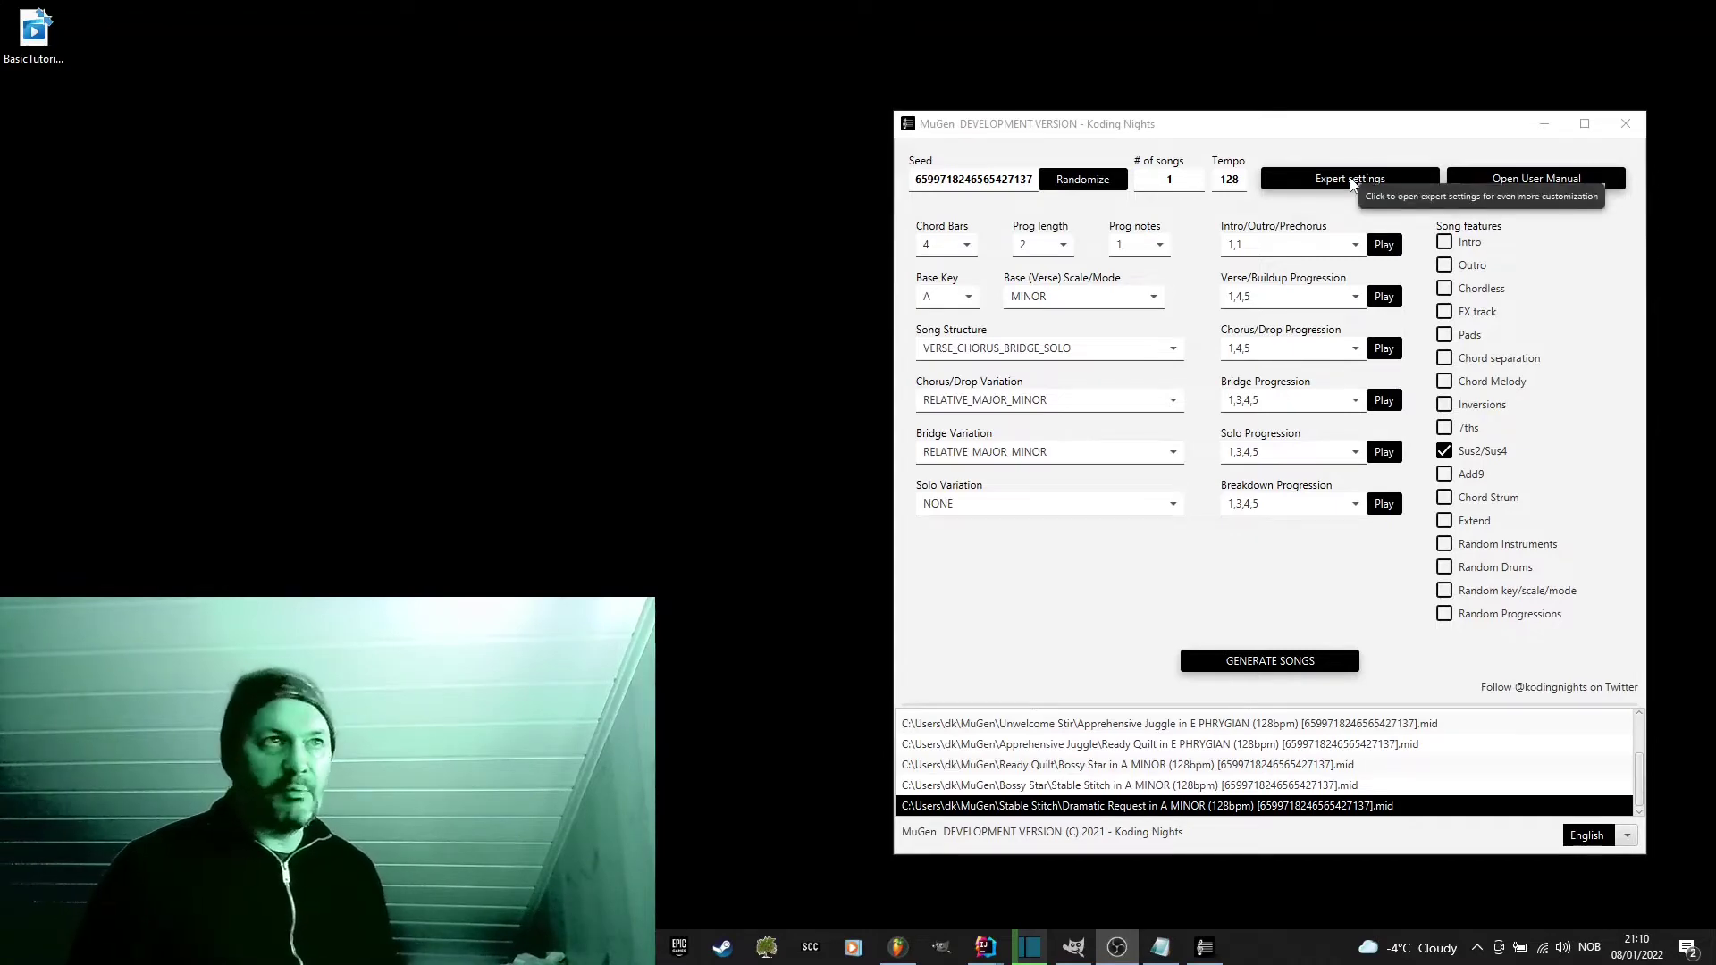
Step: Open the expert settings and browse the whole chord progression library
{"action": "left_click", "coordinate": [1350, 182]}
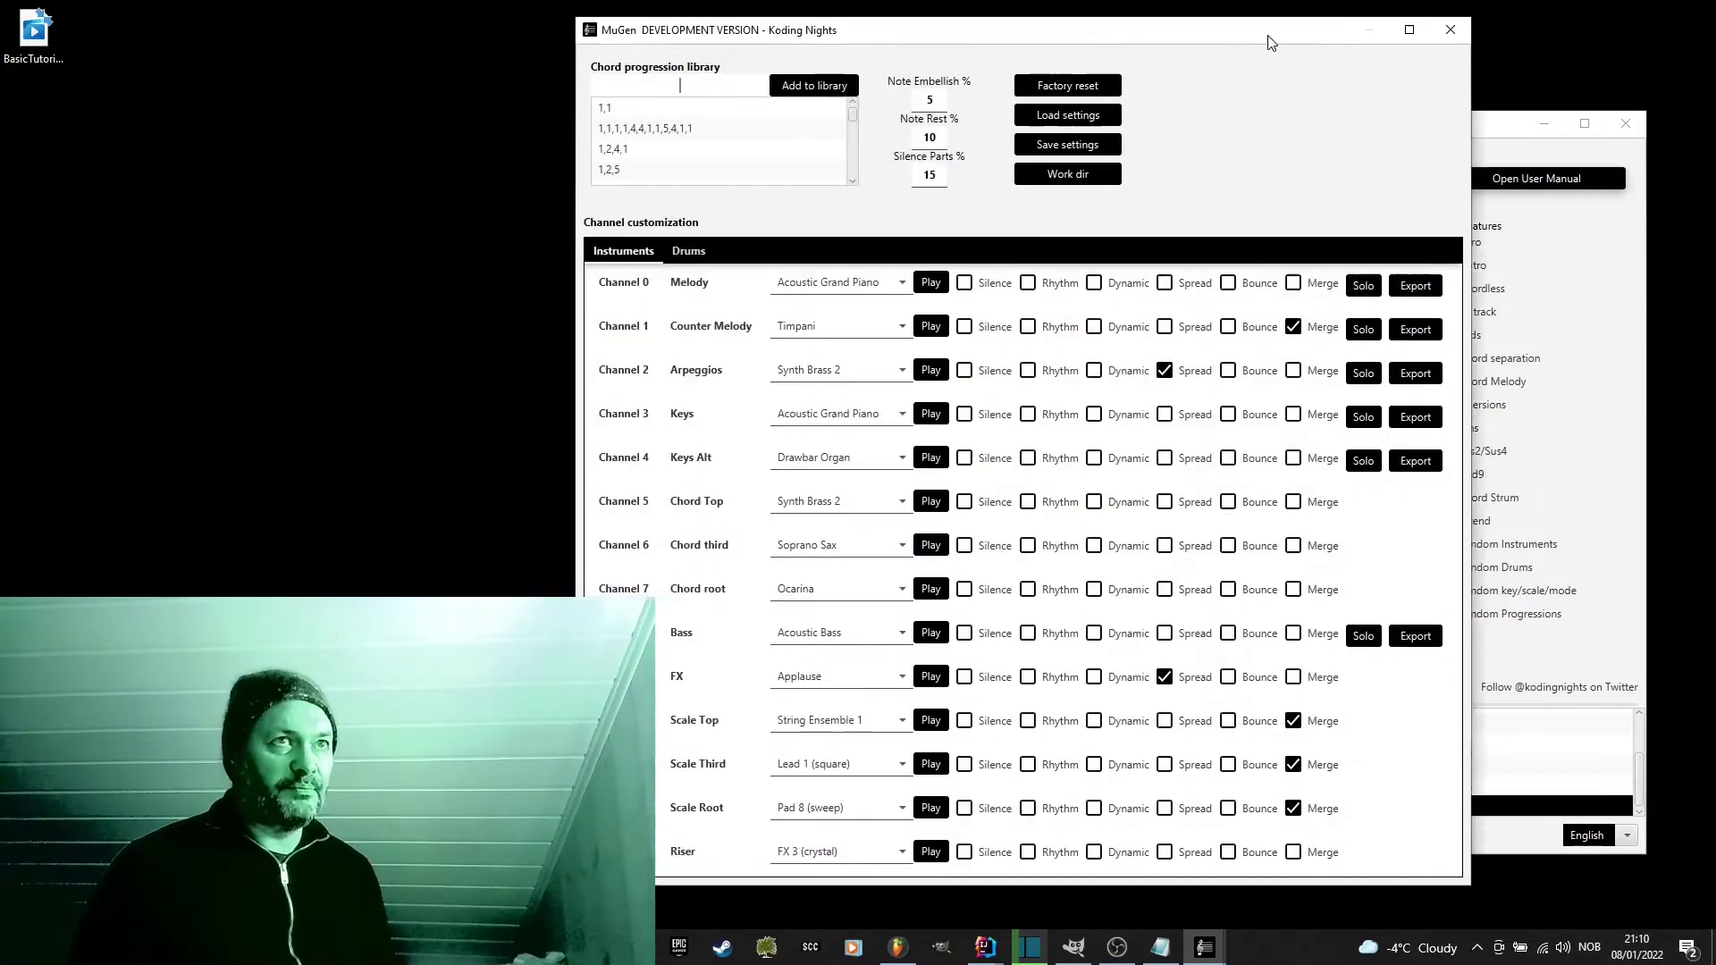
{"action": "left_click_drag", "start_coordinate": [1288, 42], "coordinate": [1437, 63]}
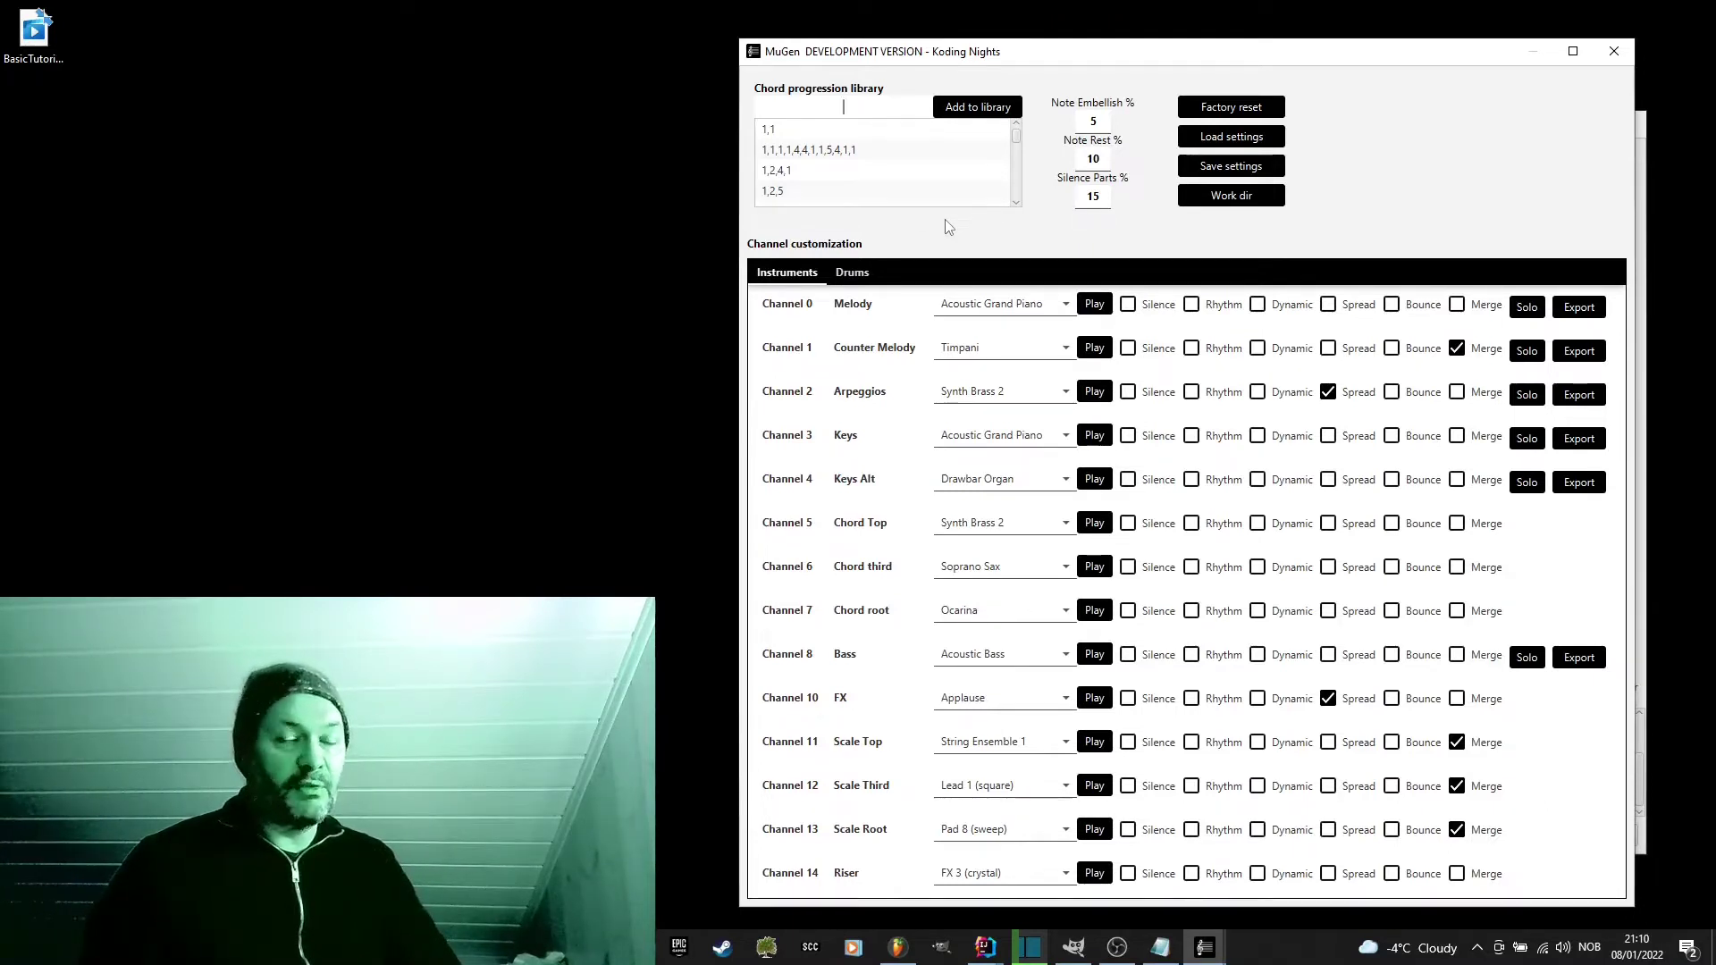
{"action": "left_click", "coordinate": [935, 175]}
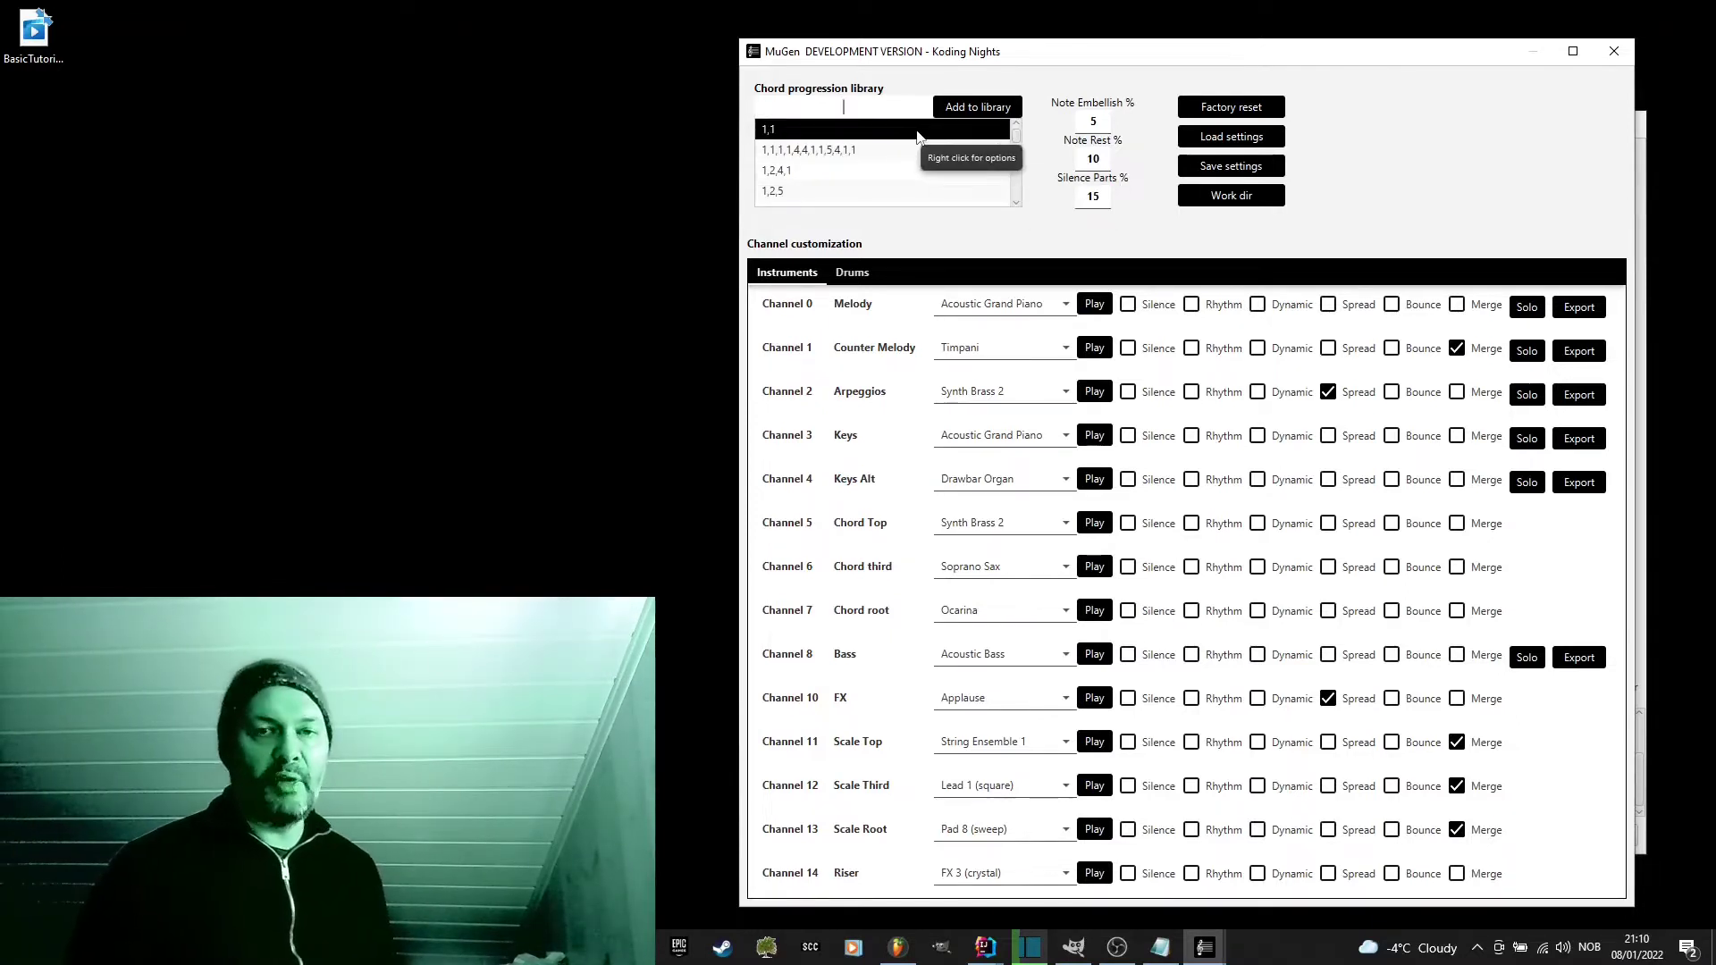
{"action": "left_click_drag", "start_coordinate": [1017, 140], "coordinate": [1022, 209]}
{"action": "scroll", "coordinate": [894, 170], "scroll_direction": "up", "scroll_amount": 3}
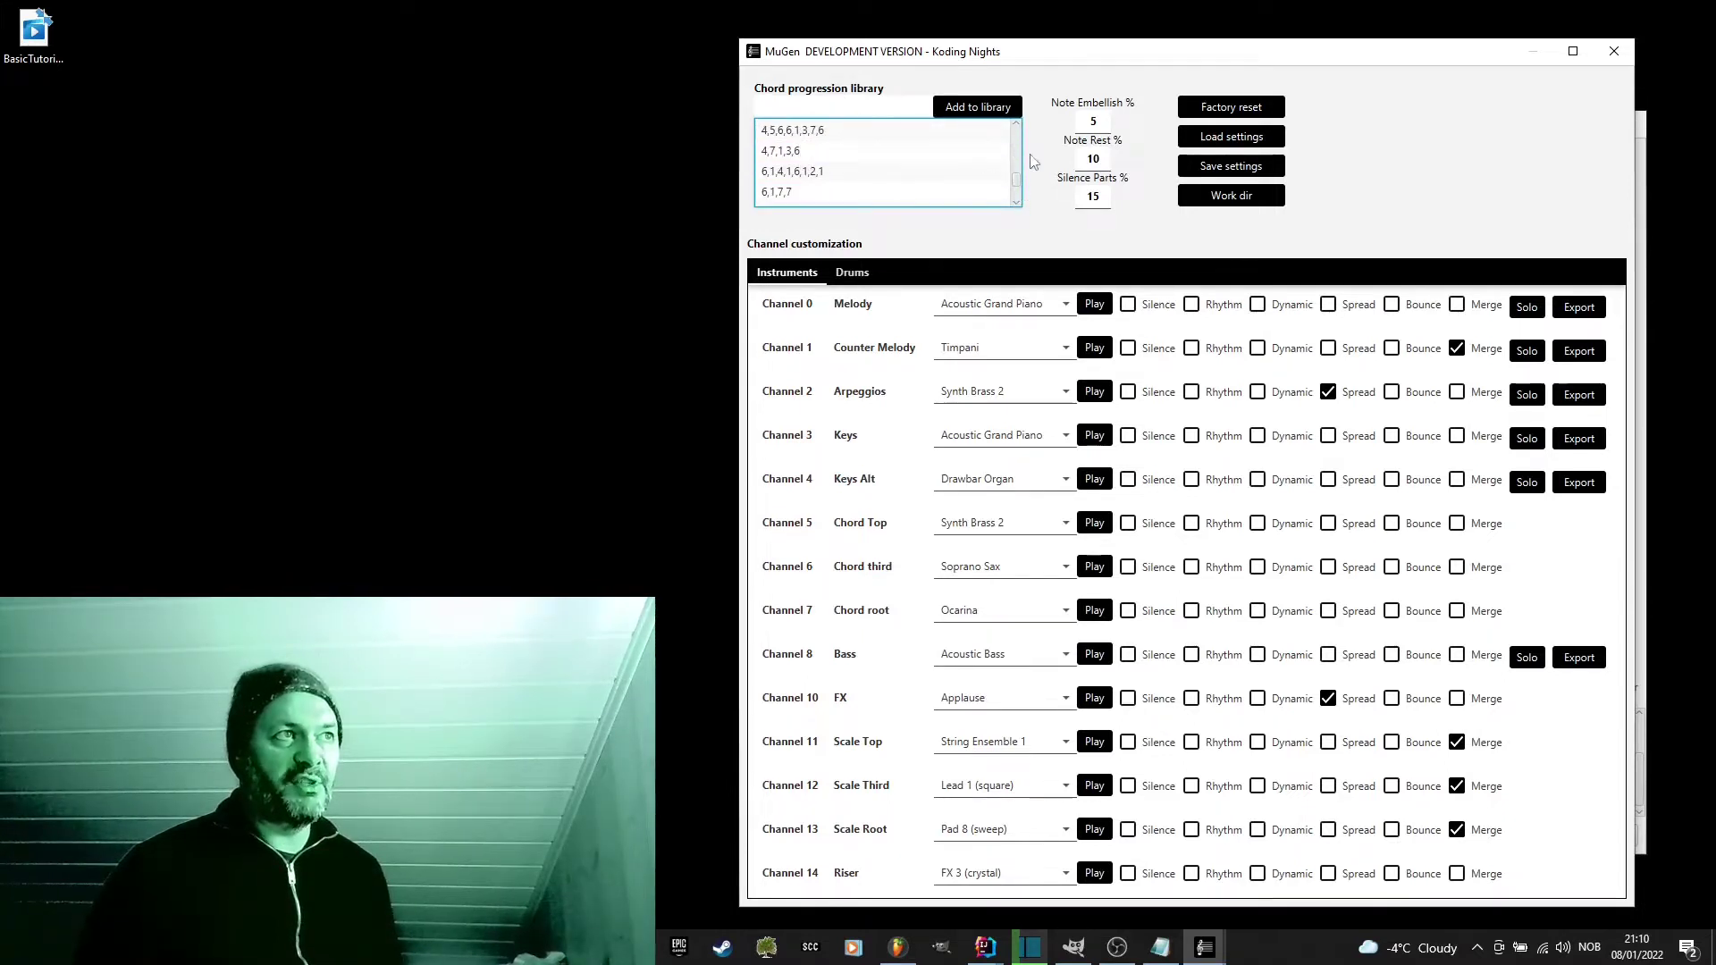
{"action": "left_click_drag", "start_coordinate": [1016, 183], "coordinate": [1016, 131]}
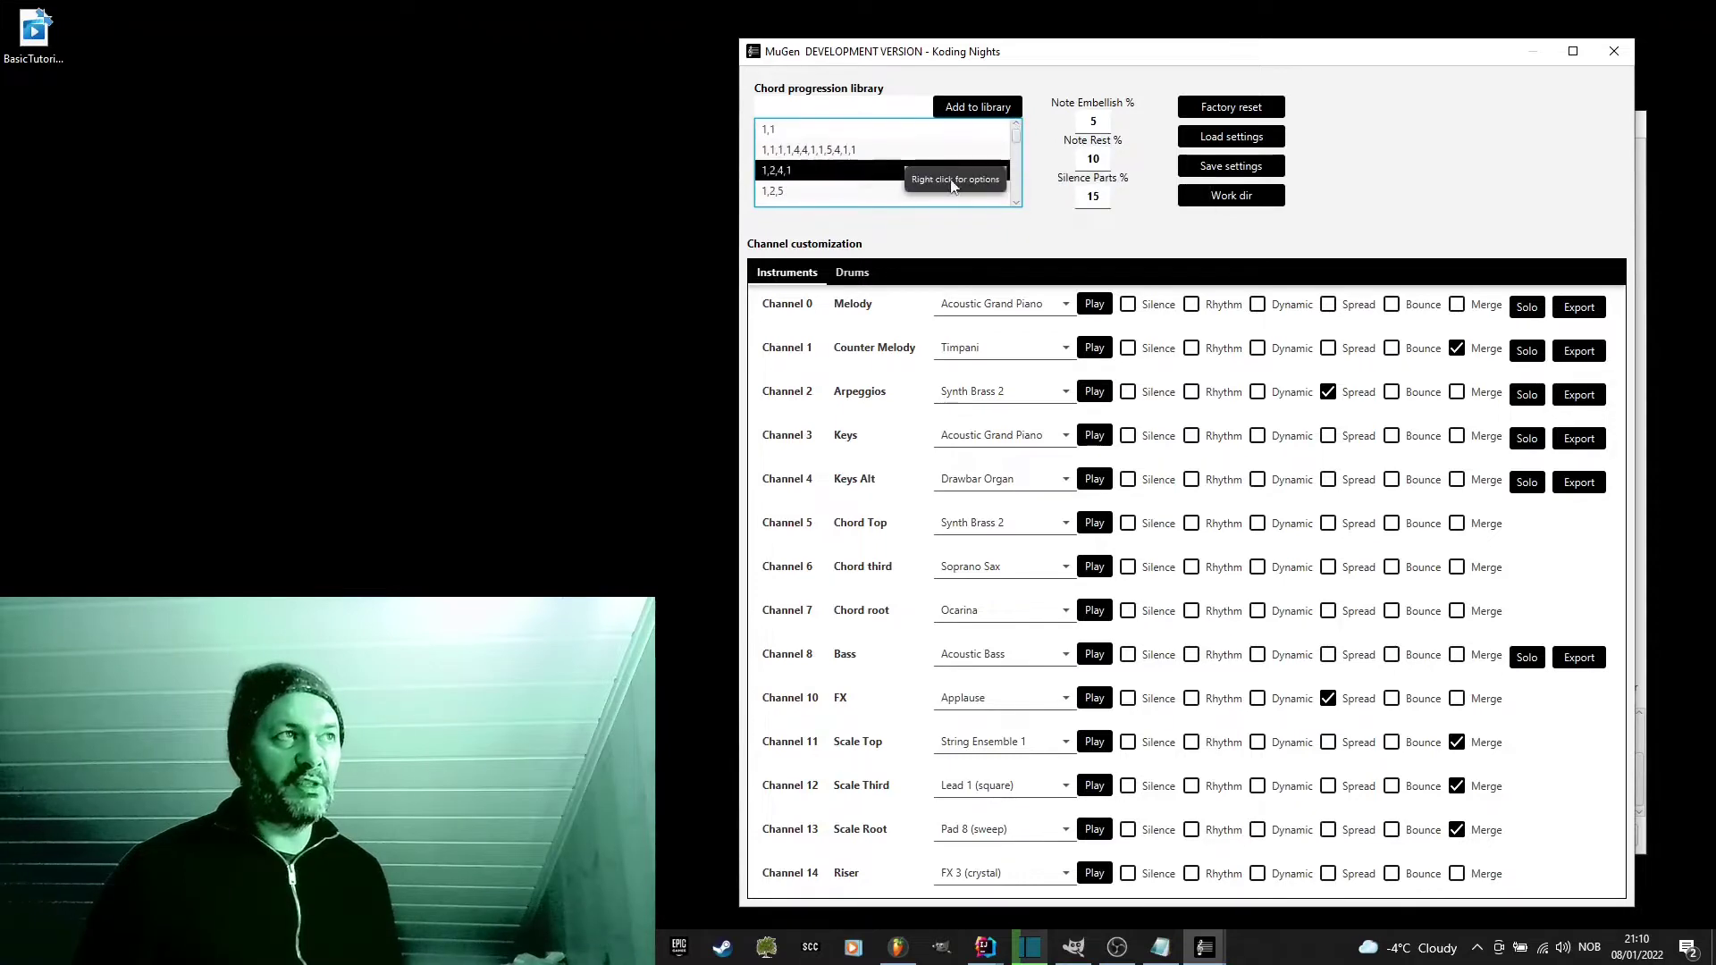
Step: Close the expert settings and view the choices available for the Verse/Buildup progression
{"action": "left_click", "coordinate": [1615, 54]}
{"action": "left_click", "coordinate": [1266, 301]}
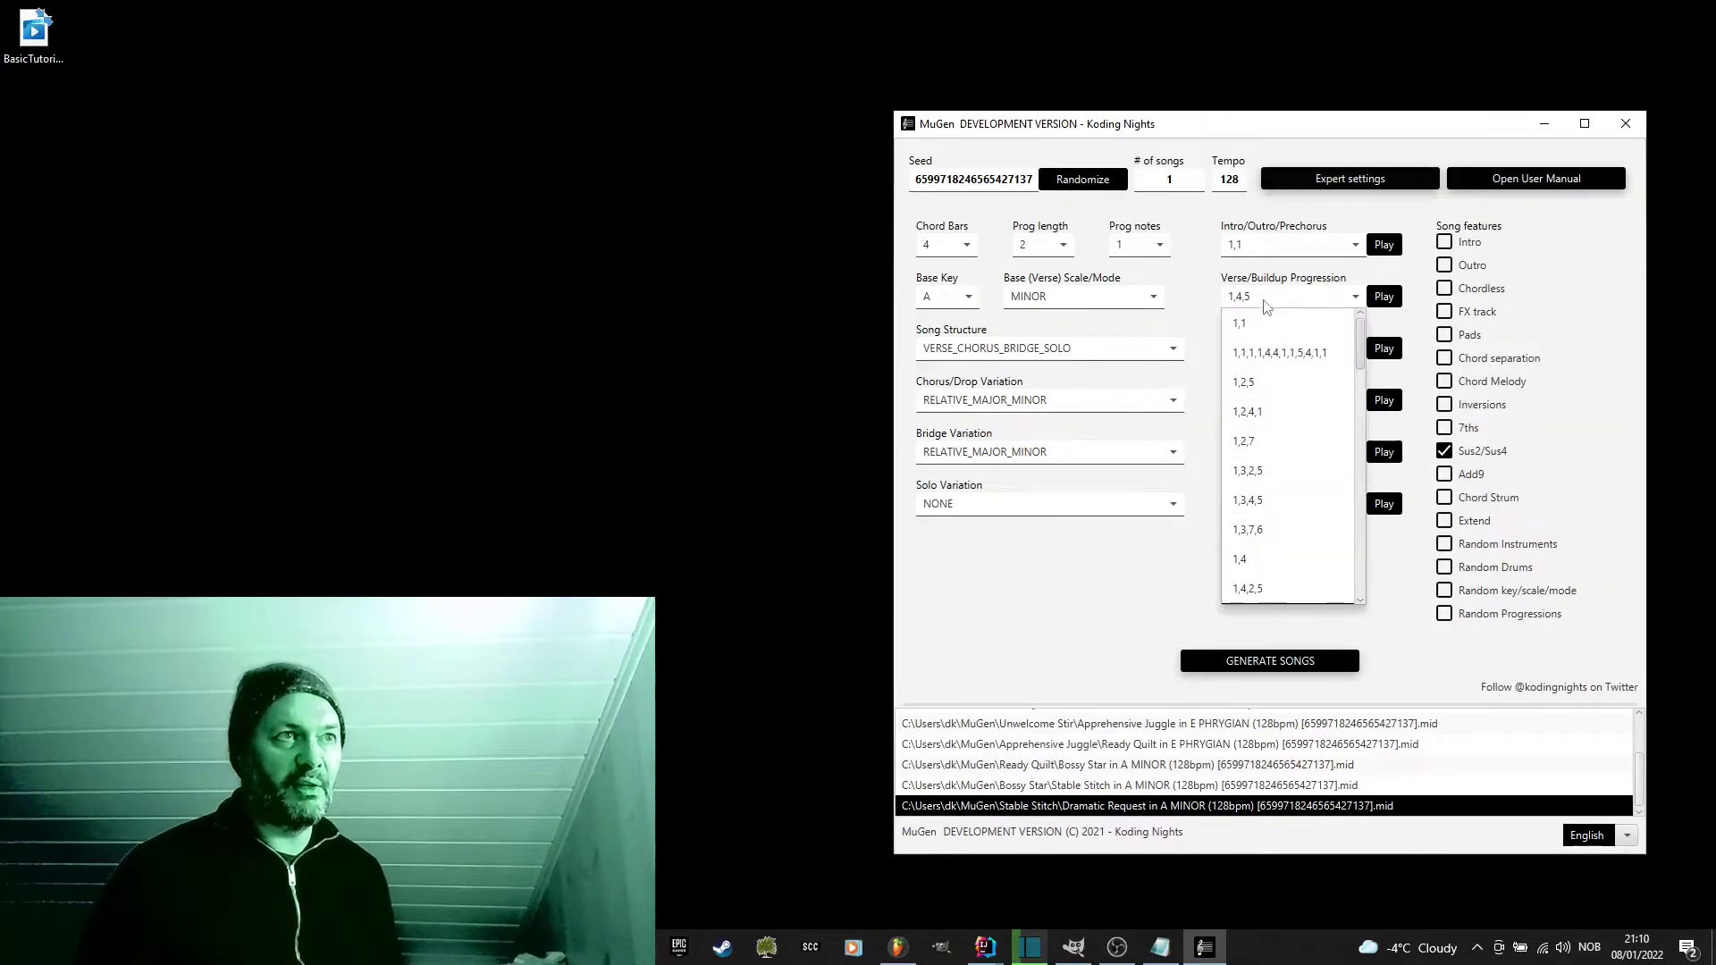
{"action": "left_click", "coordinate": [1280, 317]}
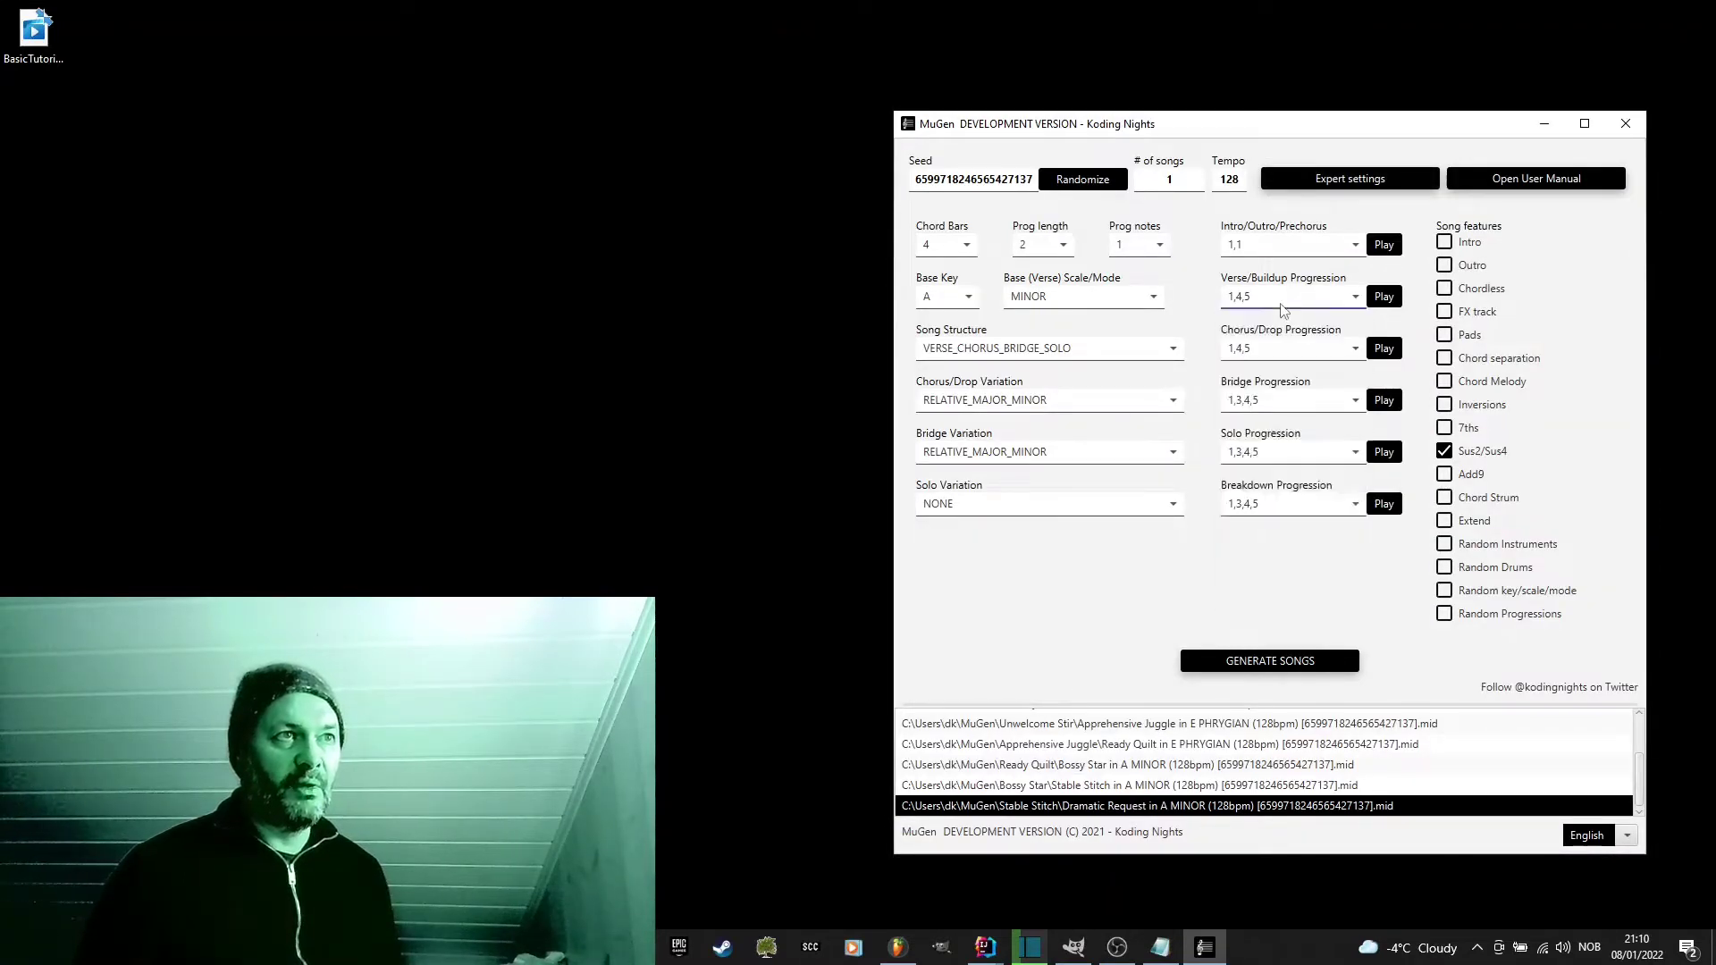
Step: Add the custom progression 1,2,3,4,5,6,7 to the expert settings' chord progression library and play it in A MINOR
{"action": "left_click", "coordinate": [1350, 178]}
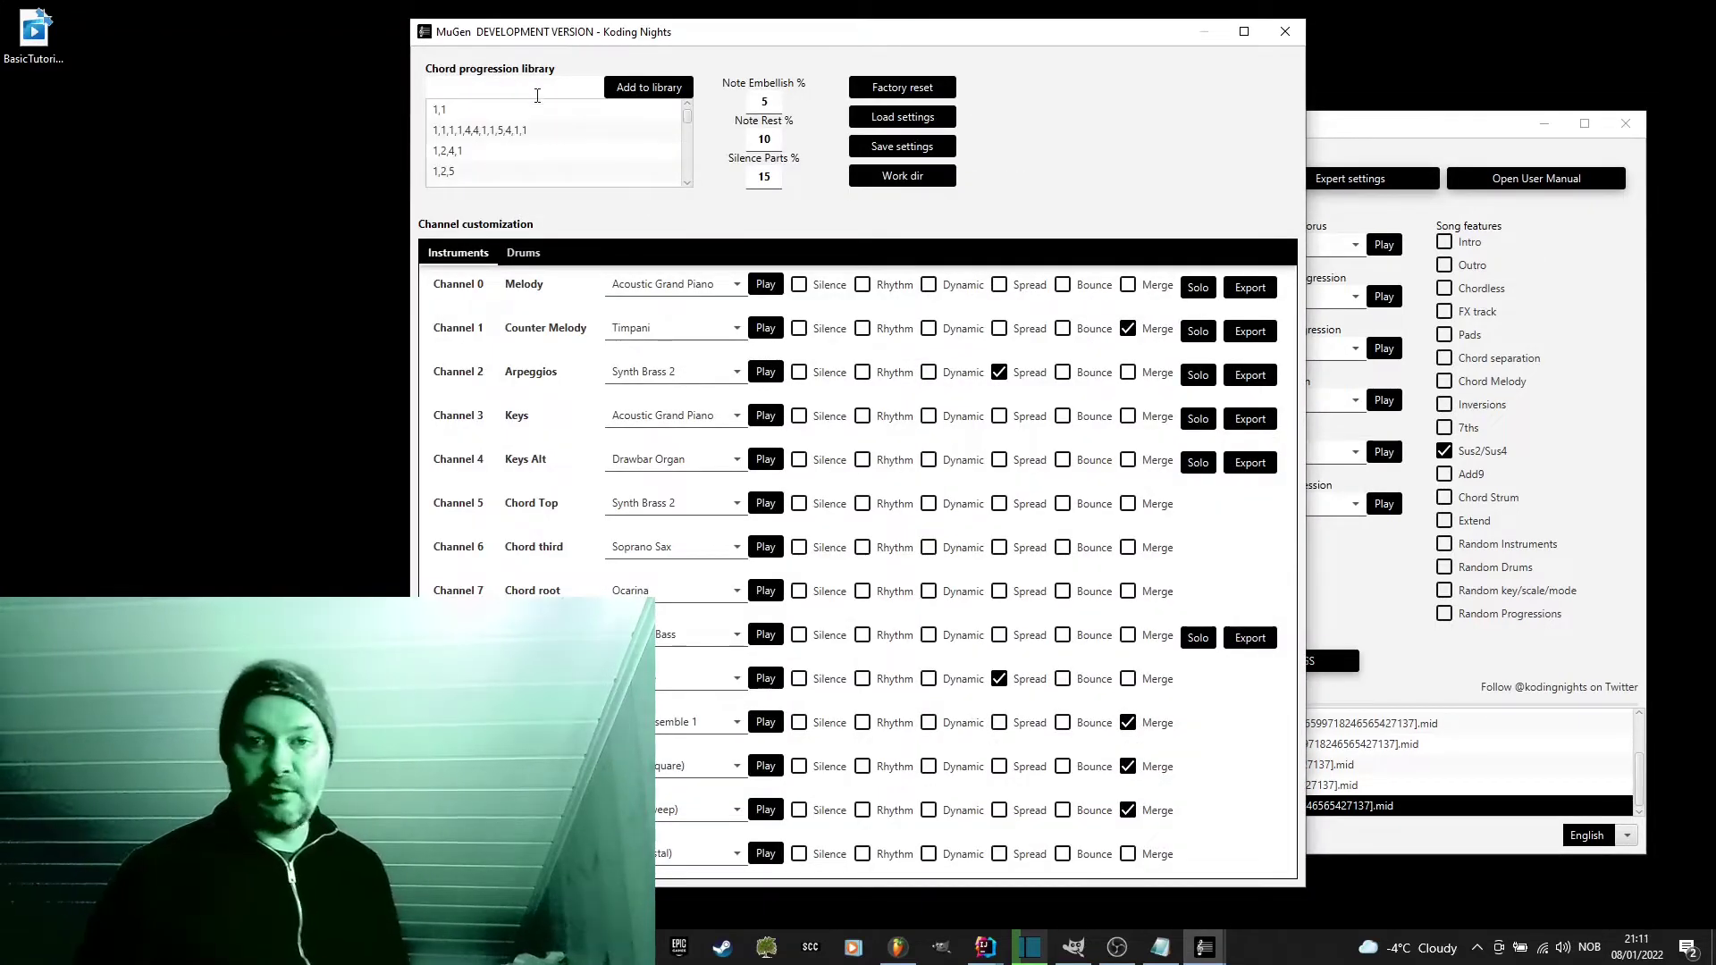
{"action": "mouse_move", "coordinate": [537, 95]}
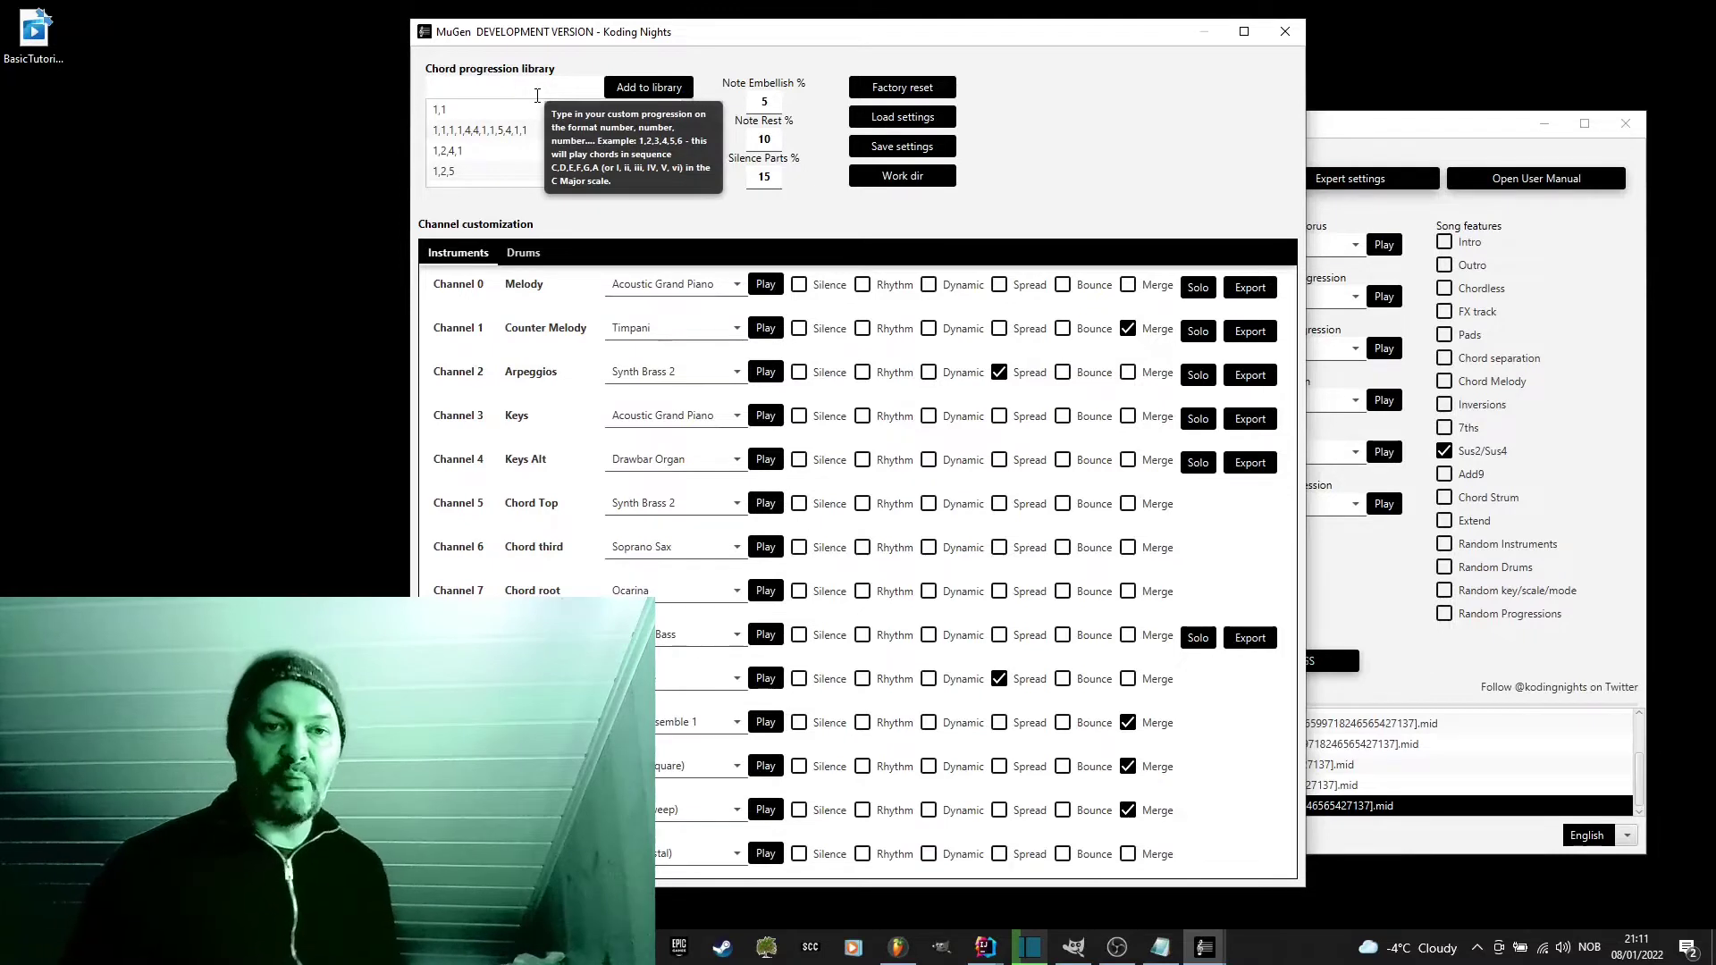
{"action": "left_click", "coordinate": [537, 96]}
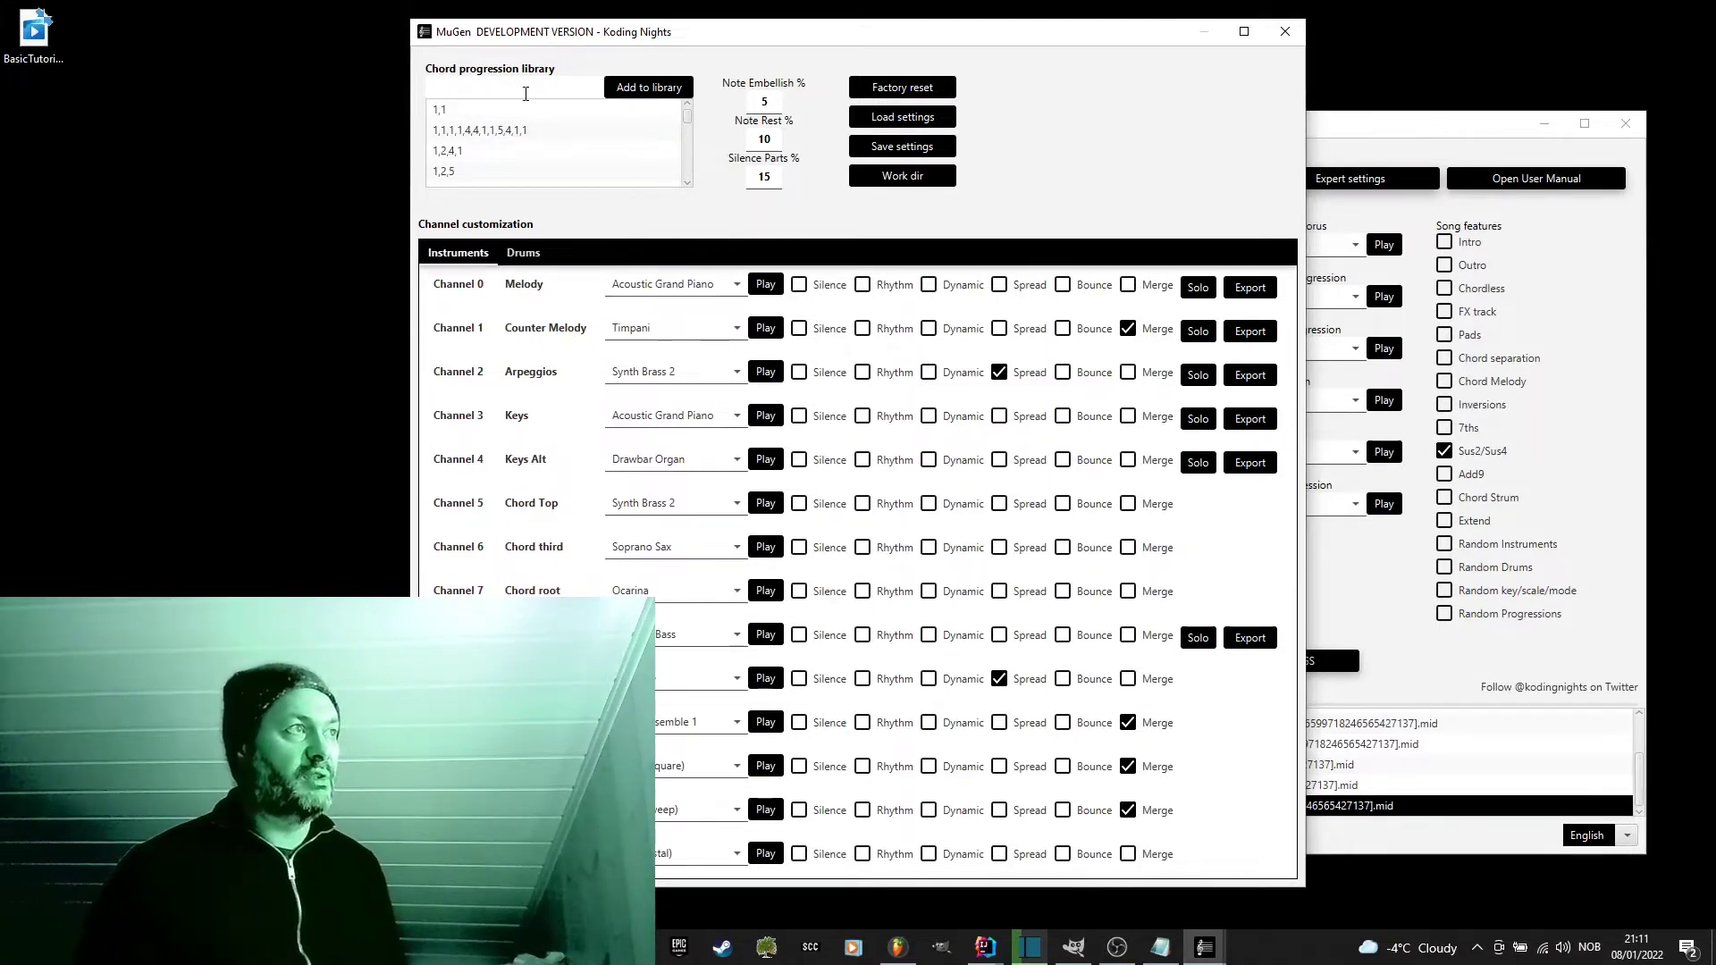
{"action": "mouse_move", "coordinate": [525, 92]}
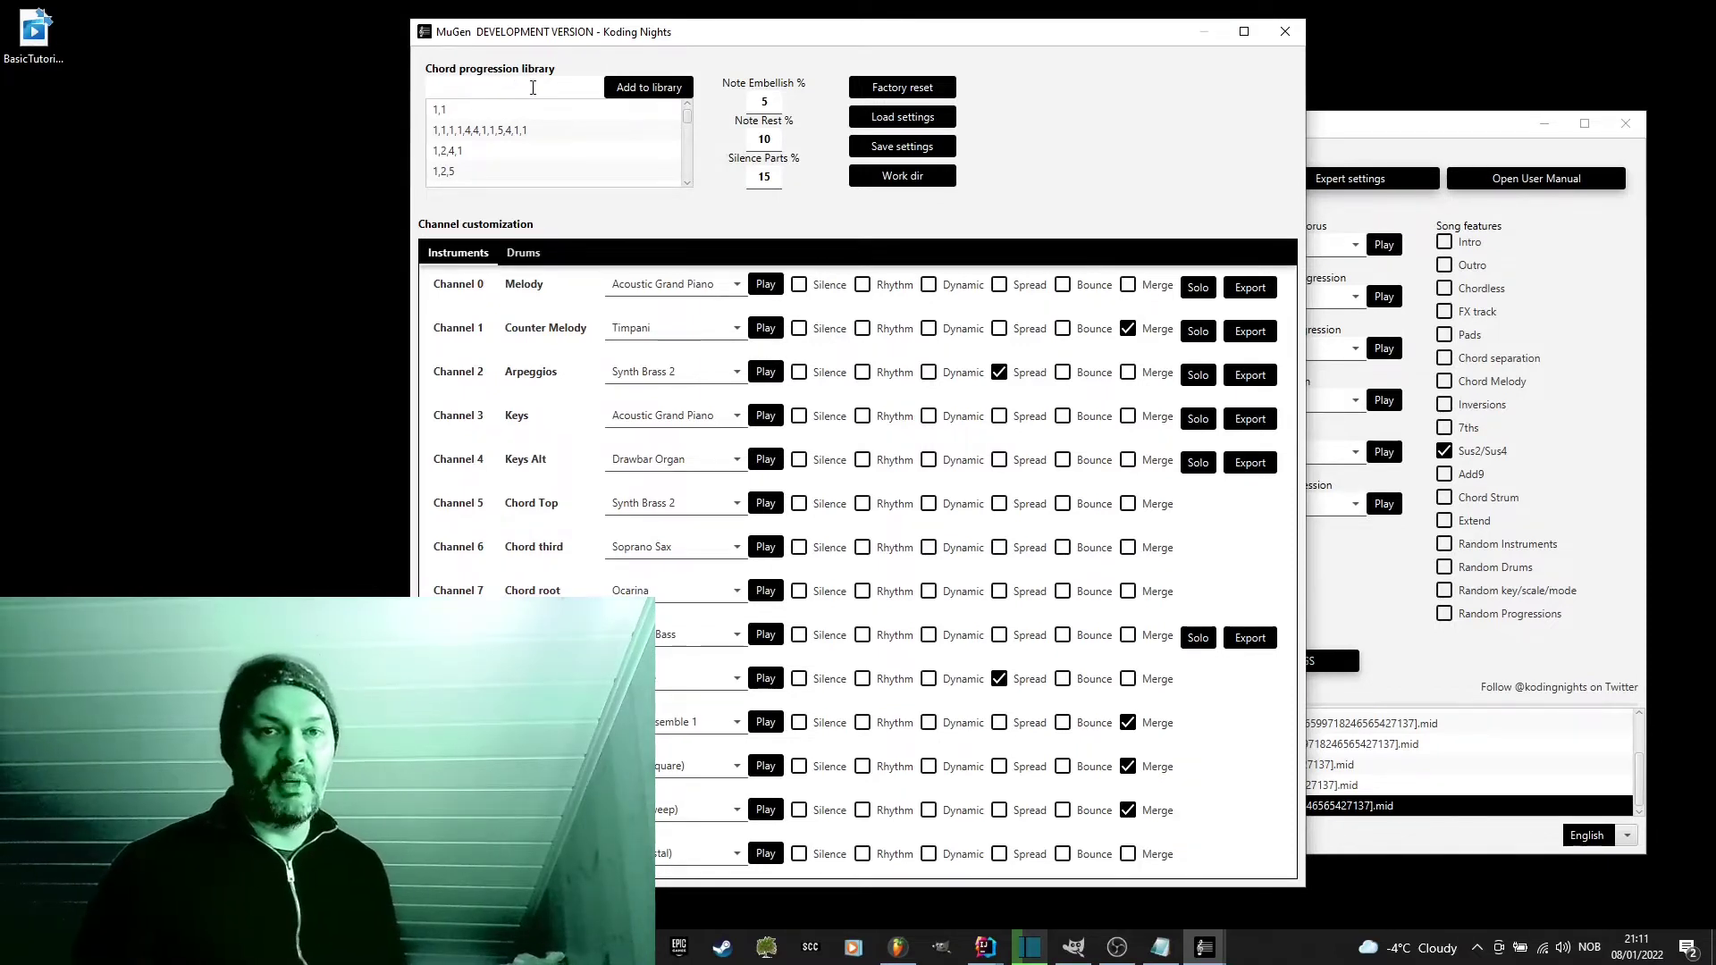
{"action": "type", "text": "1,2,3,4,5,6,7"}
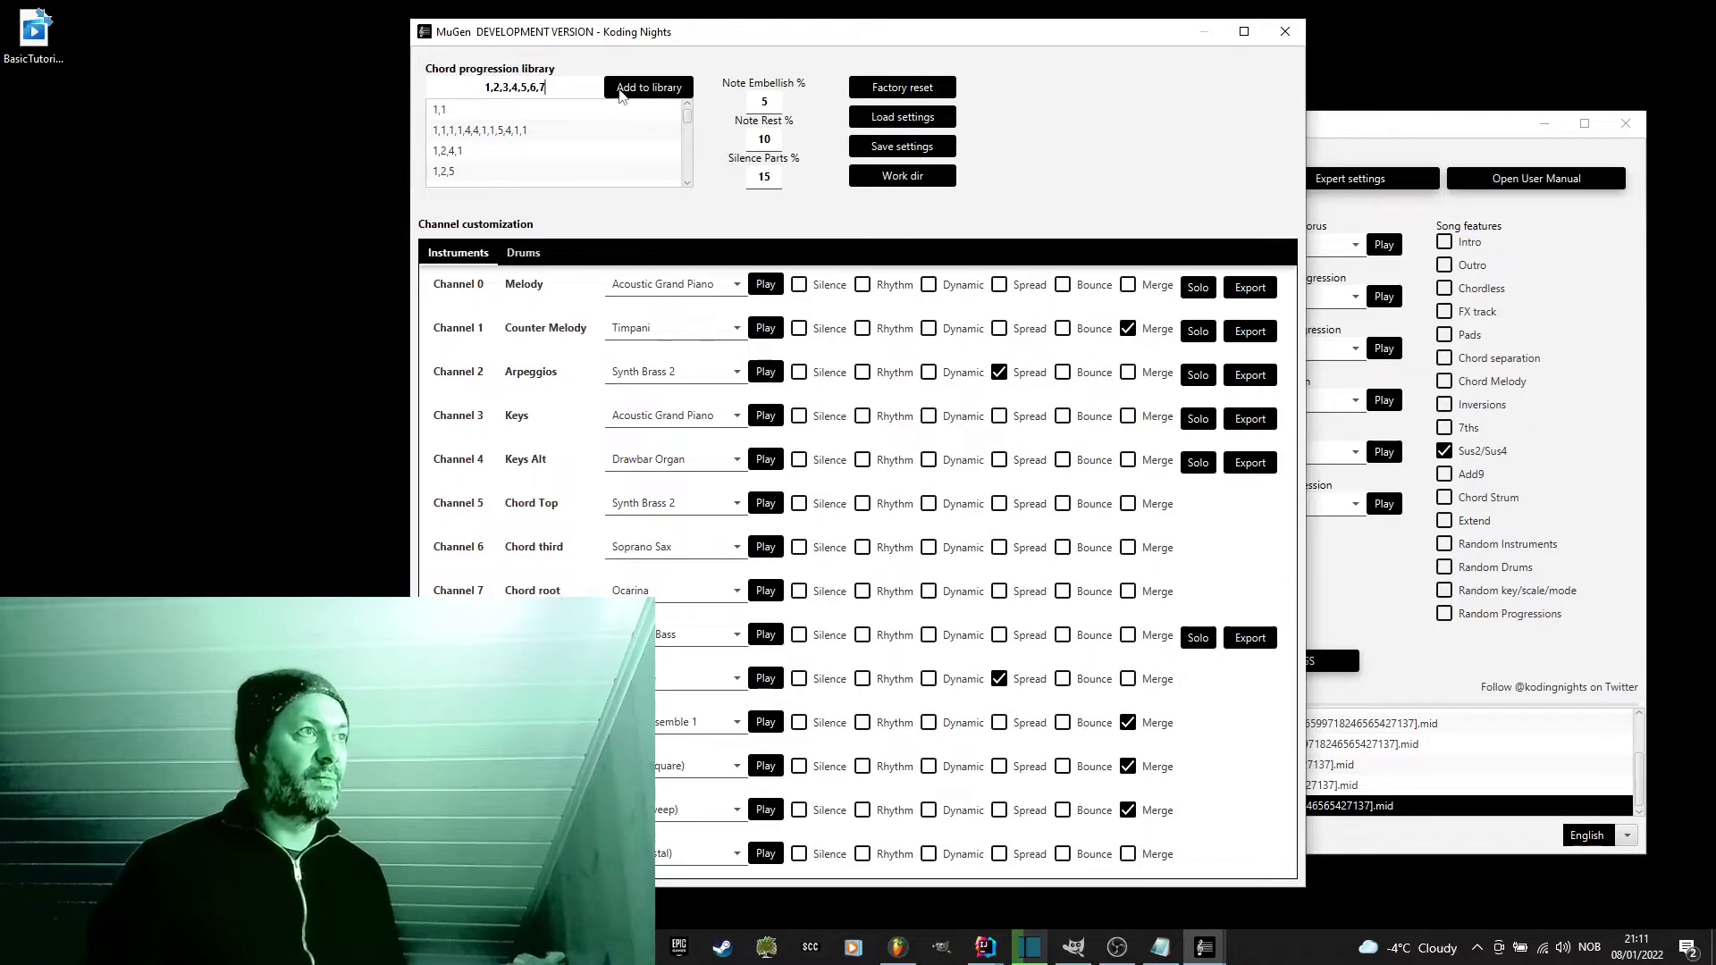
{"action": "left_click", "coordinate": [630, 89]}
{"action": "right_click", "coordinate": [650, 185]}
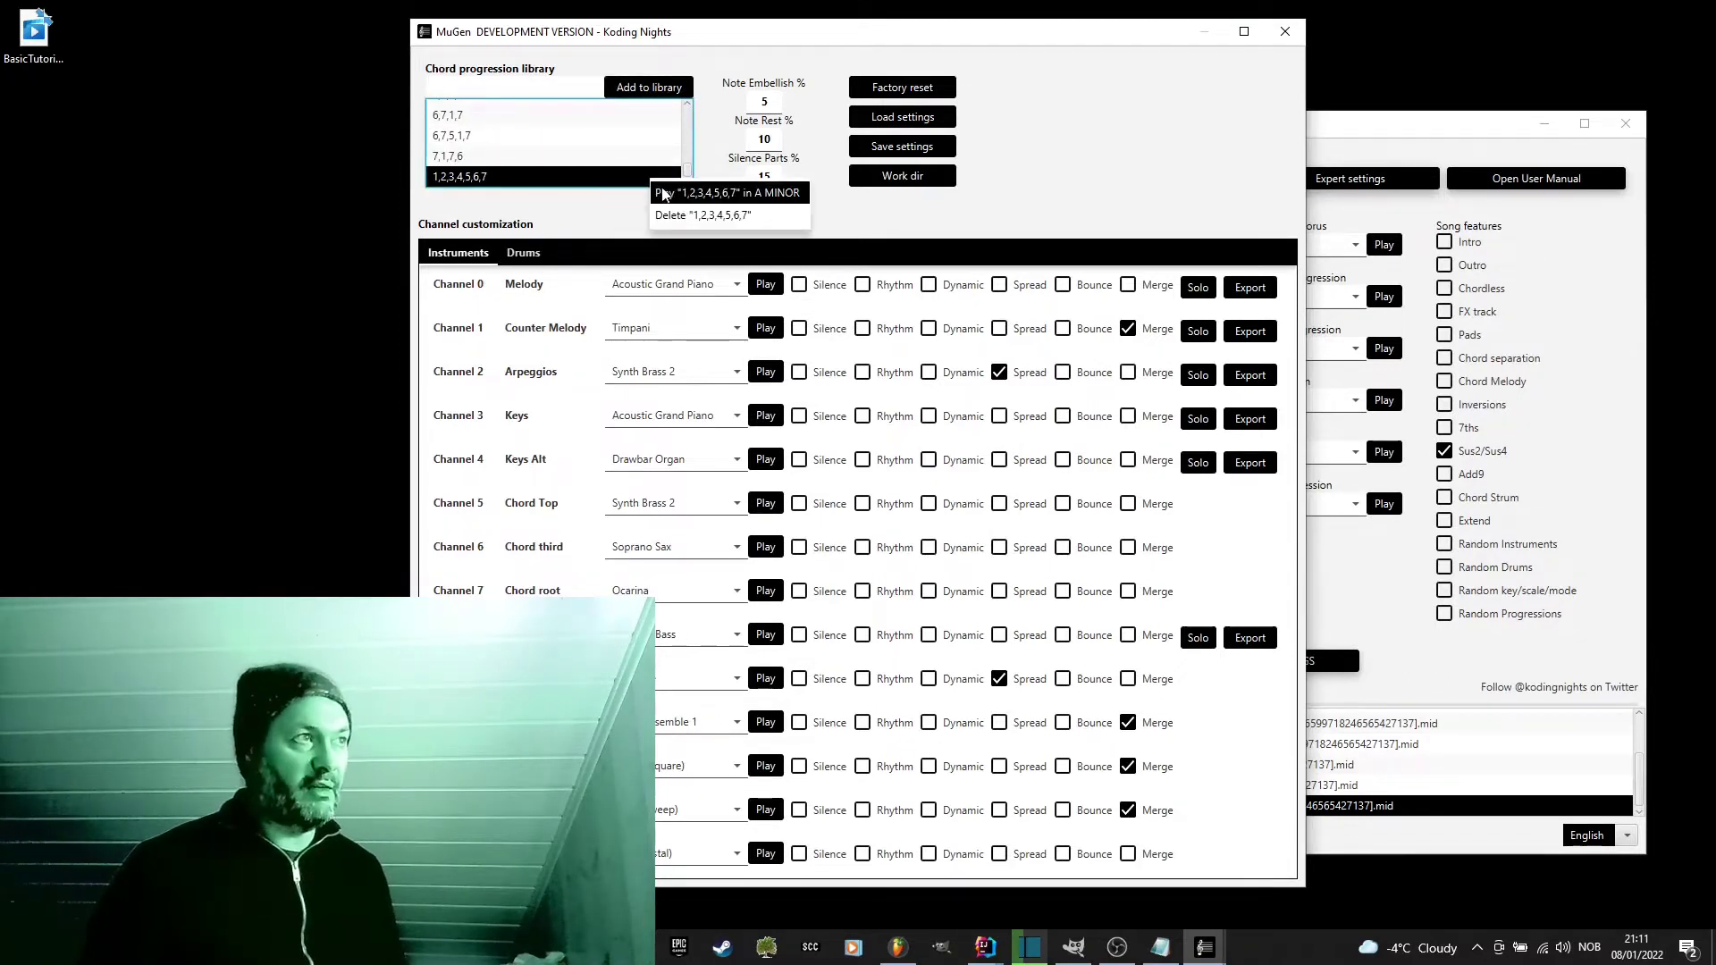
{"action": "left_click", "coordinate": [700, 200]}
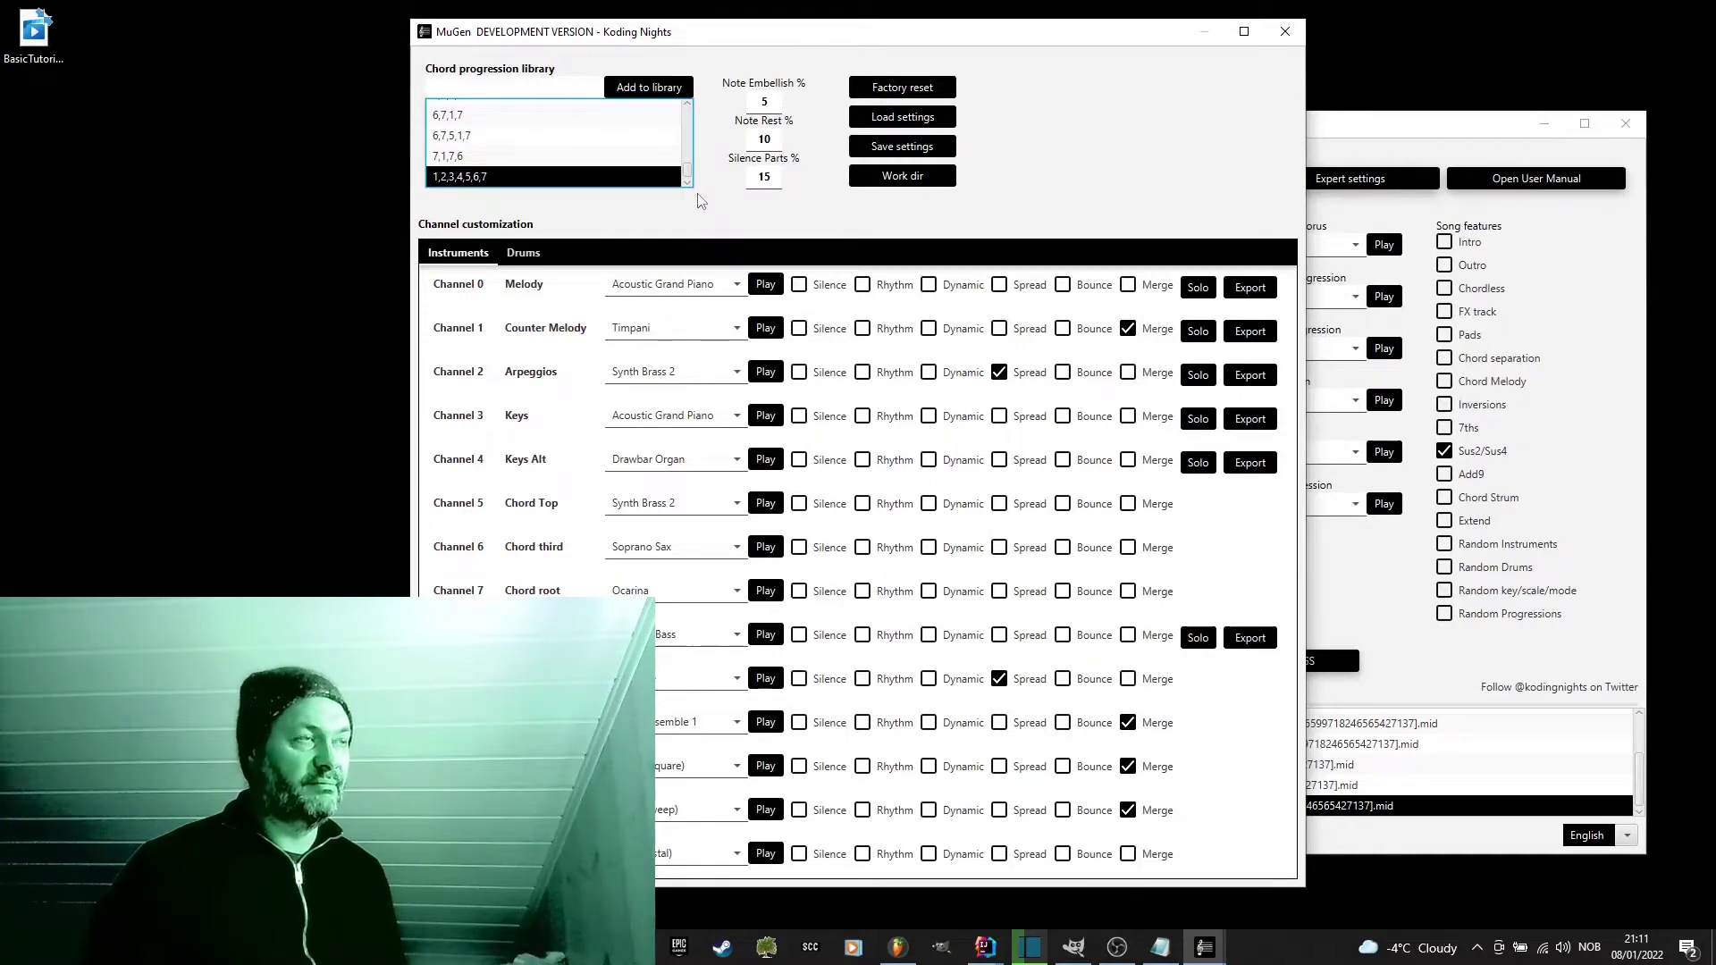
Step: Close the expert settings and set the Intro/Outro/Prechorus progression to 1,2,3,4,5,6,7
{"action": "left_click", "coordinate": [1285, 32]}
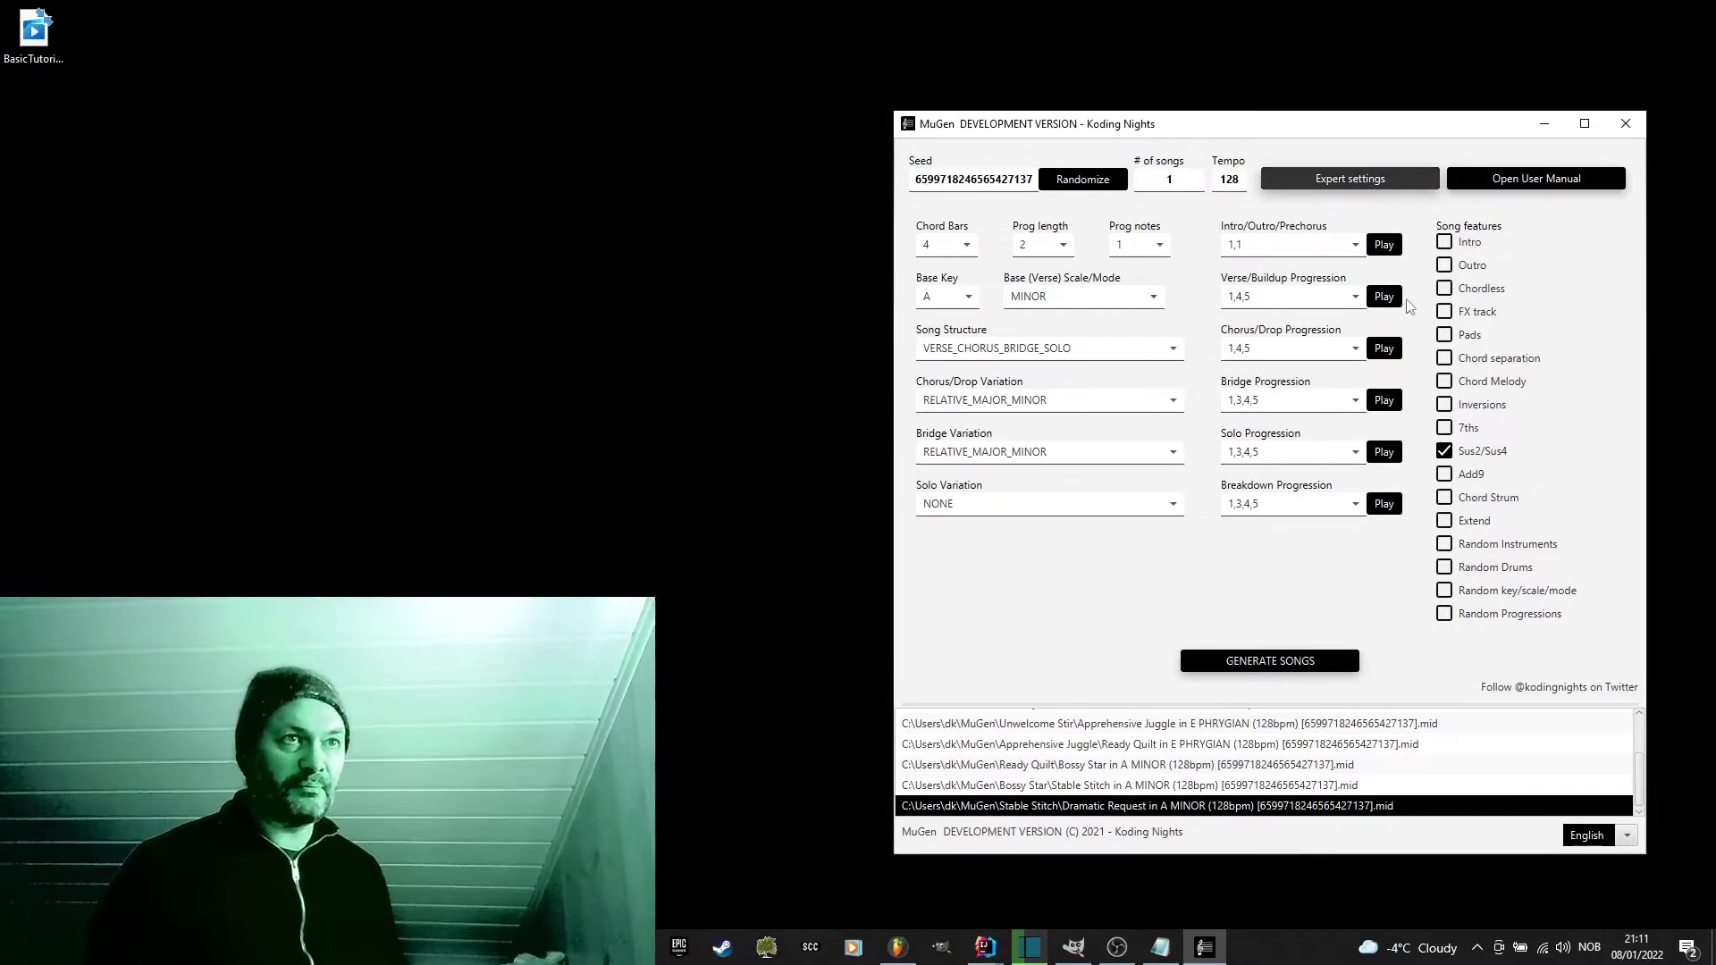
{"action": "left_click", "coordinate": [1276, 250]}
{"action": "scroll", "coordinate": [1262, 474], "scroll_direction": "down", "scroll_amount": 10}
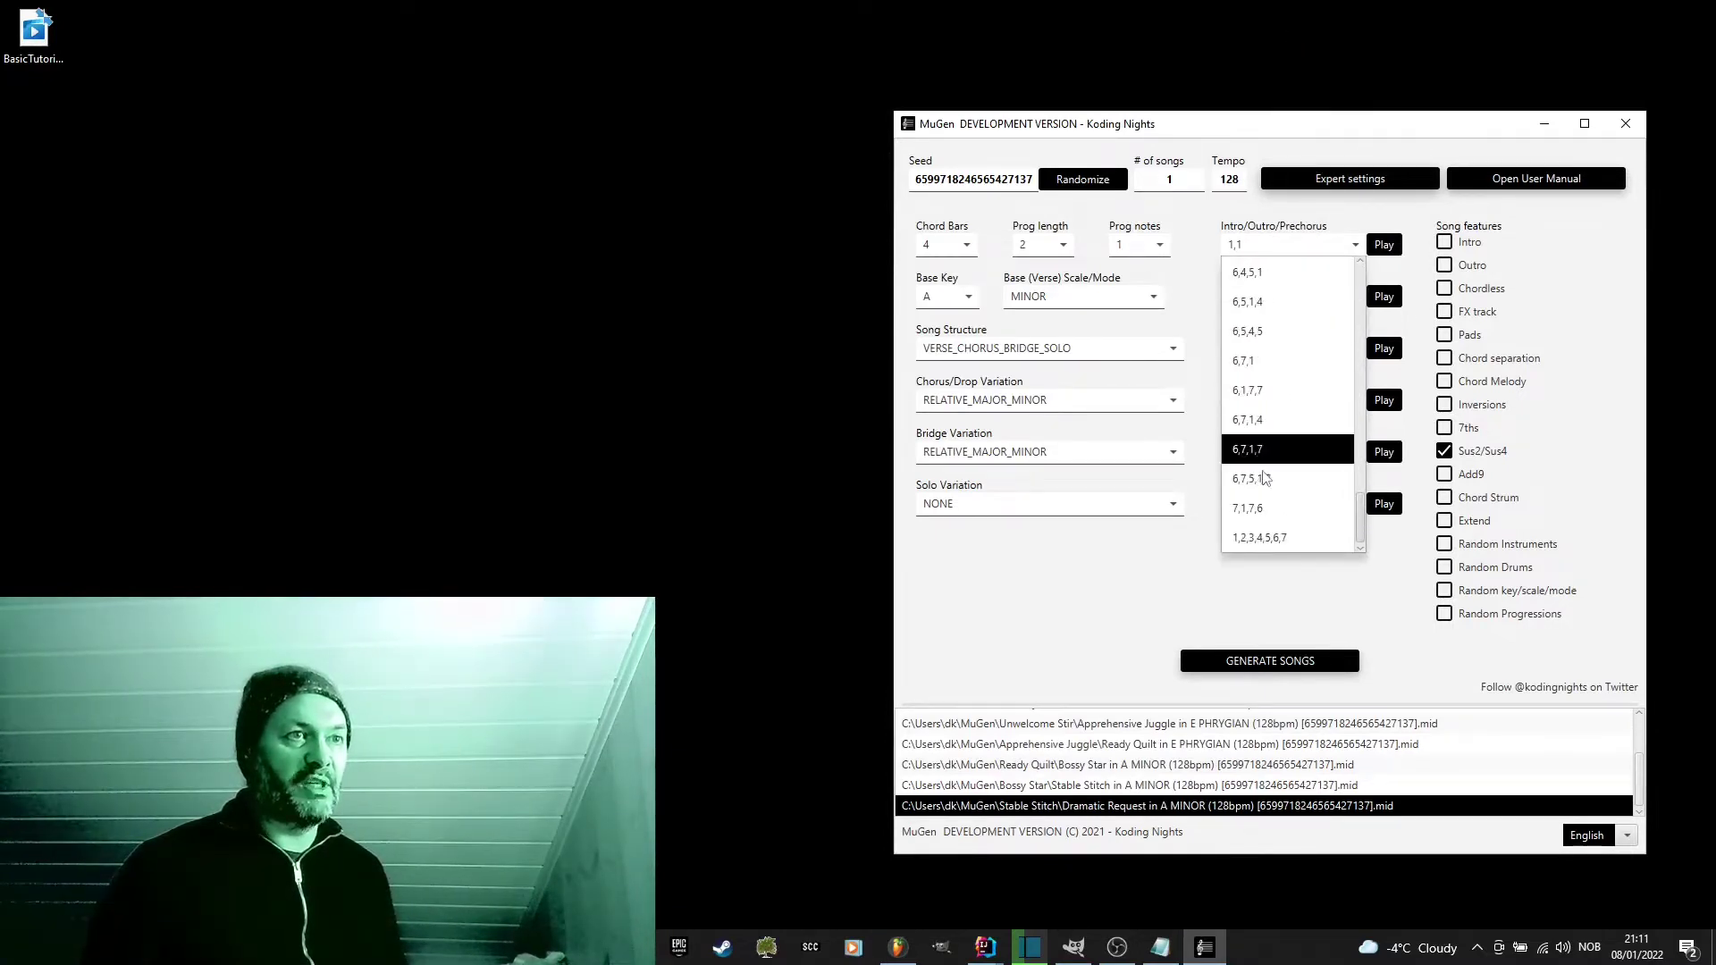
{"action": "left_click", "coordinate": [1267, 539]}
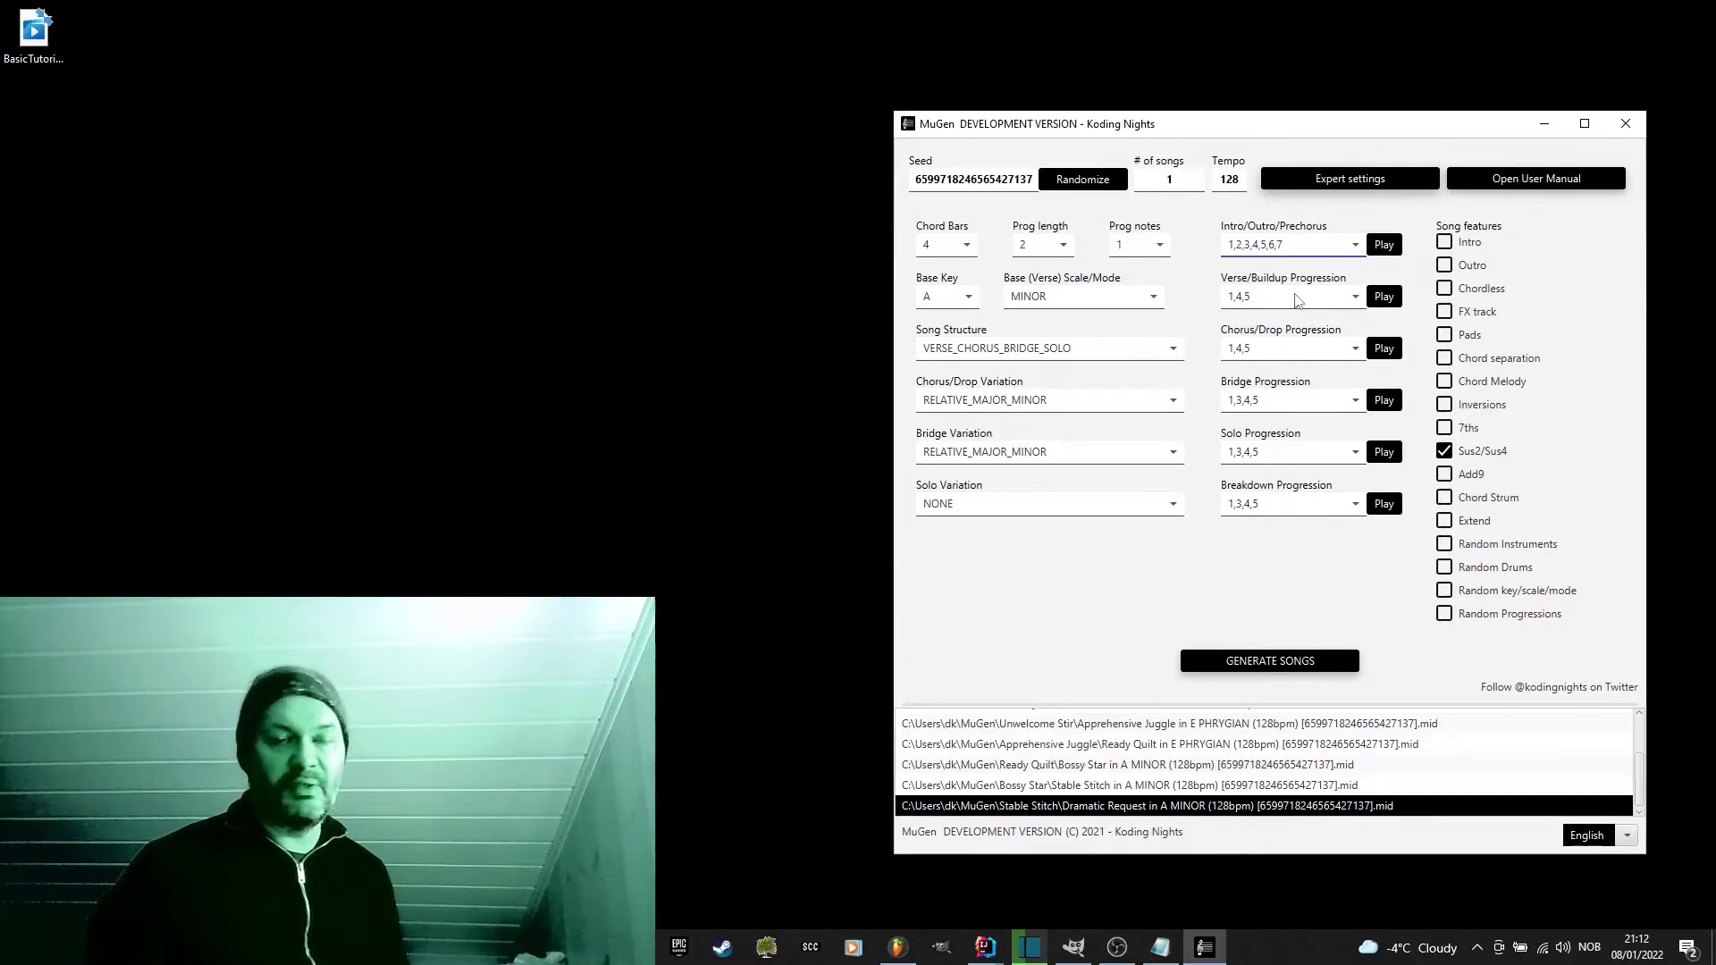
{"action": "mouse_move", "coordinate": [1297, 300]}
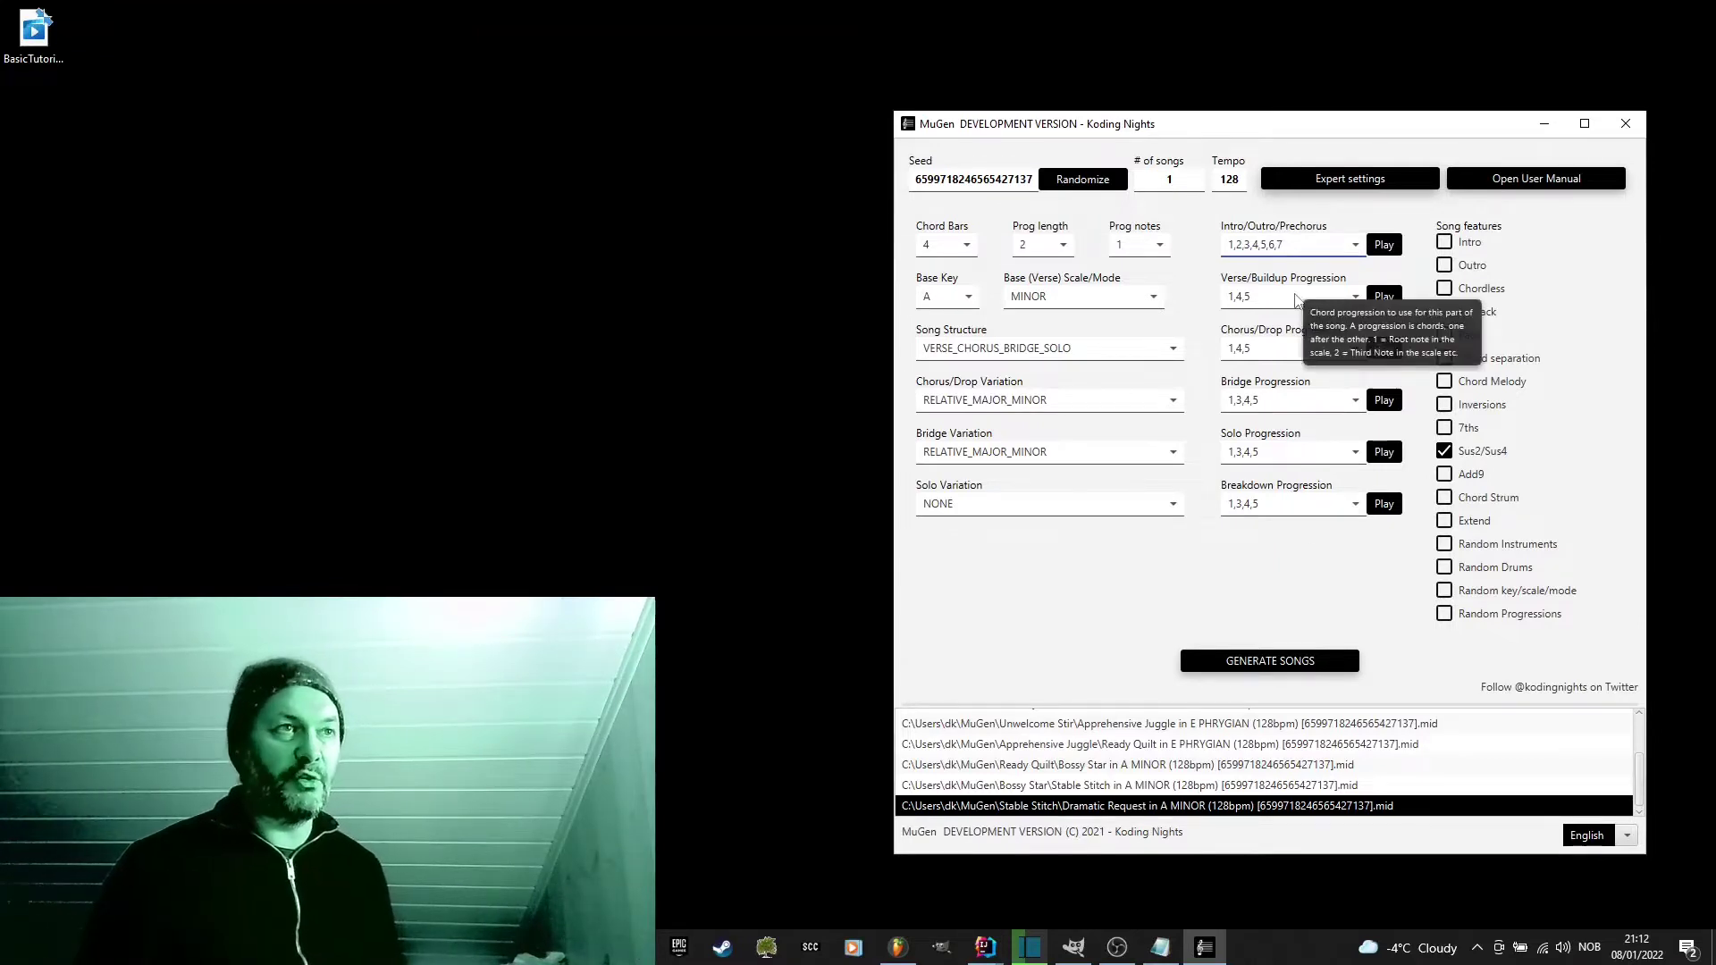
Step: Reopen the expert settings, move the window clear of the webcam area and examine the Note Embellish percentage
{"action": "left_click", "coordinate": [1324, 190]}
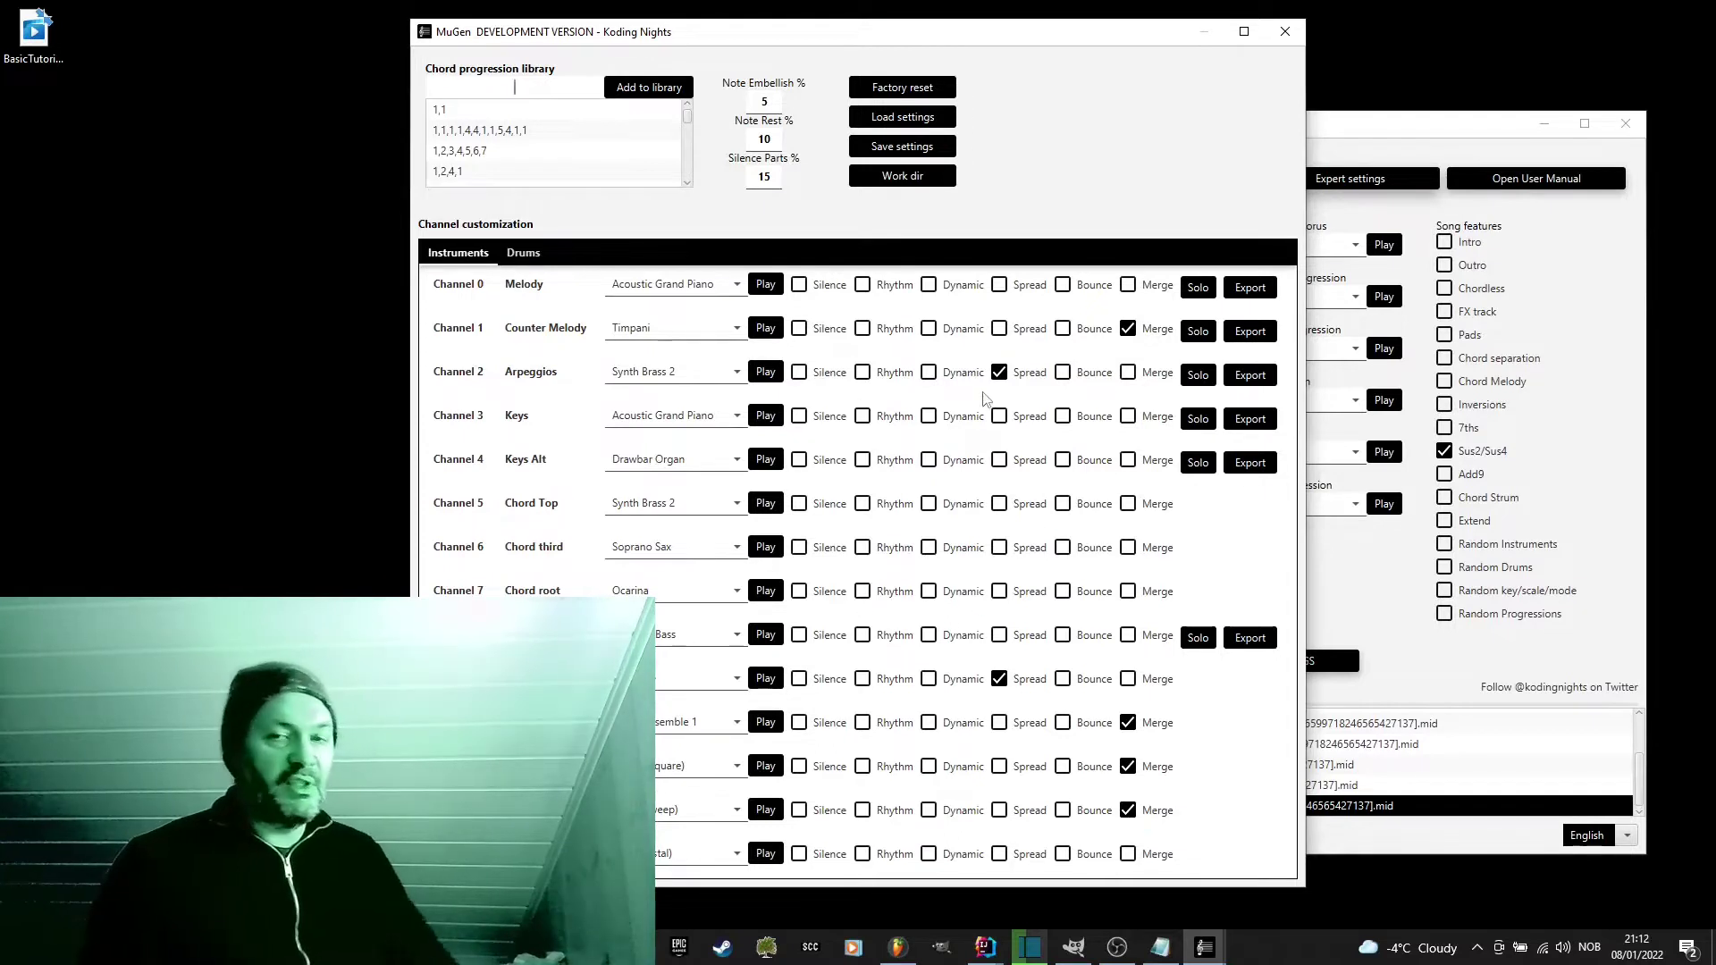
{"action": "left_click_drag", "start_coordinate": [882, 45], "coordinate": [1279, 60]}
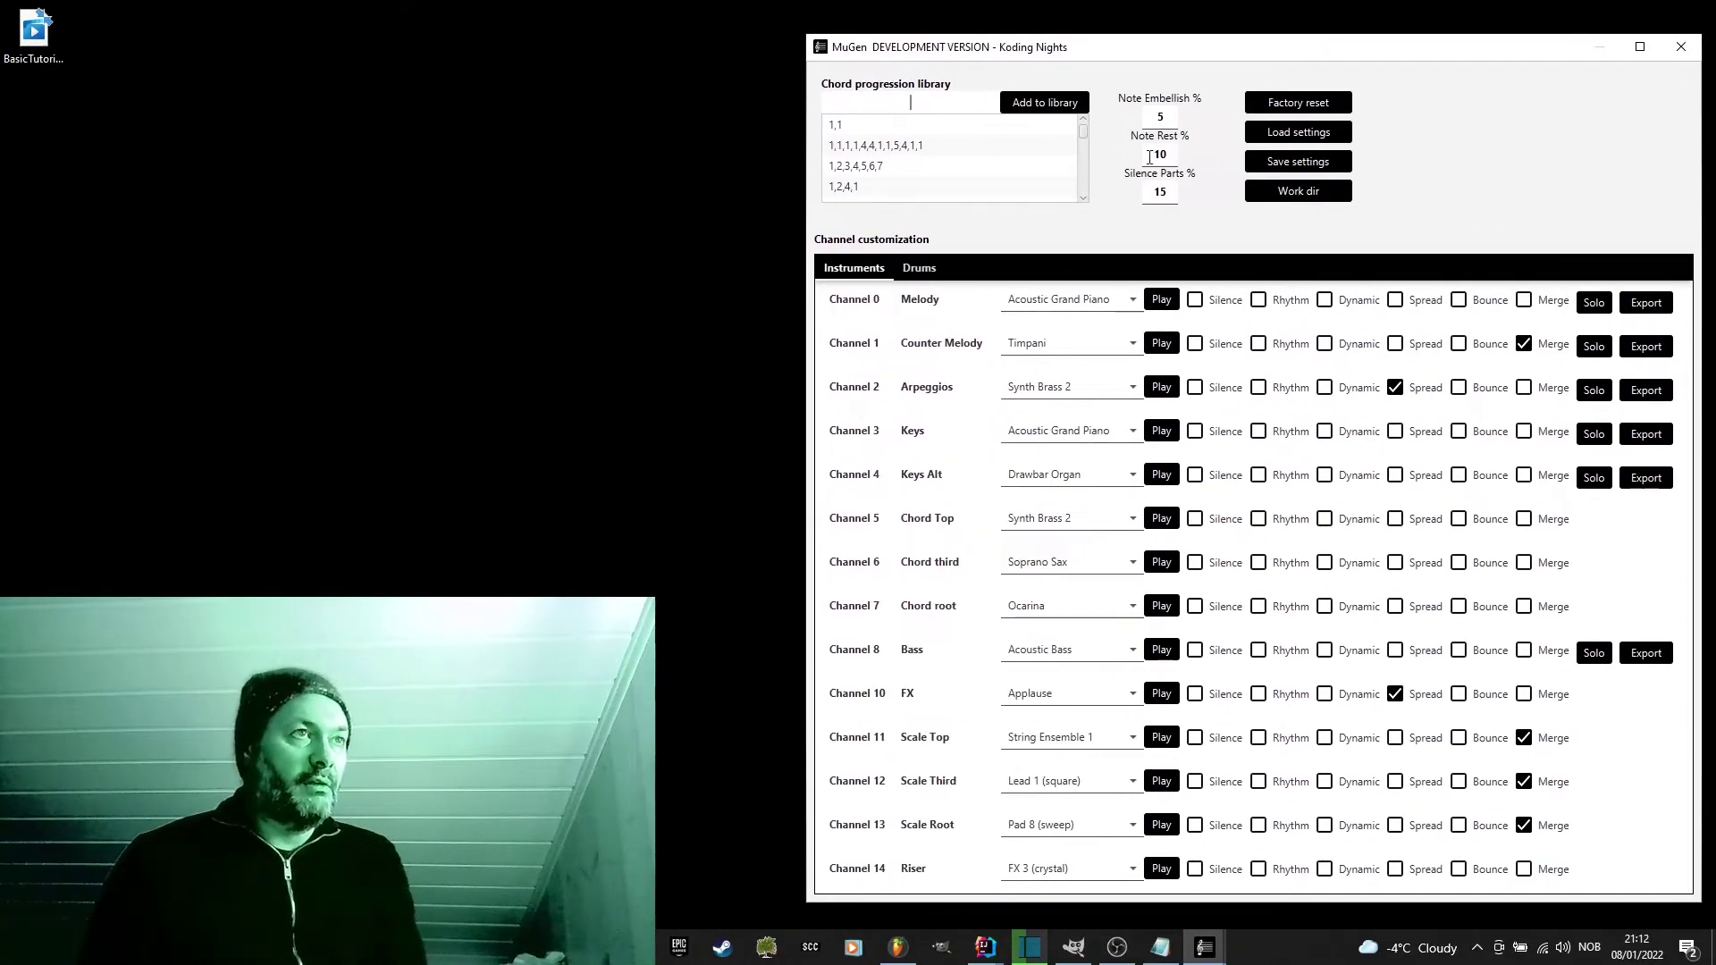
{"action": "double_click", "coordinate": [1167, 118]}
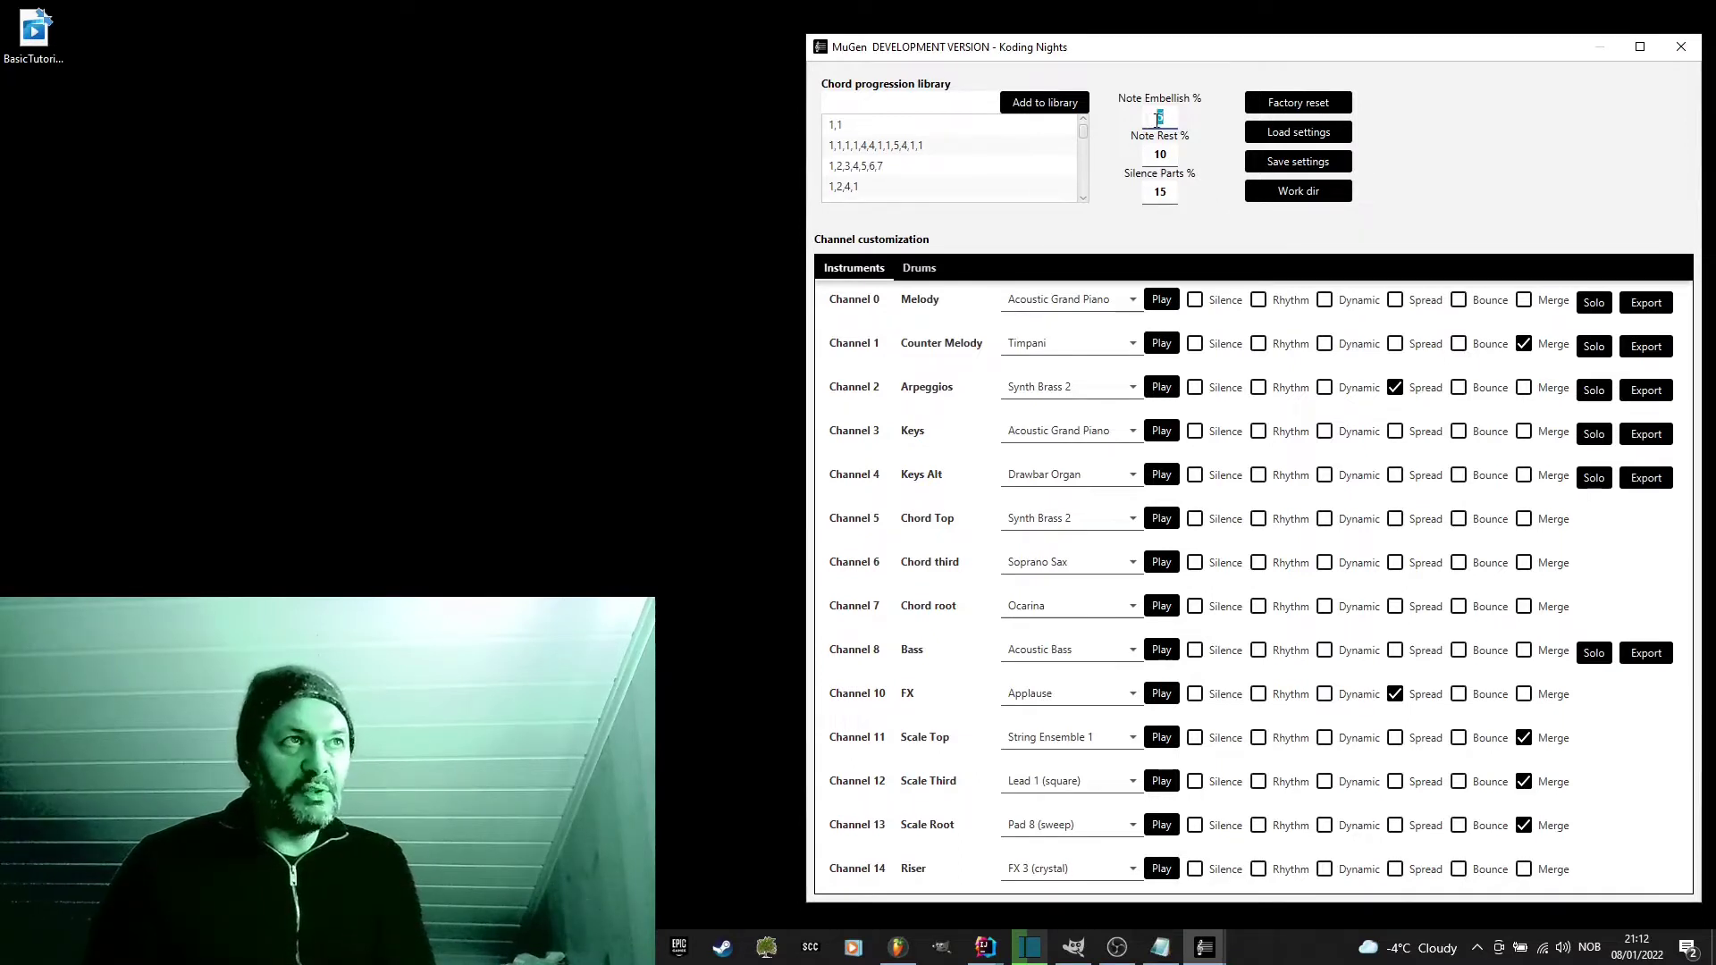
{"action": "mouse_move", "coordinate": [1158, 117]}
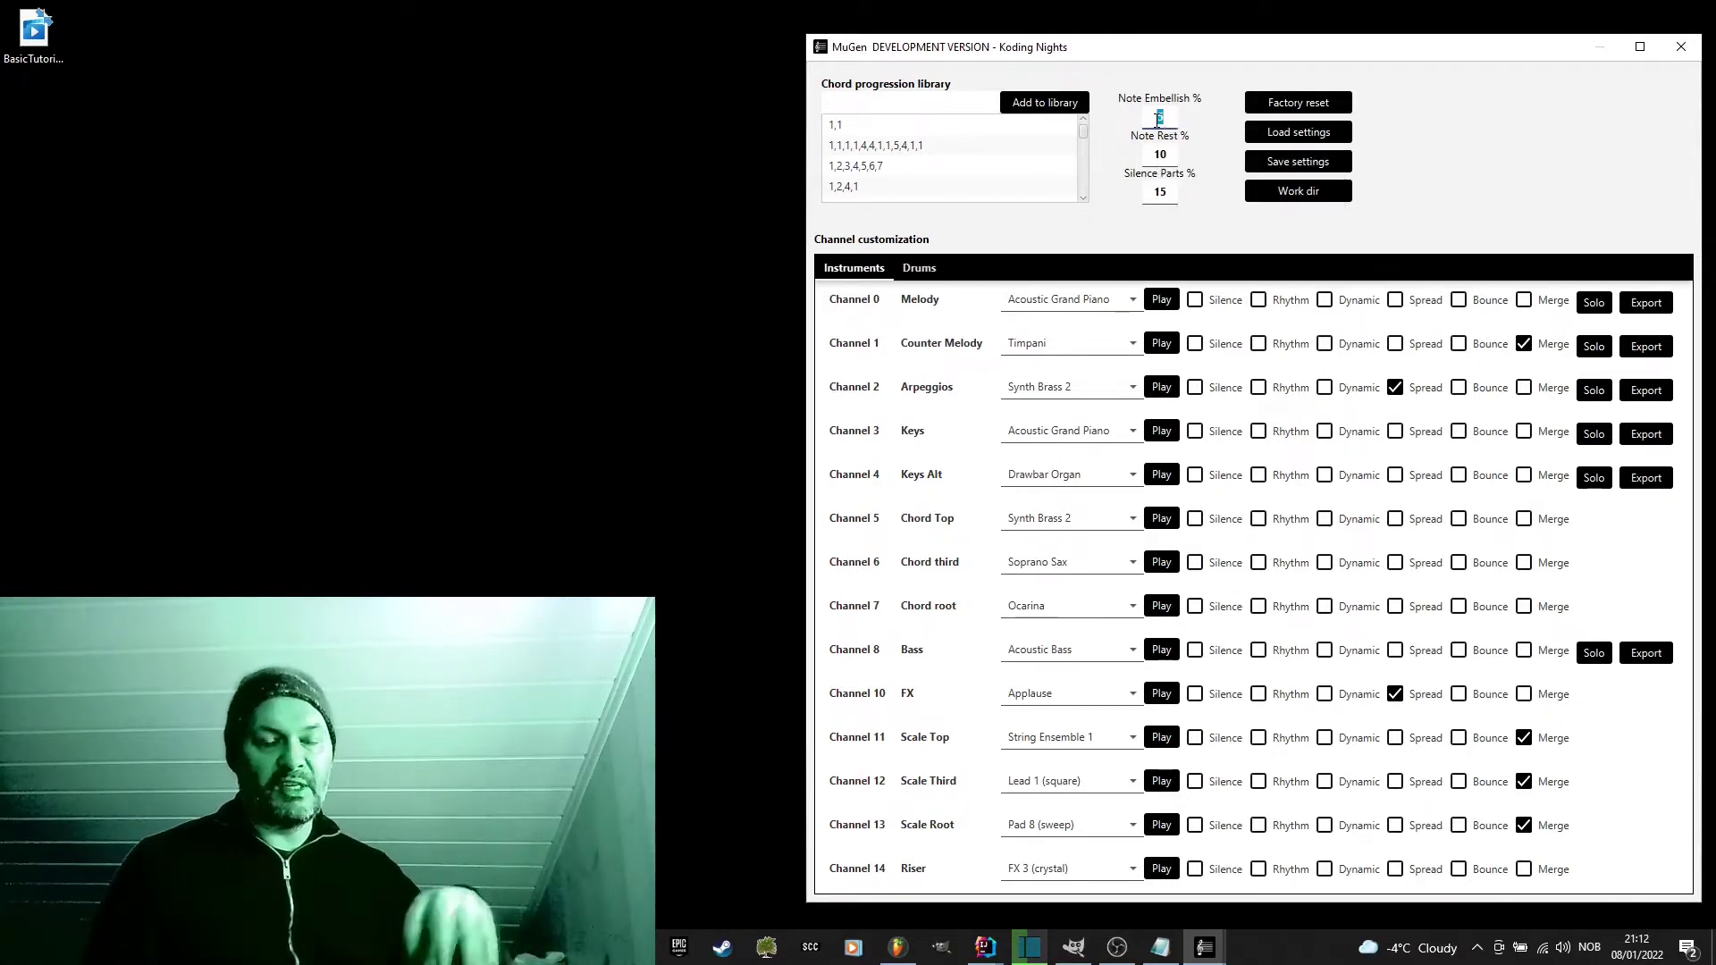
{"action": "left_click", "coordinate": [1156, 118]}
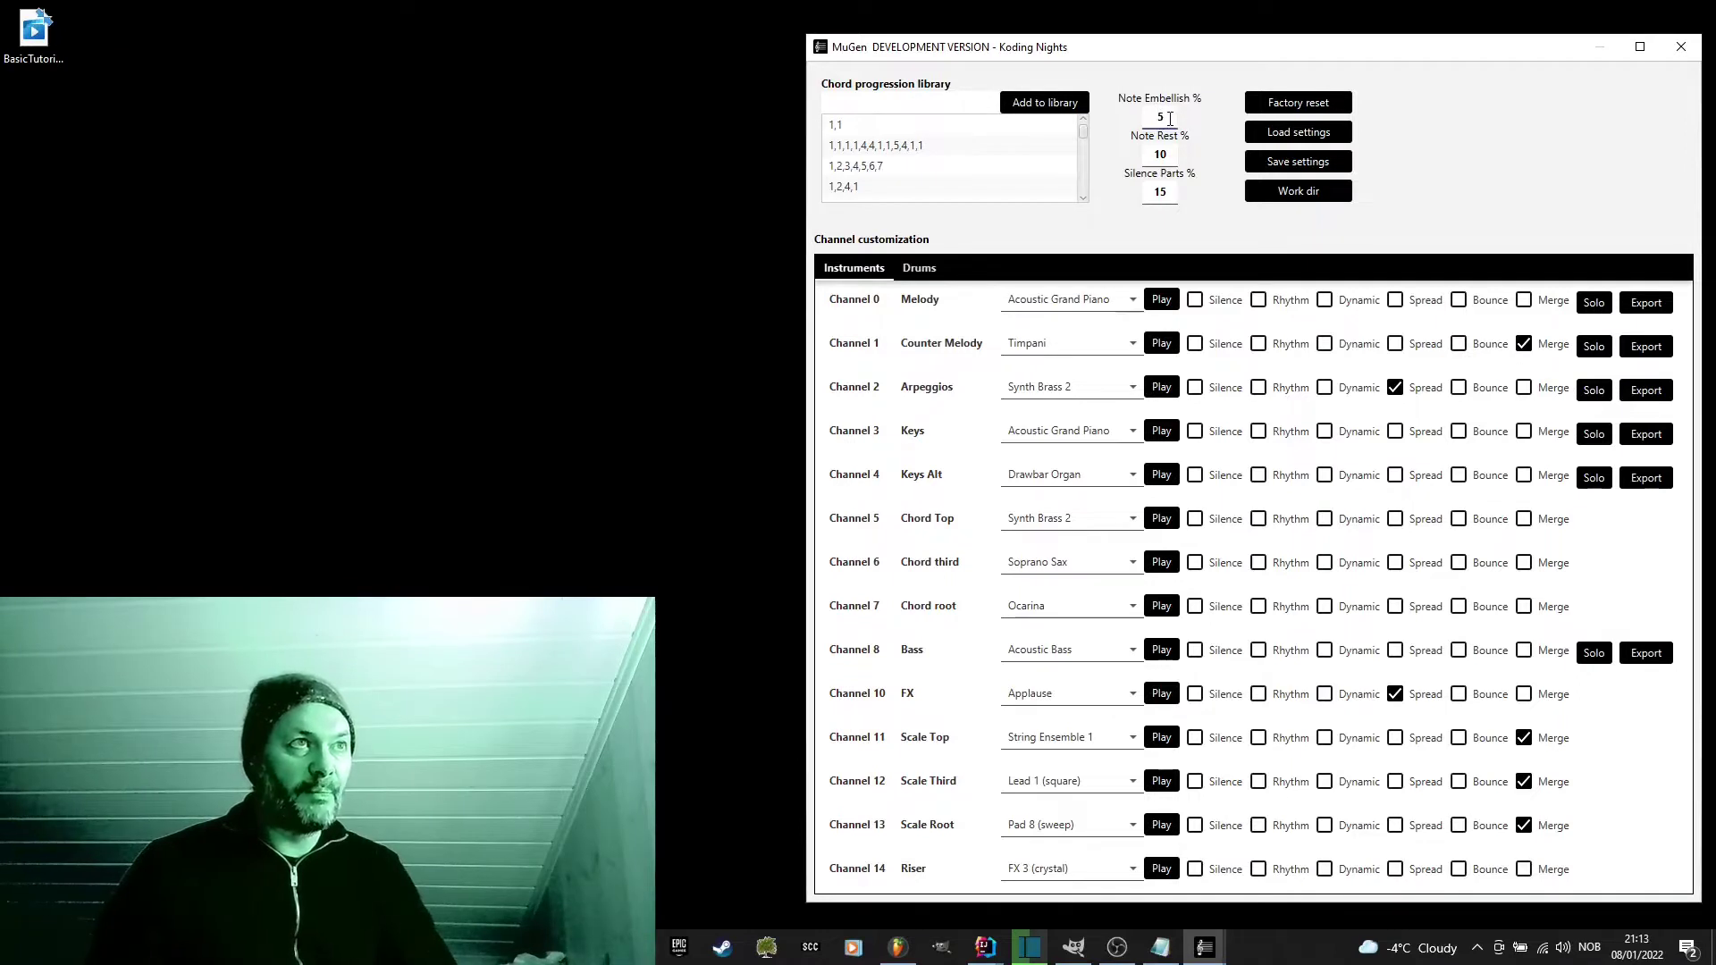
Step: Set Note Embellish to 100% and play the Melody channel solo
{"action": "double_click", "coordinate": [1172, 117]}
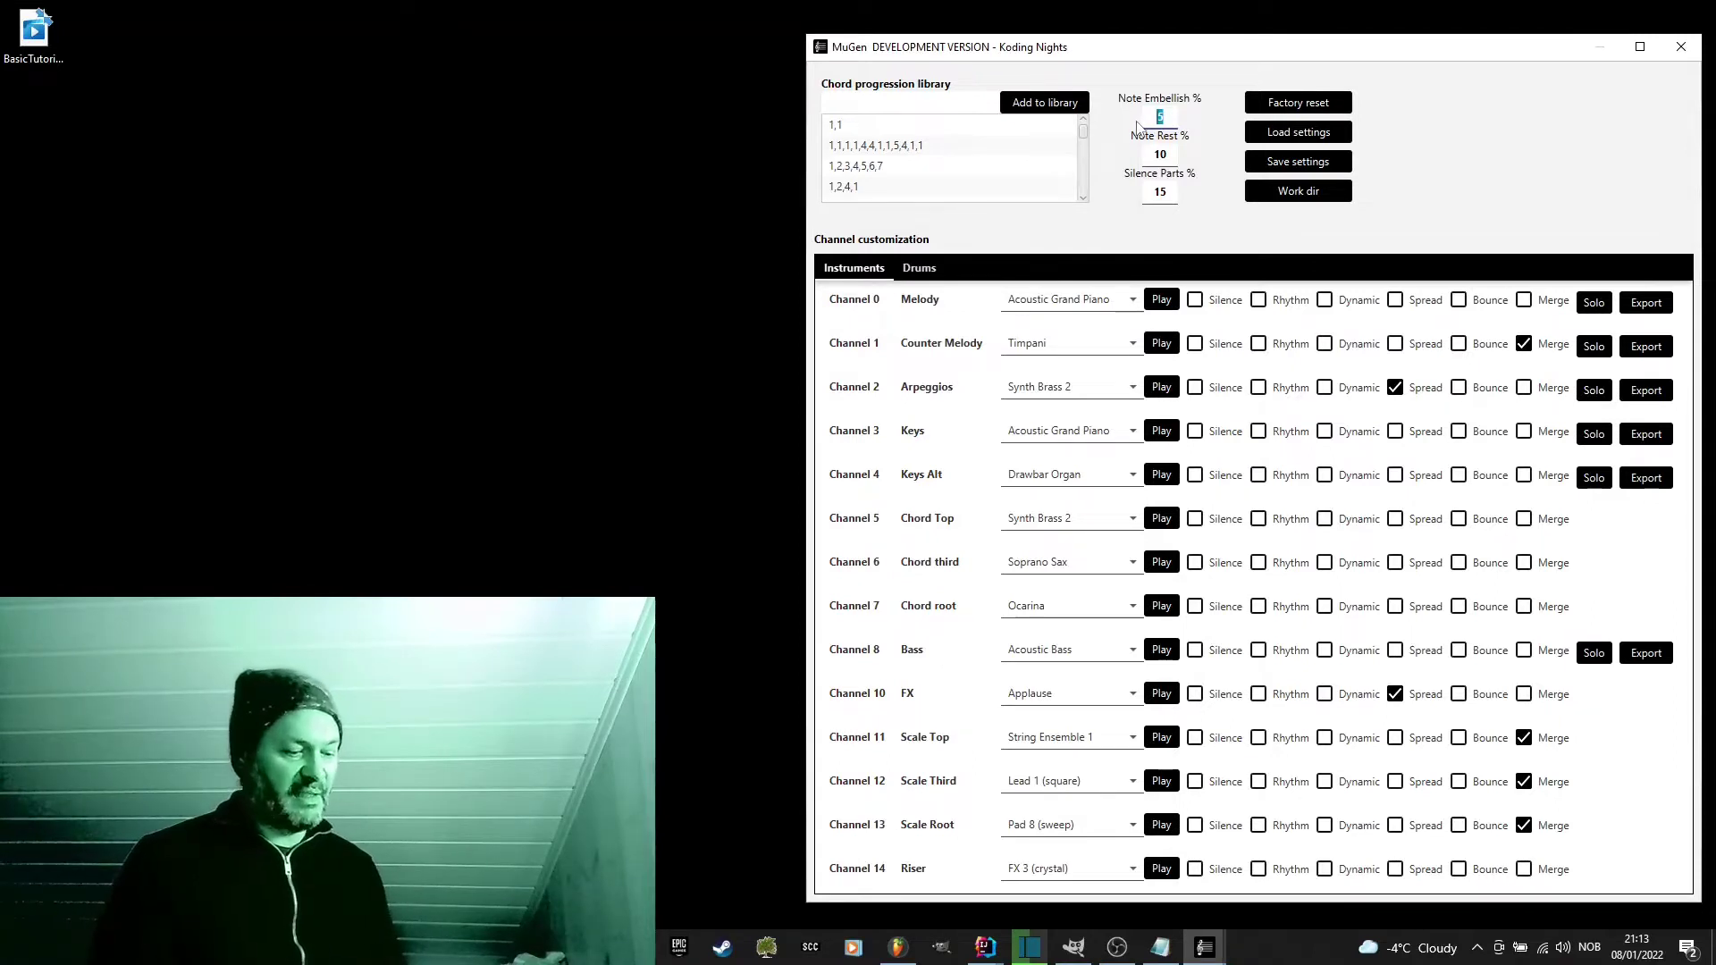
{"action": "type", "text": "100"}
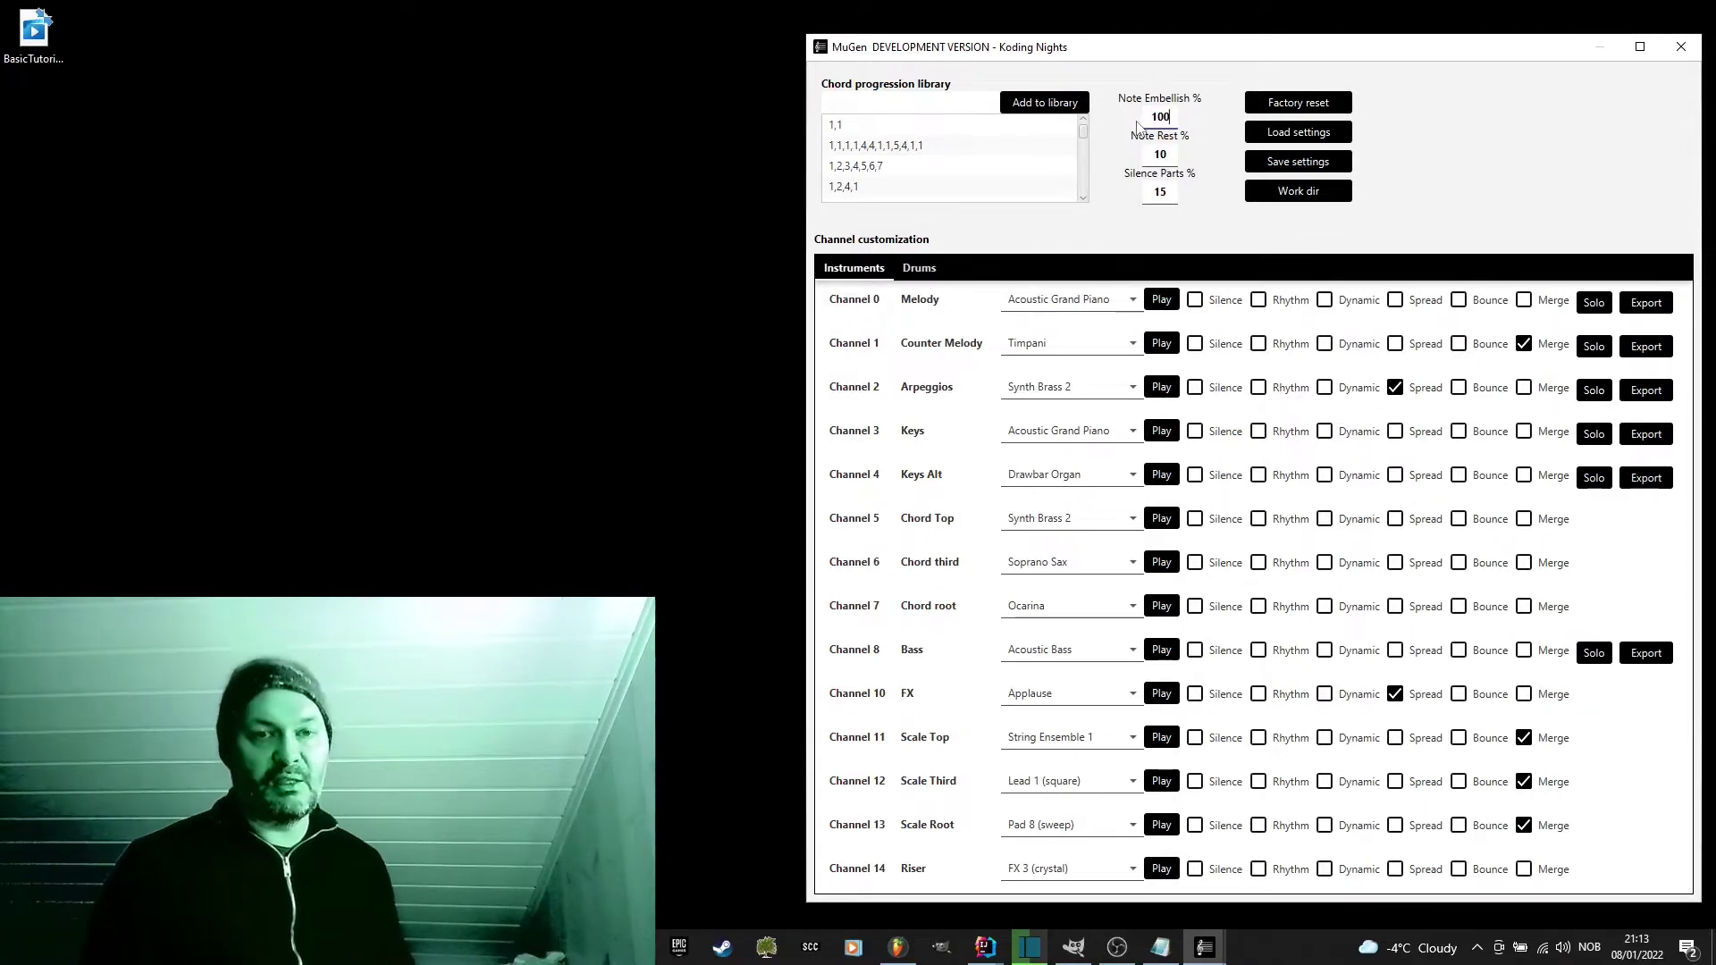
{"action": "left_click", "coordinate": [1595, 307]}
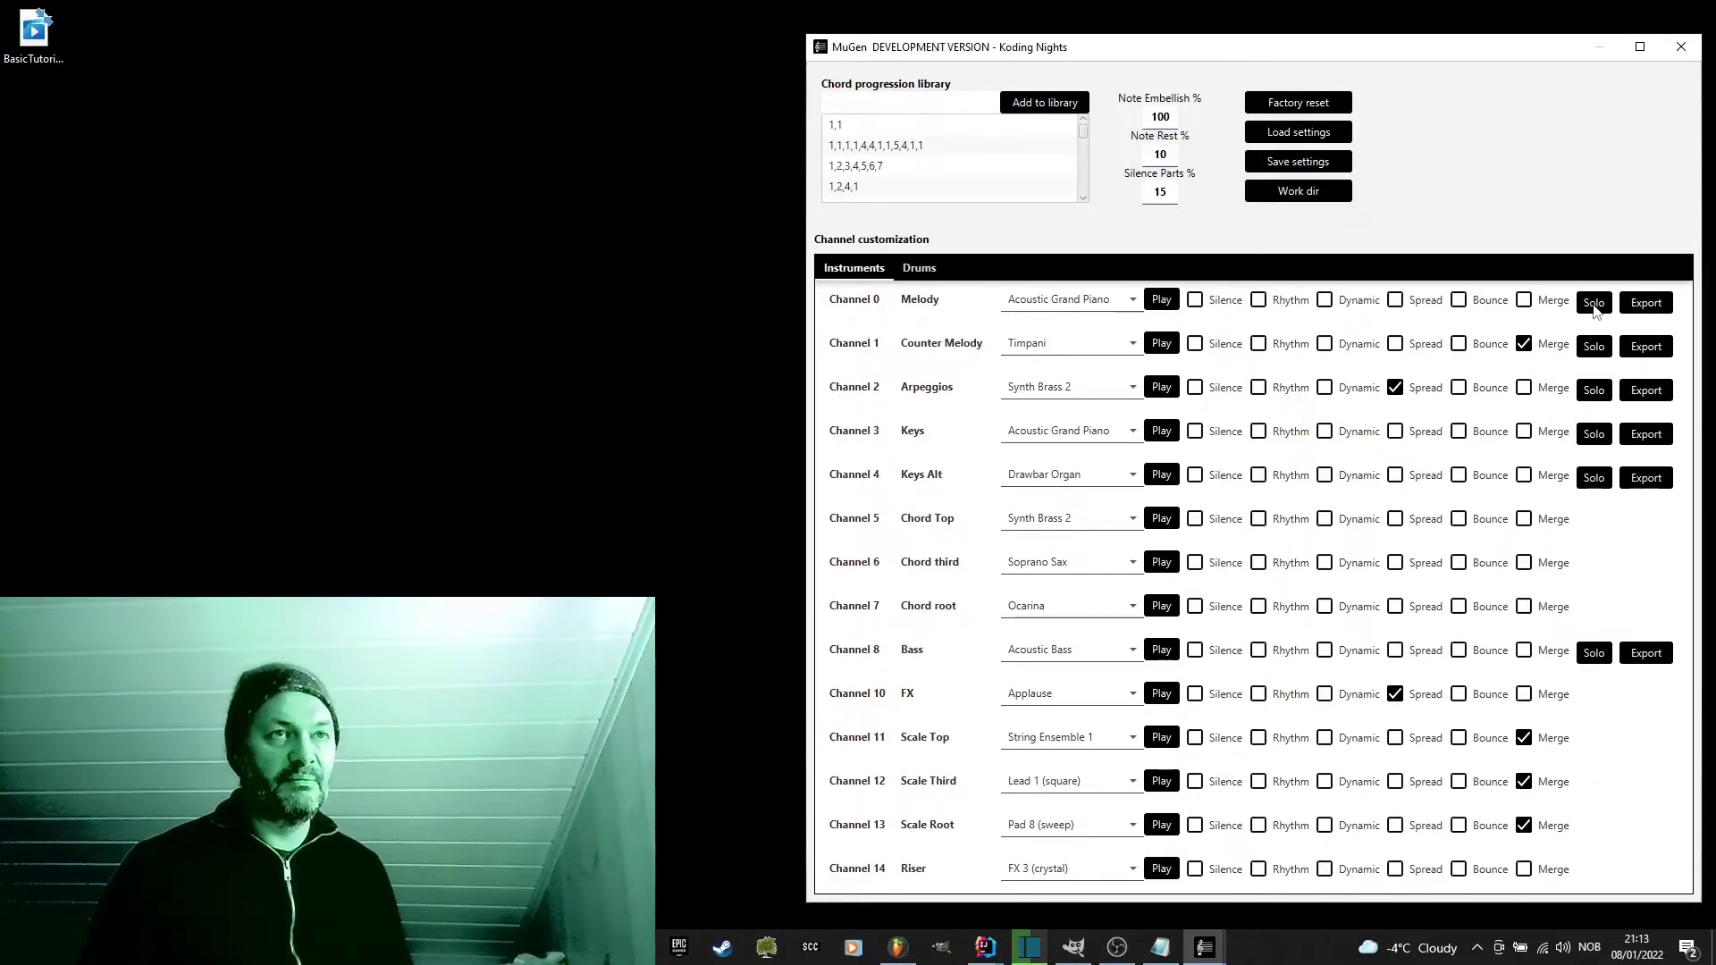
Step: Set Note Embellish to 0%
{"action": "double_click", "coordinate": [1161, 117]}
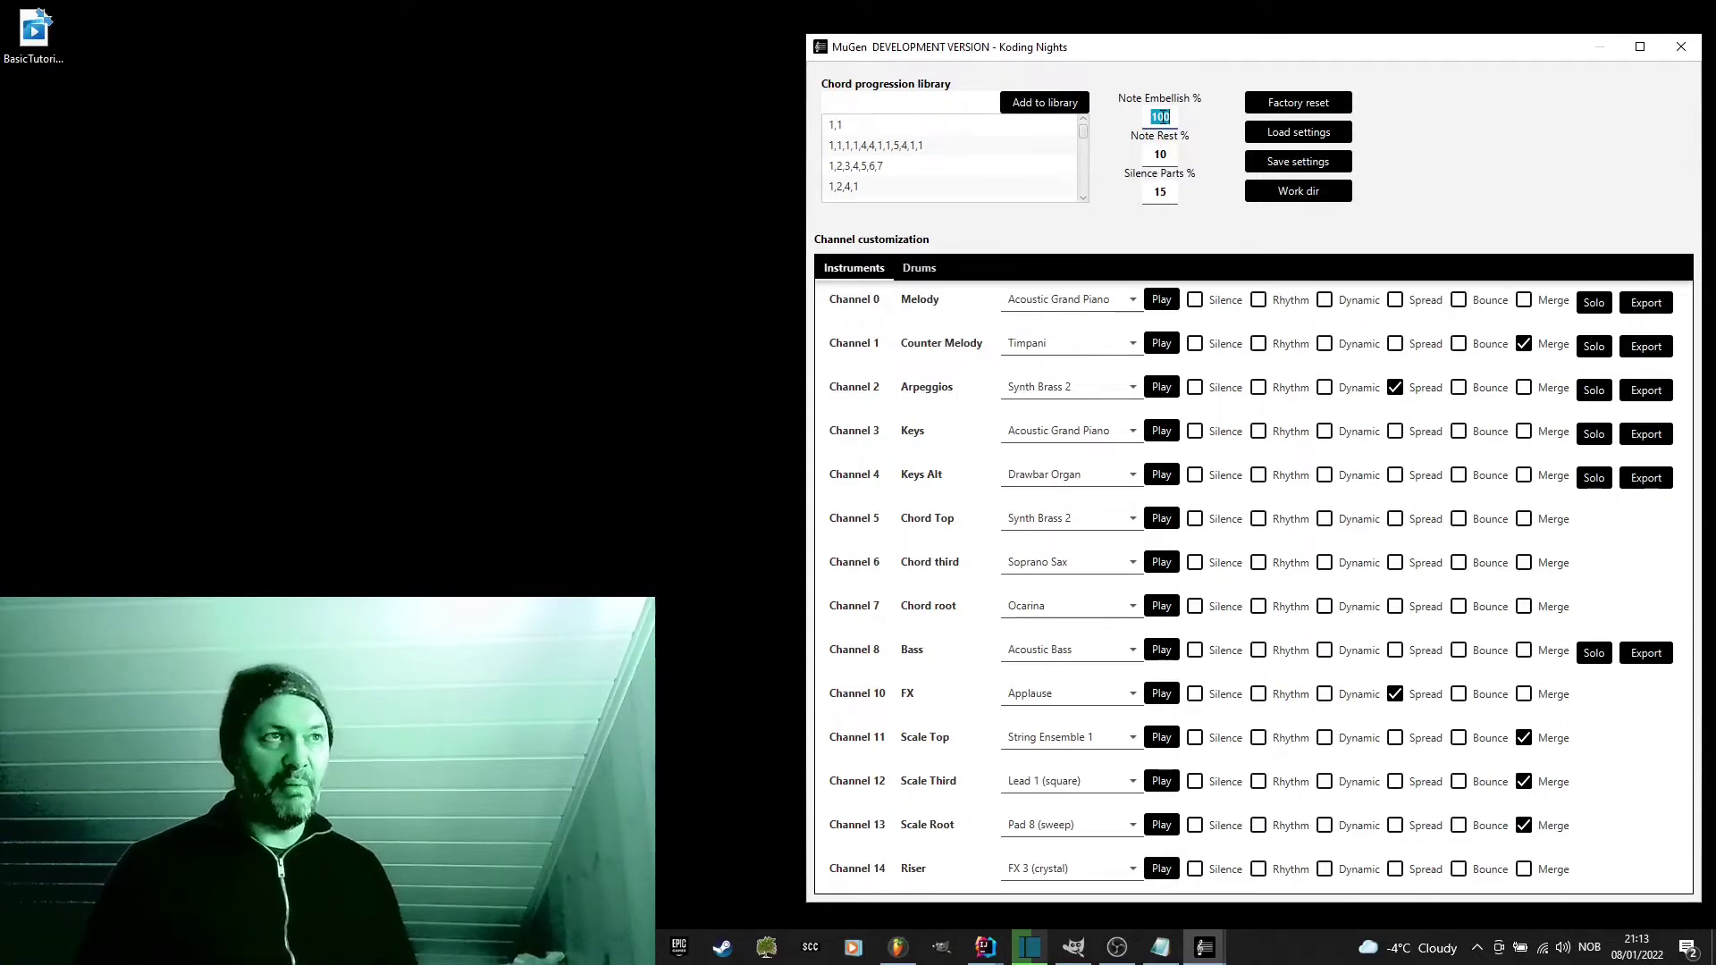
{"action": "type", "text": "0"}
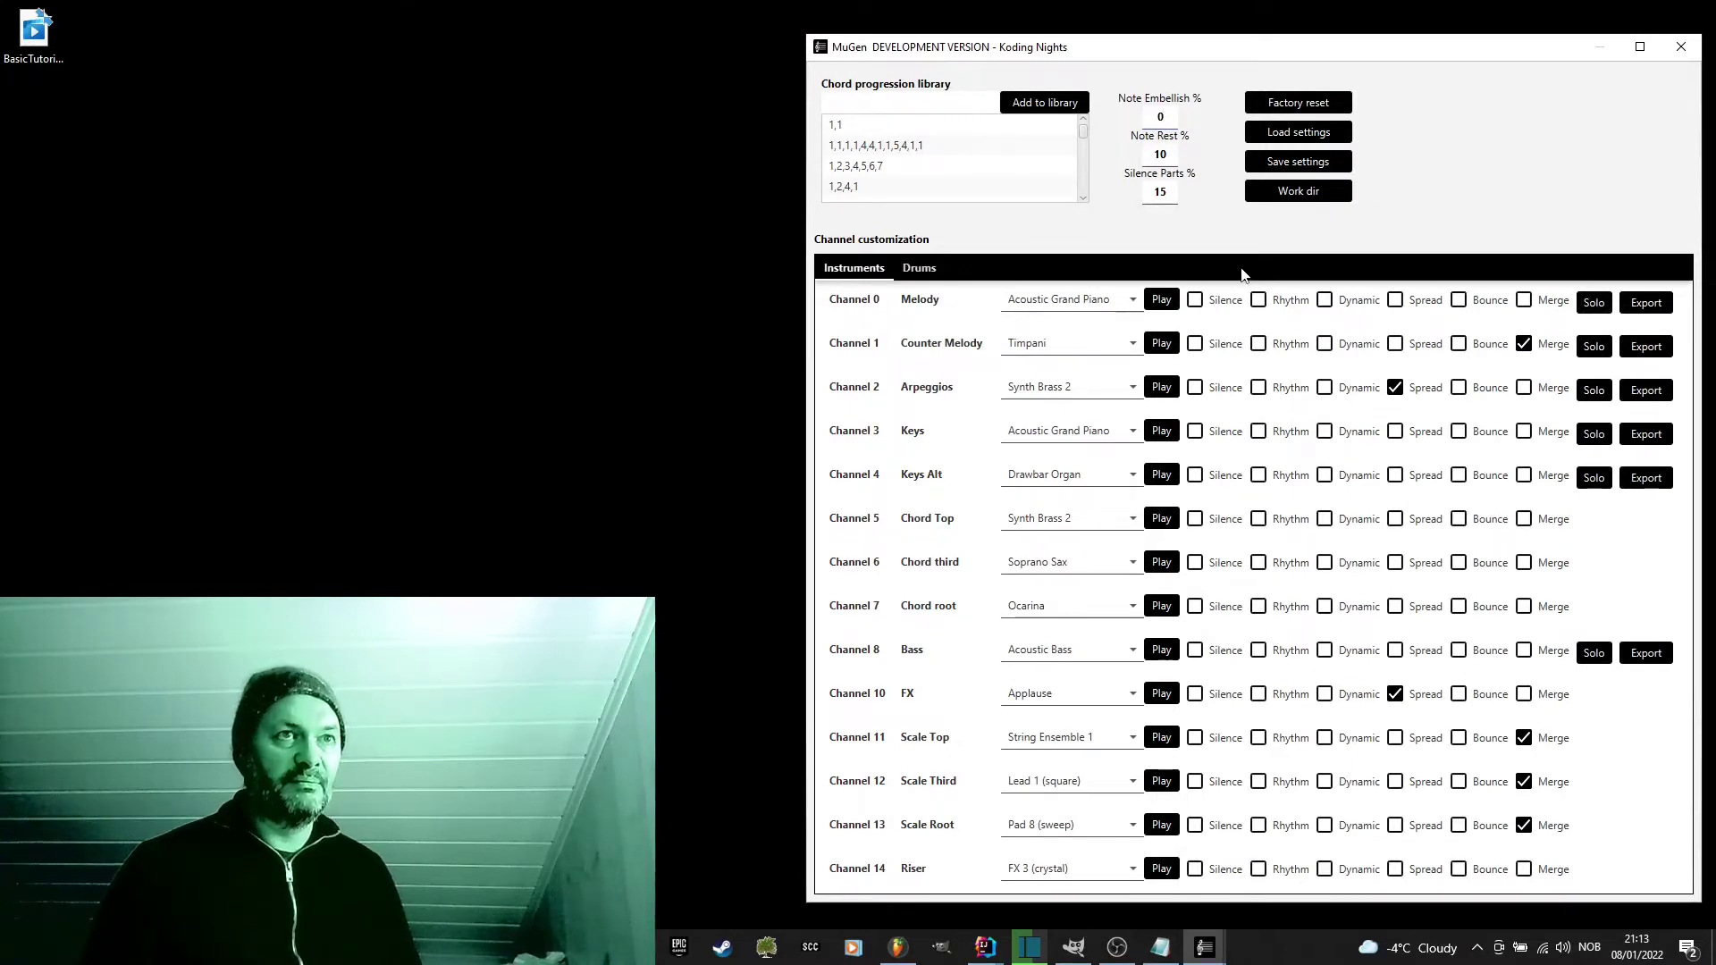
{"action": "double_click", "coordinate": [1160, 116]}
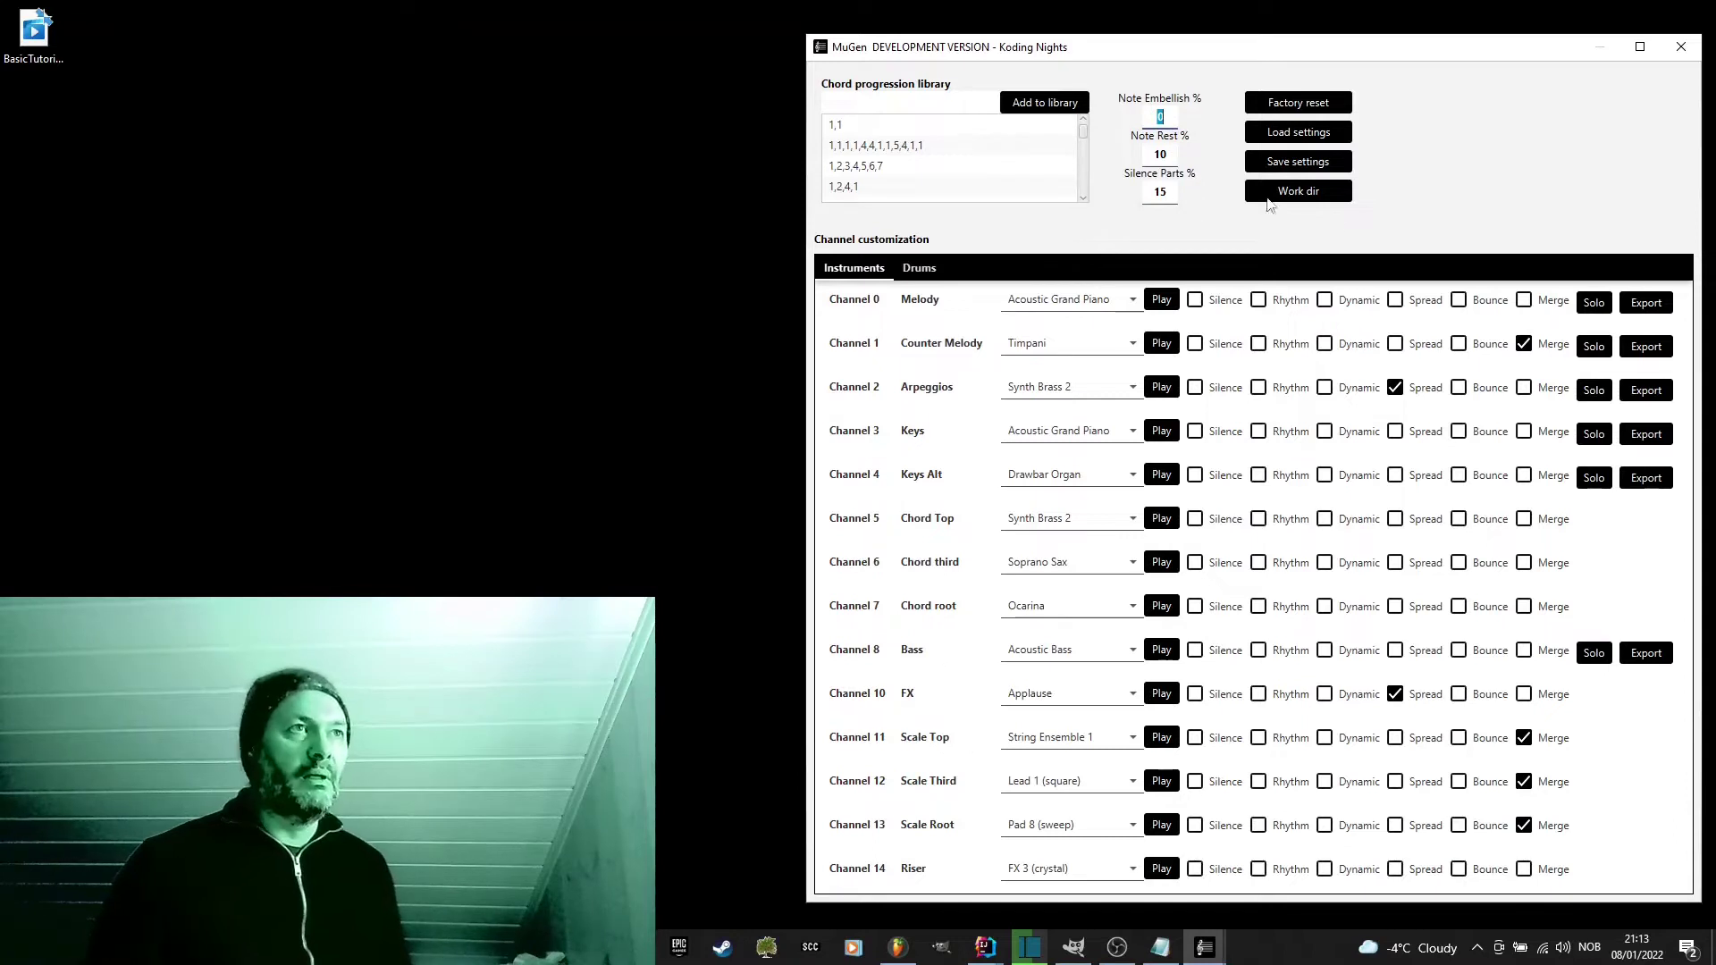
Step: Set Note Rest to 50% and play the Melody channel solo
{"action": "left_click", "coordinate": [1157, 157]}
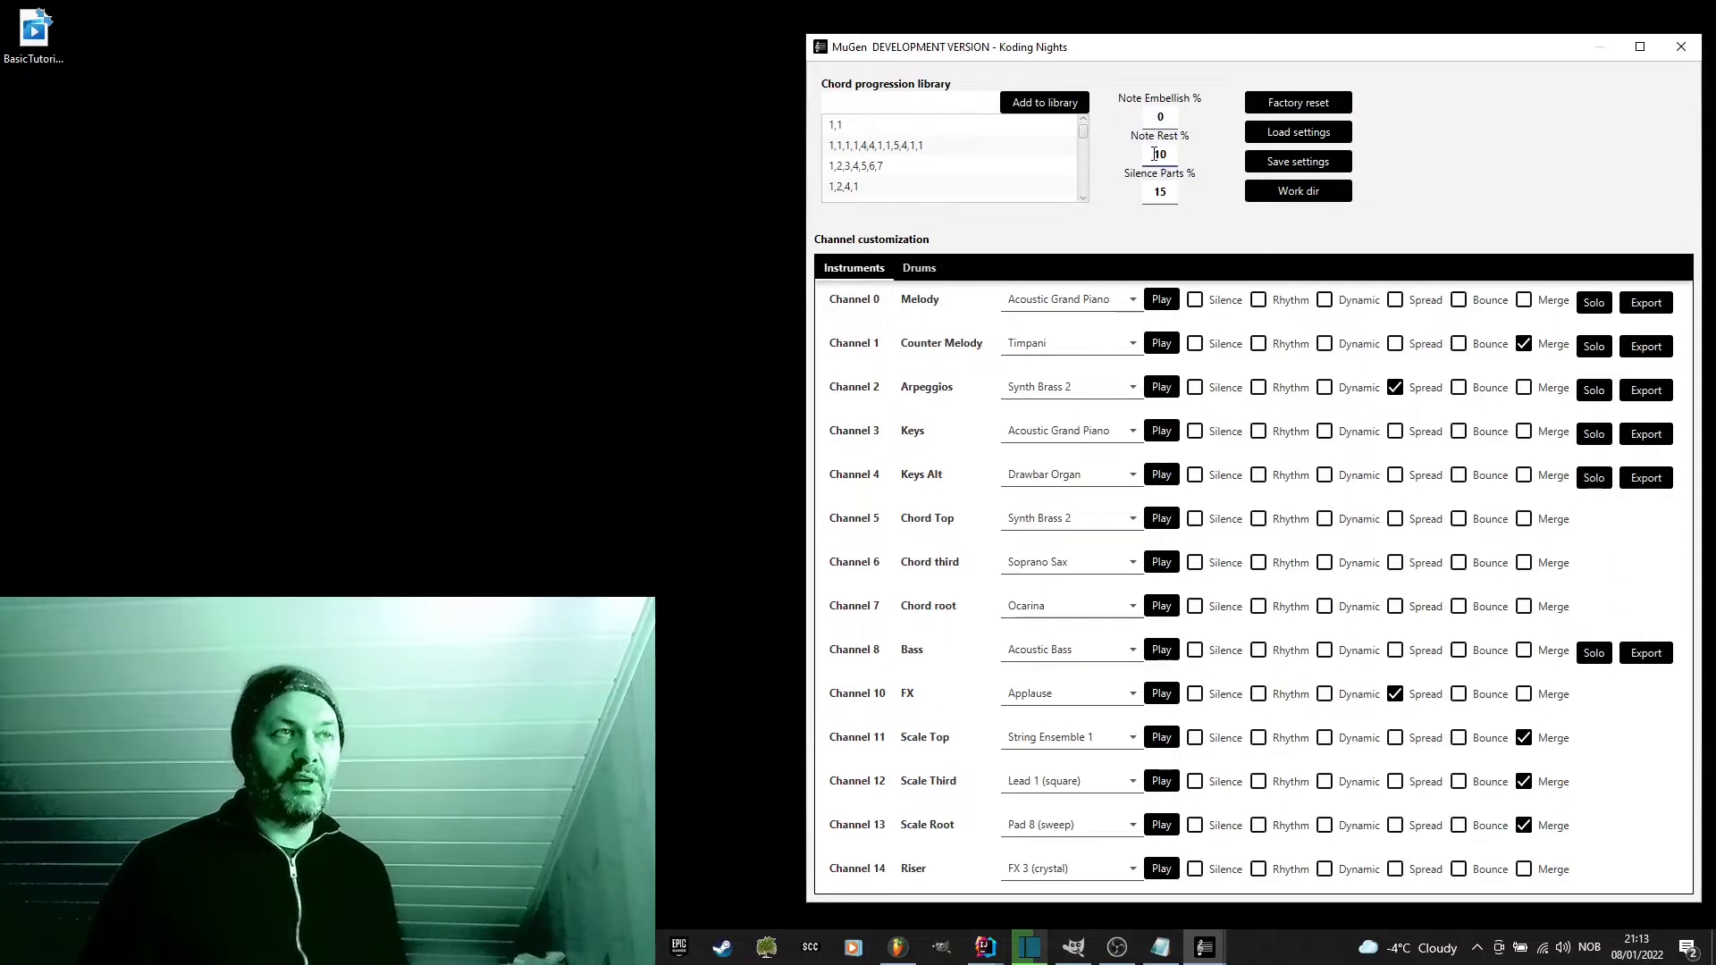
{"action": "mouse_move", "coordinate": [1154, 154]}
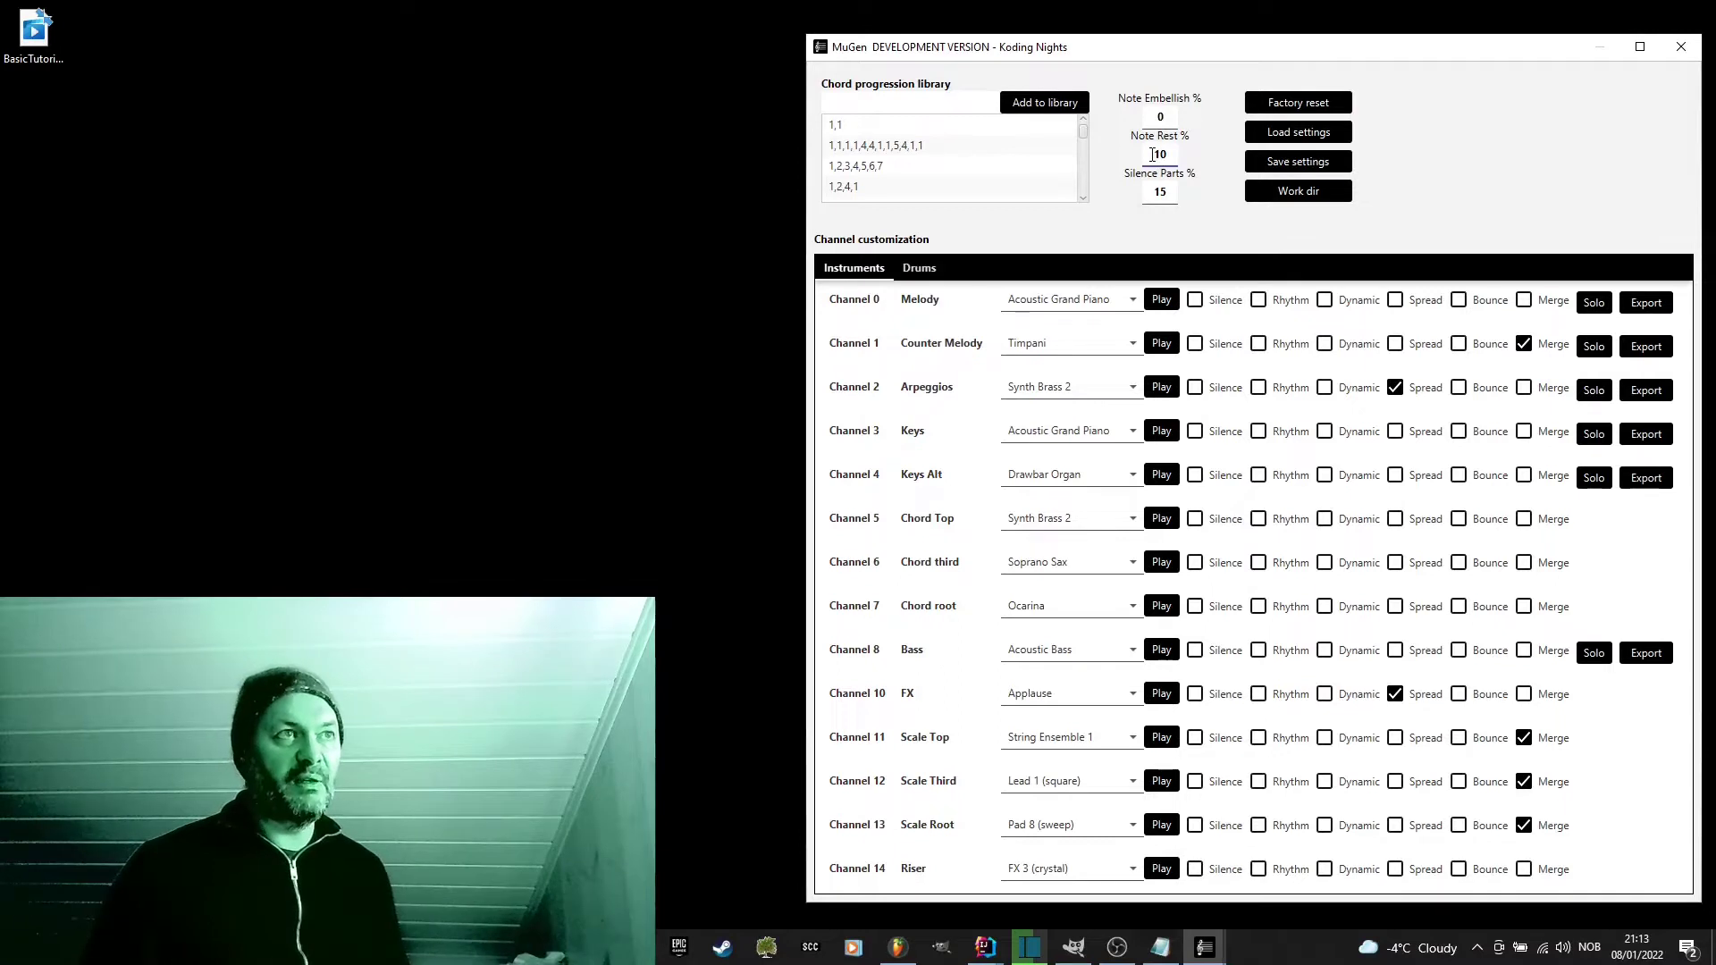
{"action": "double_click", "coordinate": [1152, 155]}
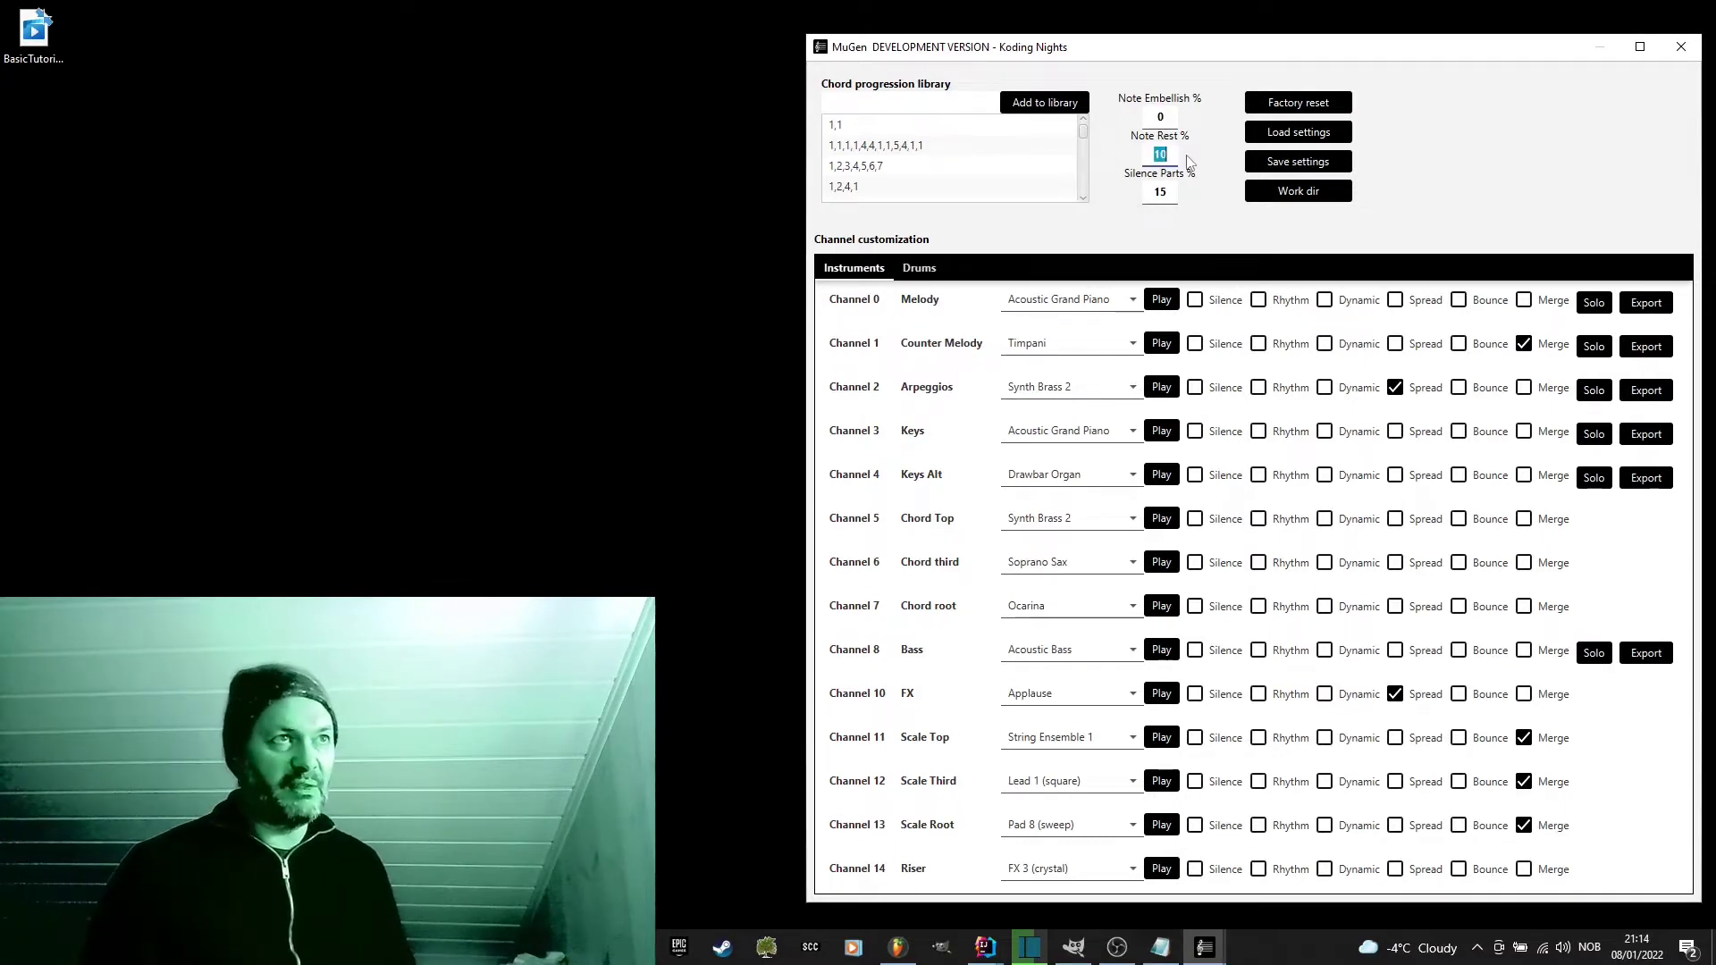
{"action": "type", "text": "5"}
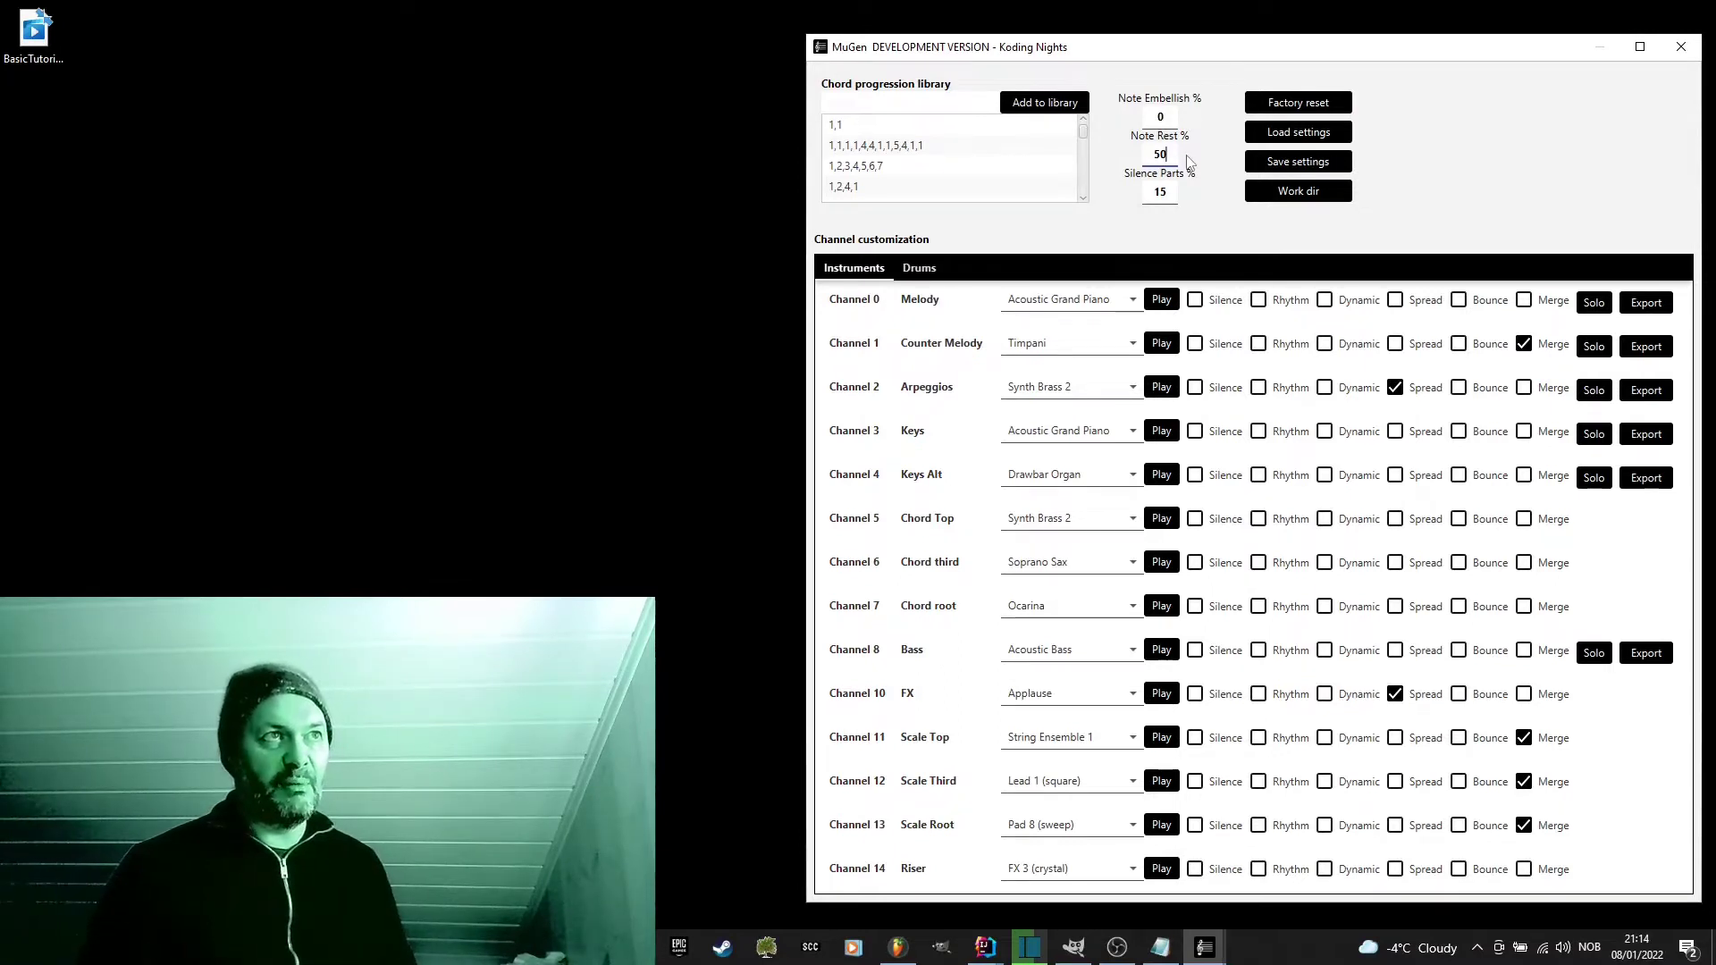
{"action": "left_click", "coordinate": [1589, 304]}
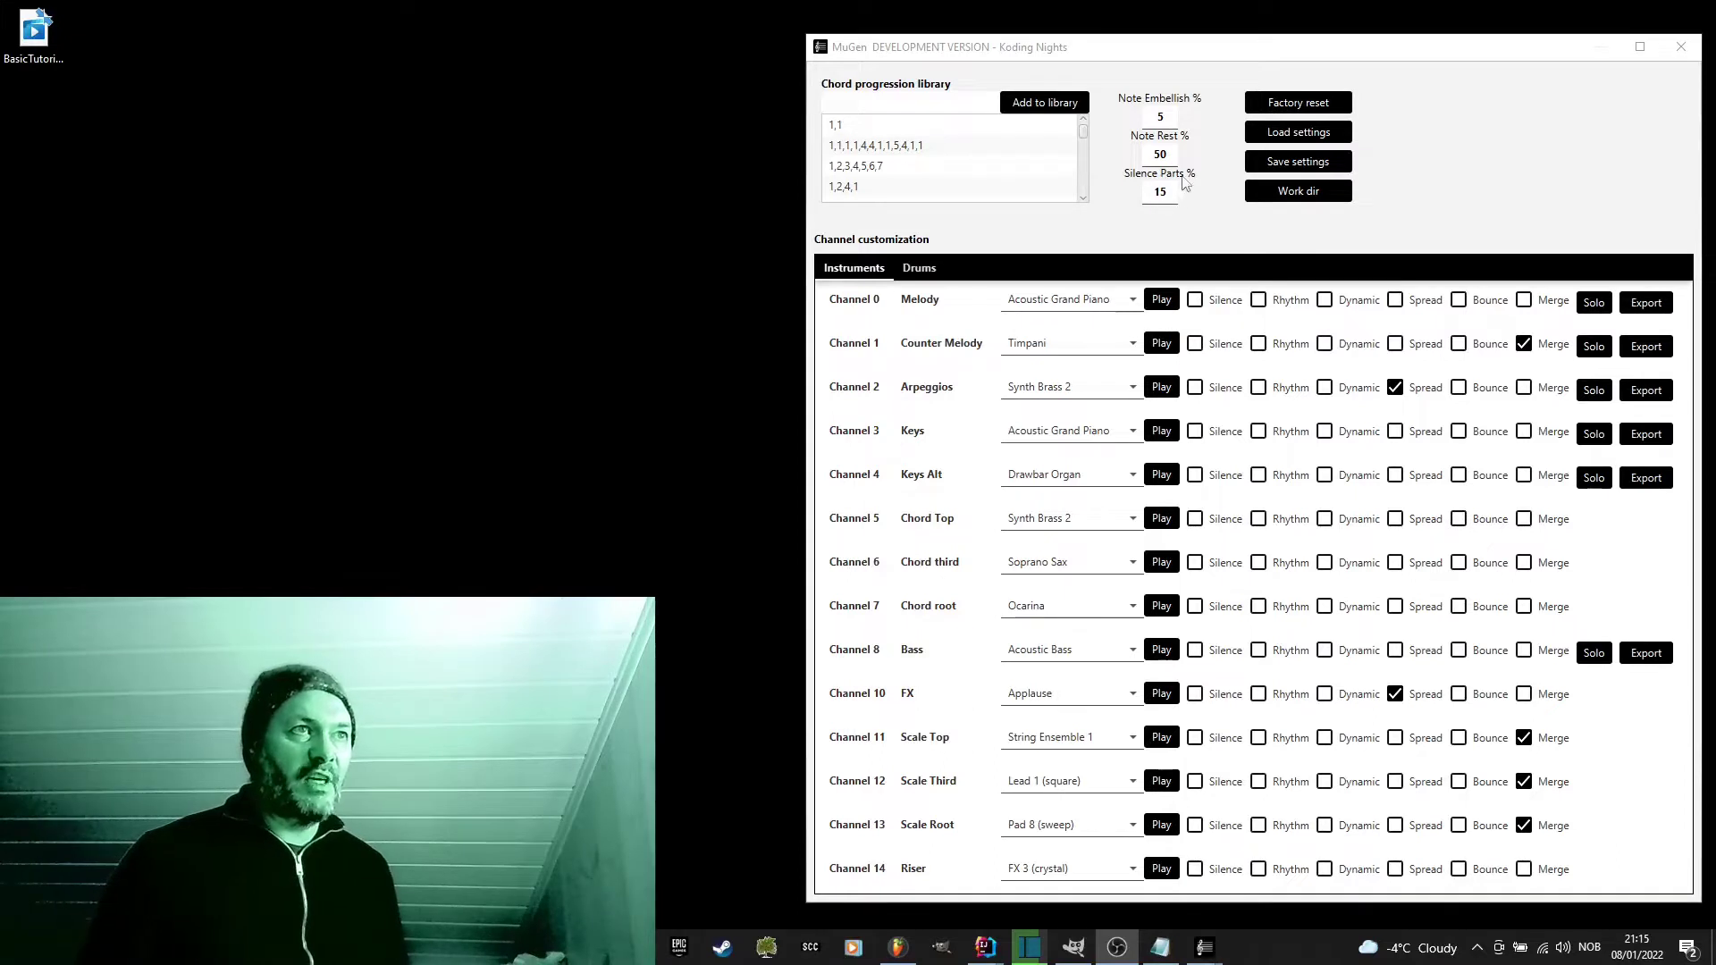
Step: Examine the Silence Parts percentage and reset all settings to their factory defaults
{"action": "left_click_drag", "start_coordinate": [1164, 191], "coordinate": [1138, 205]}
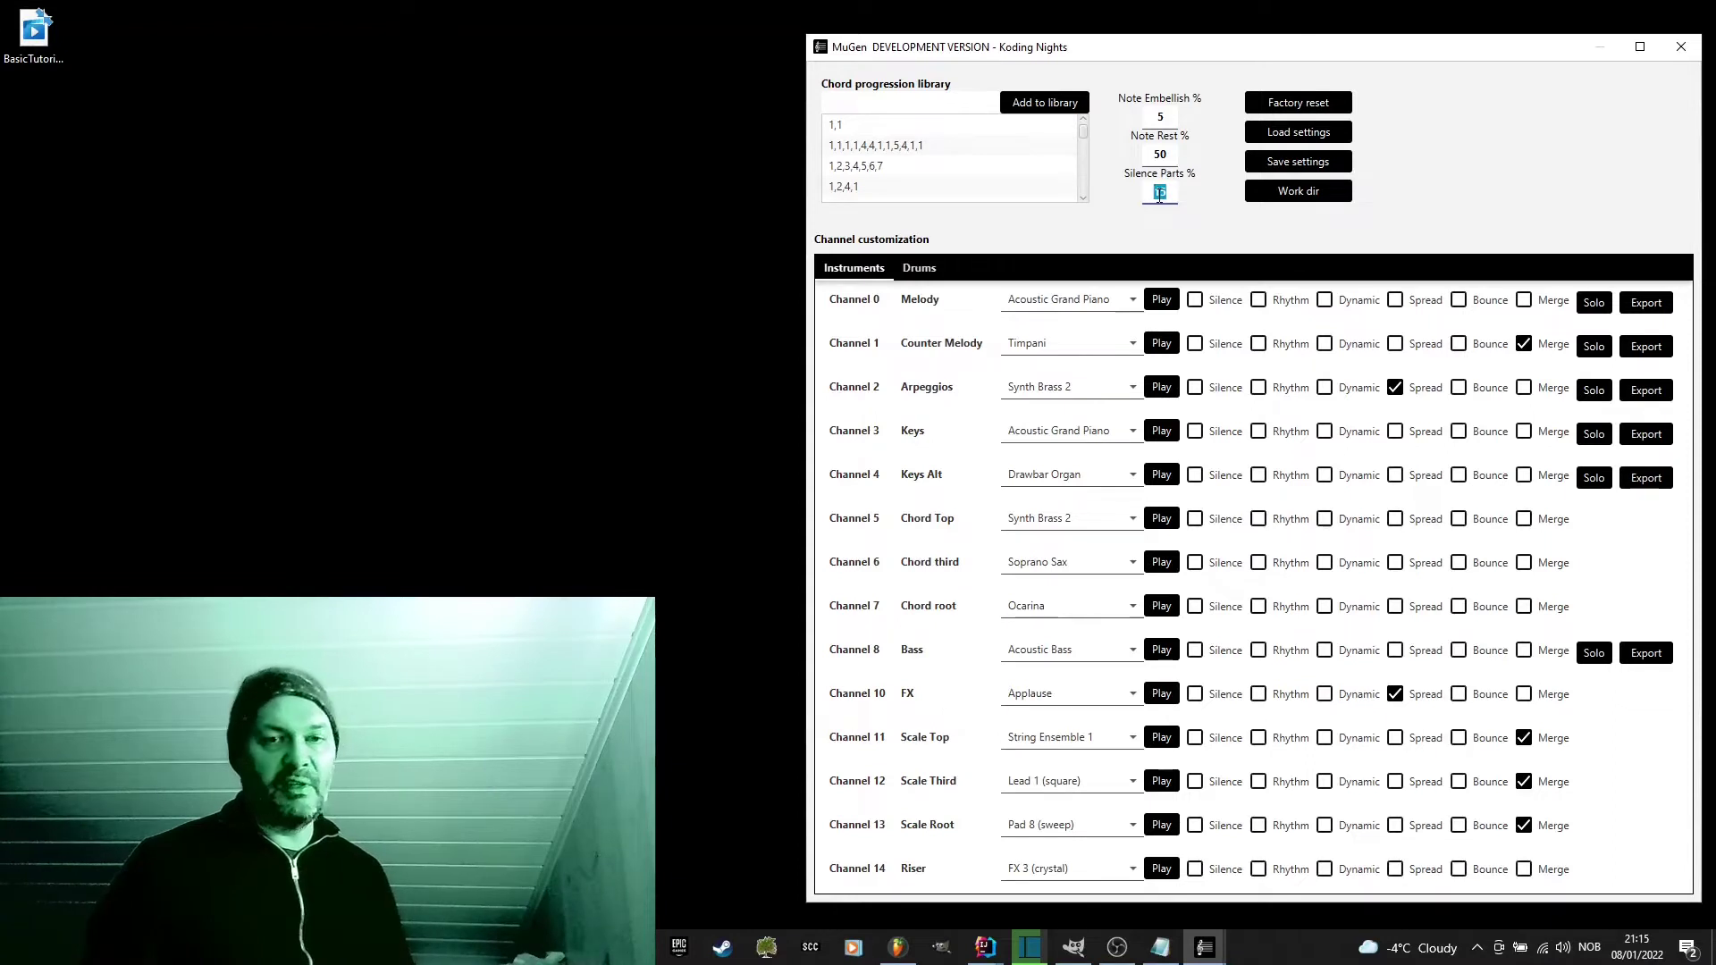
{"action": "left_click", "coordinate": [1159, 195]}
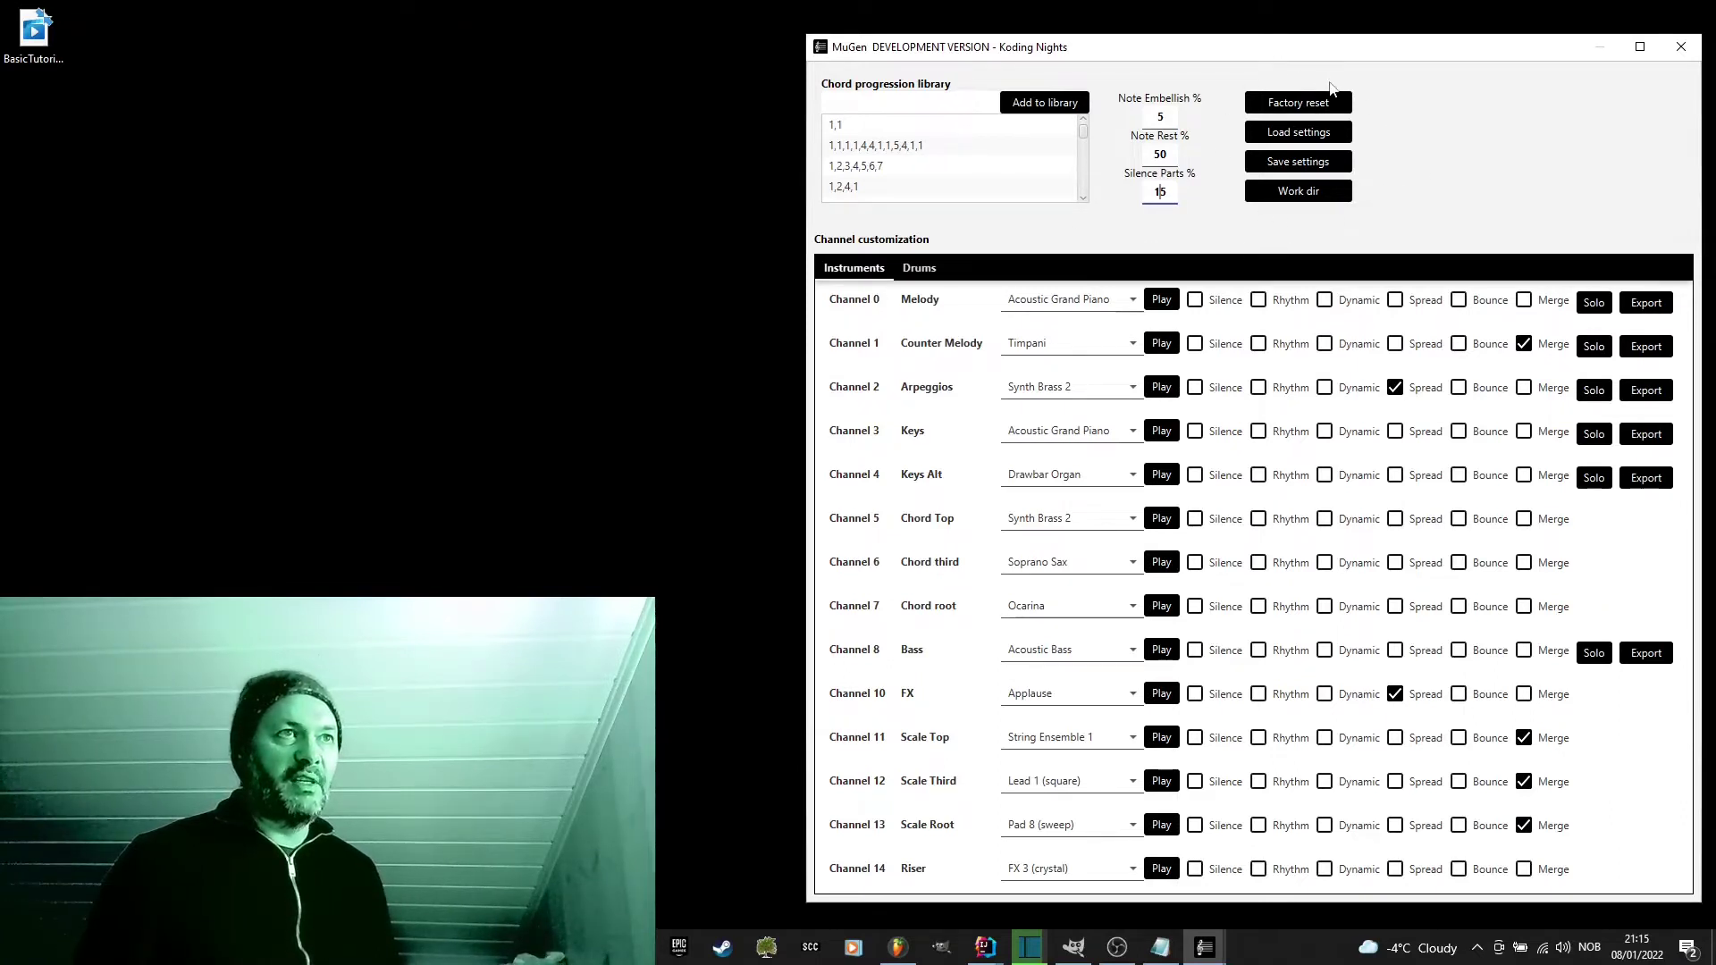
{"action": "left_click", "coordinate": [1292, 103]}
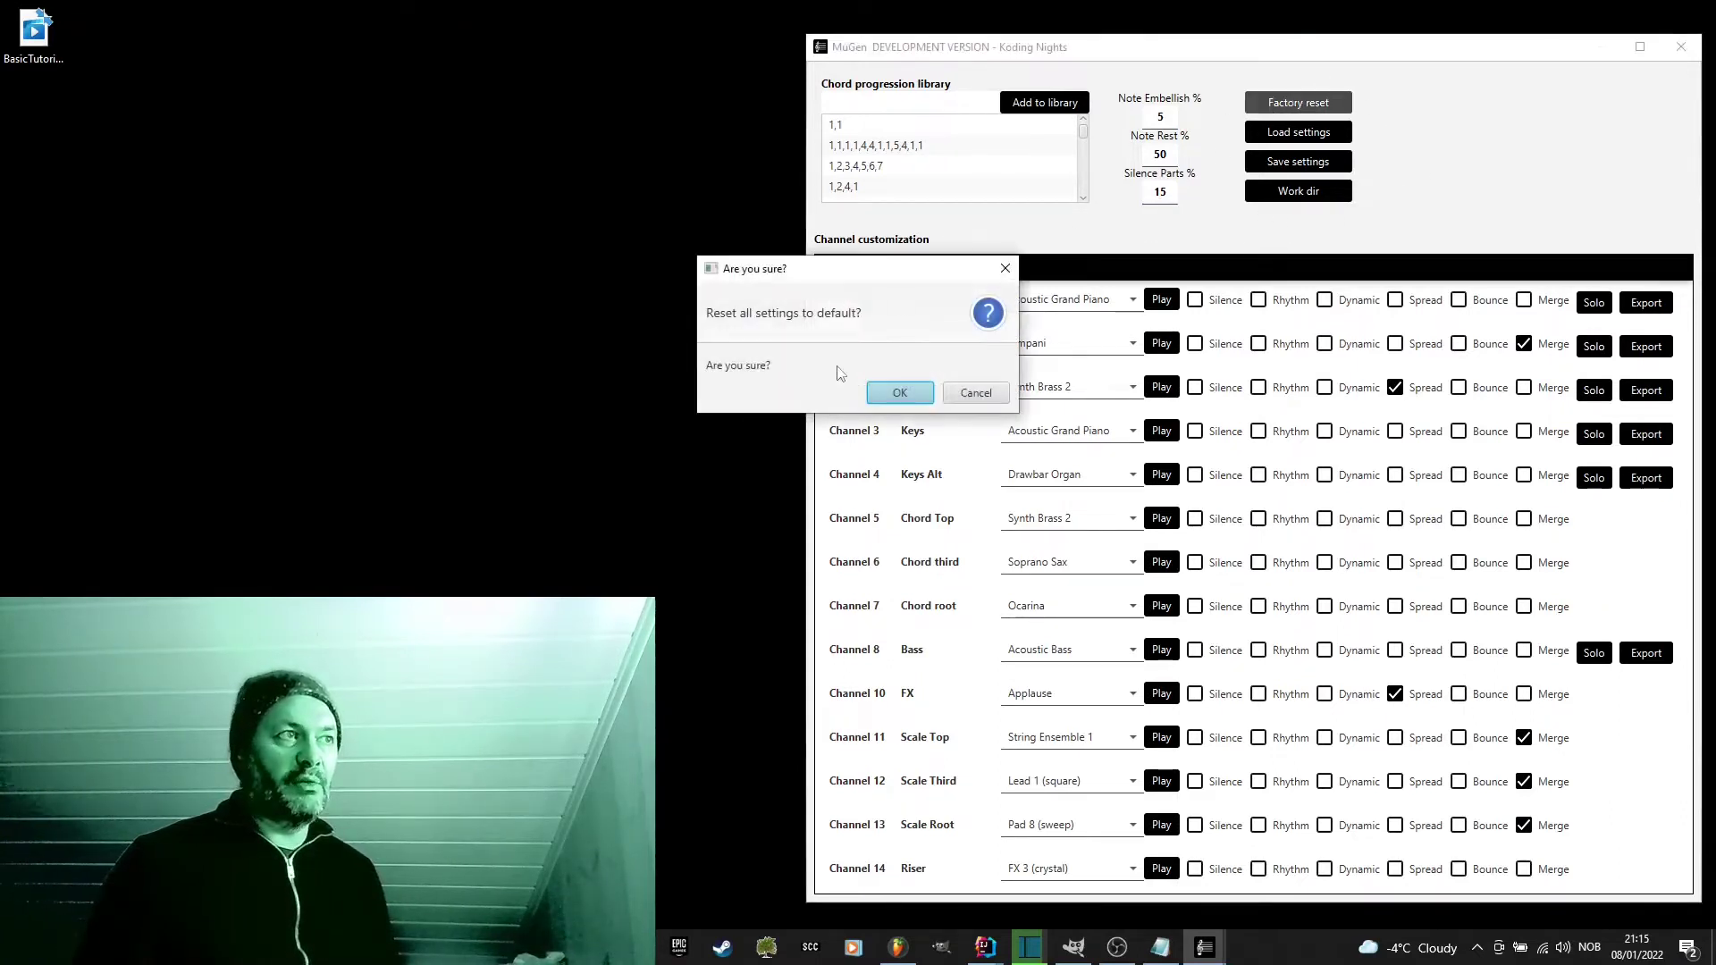
{"action": "left_click_drag", "start_coordinate": [874, 282], "coordinate": [1214, 284]}
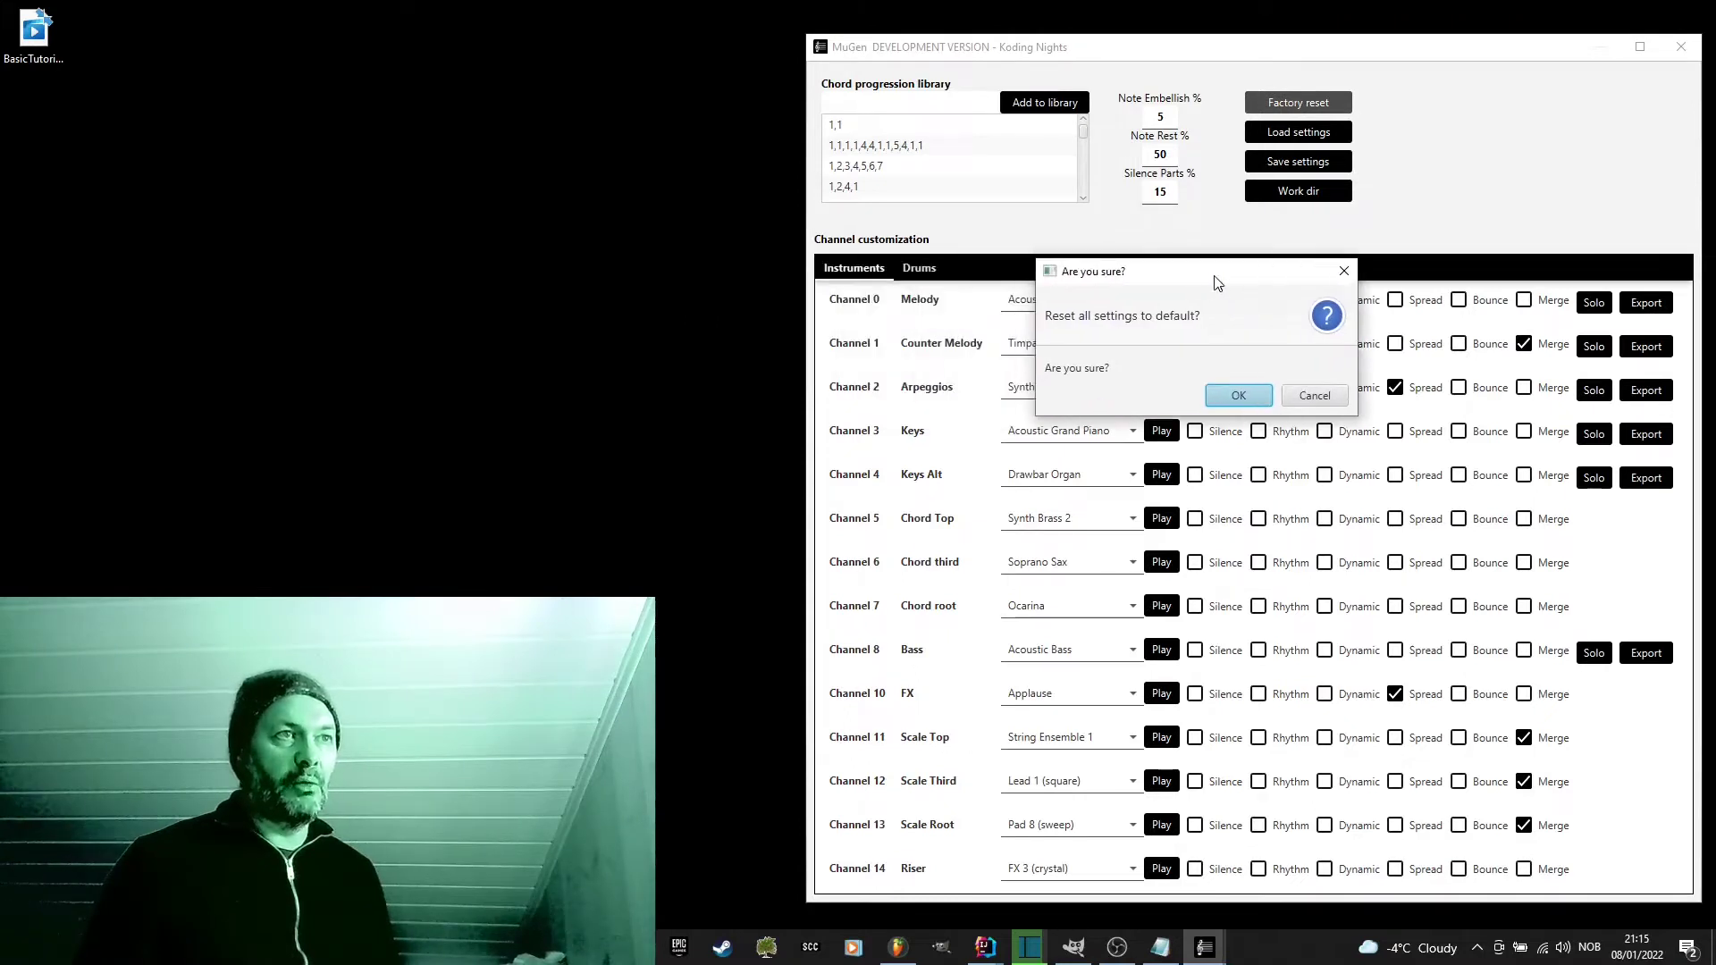
{"action": "left_click", "coordinate": [1238, 398]}
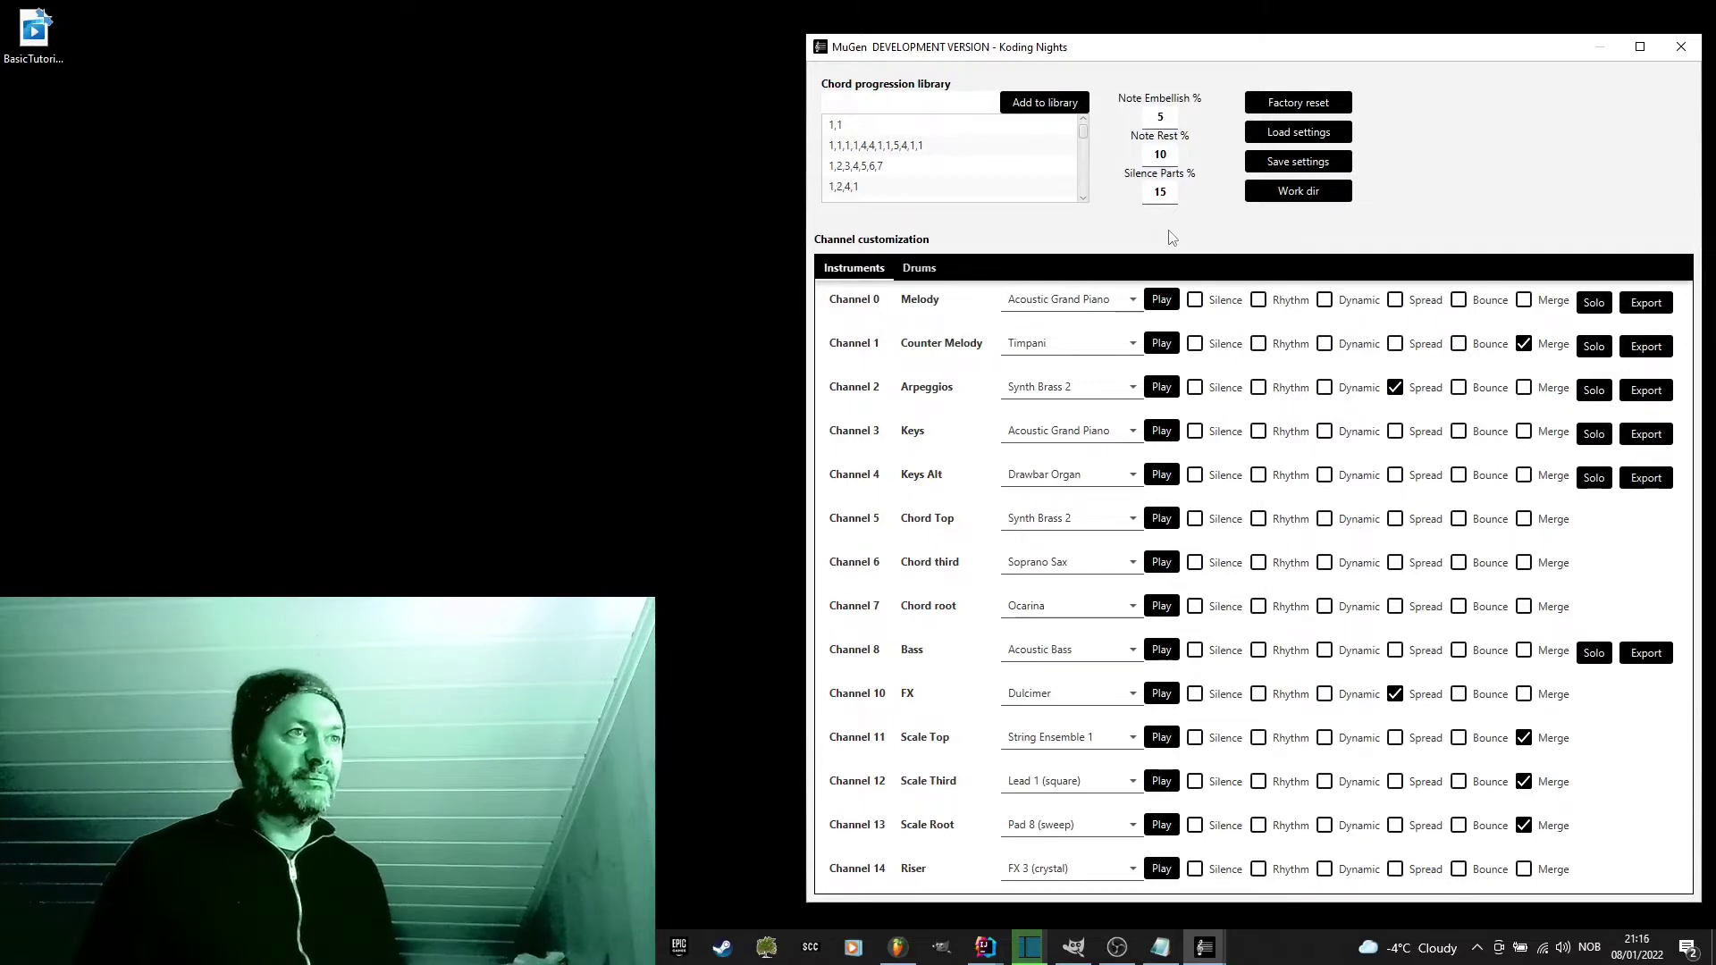
Step: Examine the save dialog for the settings file MuGen_prefs.json and leave it without saving
{"action": "left_click", "coordinate": [1303, 164]}
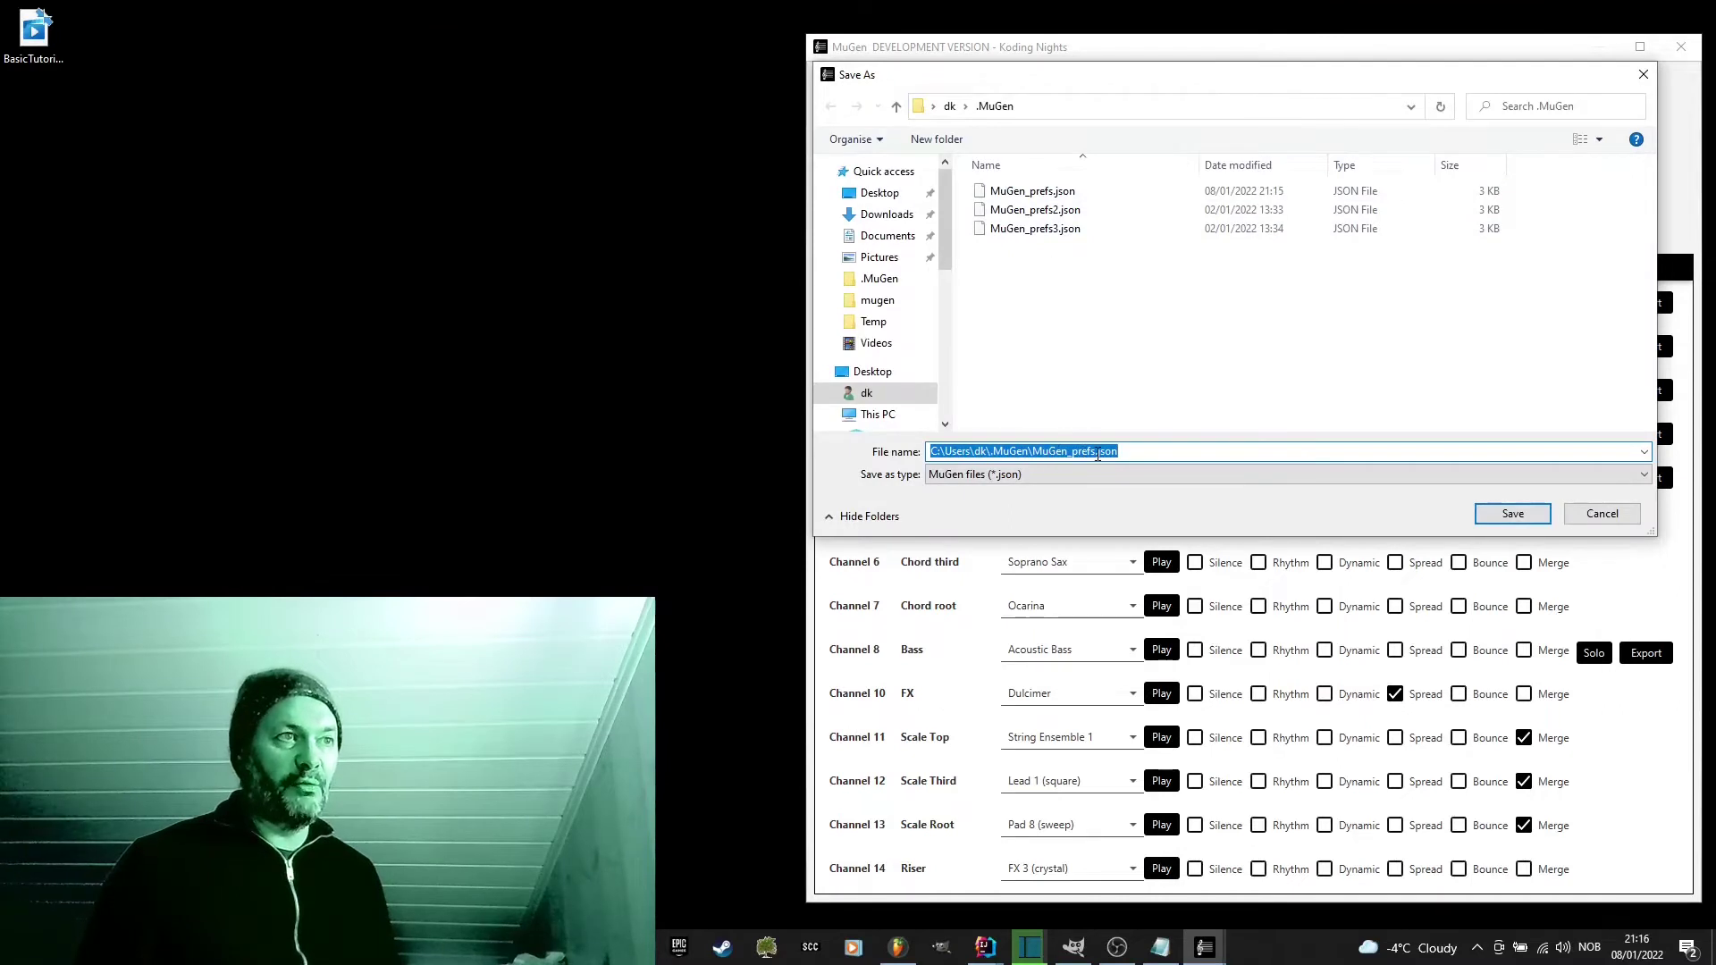
{"action": "left_click", "coordinate": [1097, 452]}
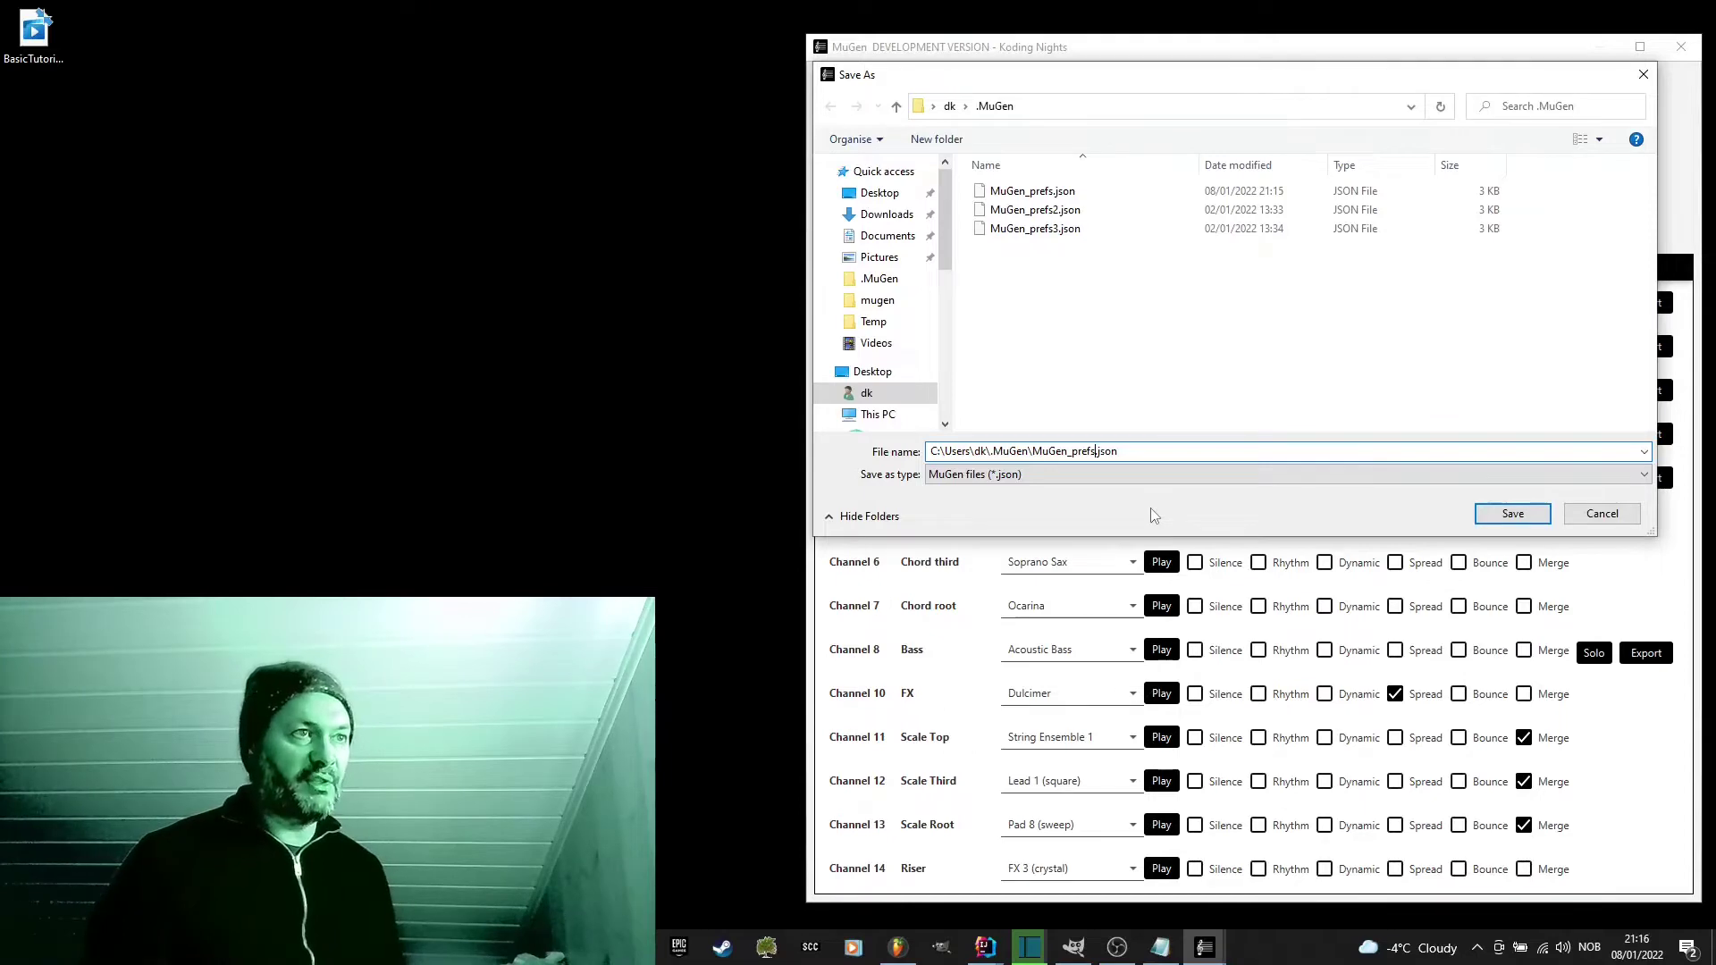
{"action": "left_click", "coordinate": [1612, 517]}
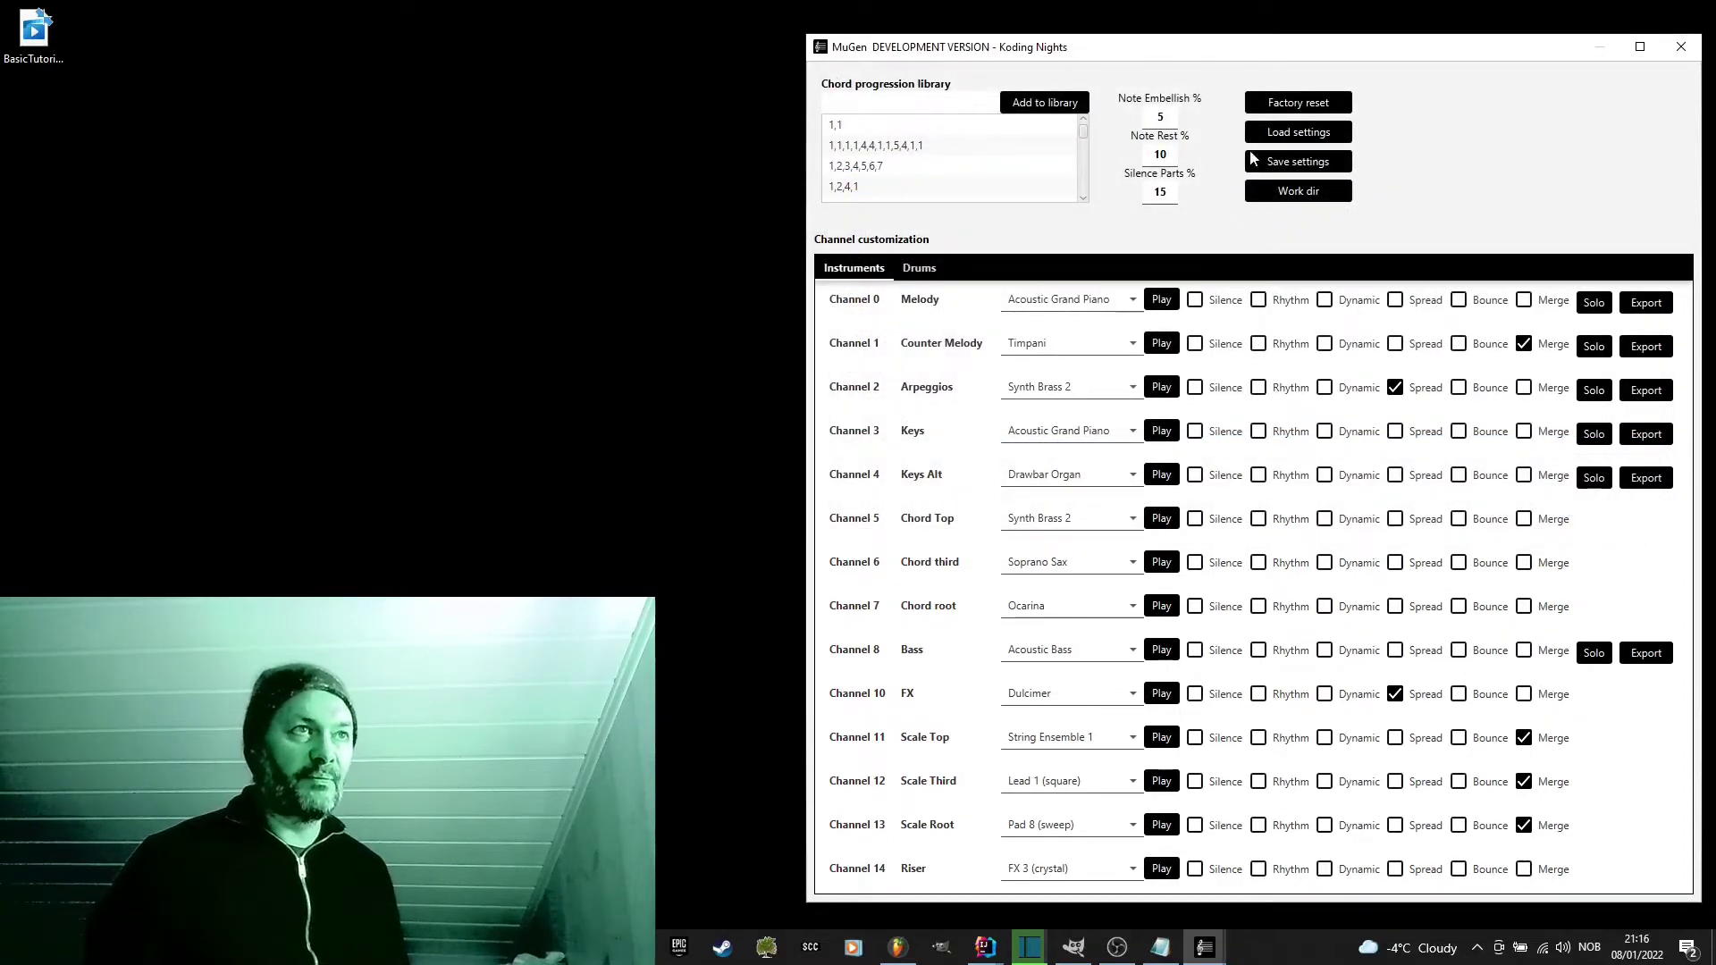
Step: Load the settings from MuGen_prefs.json in the .MuGen folder
{"action": "left_click", "coordinate": [1280, 133]}
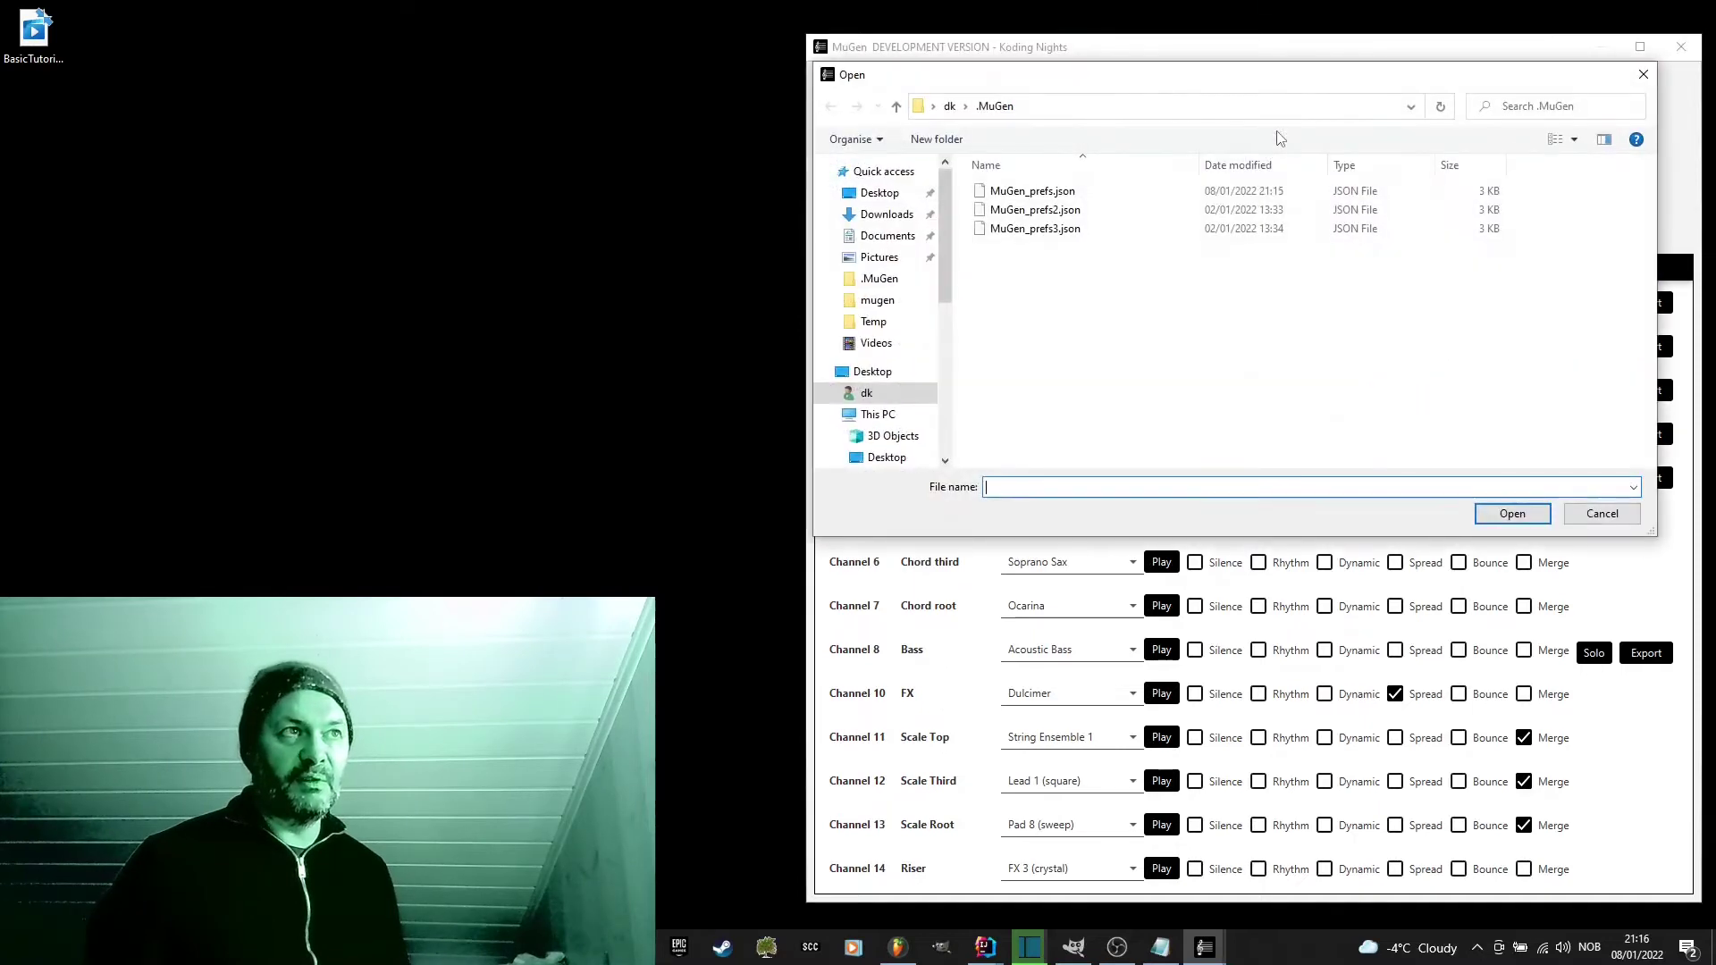
{"action": "left_click", "coordinate": [1049, 229]}
{"action": "left_click", "coordinate": [1032, 190]}
{"action": "left_click", "coordinate": [1512, 513]}
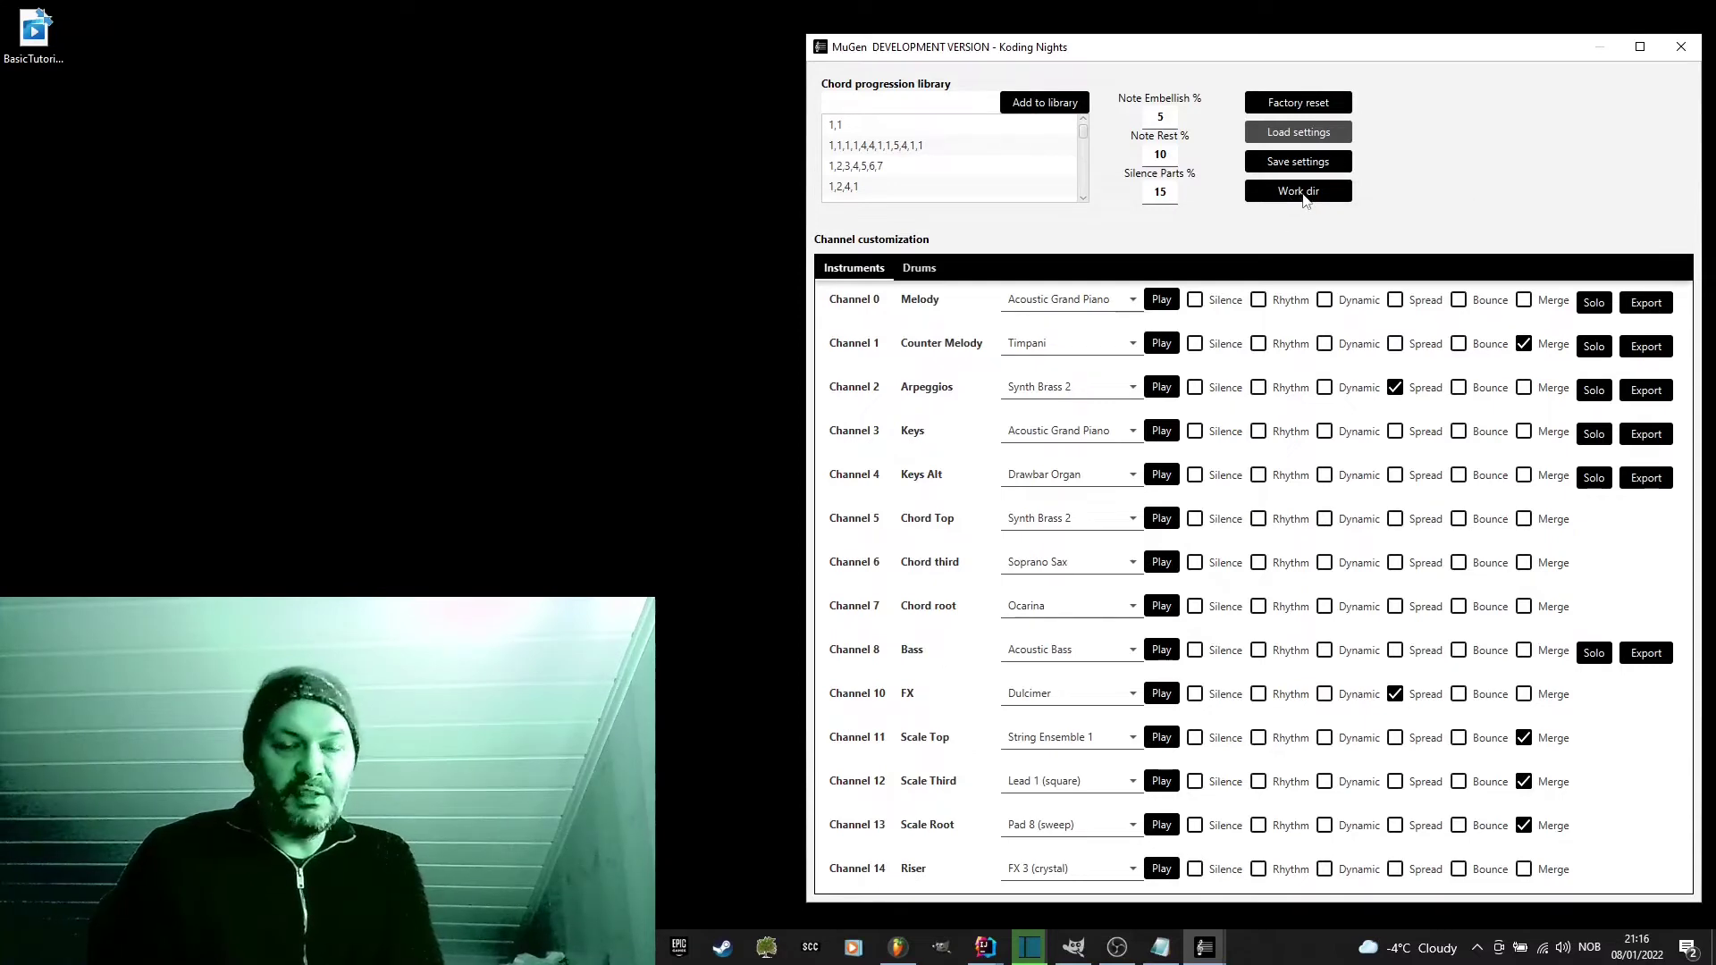
Step: Examine the working directory chooser and leave it without selecting a folder
{"action": "left_click", "coordinate": [1304, 199]}
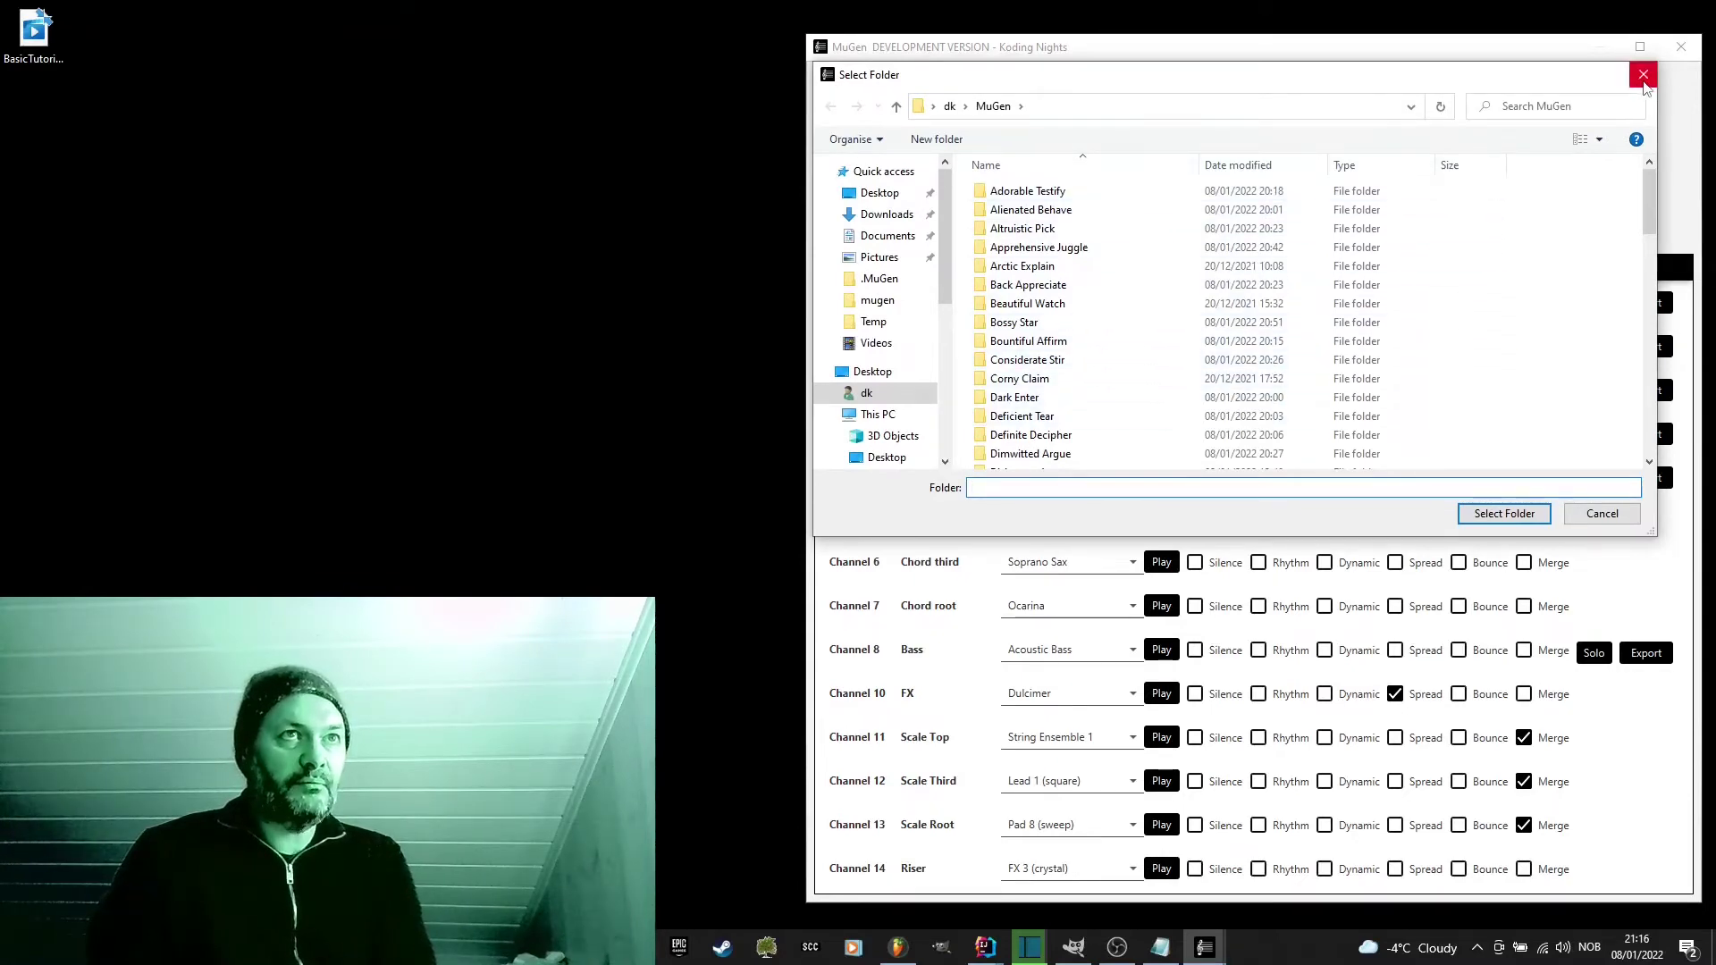
{"action": "left_click", "coordinate": [1645, 77]}
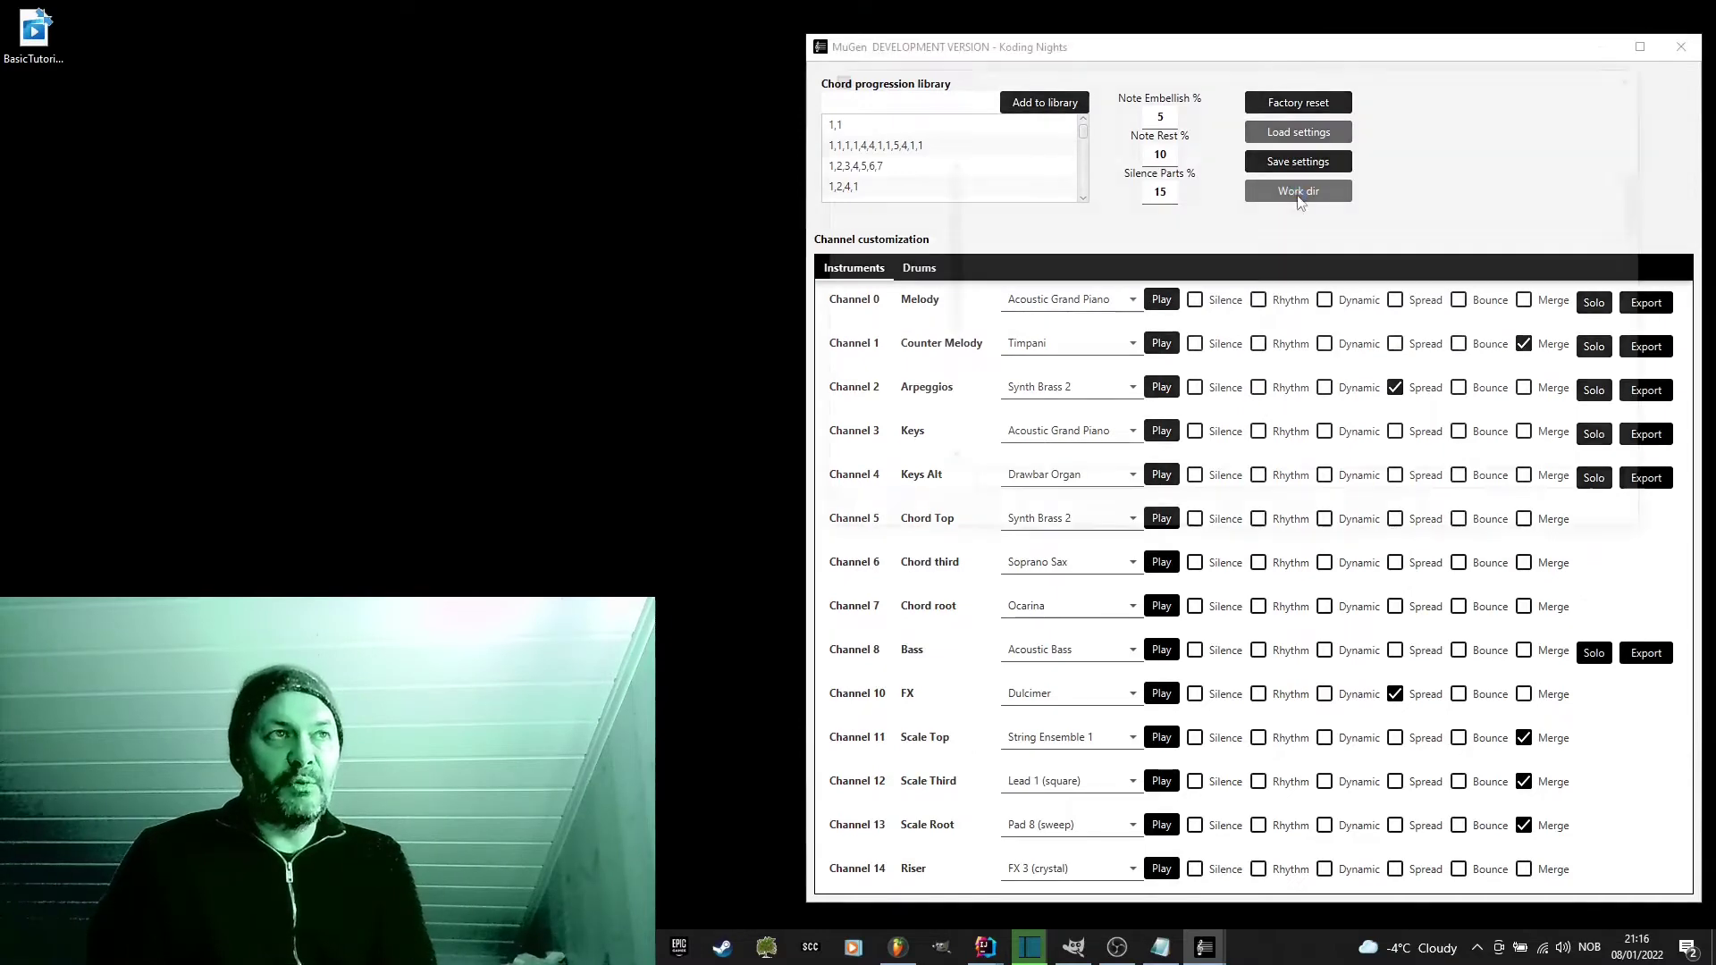
{"action": "left_click", "coordinate": [1298, 195]}
{"action": "key", "text": "Escape"}
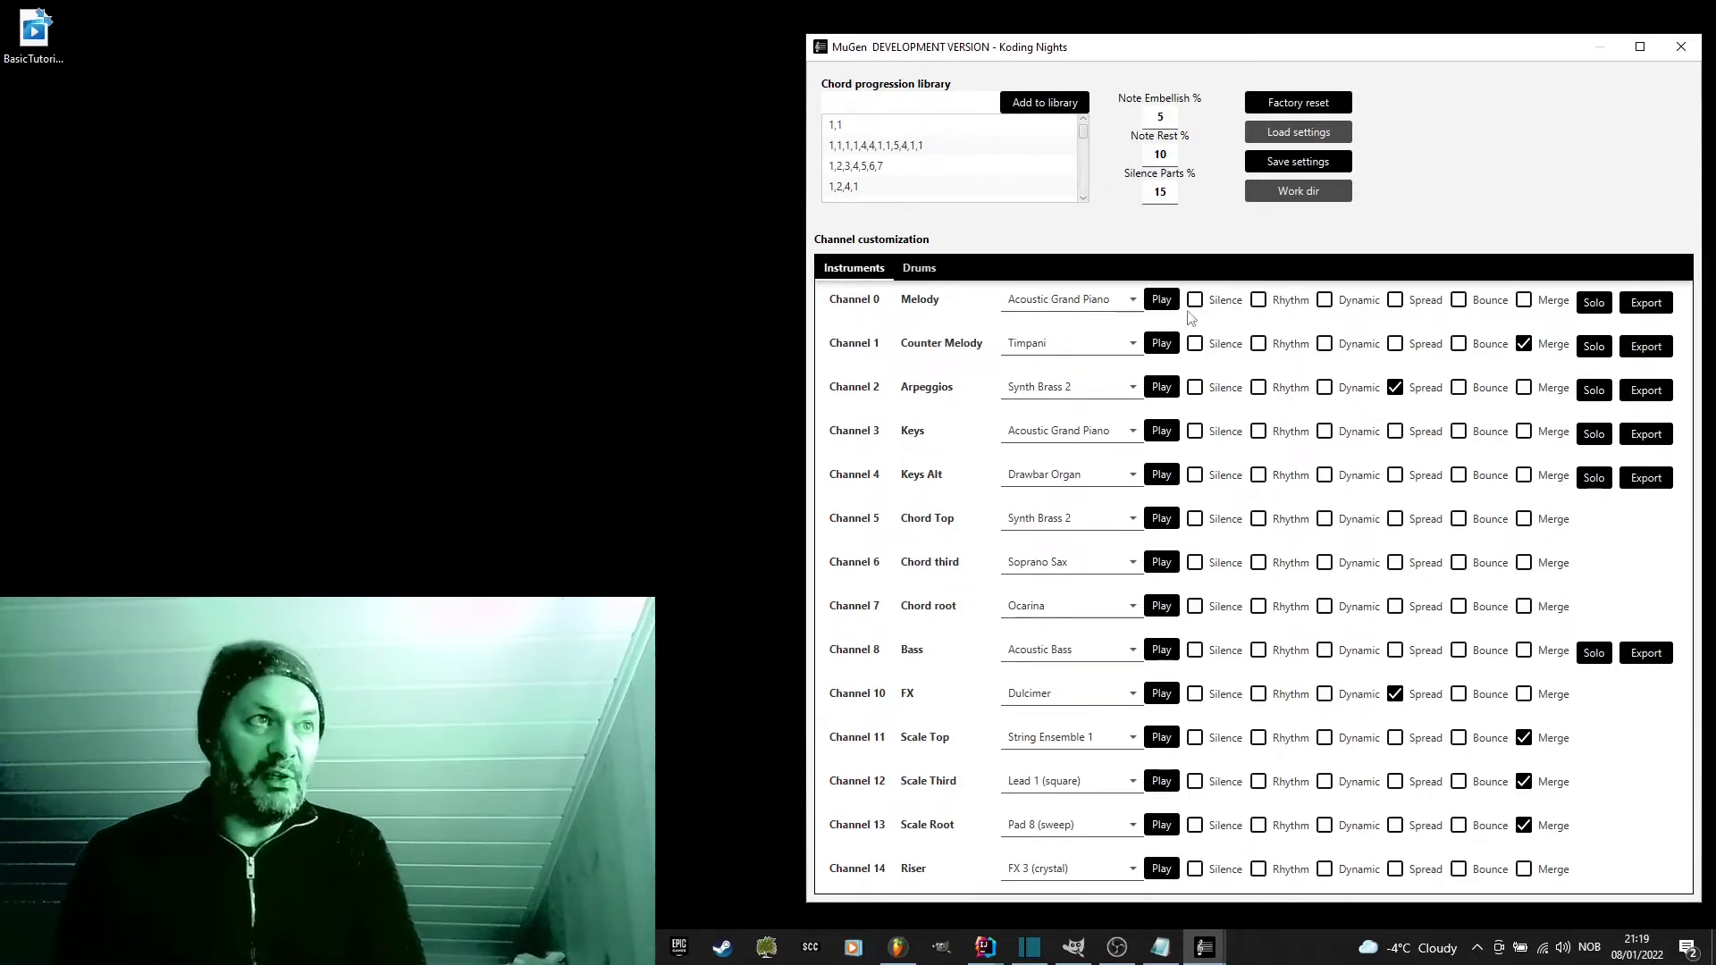
Step: Try the Silence, Rhythm and Dynamic options on the Melody channel, switching each one on and off again
{"action": "left_click", "coordinate": [1196, 302]}
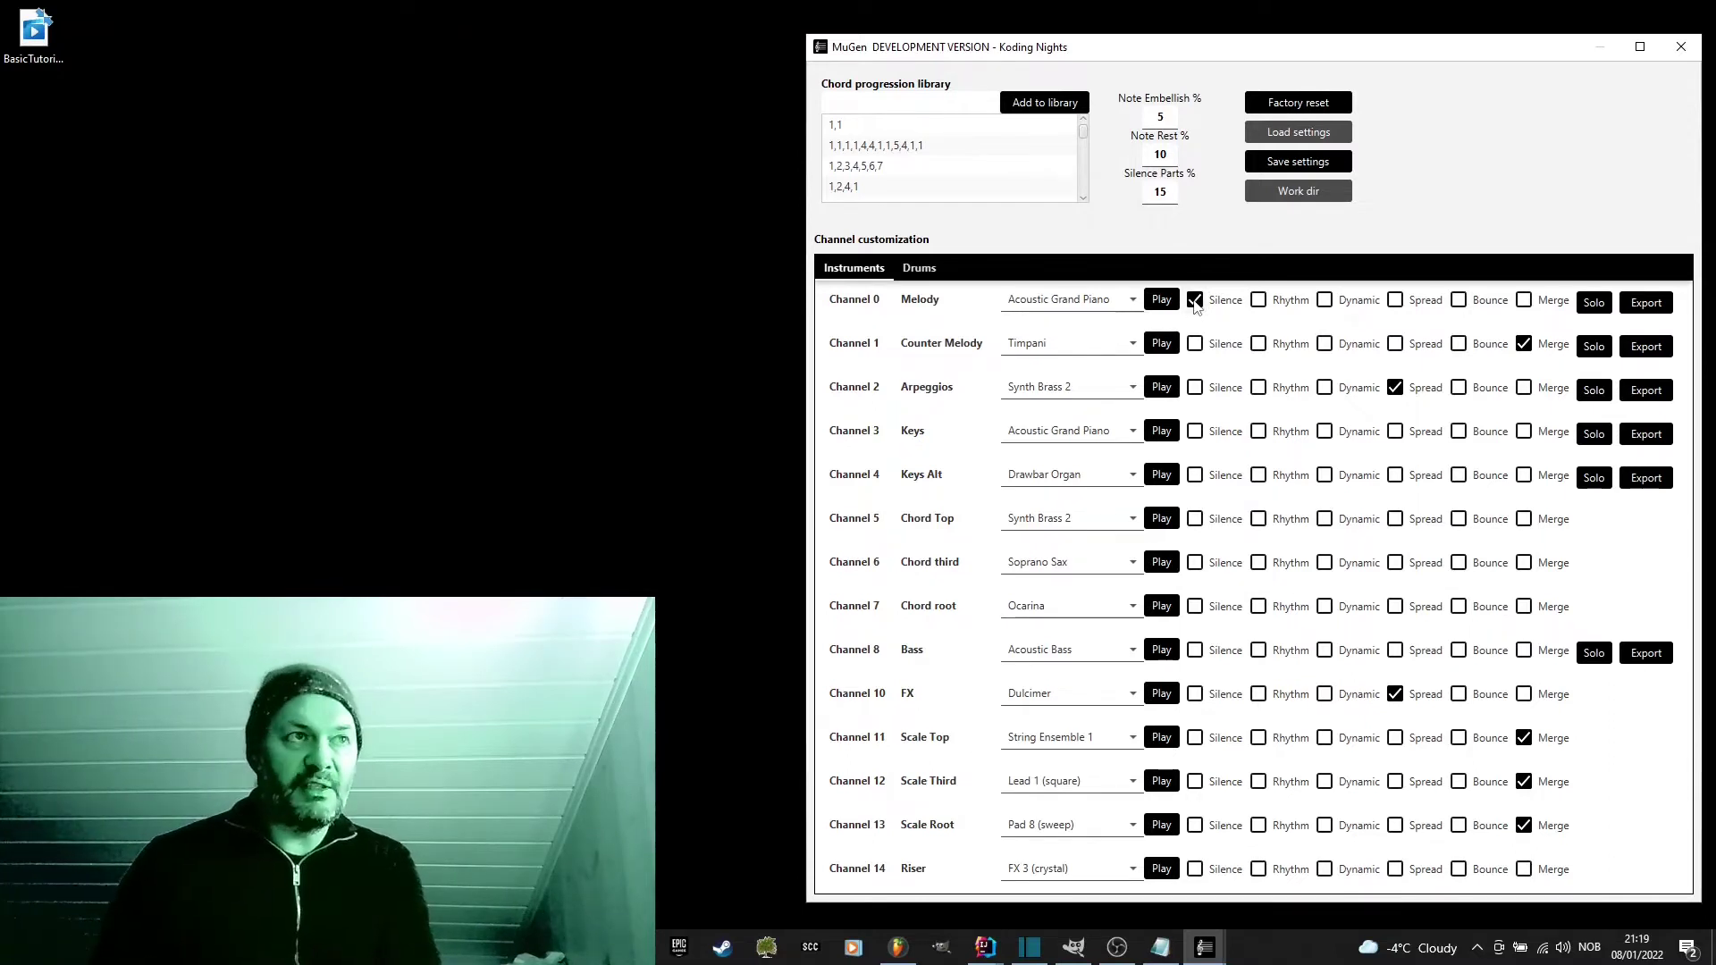
{"action": "left_click", "coordinate": [1196, 302]}
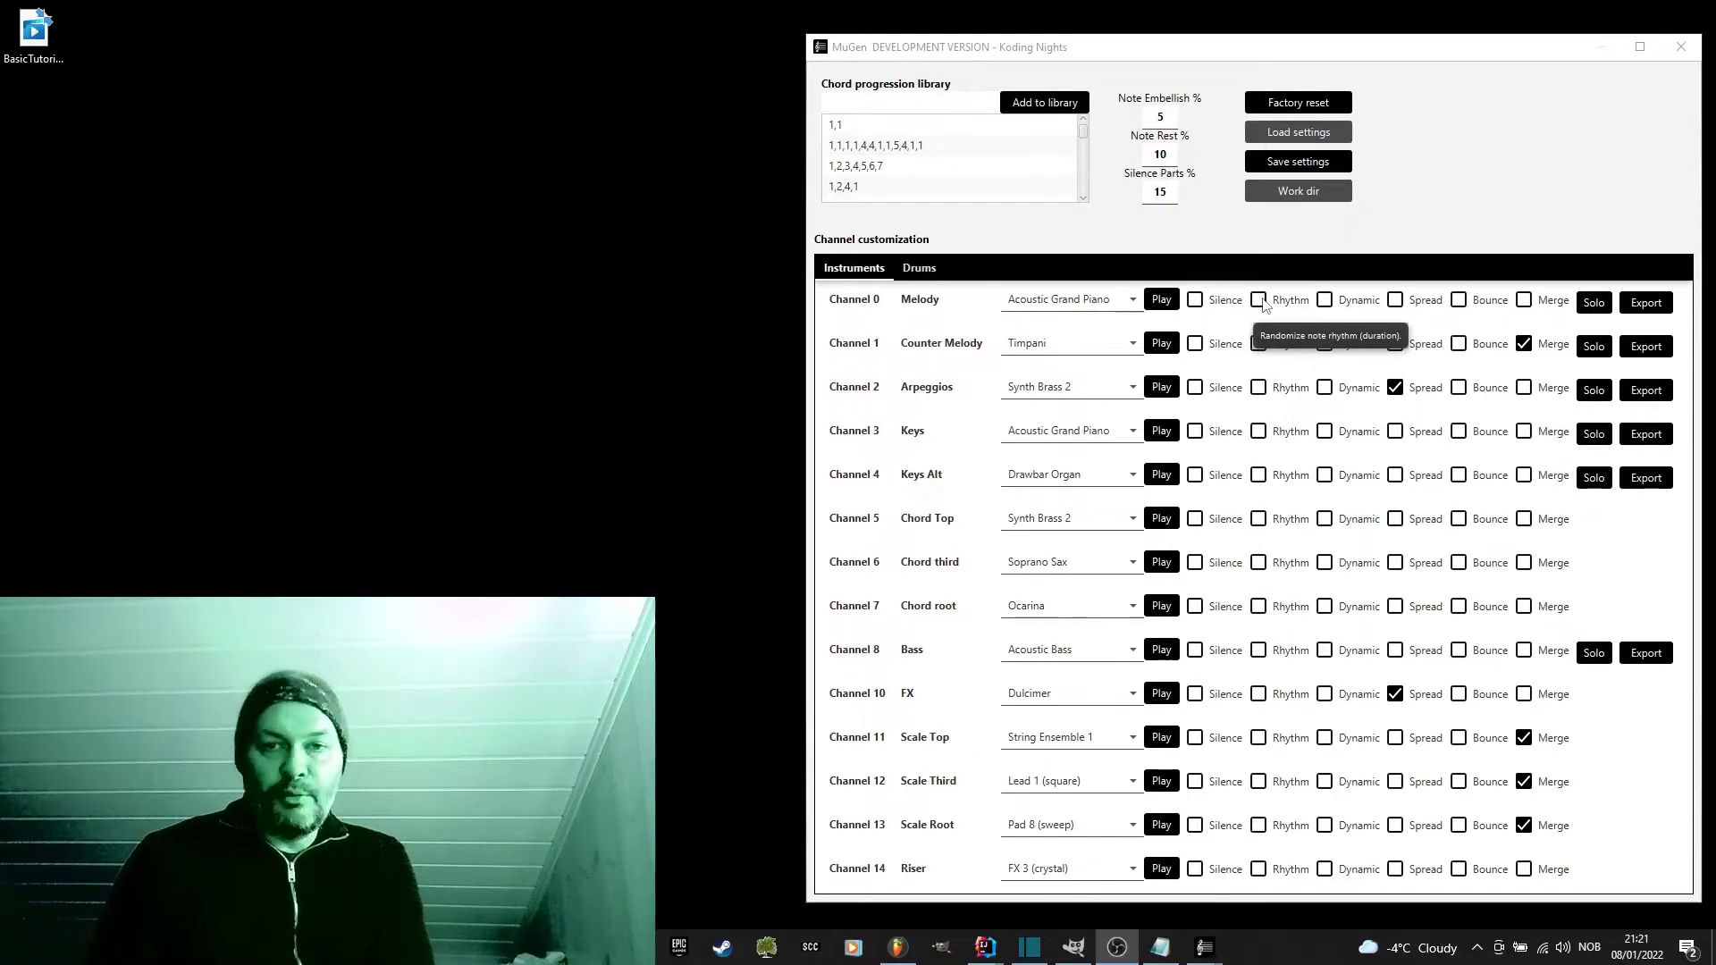
{"action": "left_click", "coordinate": [1260, 302]}
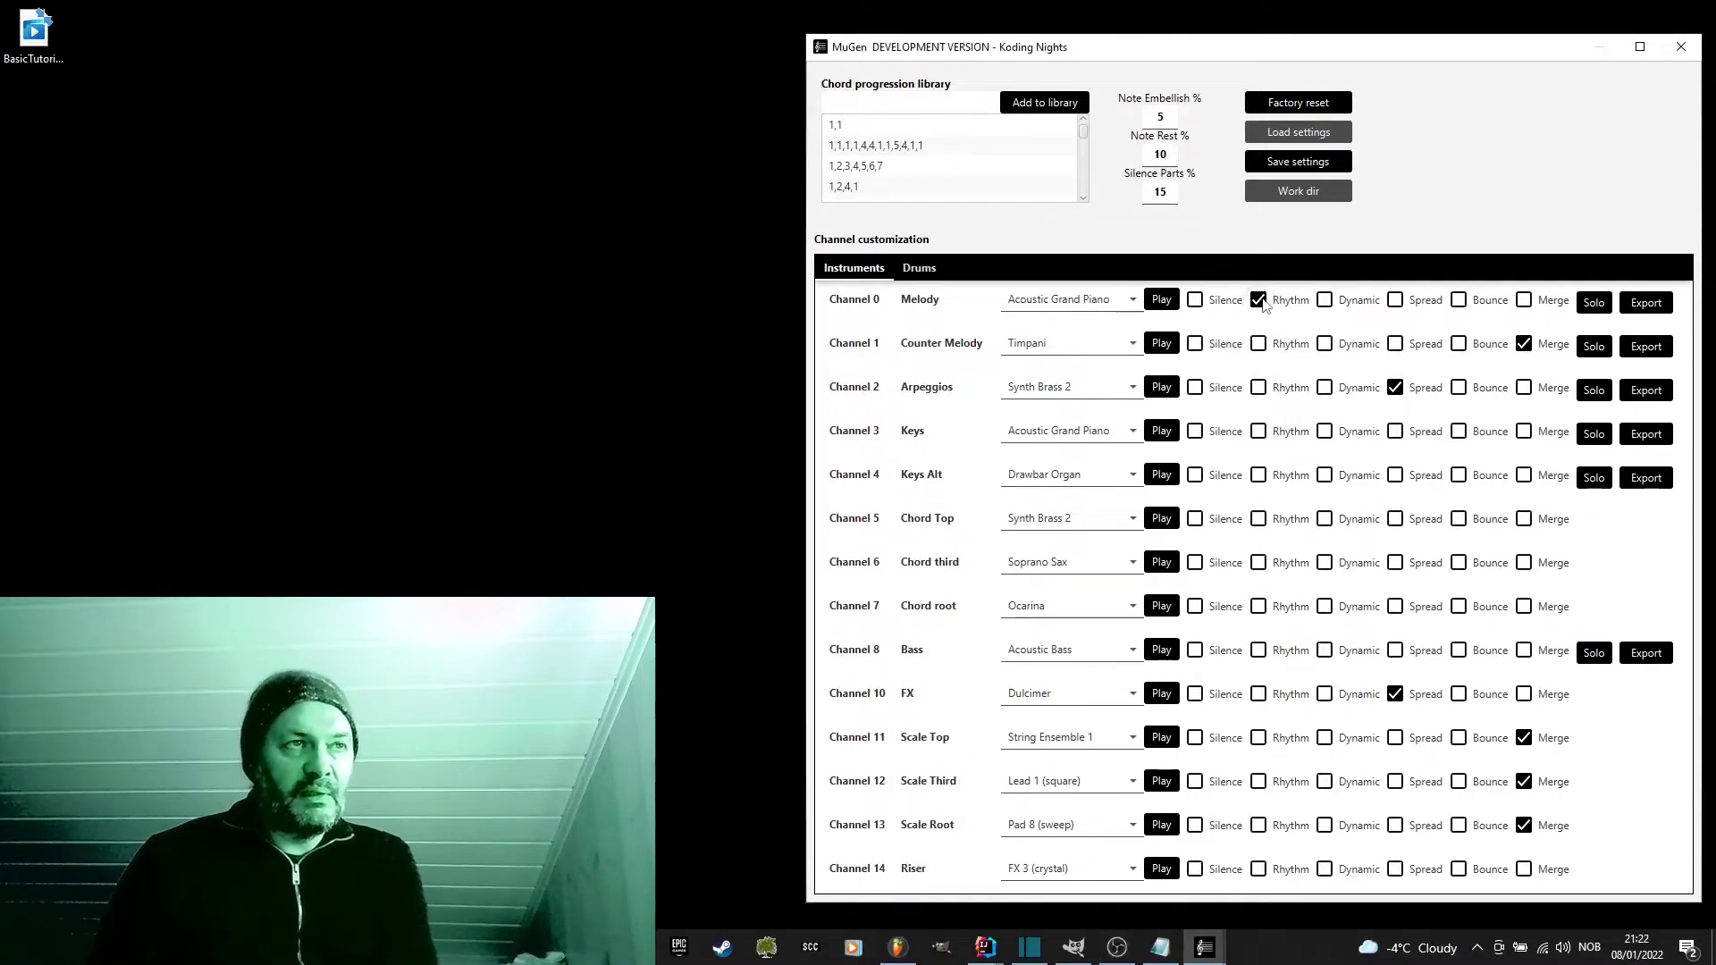
{"action": "left_click", "coordinate": [1259, 301]}
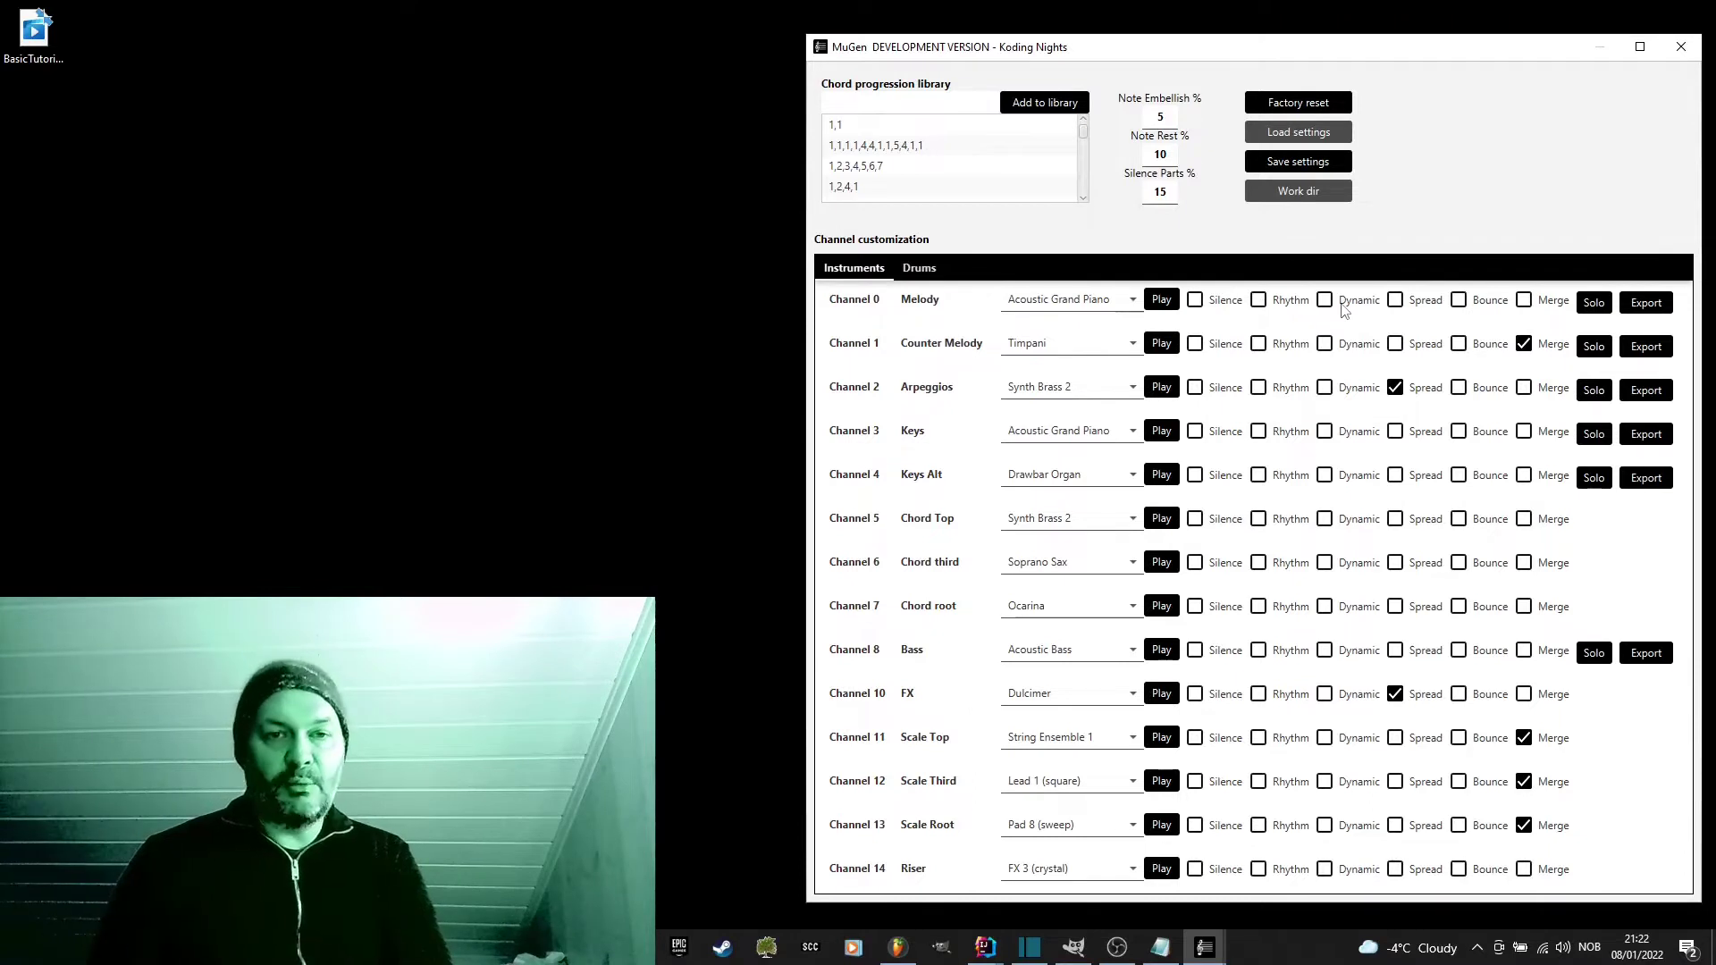
{"action": "mouse_move", "coordinate": [1346, 310]}
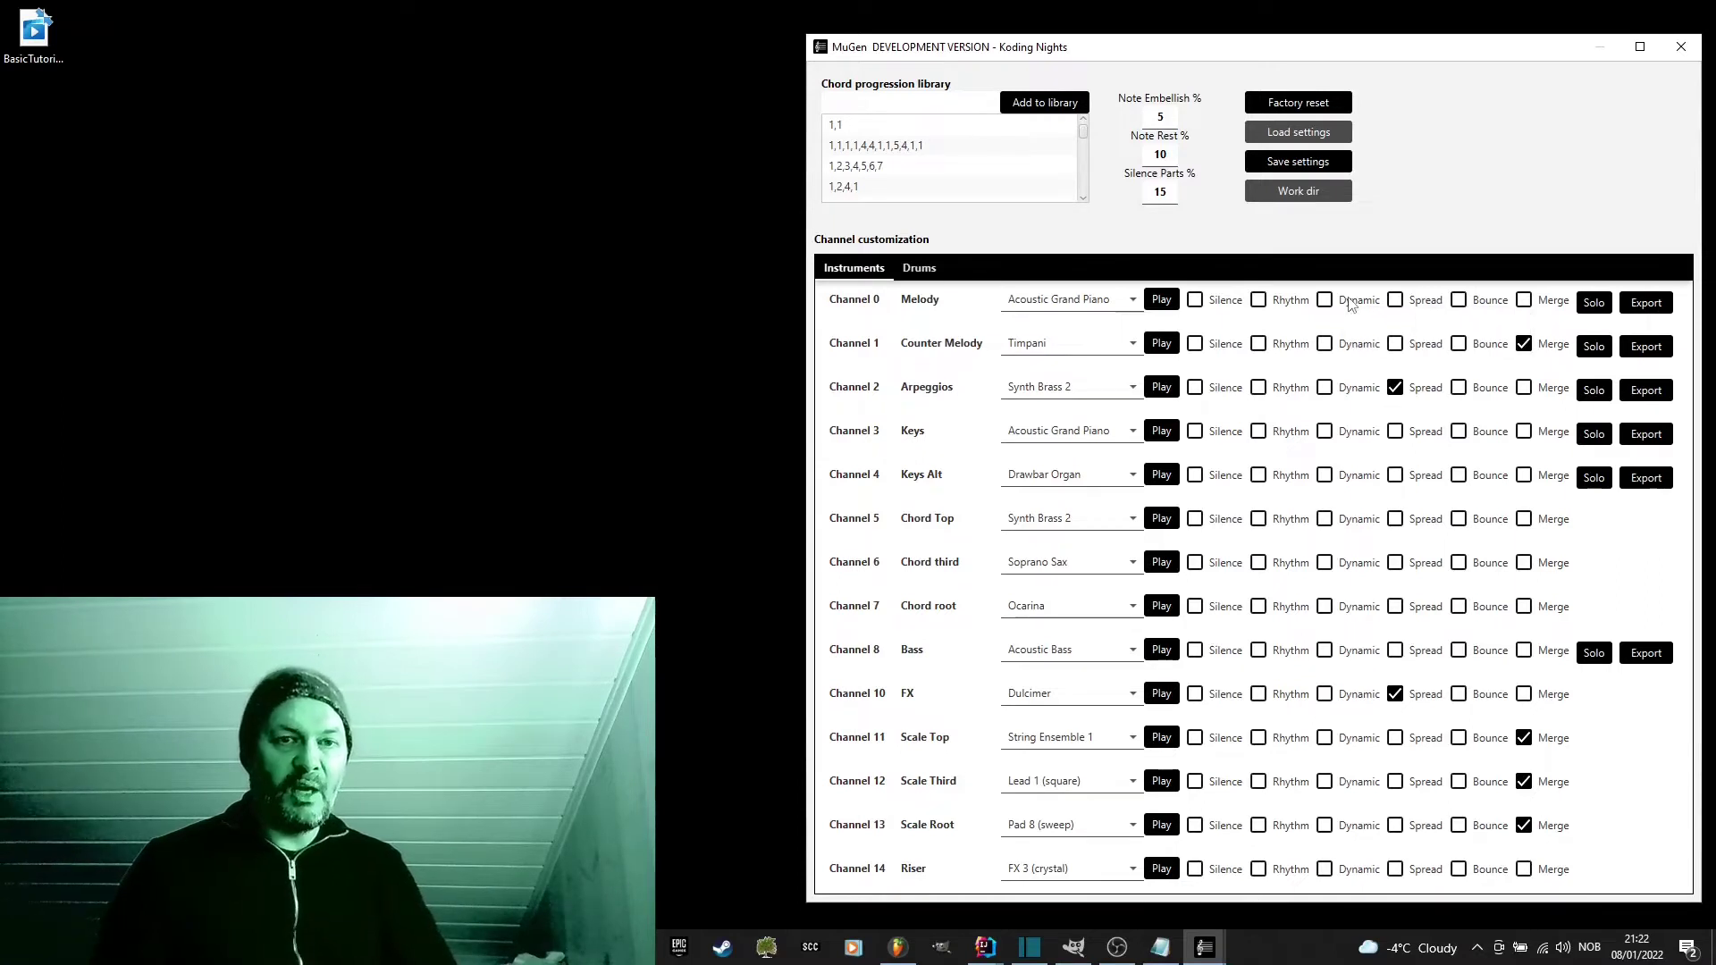
{"action": "left_click", "coordinate": [1351, 305]}
{"action": "left_click", "coordinate": [1351, 306]}
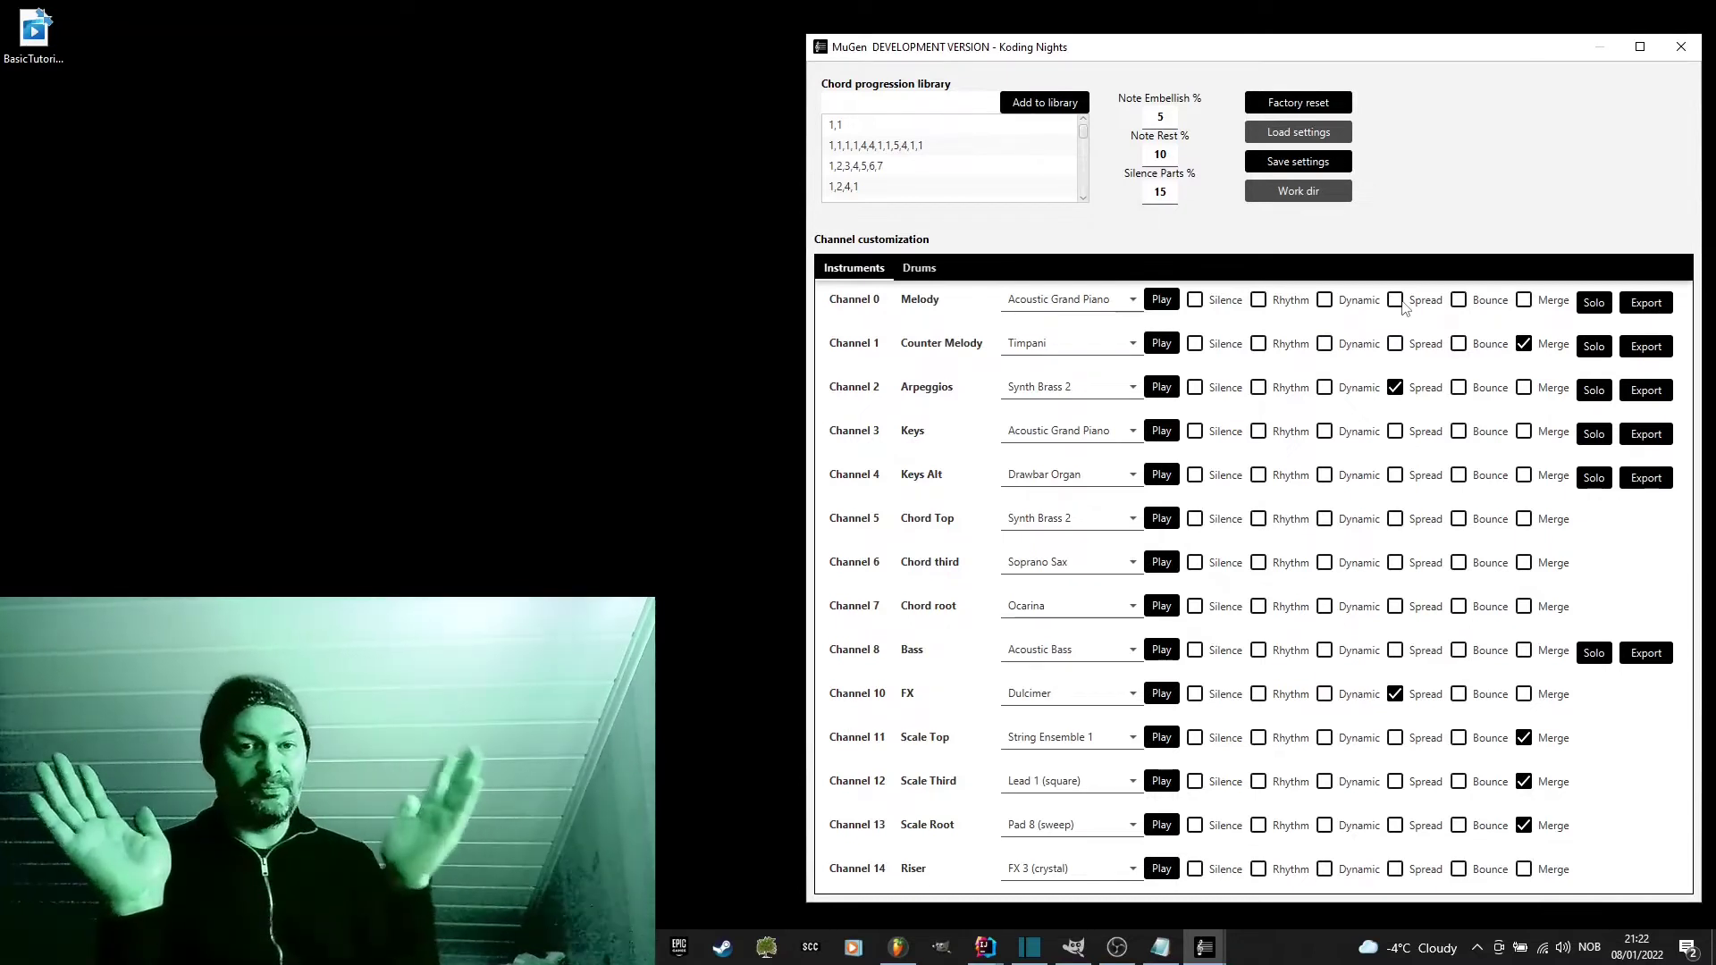
Step: Try the Bounce and Merge options on the Melody channel, switching each one on and off again
{"action": "left_click", "coordinate": [1459, 301]}
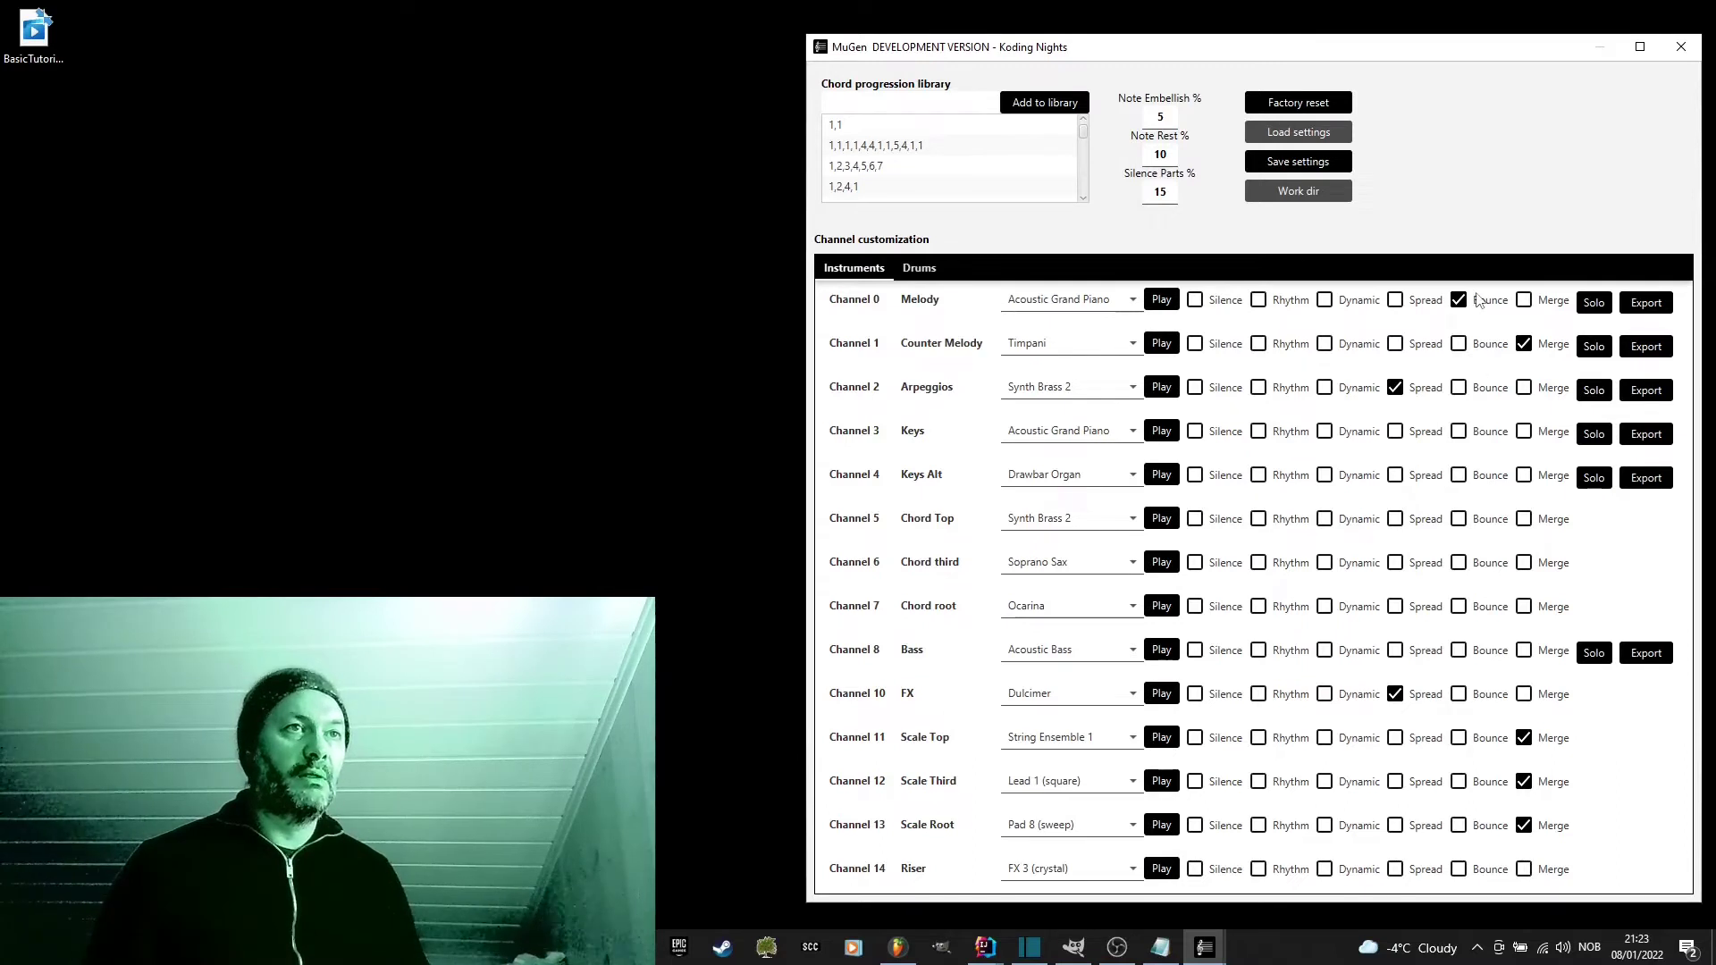
{"action": "left_click", "coordinate": [1473, 299]}
{"action": "left_click", "coordinate": [1524, 301]}
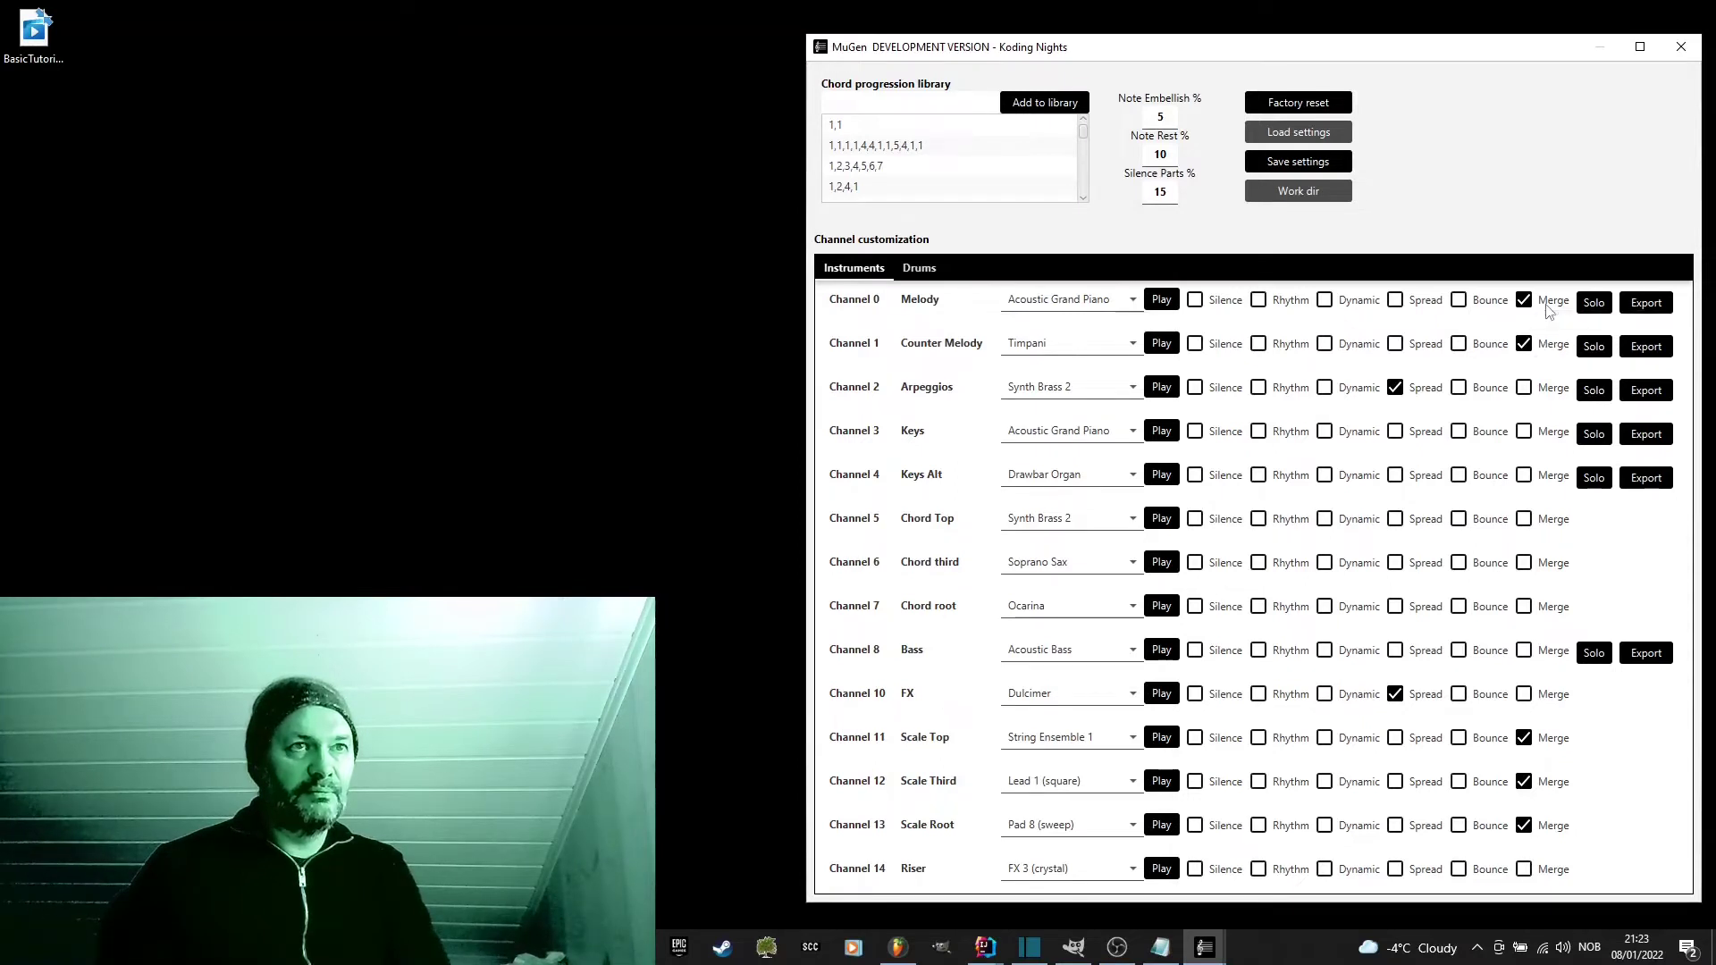
{"action": "left_click", "coordinate": [1549, 309]}
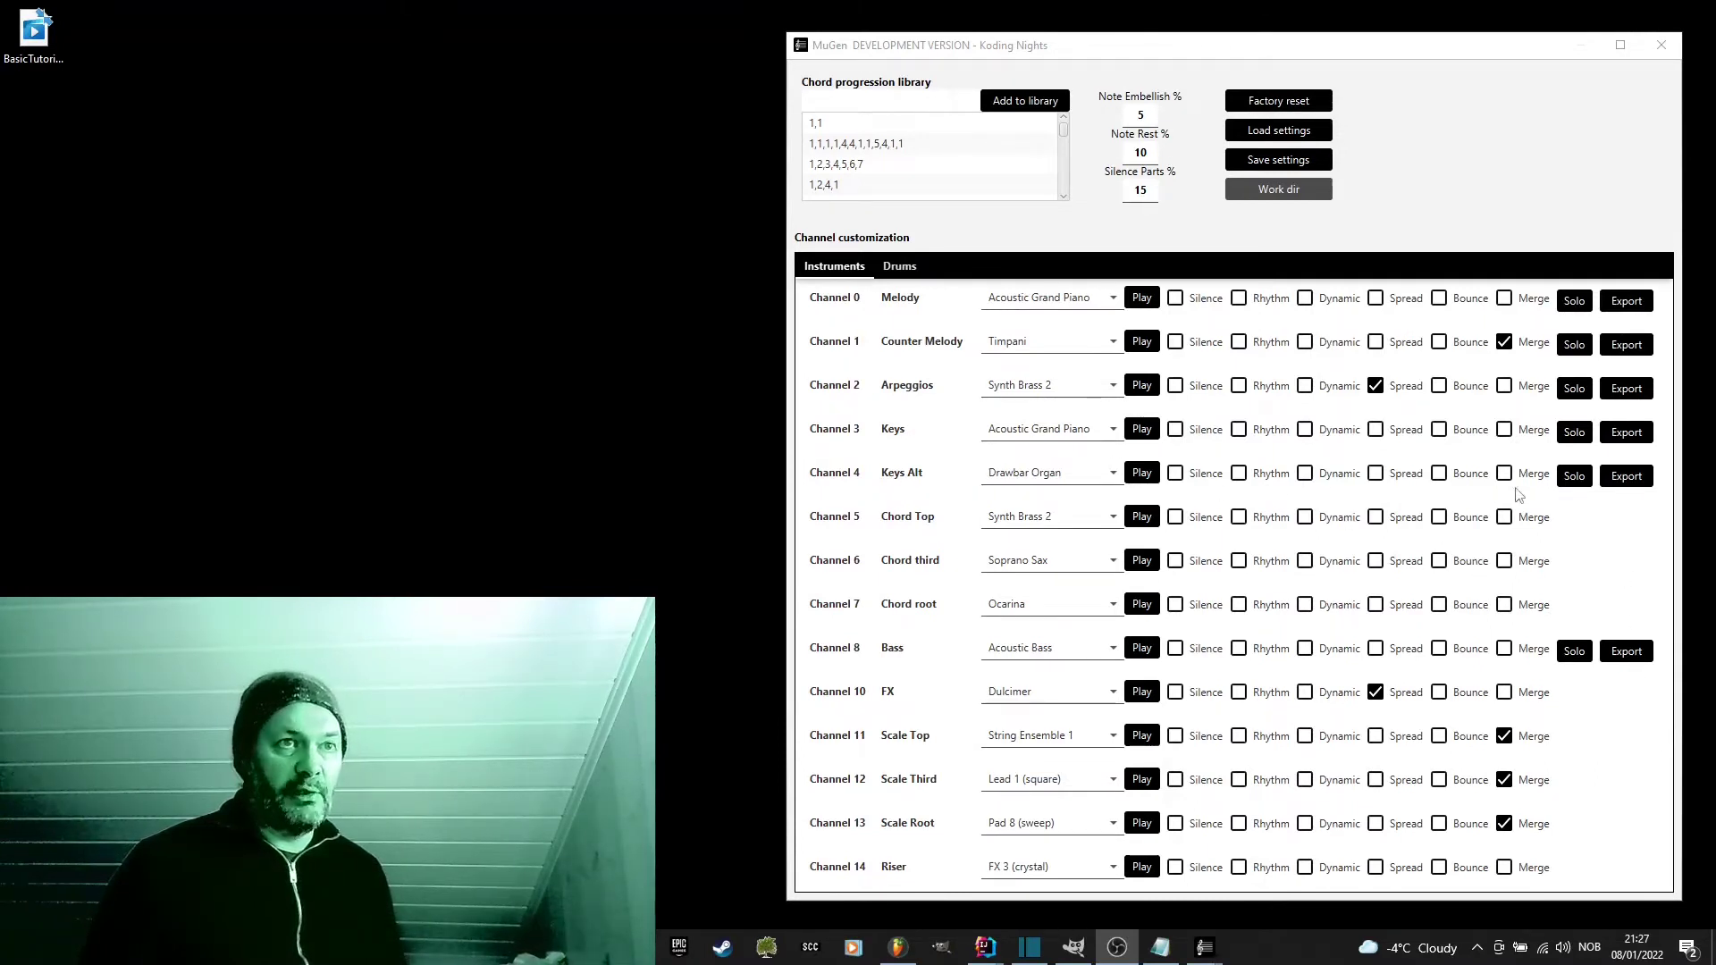
Step: Play the Keys Alt channel solo and browse to the _Tracks_ folder through the working directory chooser
{"action": "left_click", "coordinate": [1574, 480]}
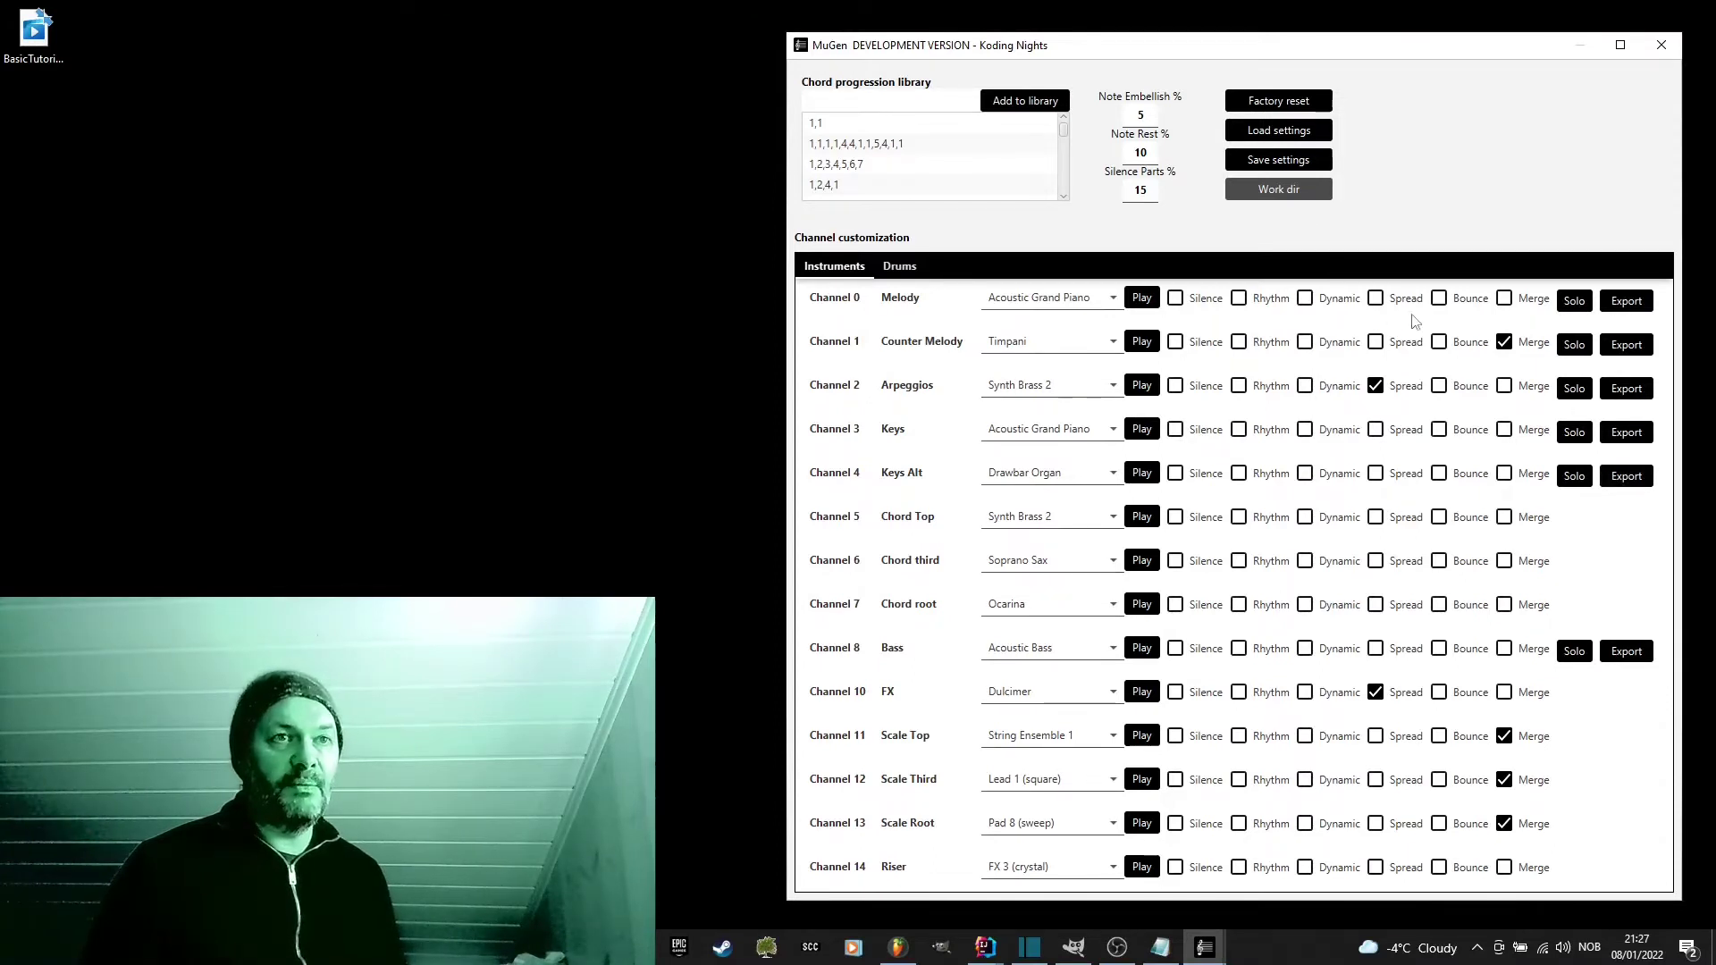
{"action": "left_click", "coordinate": [1287, 193]}
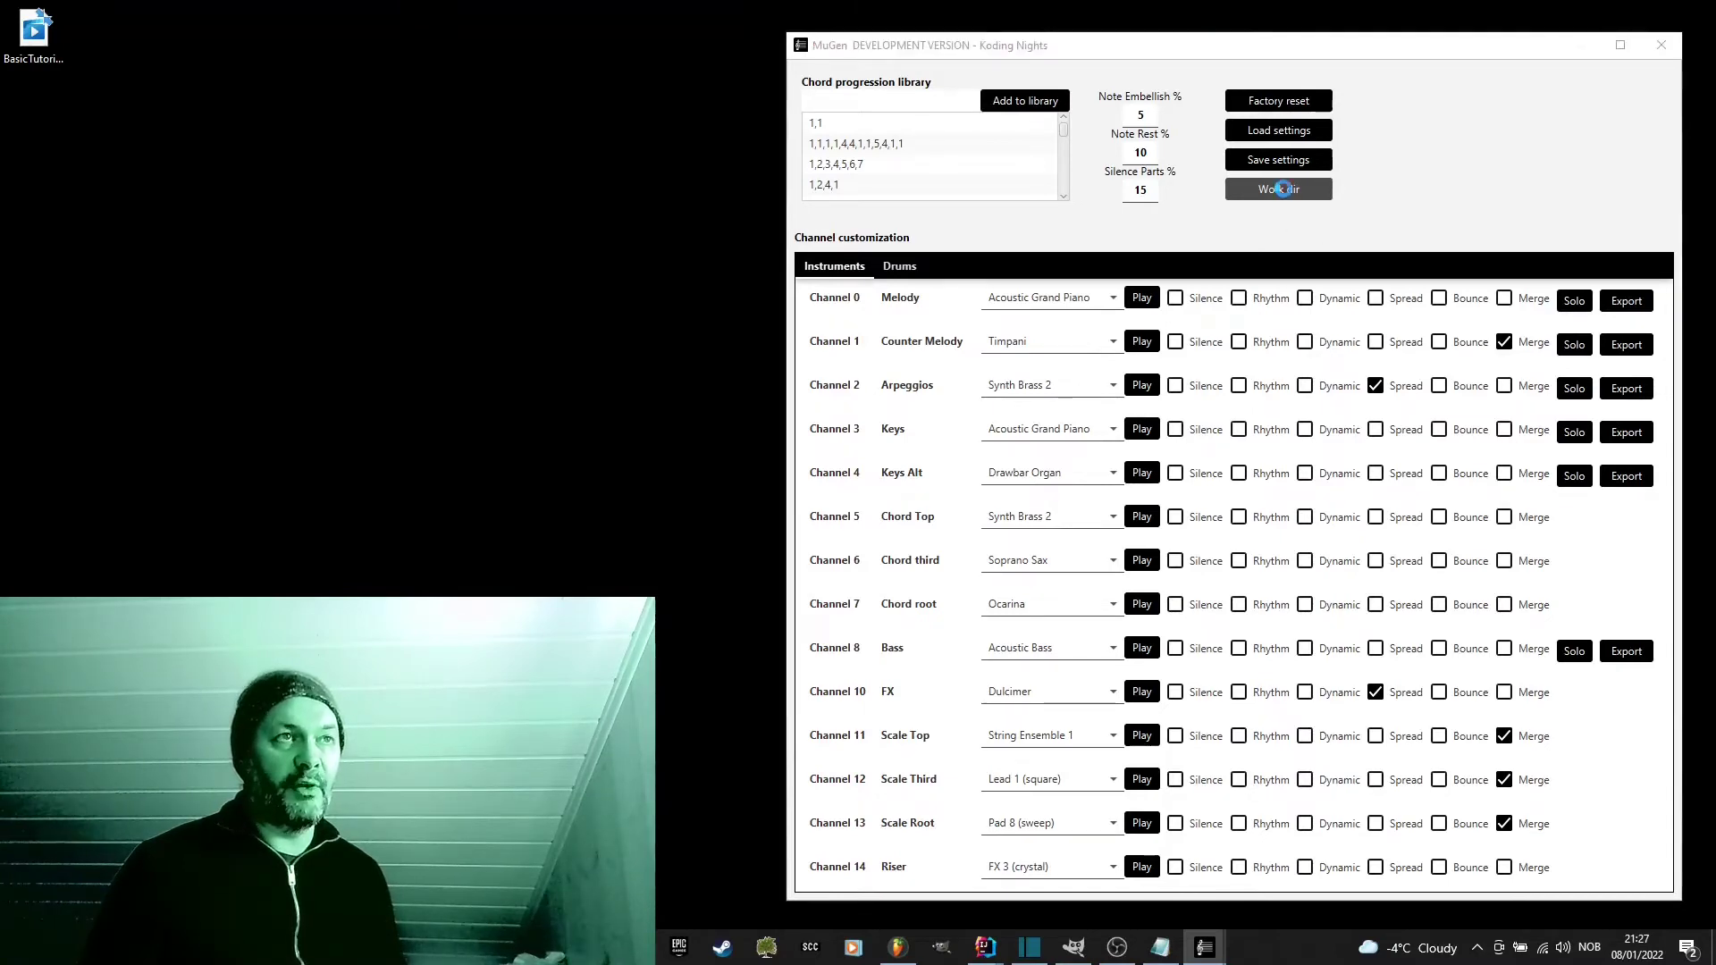
{"action": "left_click", "coordinate": [981, 191]}
{"action": "double_click", "coordinate": [982, 191]}
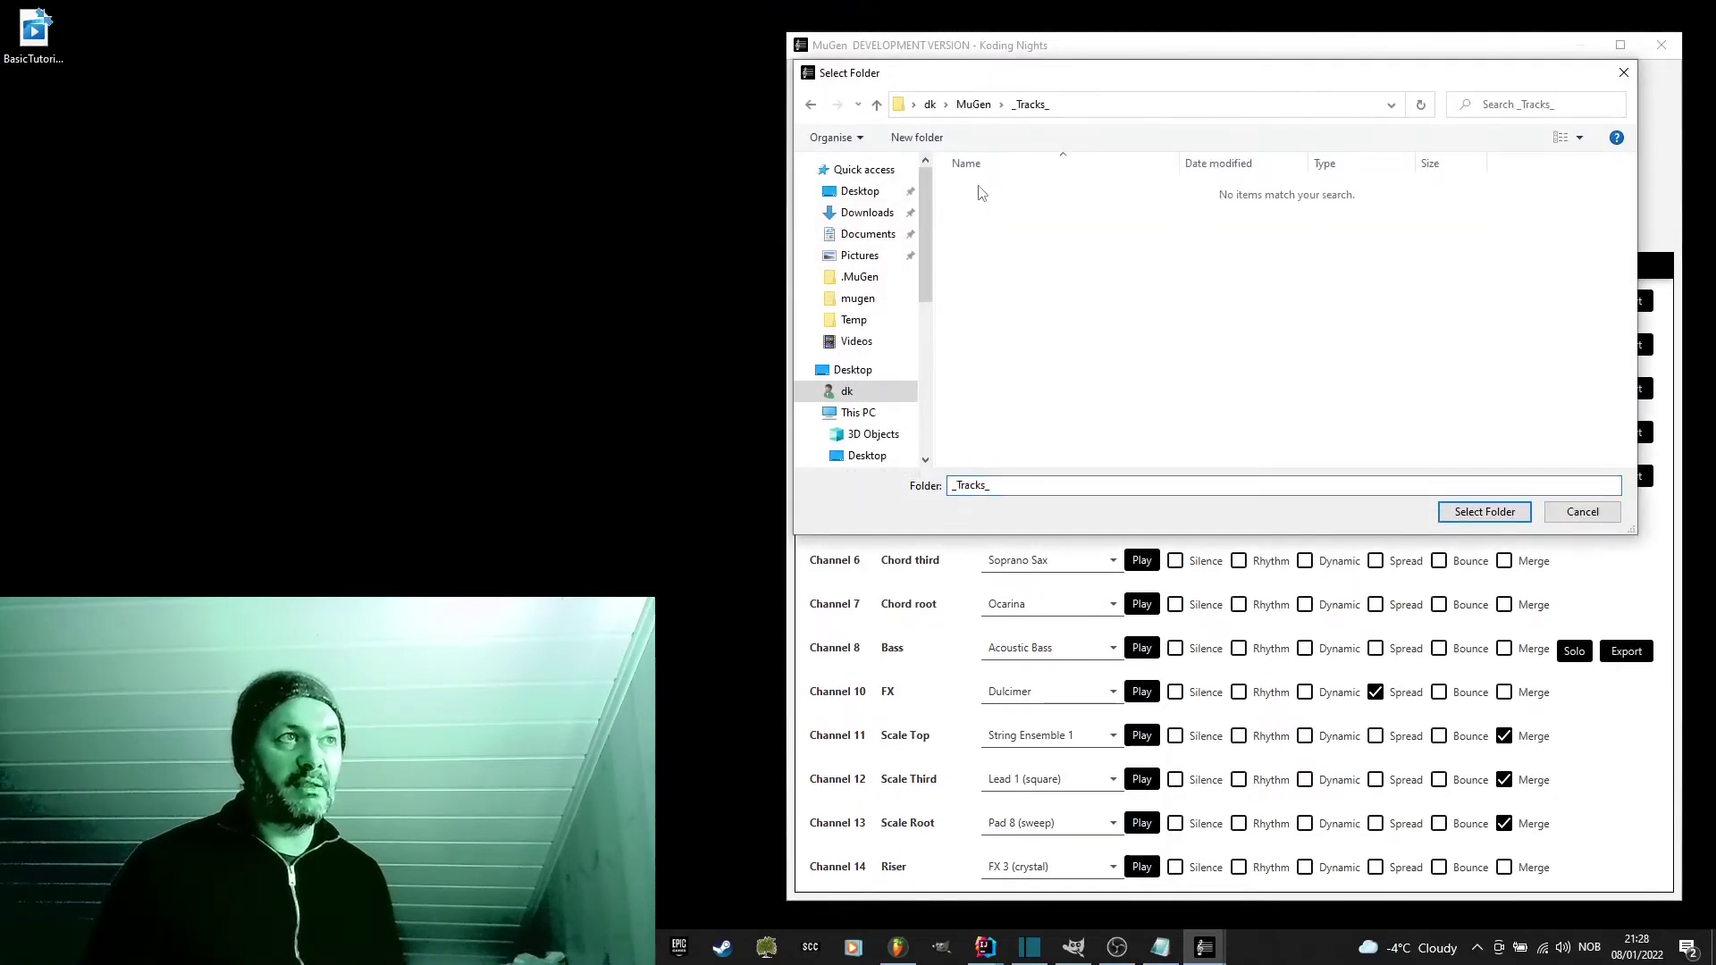
{"action": "key", "text": "Return"}
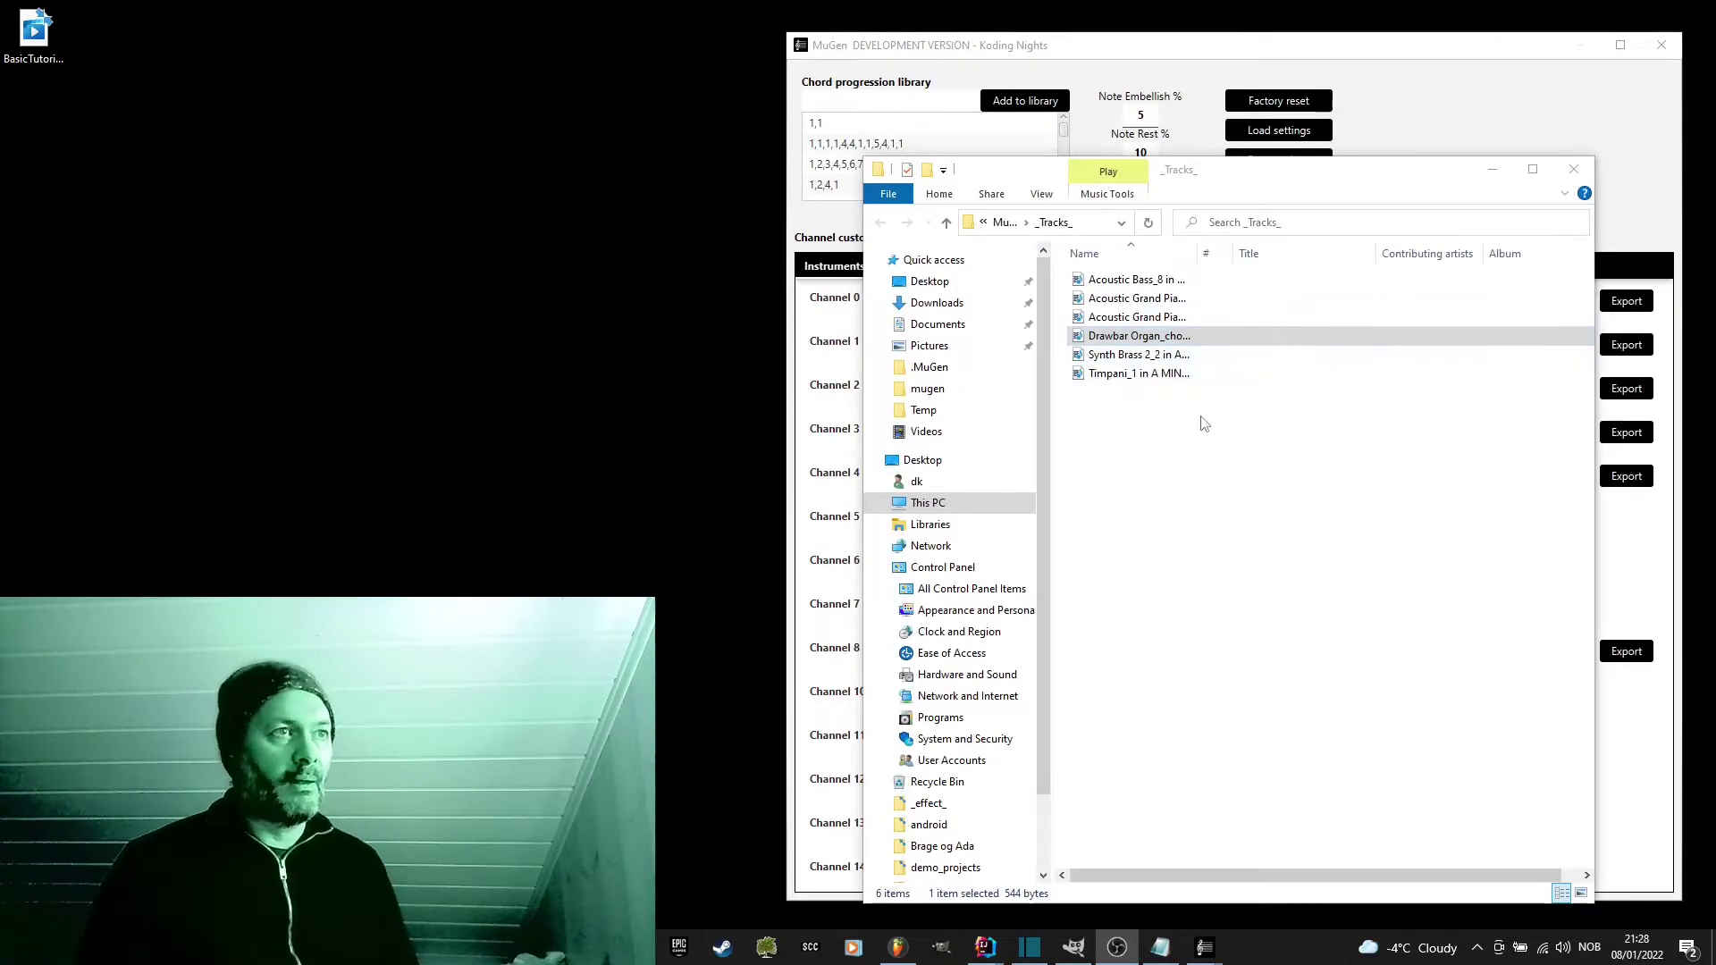
Step: Play the Drawbar Organ_chords_4 MIDI file from _Tracks_ with full file names shown, and close the player and folder
{"action": "left_click", "coordinate": [1133, 339]}
{"action": "double_click", "coordinate": [1135, 345]}
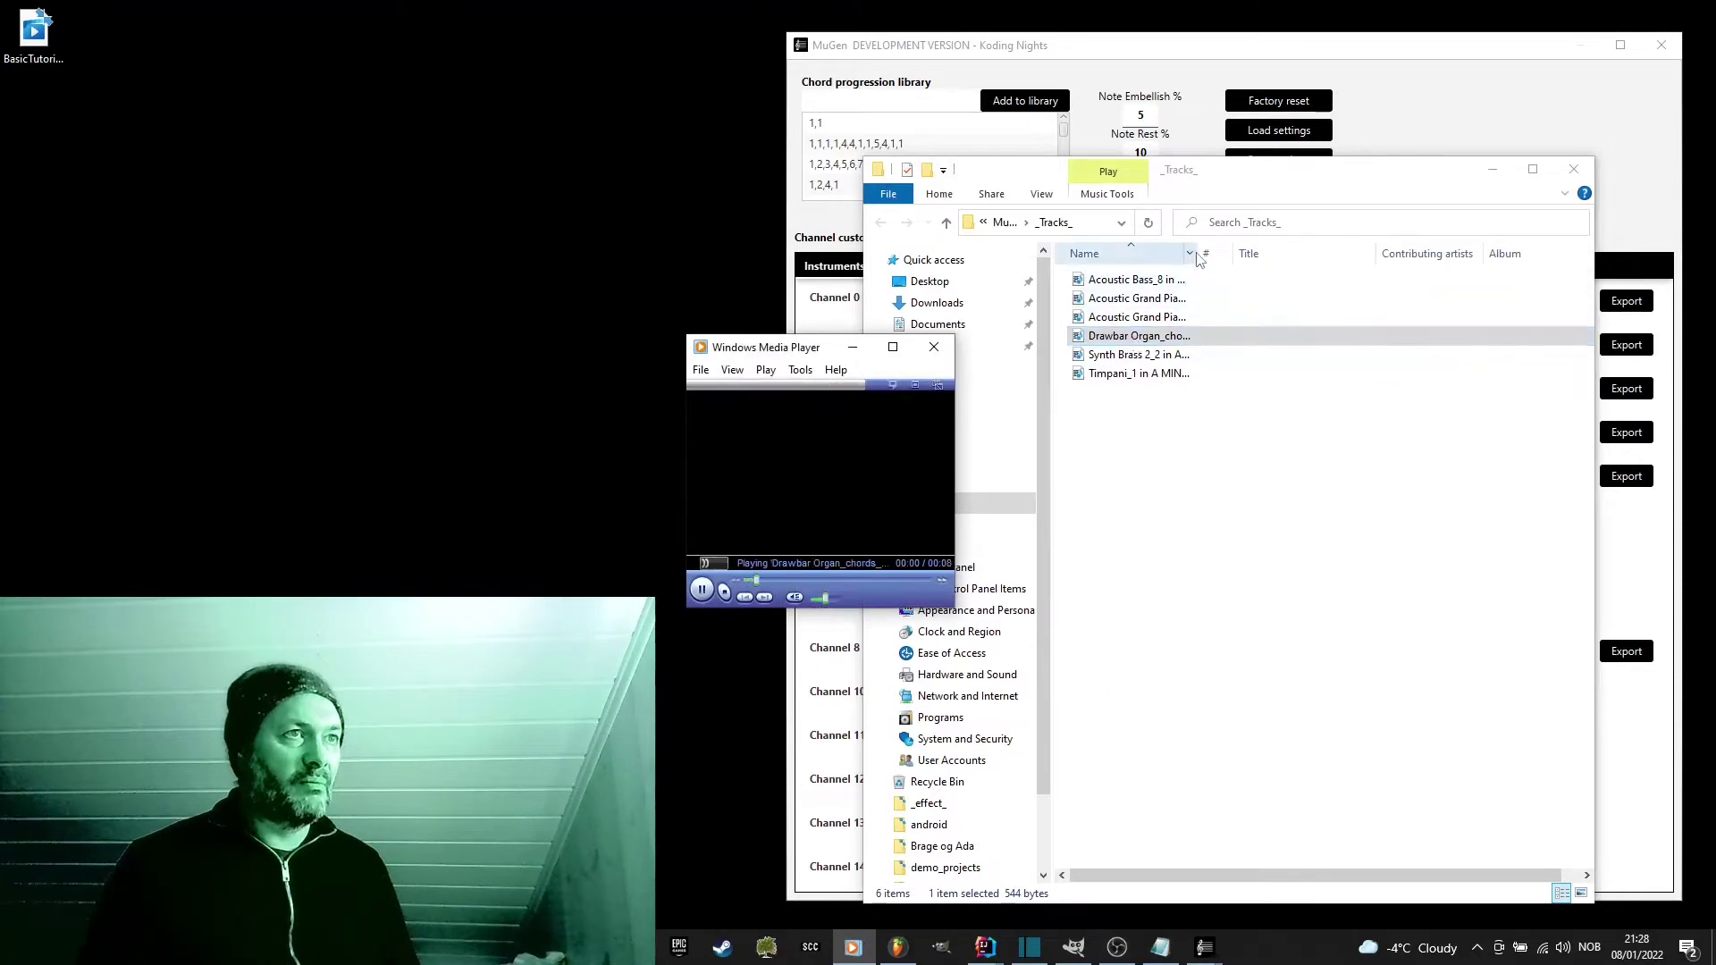
{"action": "left_click_drag", "start_coordinate": [1197, 254], "coordinate": [1500, 256]}
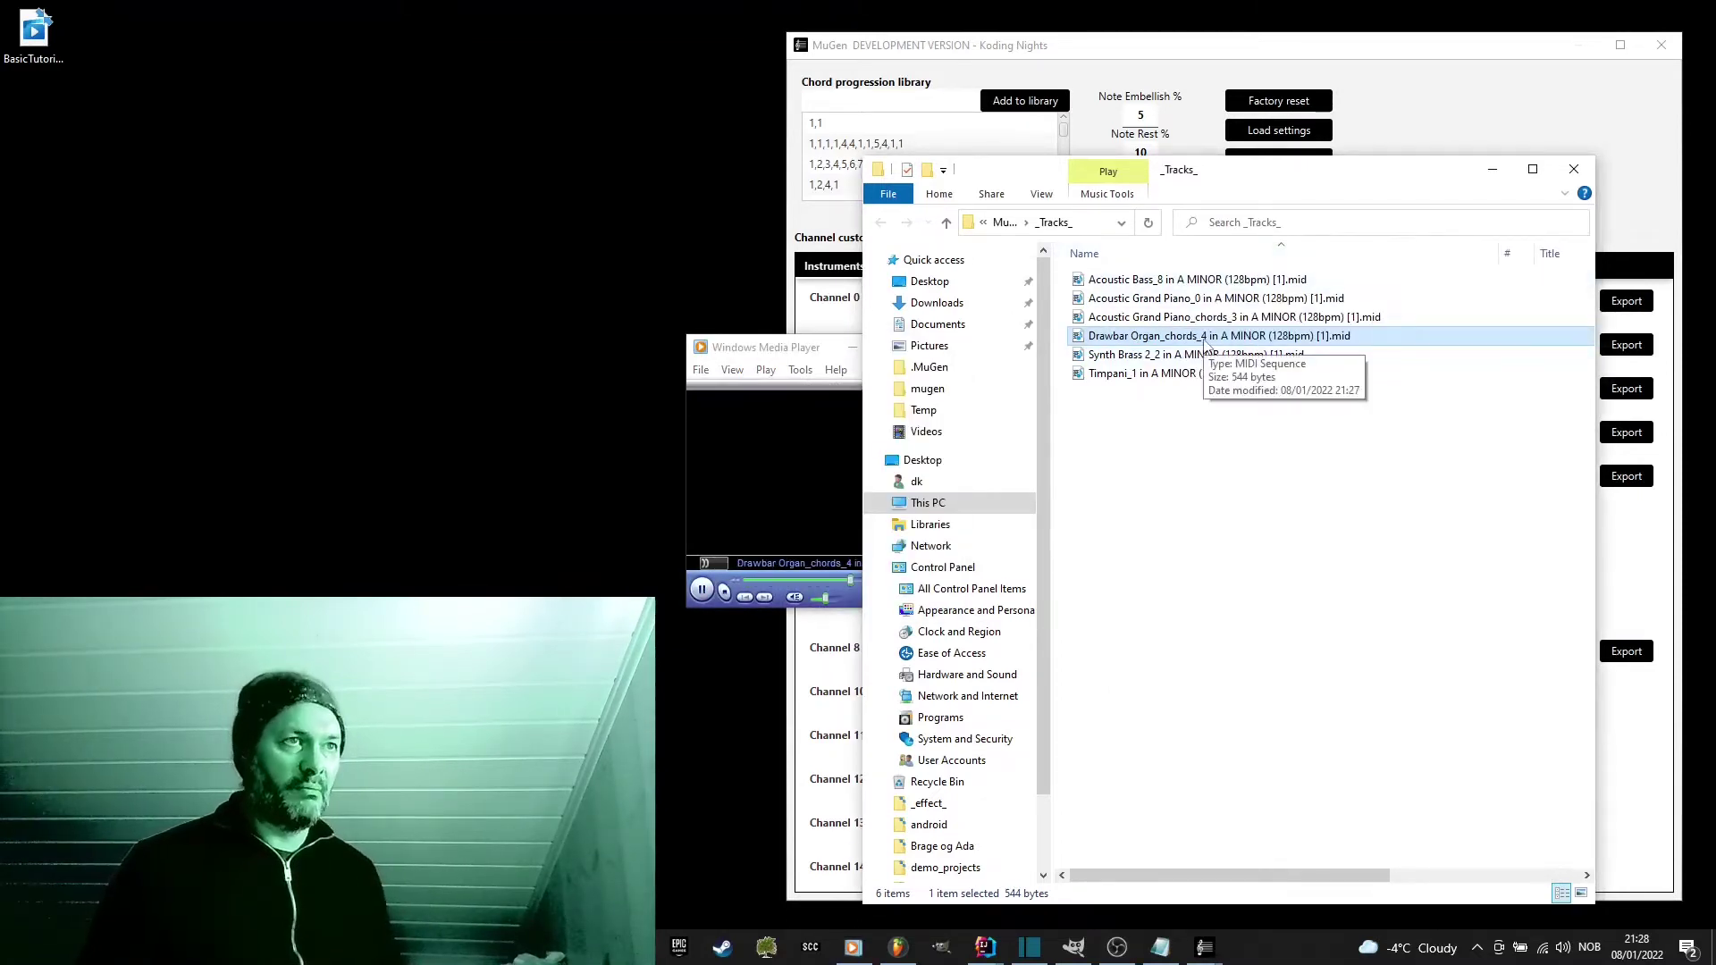
{"action": "left_click", "coordinate": [807, 349]}
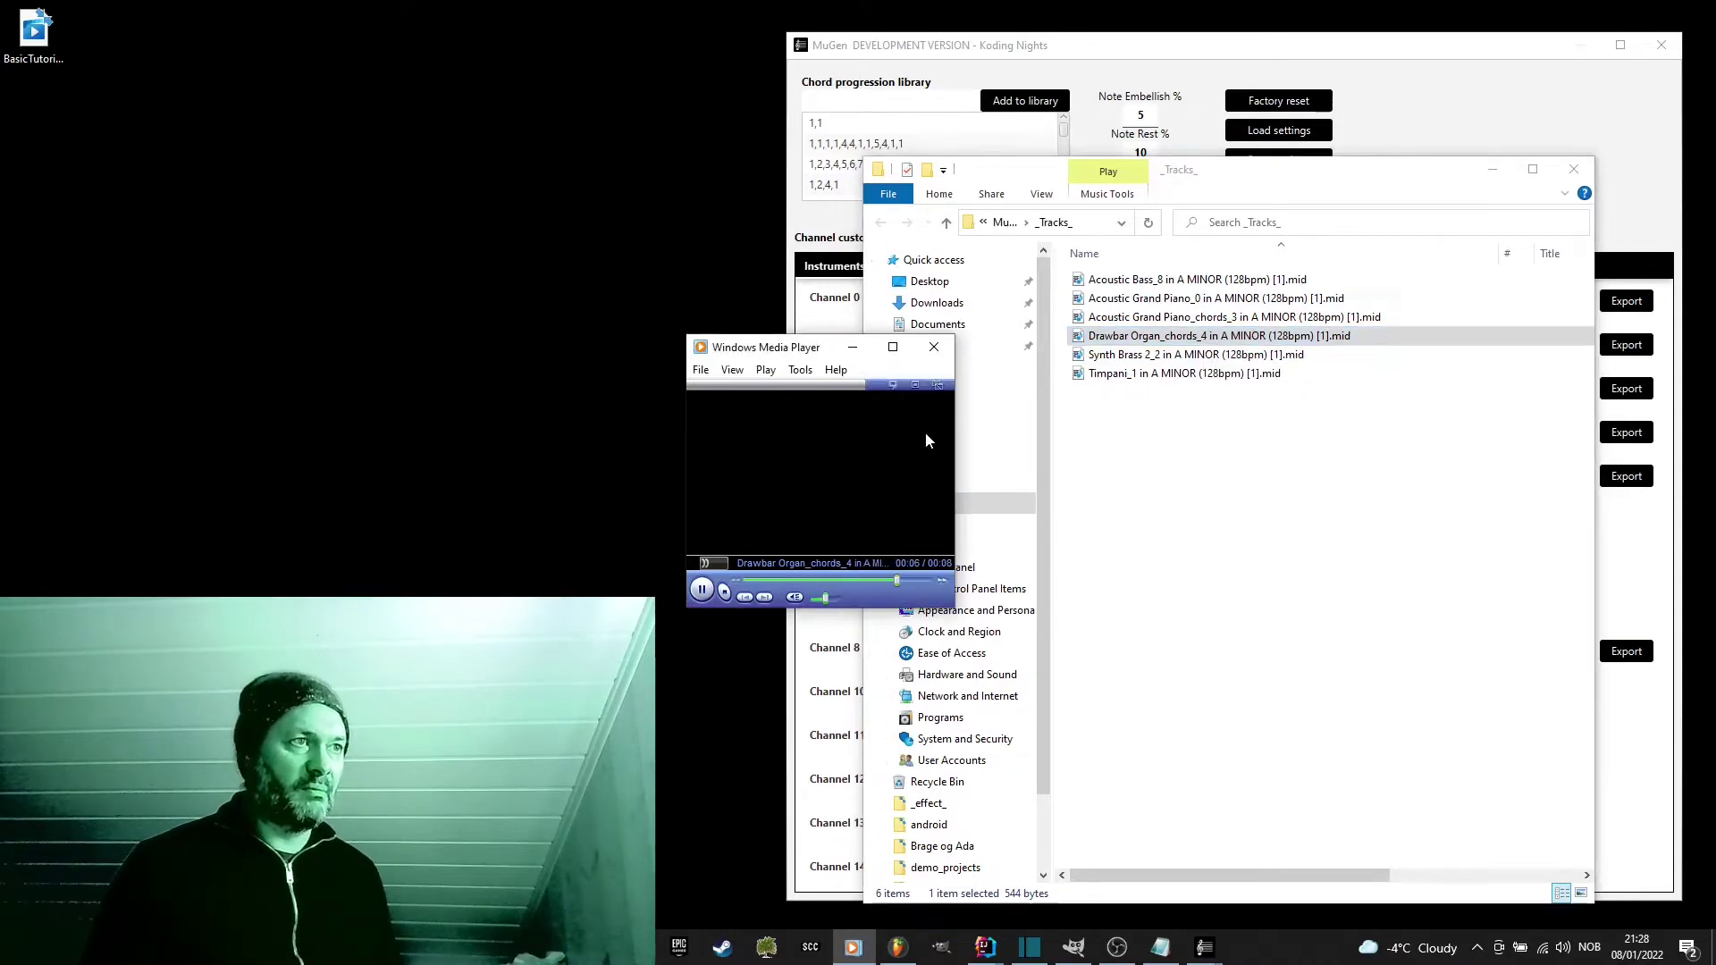
{"action": "left_click", "coordinate": [934, 347]}
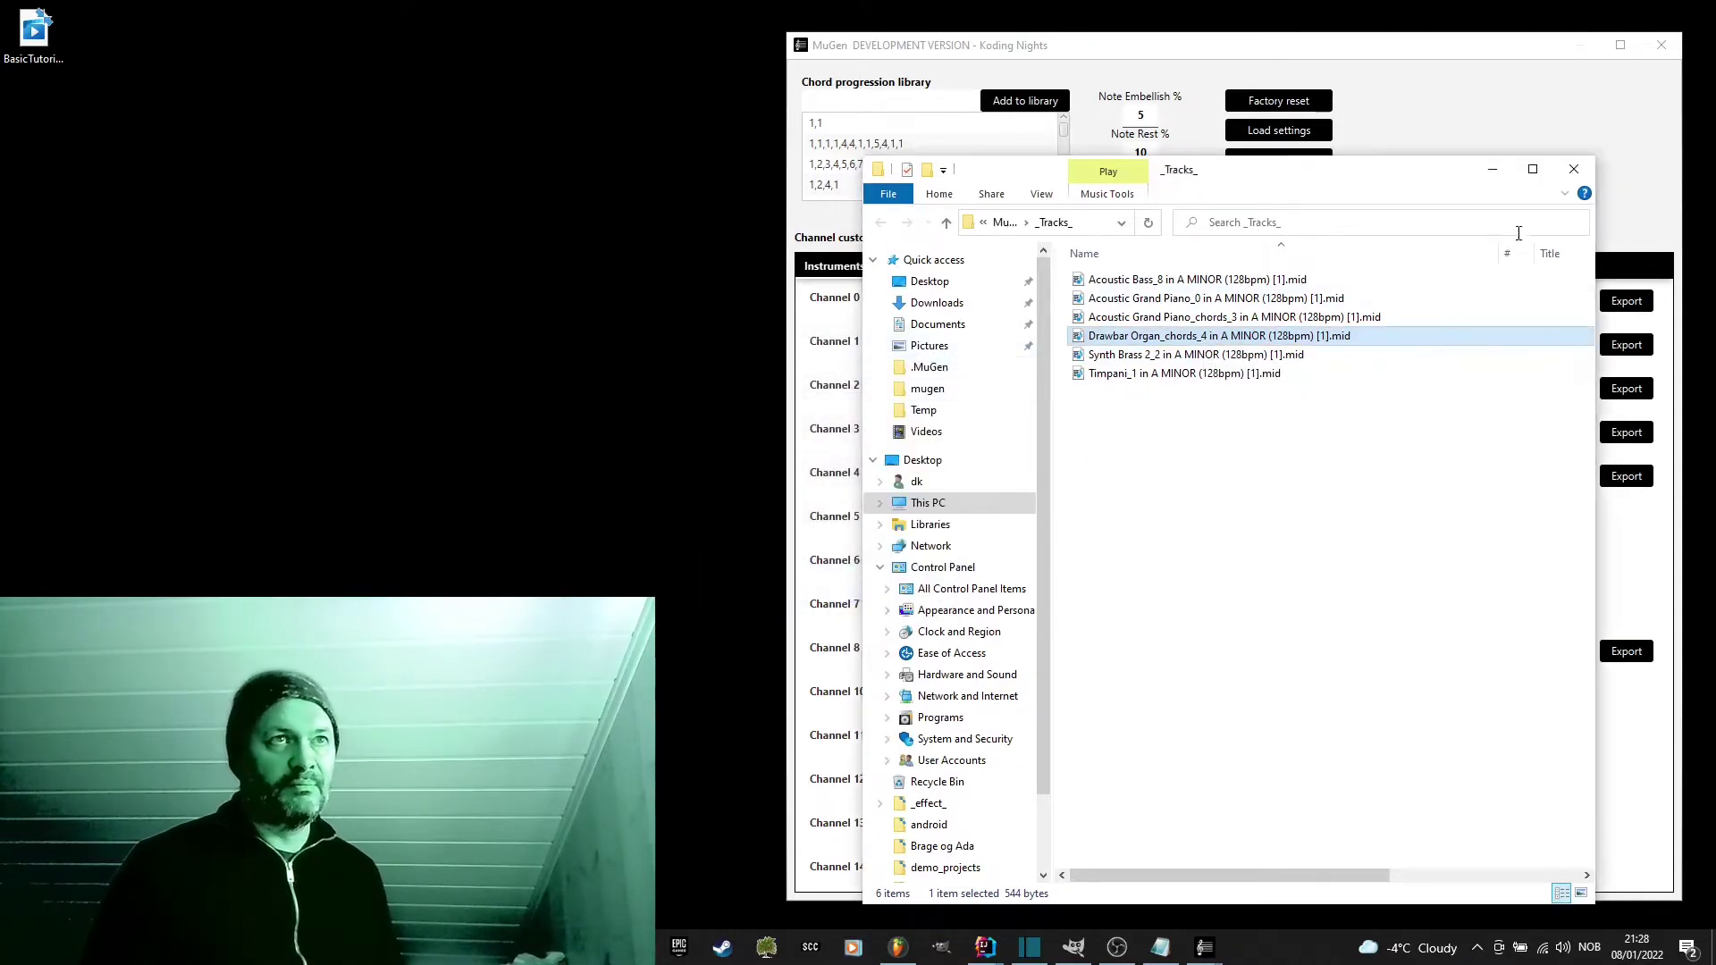
{"action": "left_click", "coordinate": [1574, 169]}
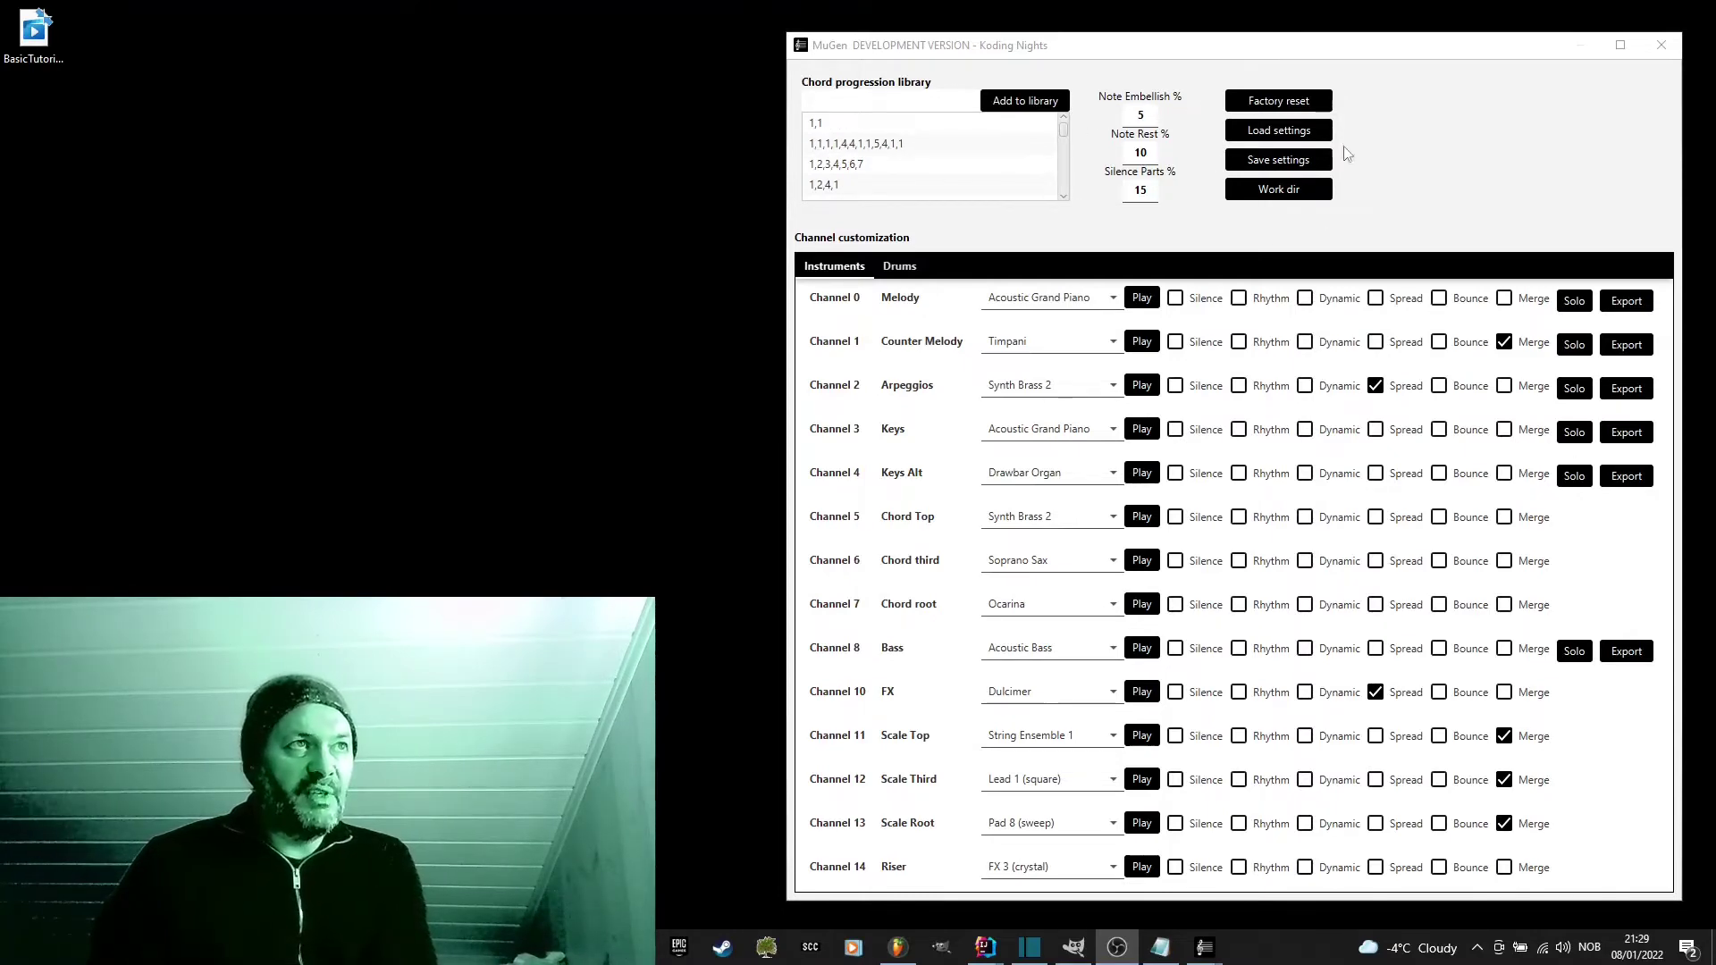
Step: View the Verse/Buildup Progression choices in the main window and return to the expert settings
{"action": "left_click", "coordinate": [1662, 44]}
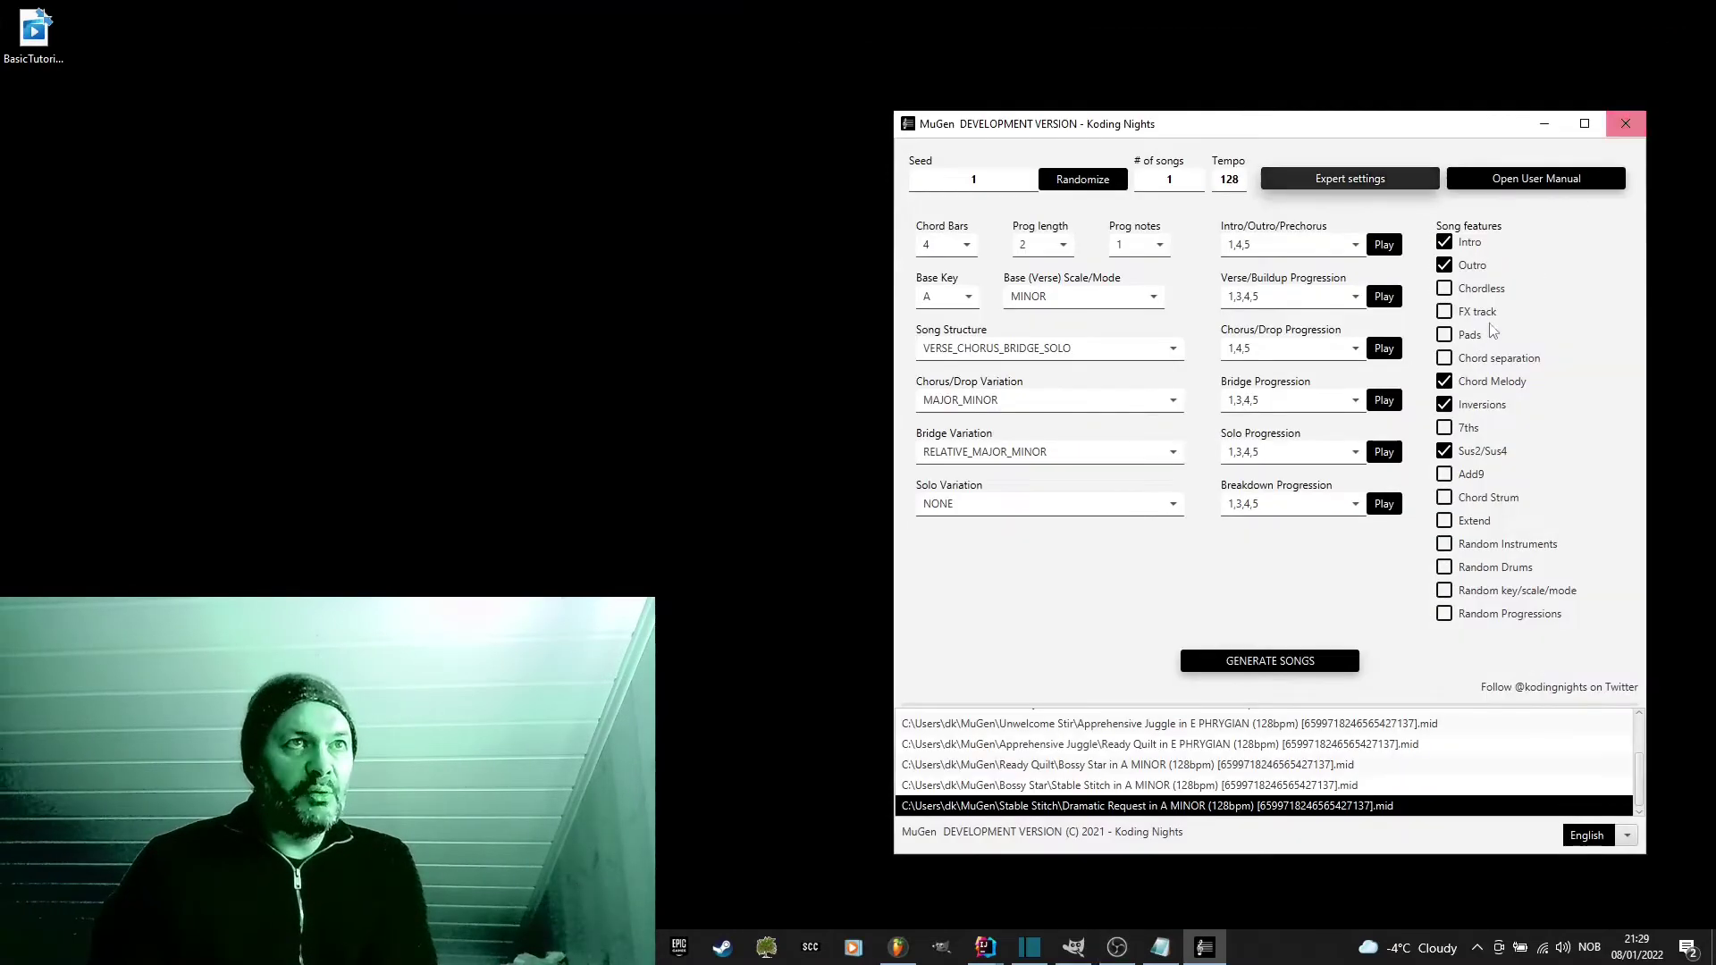
{"action": "left_click", "coordinate": [1282, 306]}
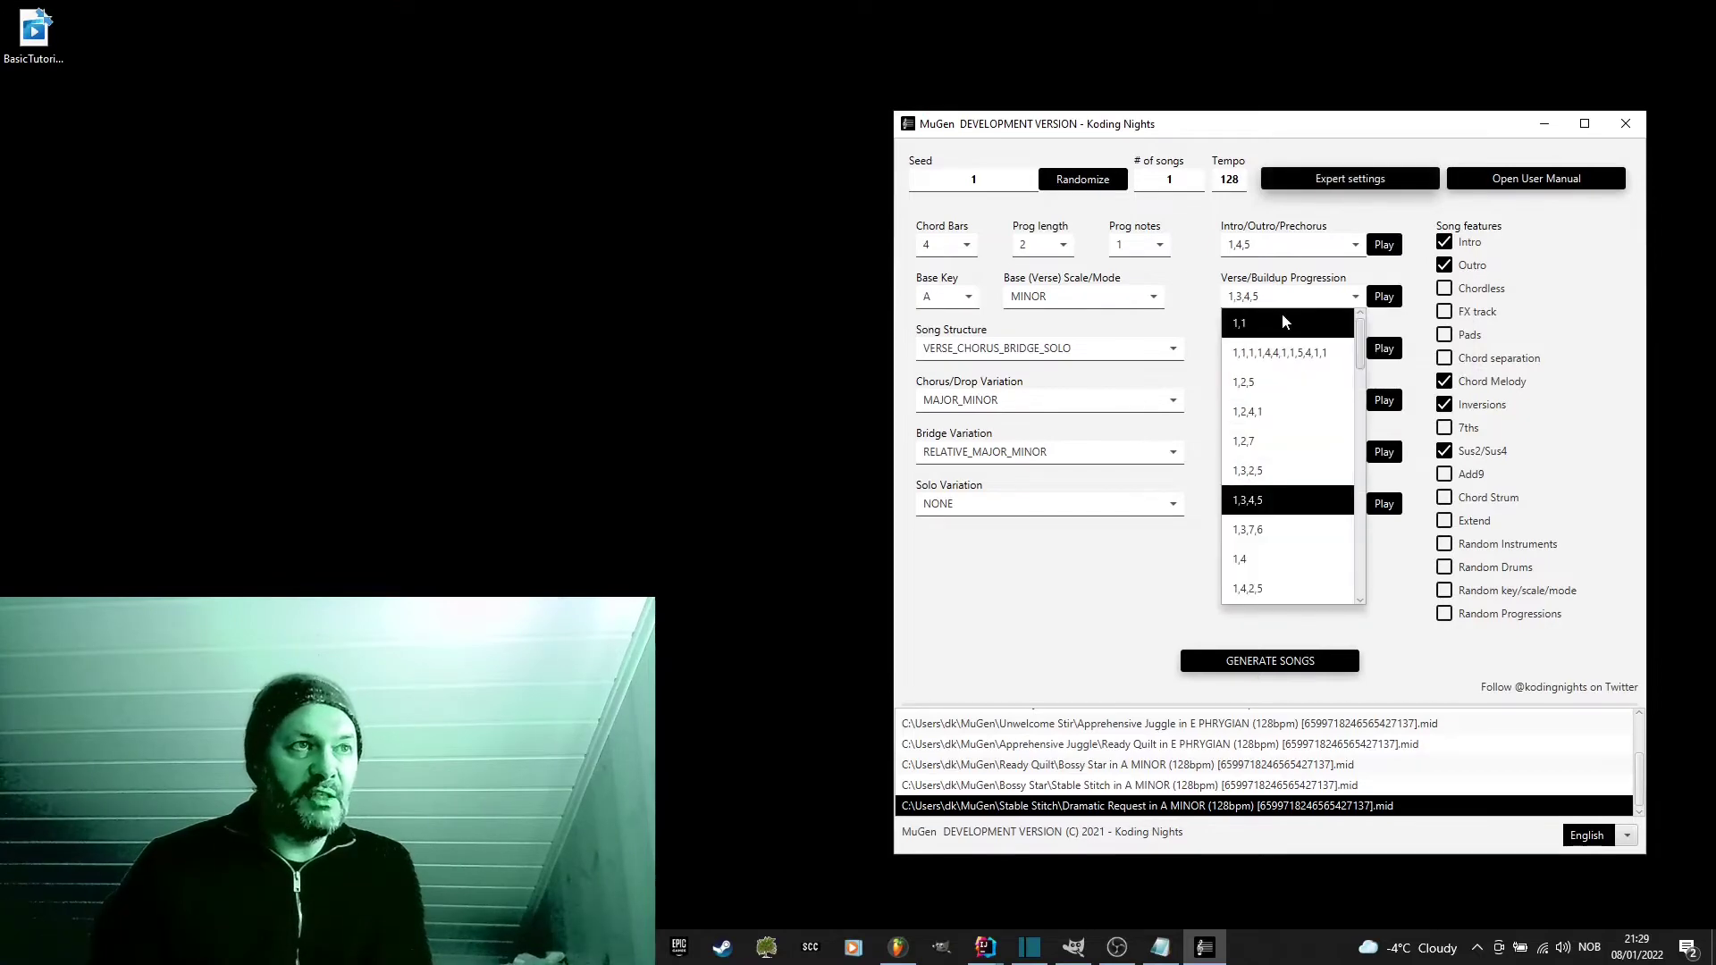
{"action": "left_click", "coordinate": [1281, 313]}
{"action": "left_click", "coordinate": [1341, 180]}
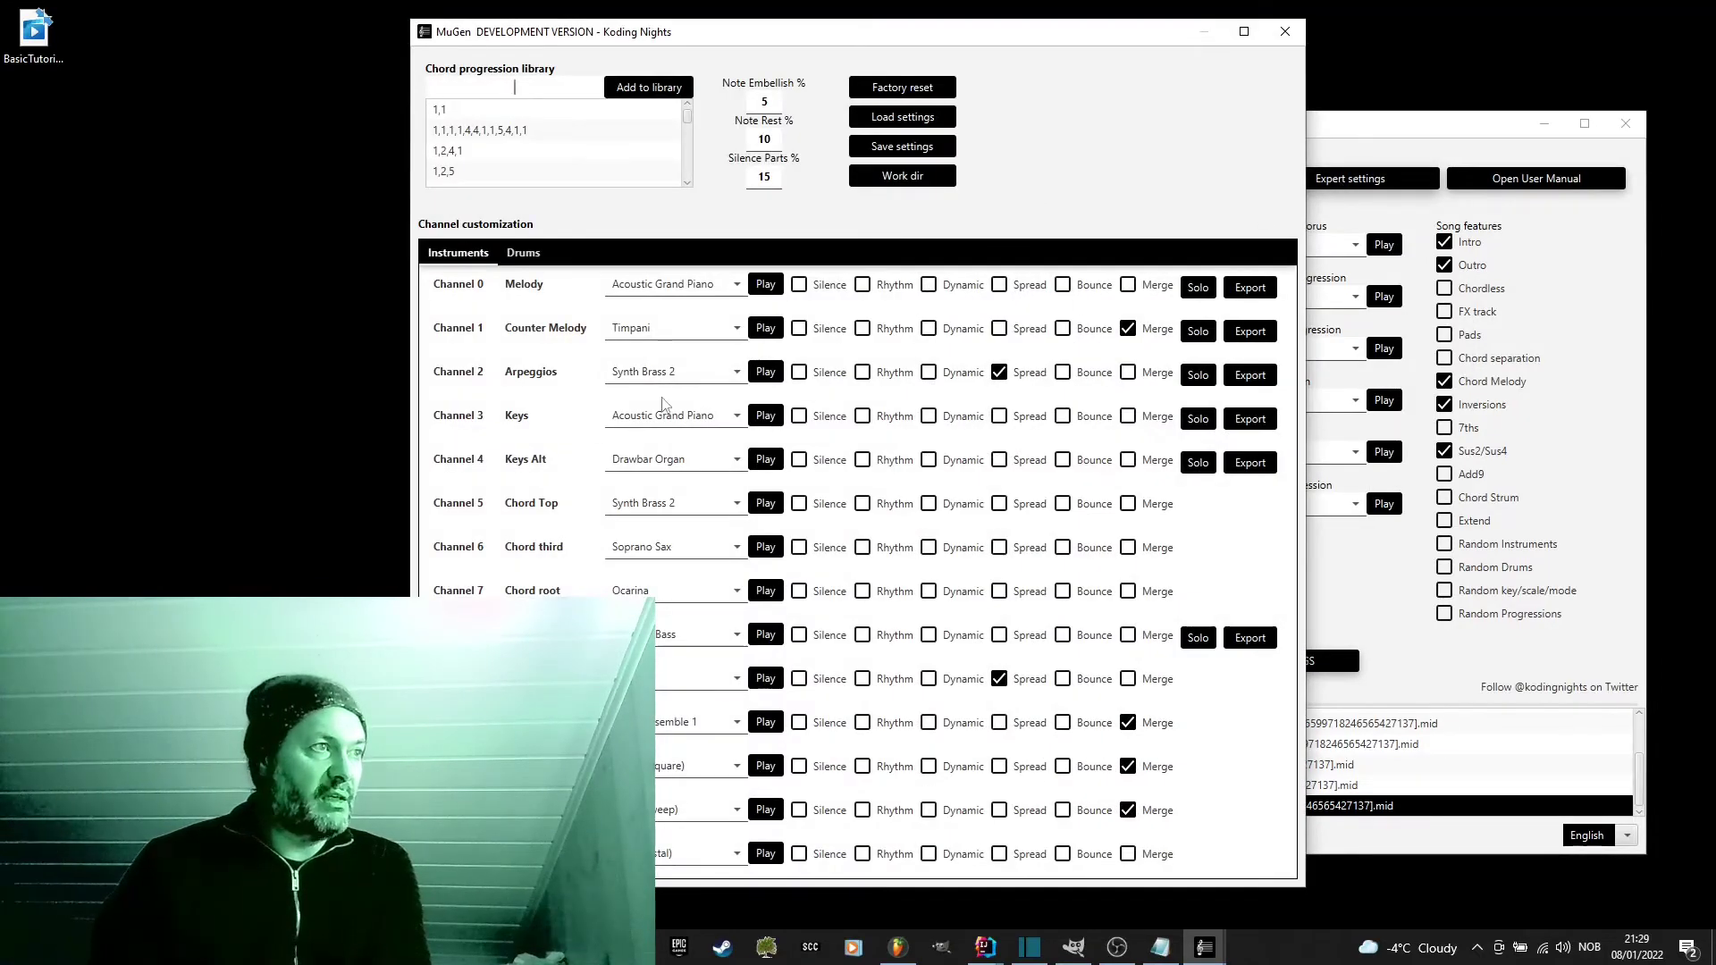
{"action": "left_click_drag", "start_coordinate": [1118, 40], "coordinate": [1478, 52]}
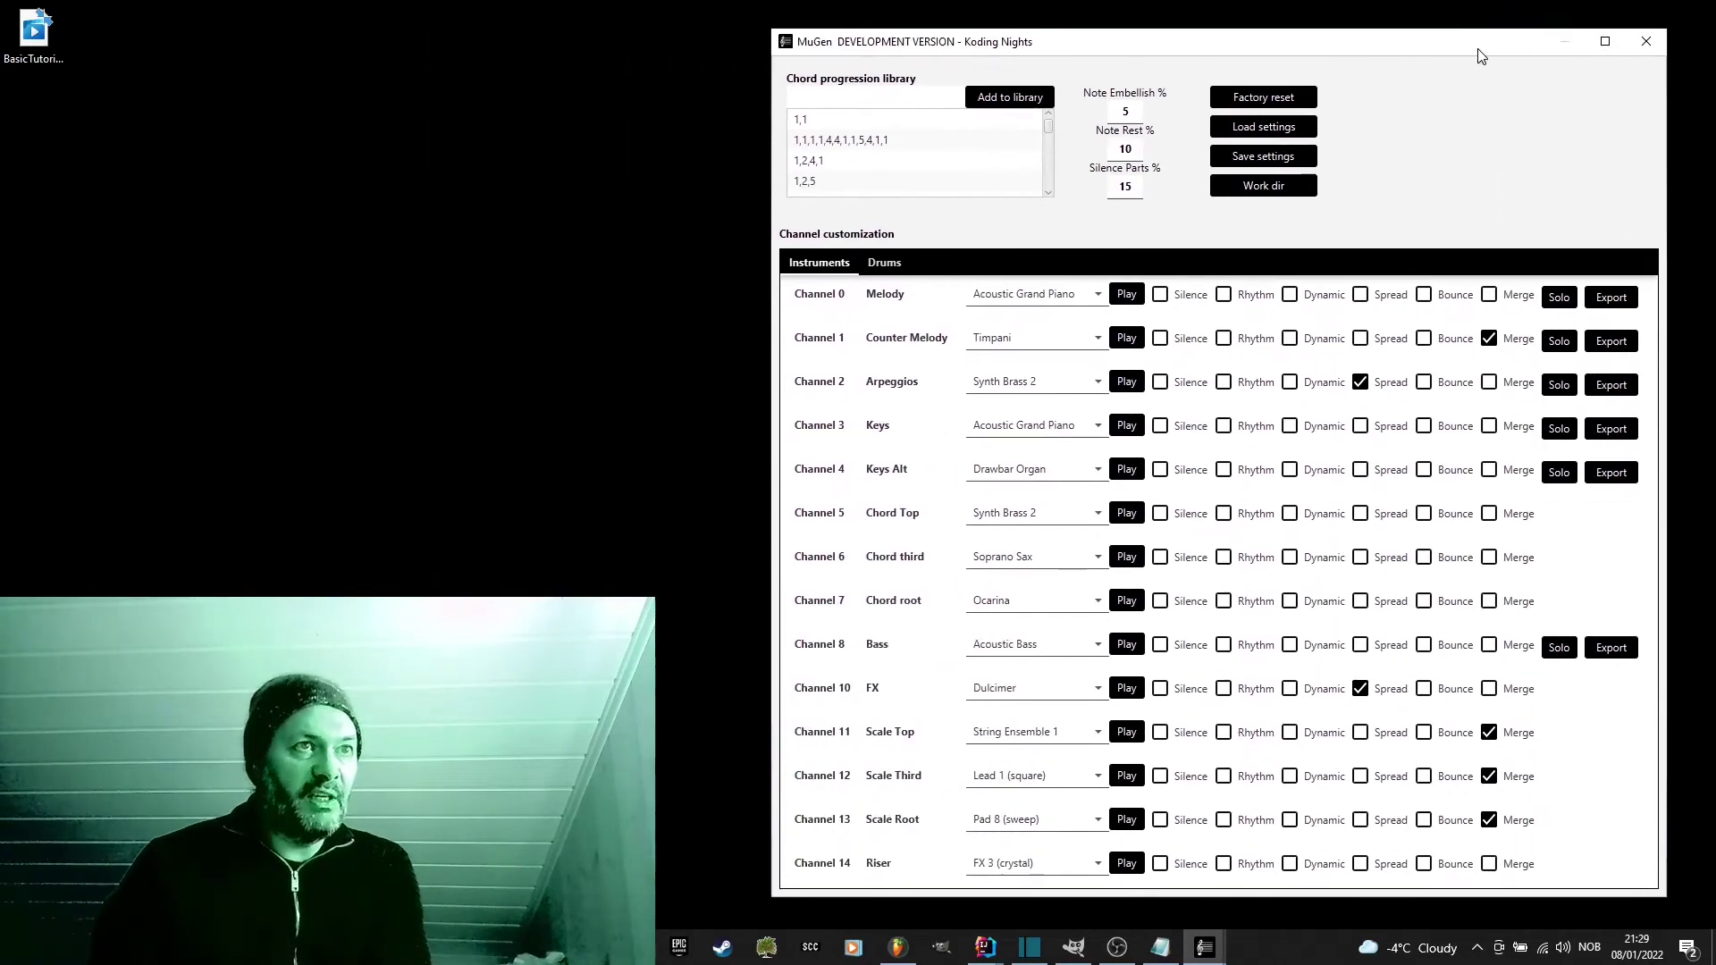
Step: Play the Keys channel solo with Sus2/Sus4 on, switch that song feature off, and play the Keys solo again
{"action": "left_click", "coordinate": [1562, 428]}
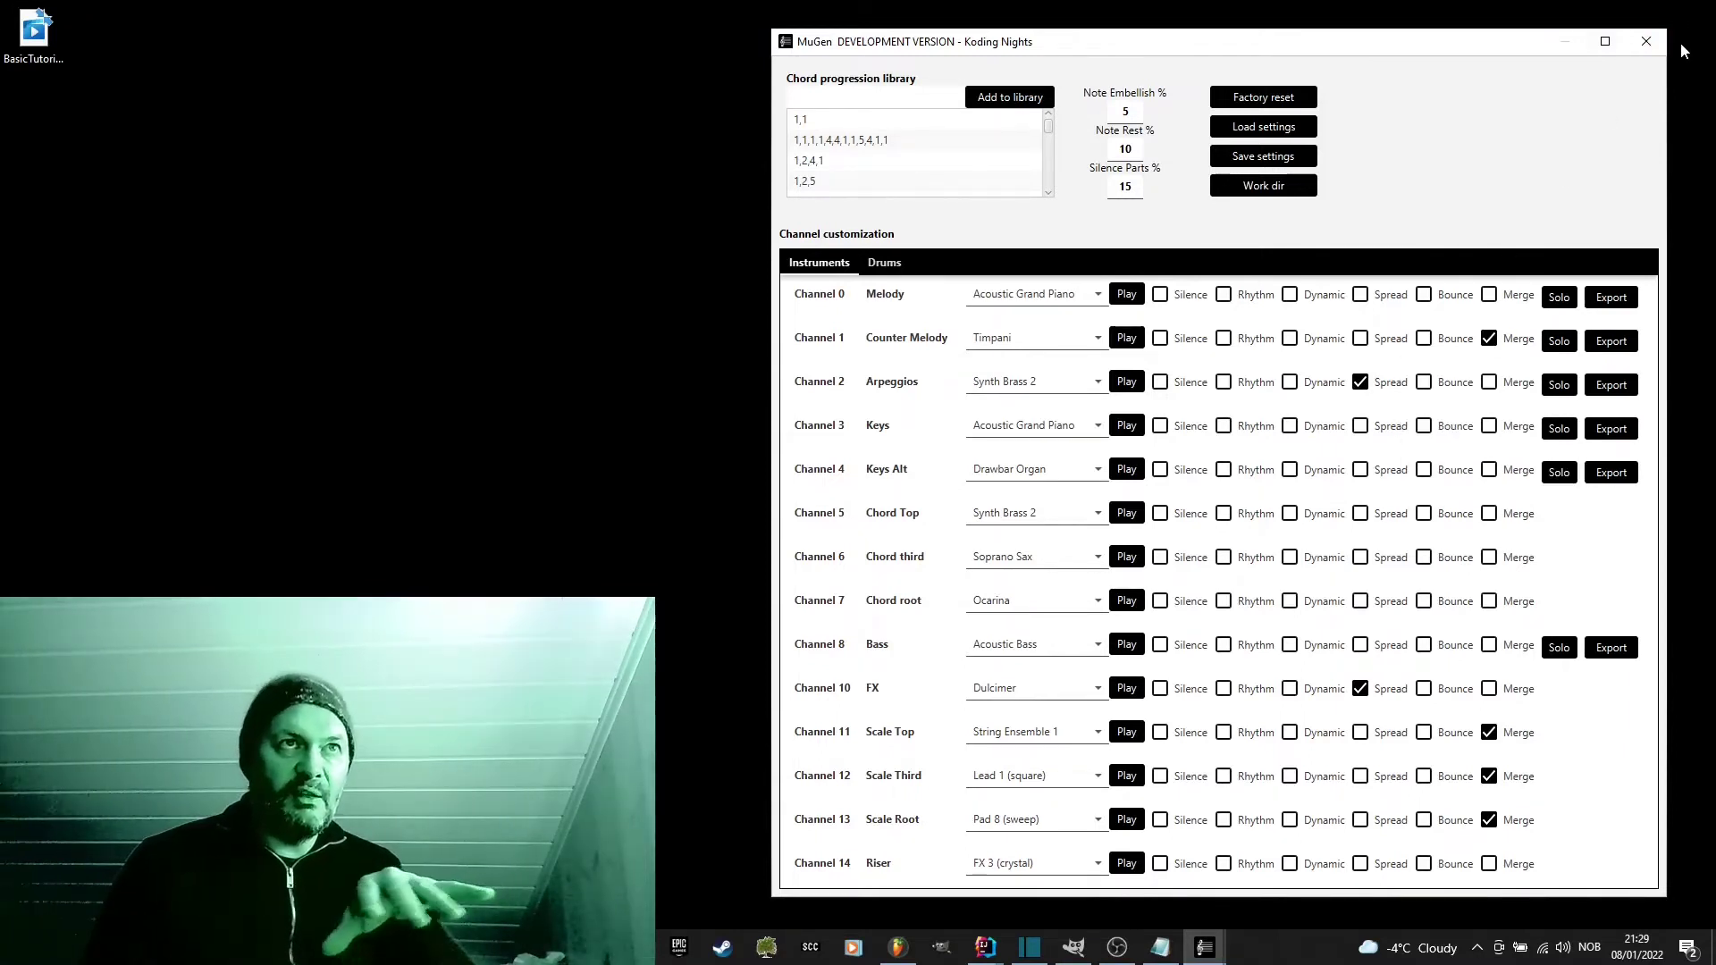
{"action": "left_click", "coordinate": [1651, 41]}
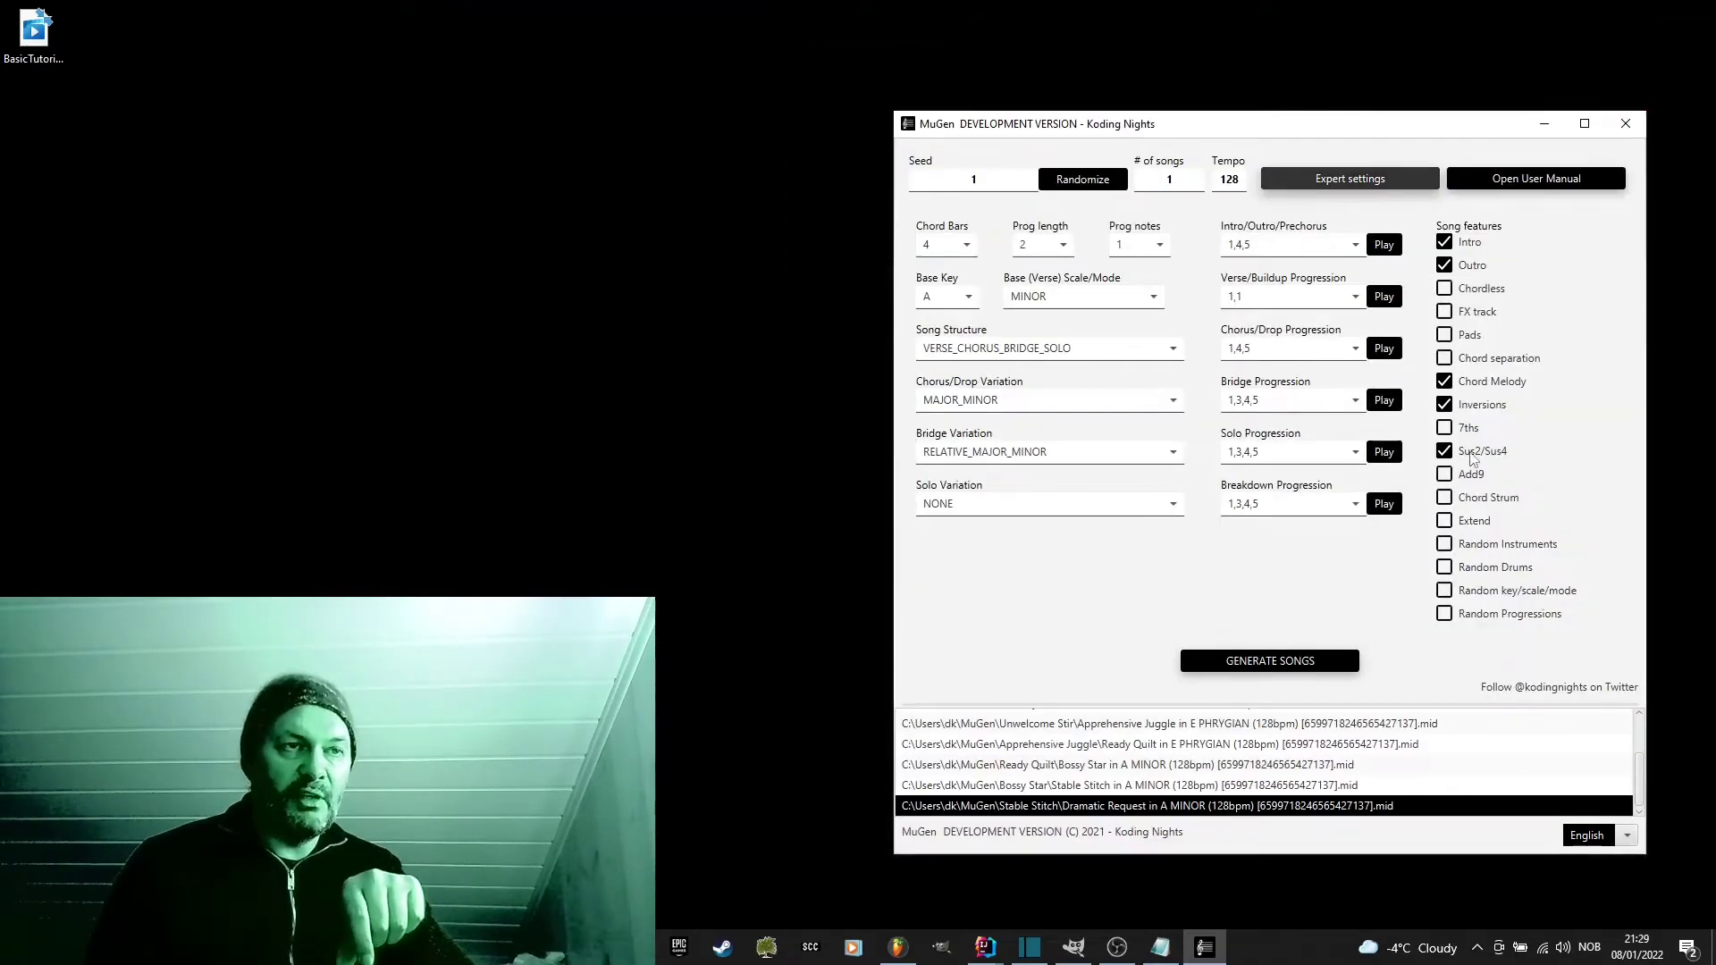
{"action": "mouse_move", "coordinate": [1473, 457]}
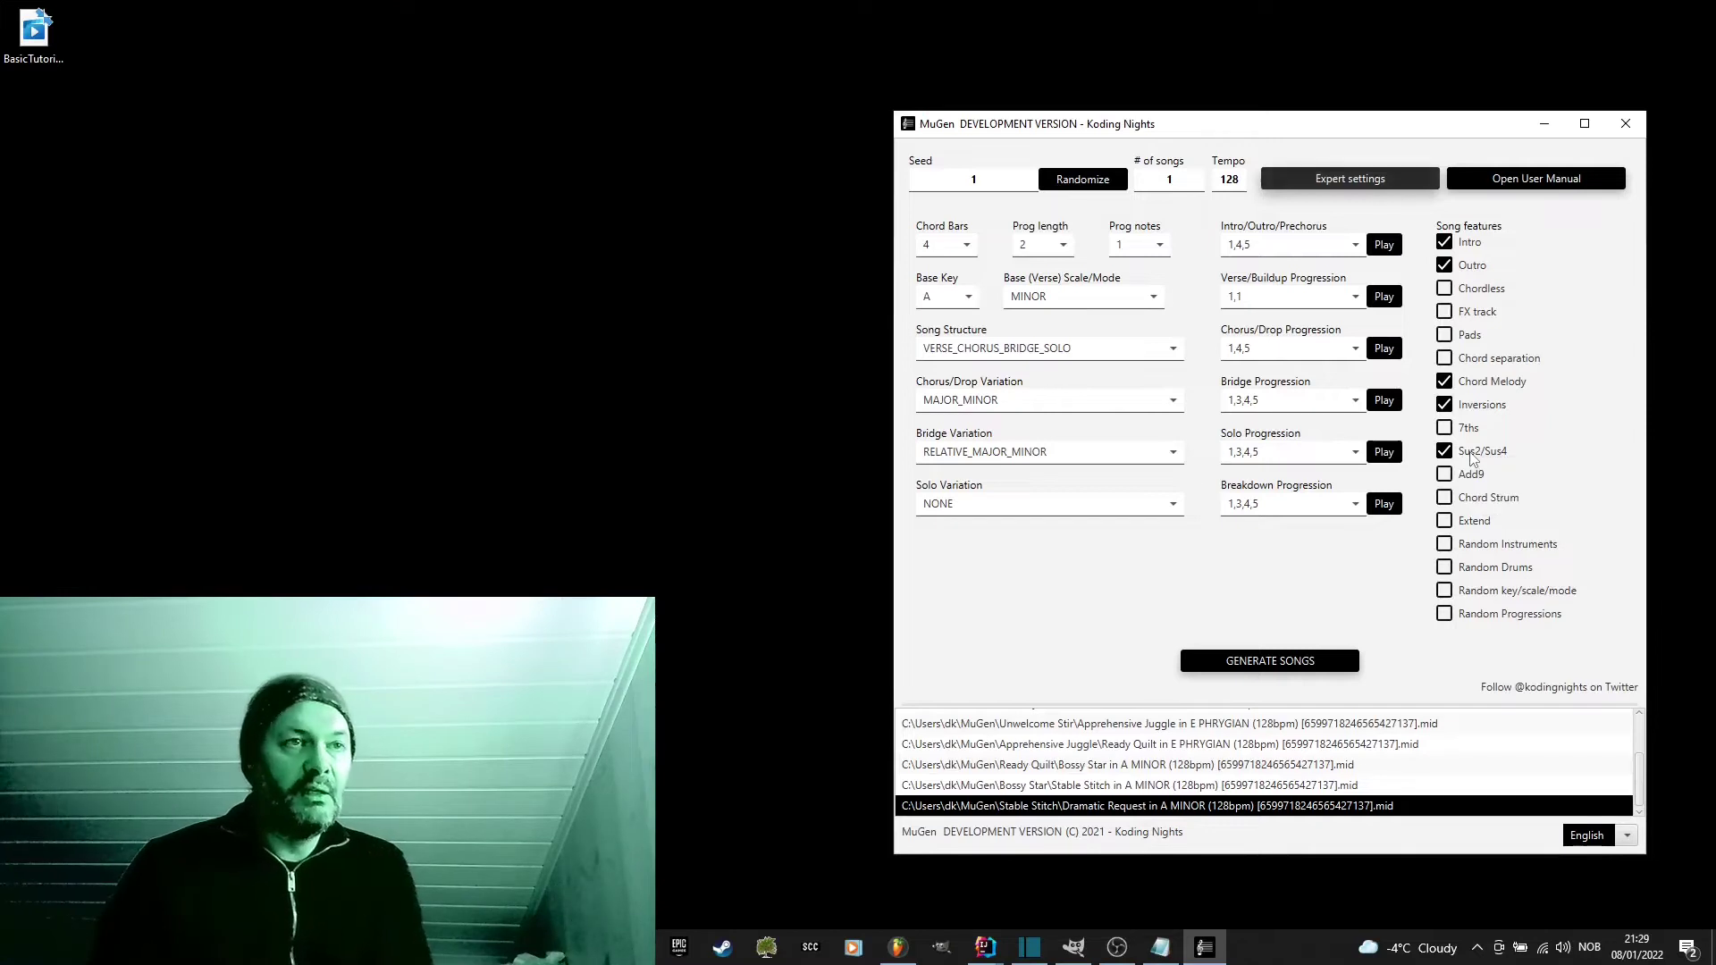
{"action": "left_click", "coordinate": [1473, 454]}
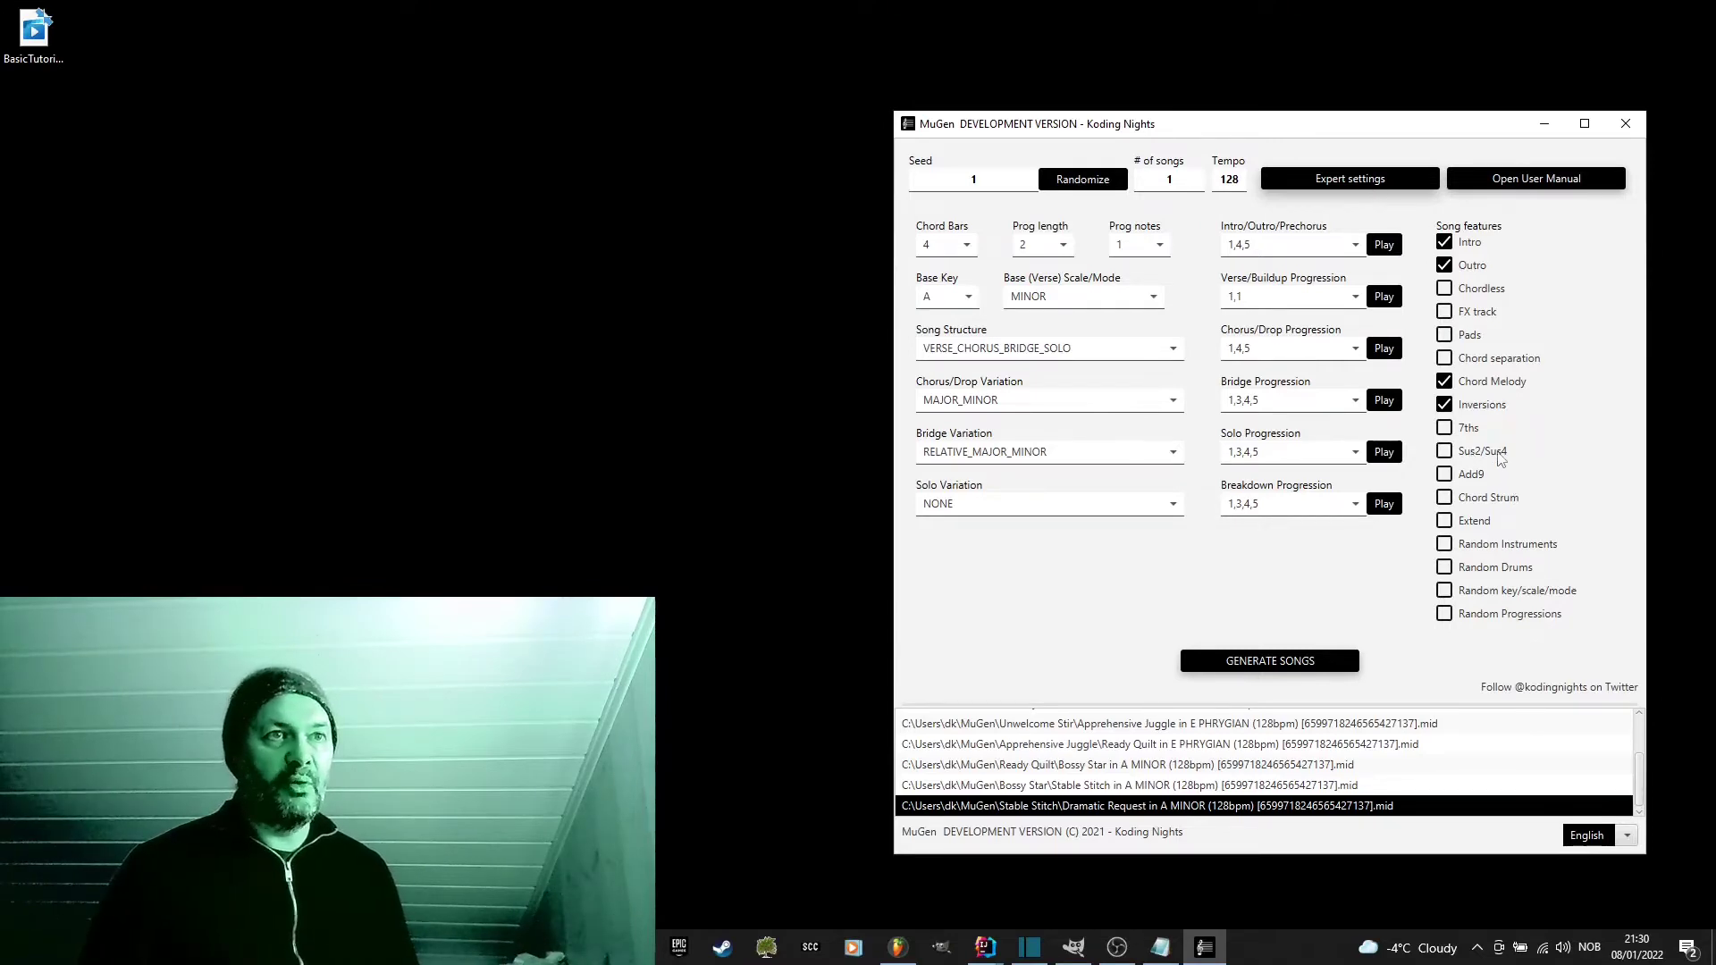
{"action": "left_click", "coordinate": [1344, 175]}
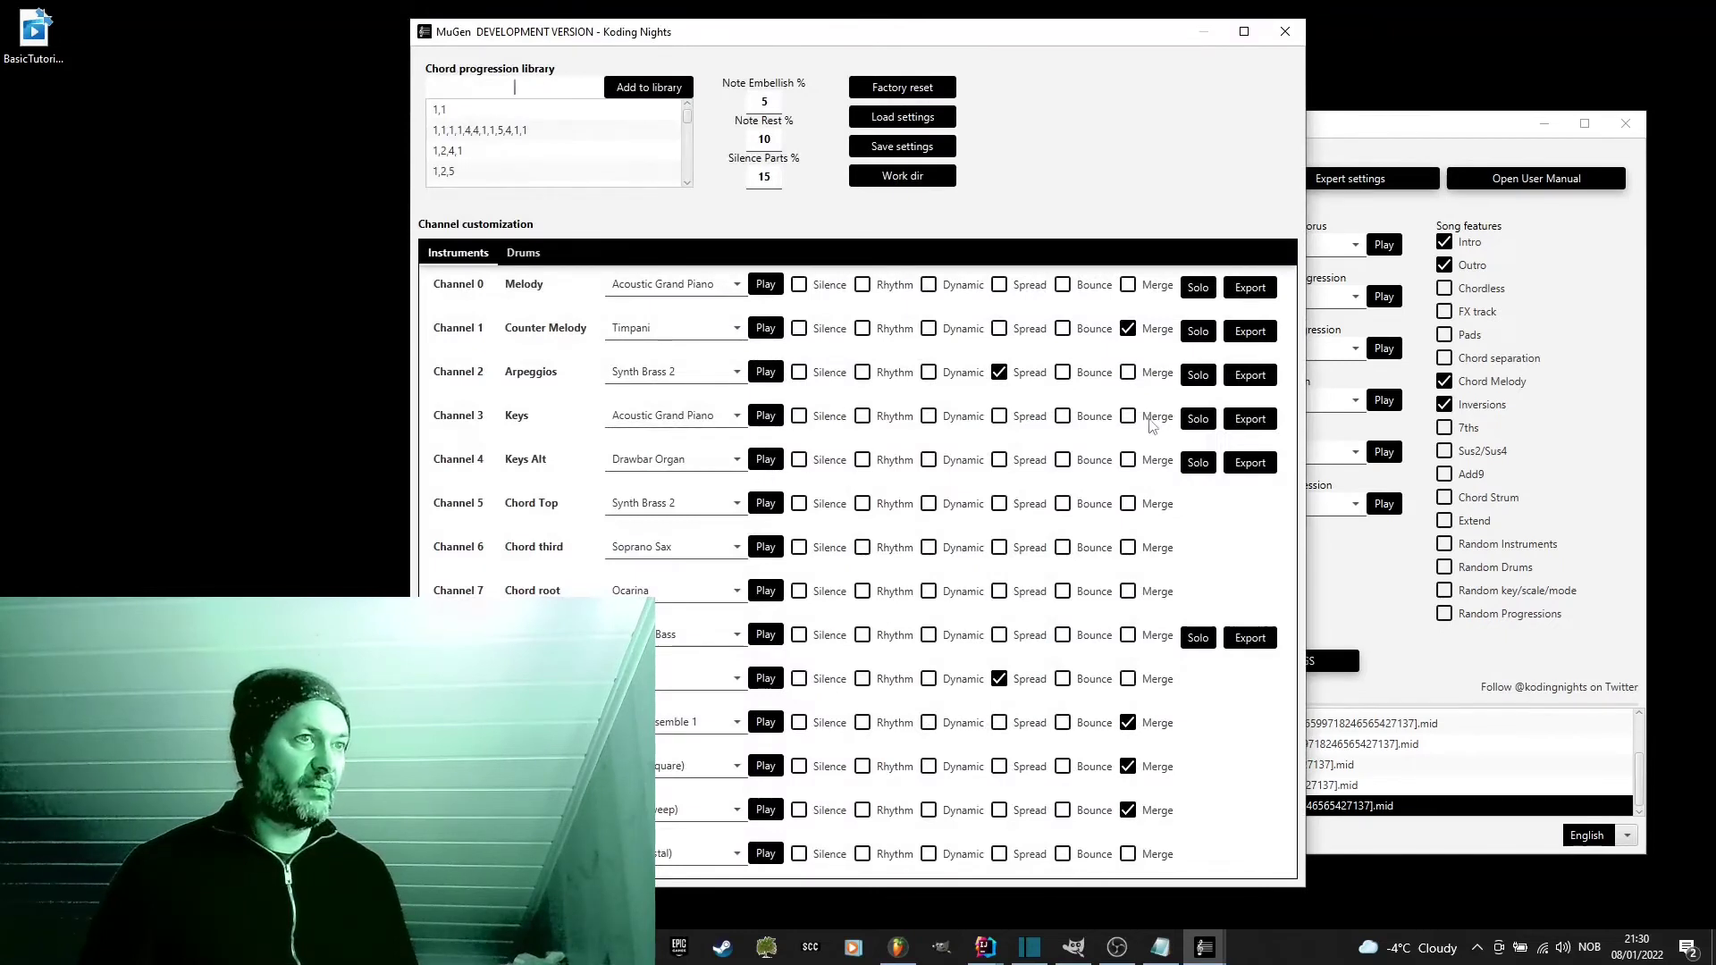
{"action": "left_click", "coordinate": [1198, 420]}
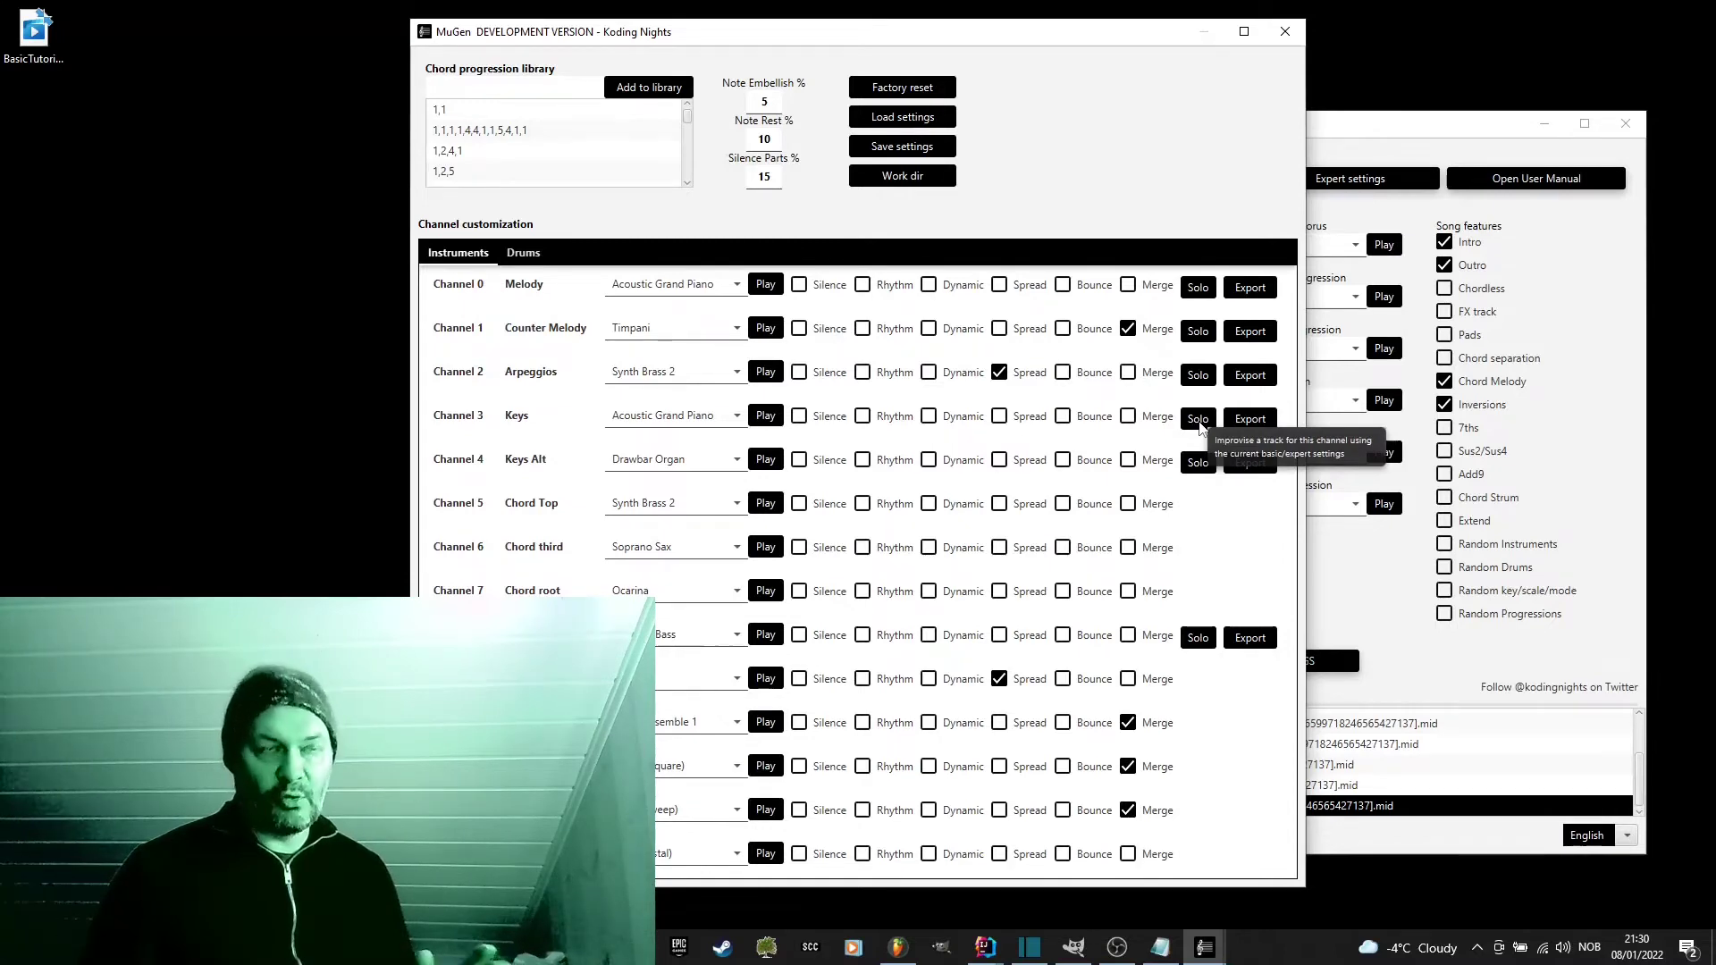
{"action": "left_click", "coordinate": [1286, 34]}
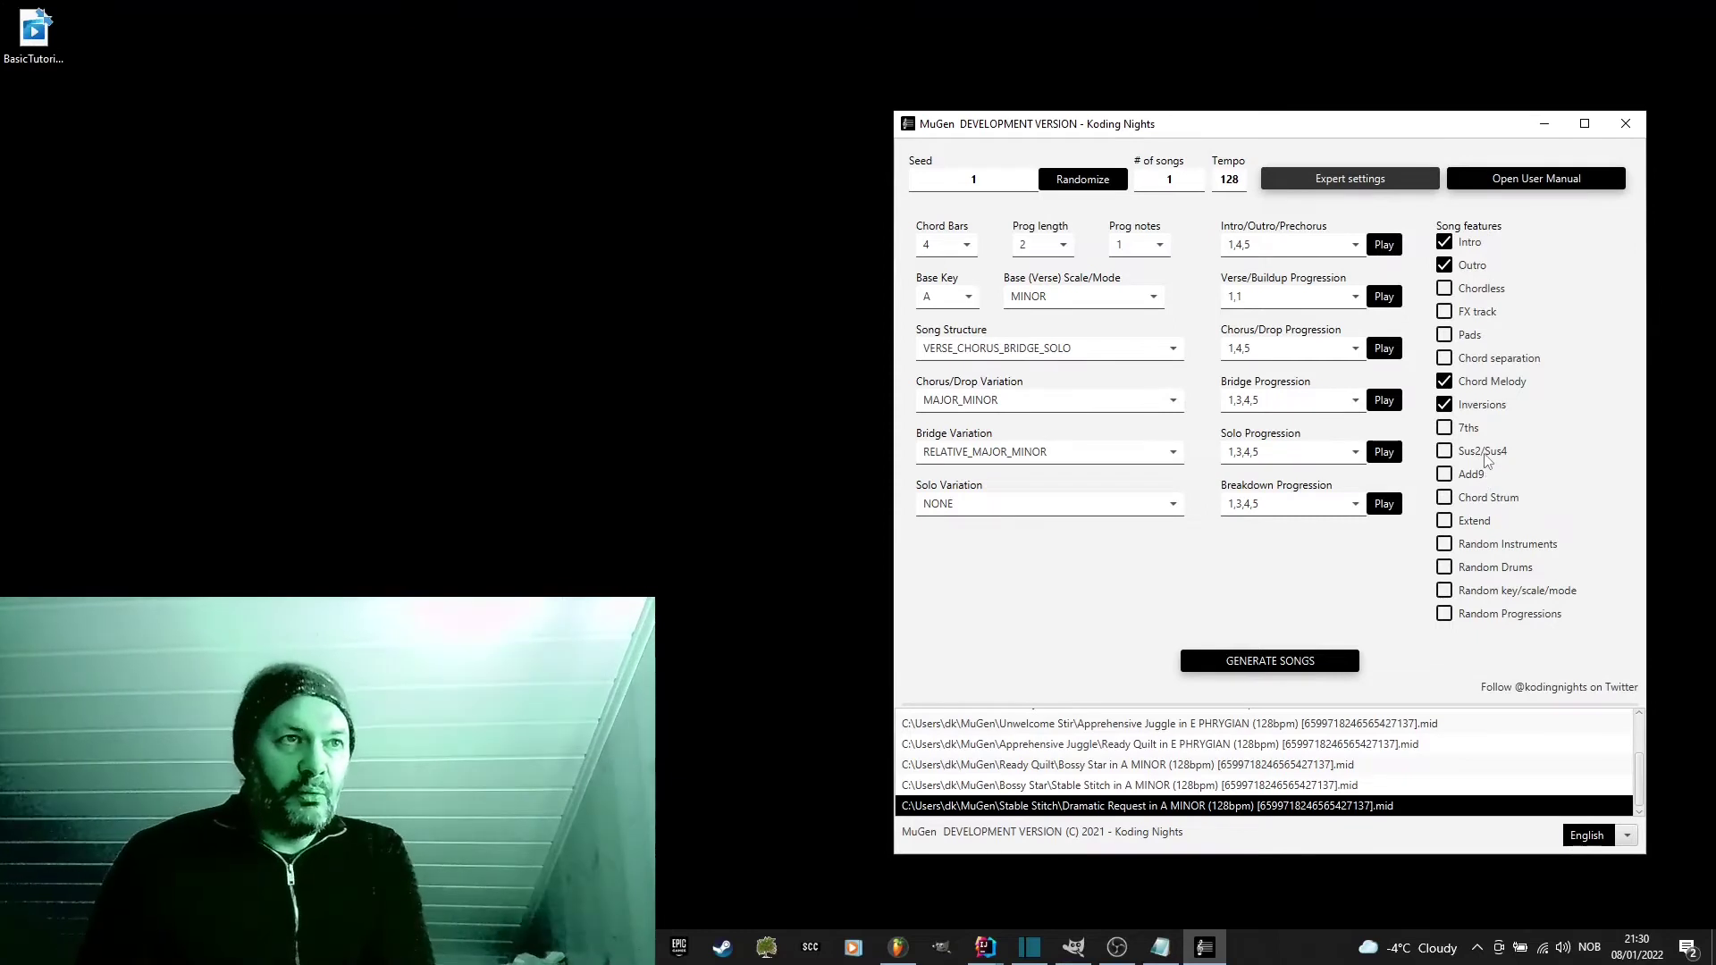
Step: Turn on the 7ths song feature and play the Keys channel solo from the expert settings
{"action": "left_click", "coordinate": [1470, 432]}
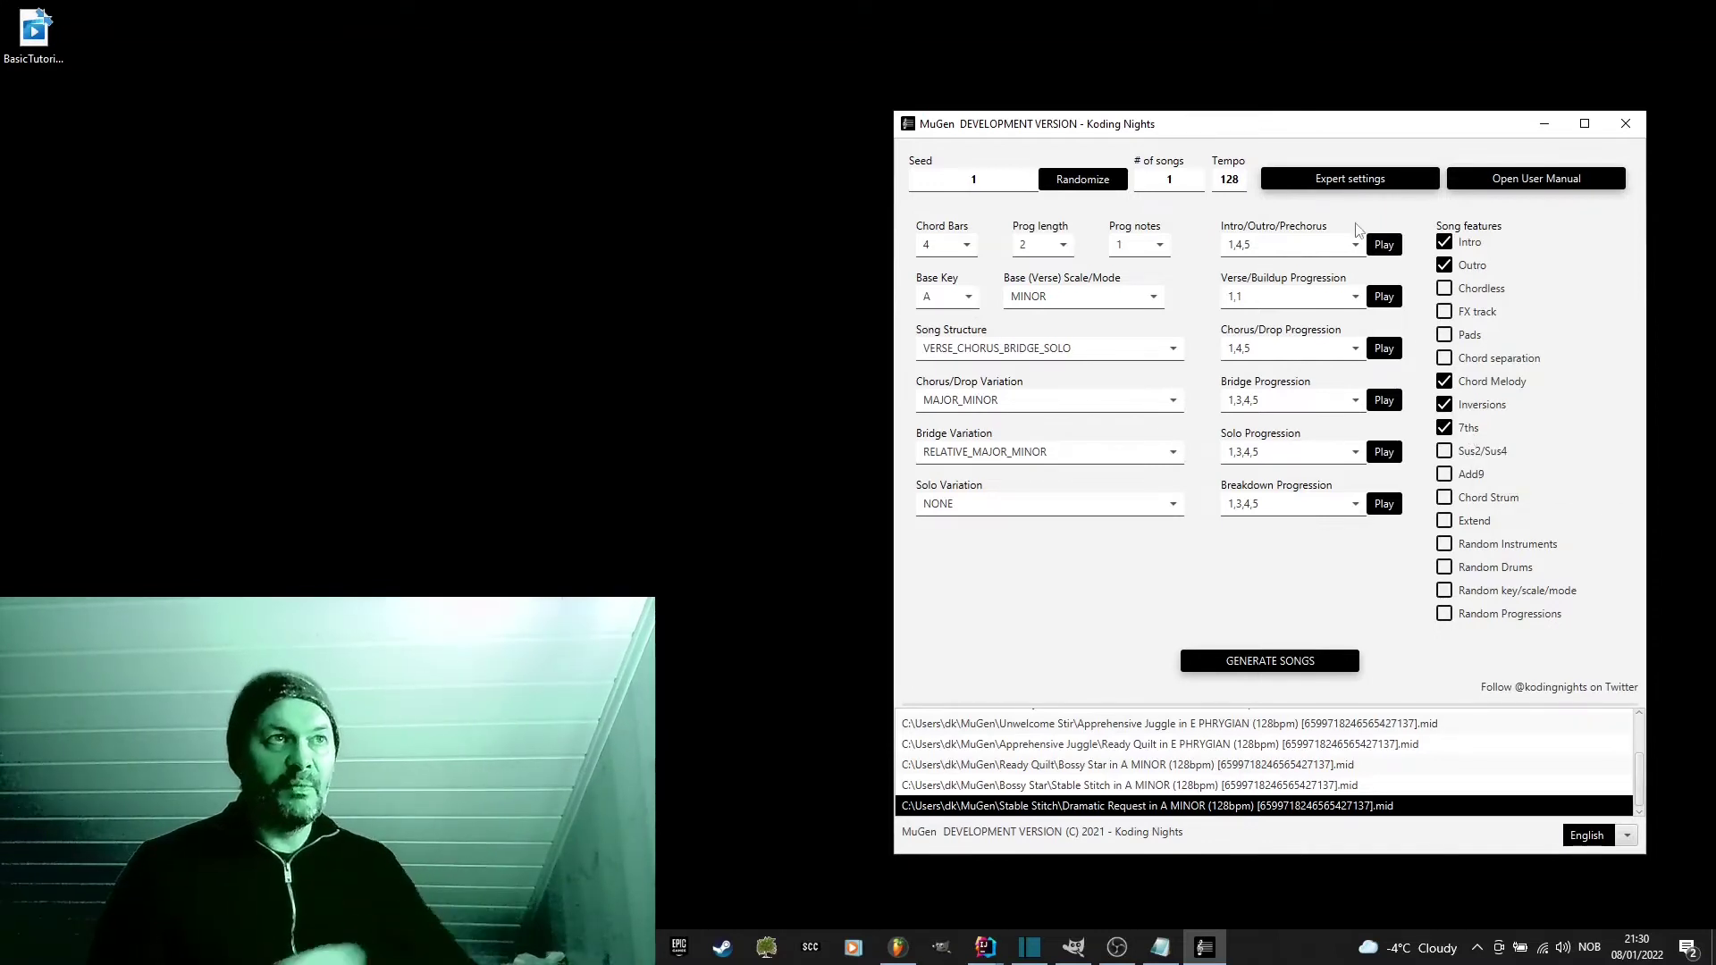
{"action": "left_click", "coordinate": [1341, 186]}
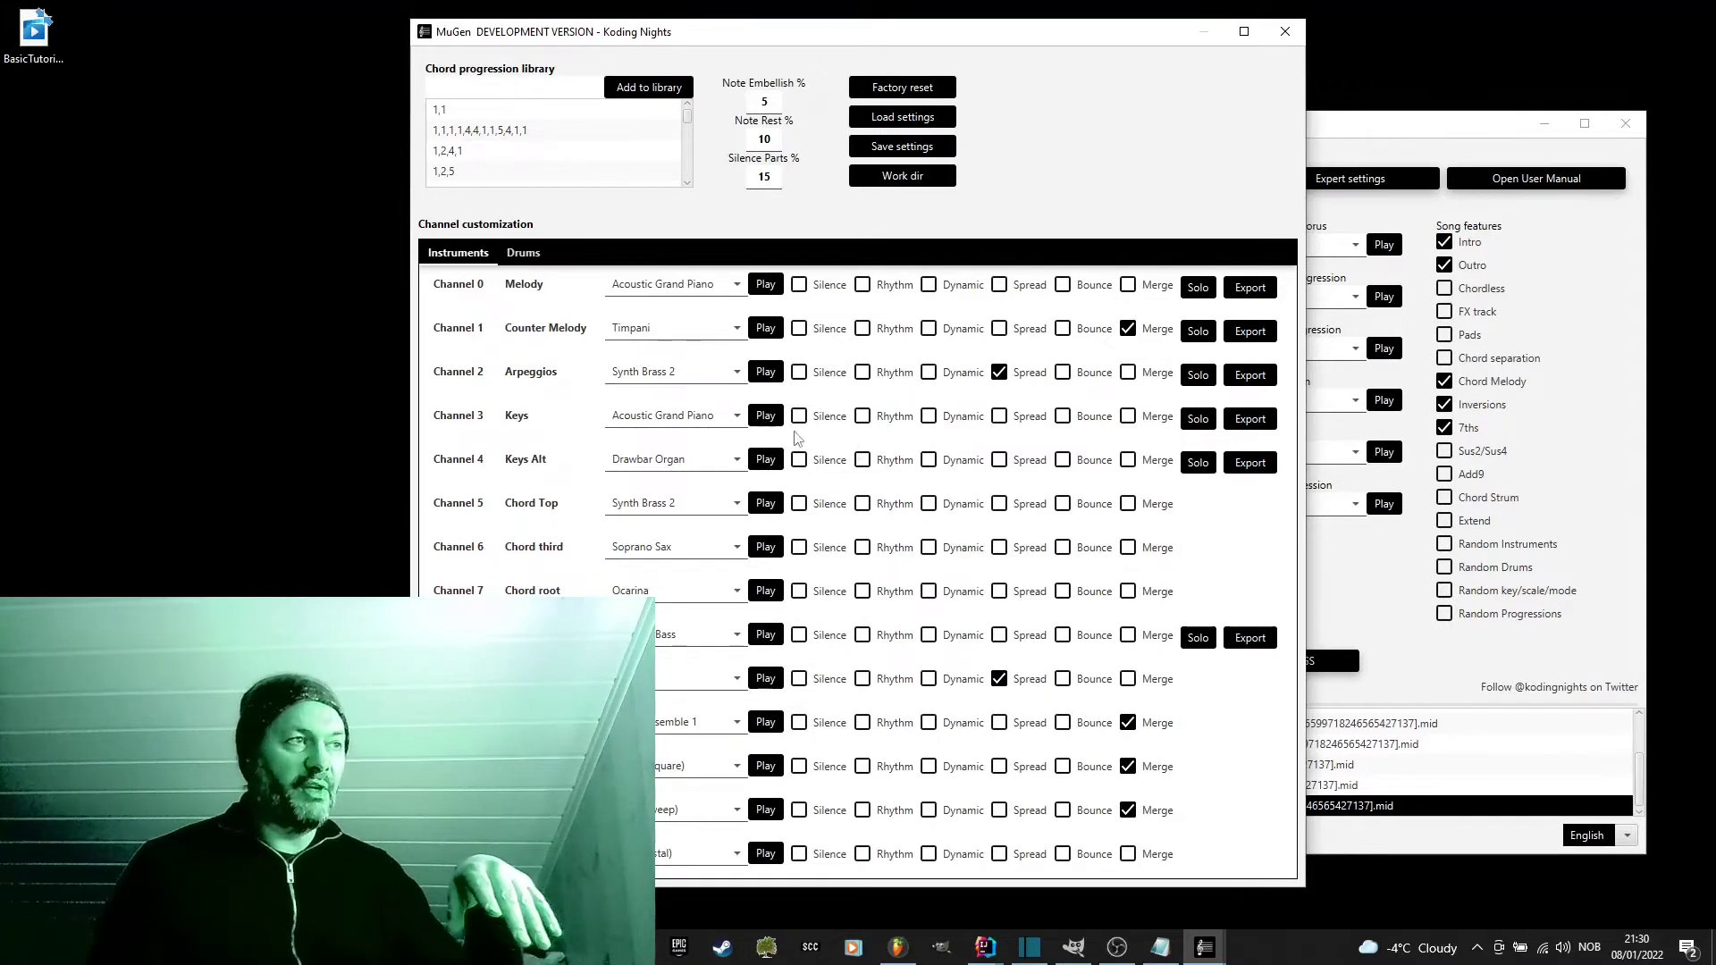
{"action": "left_click", "coordinate": [1199, 419]}
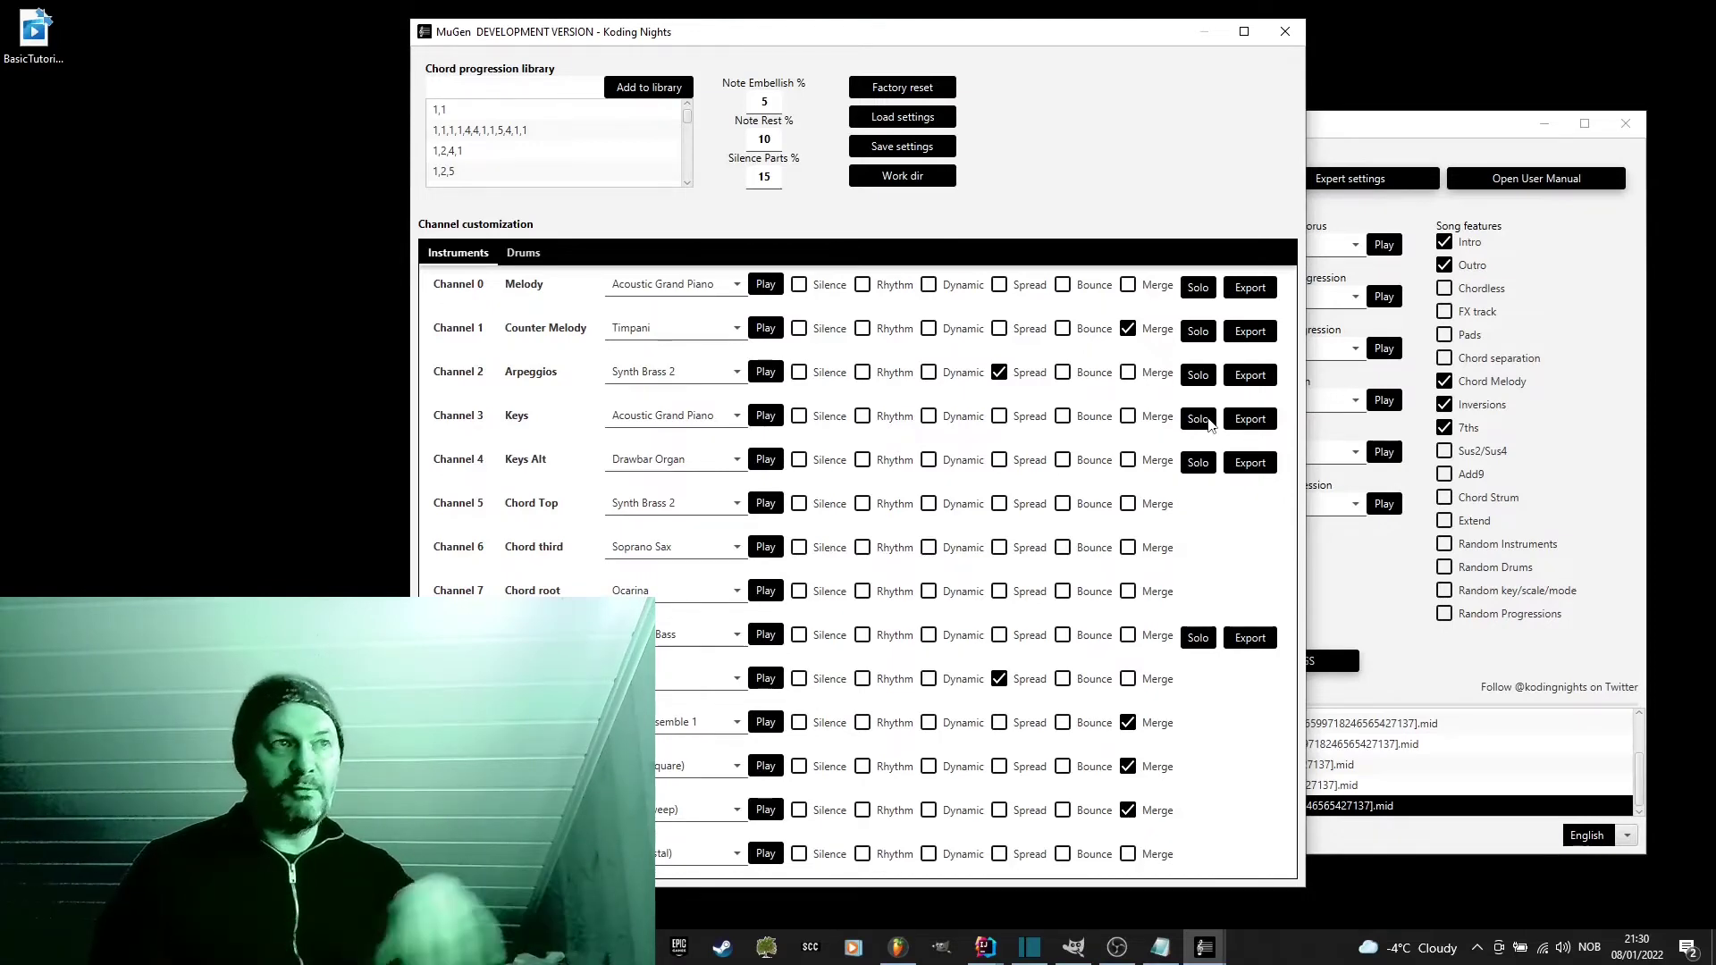
{"action": "left_click", "coordinate": [1285, 32]}
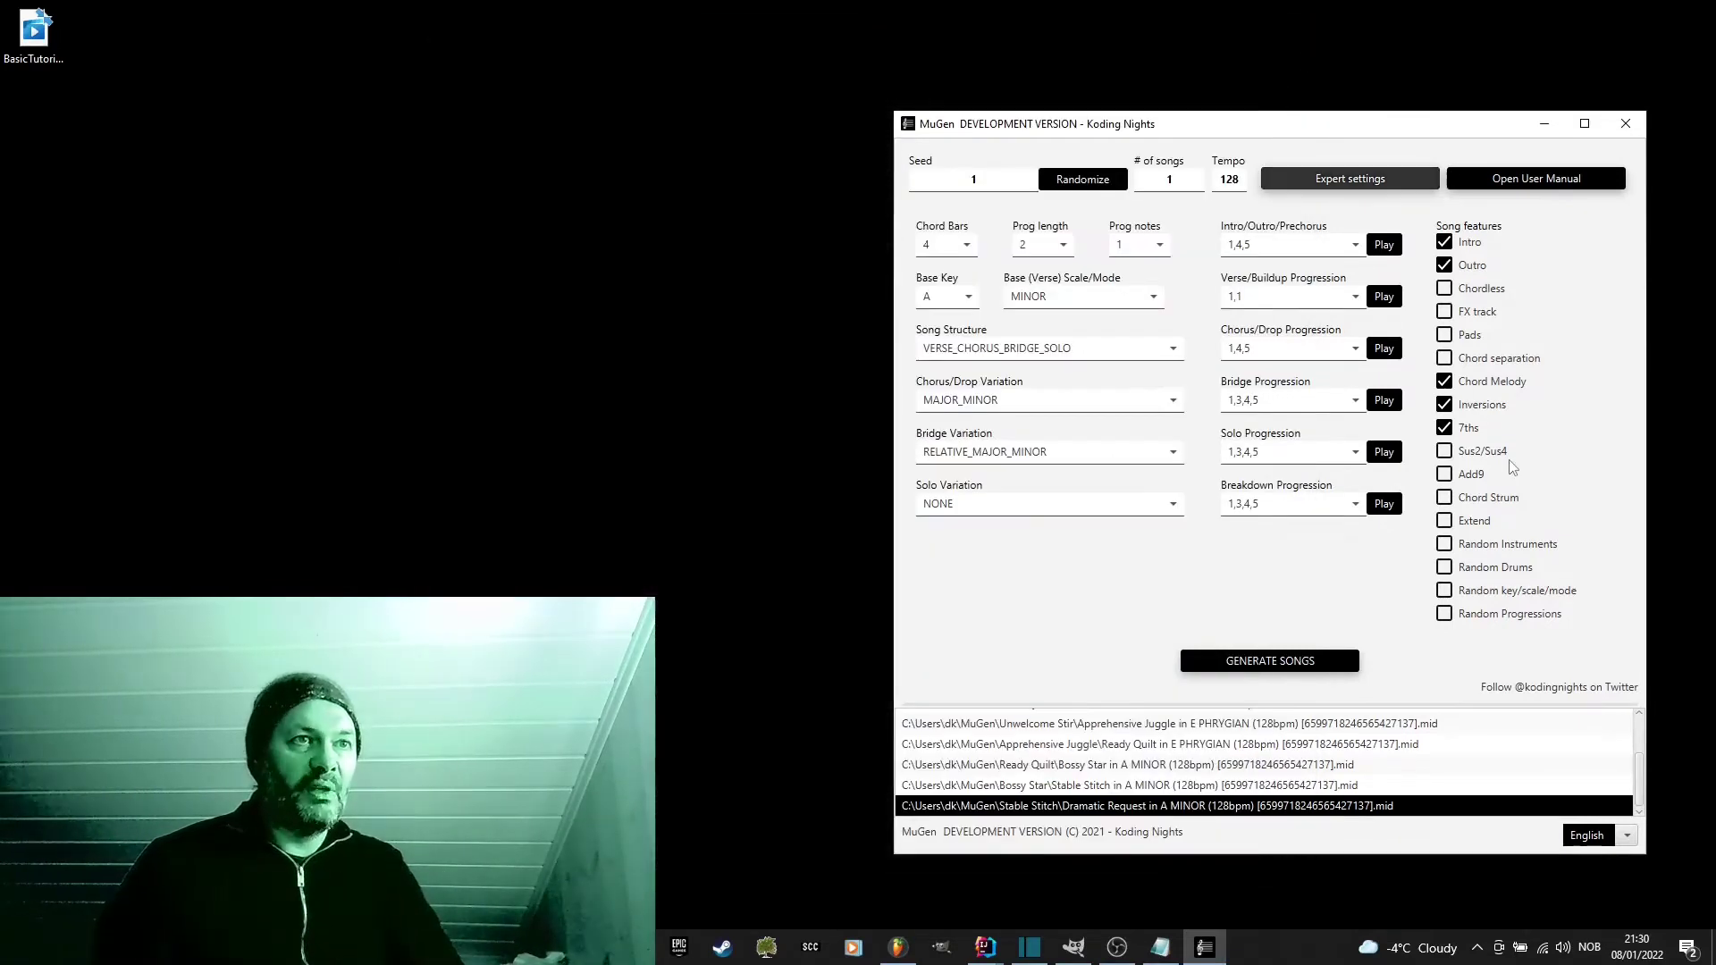
Step: Turn on the Add9 song feature and play the Keys channel solo from the expert settings
{"action": "left_click", "coordinate": [1476, 475]}
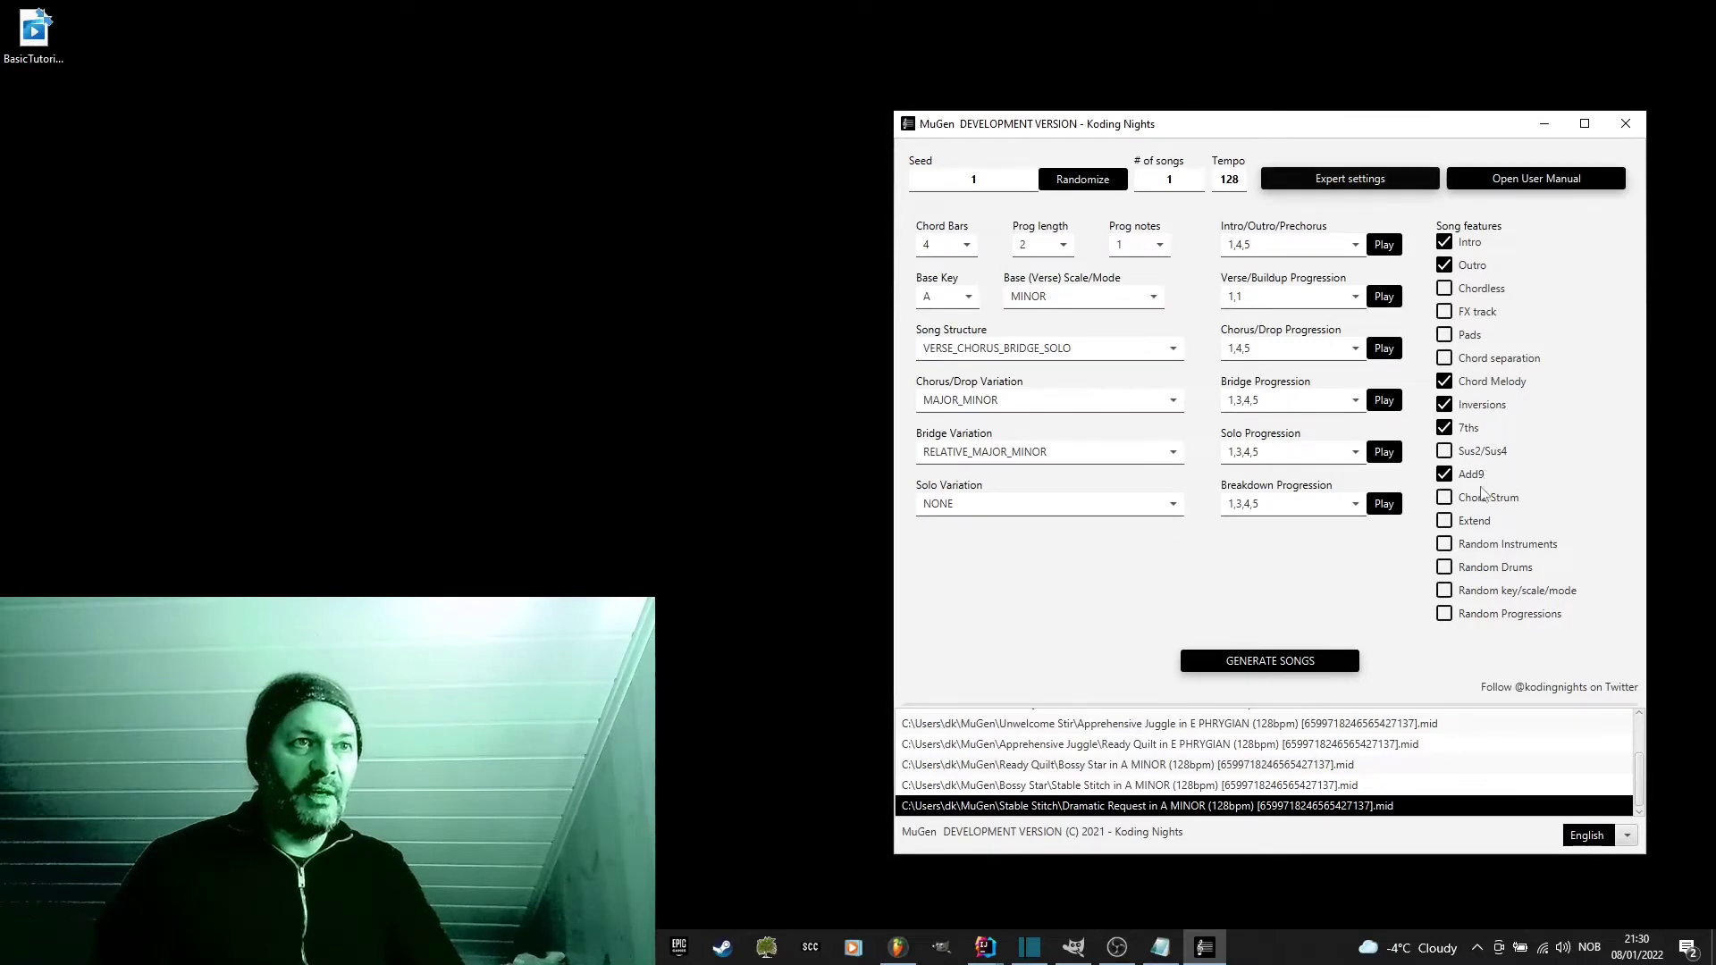
{"action": "left_click", "coordinate": [1383, 186]}
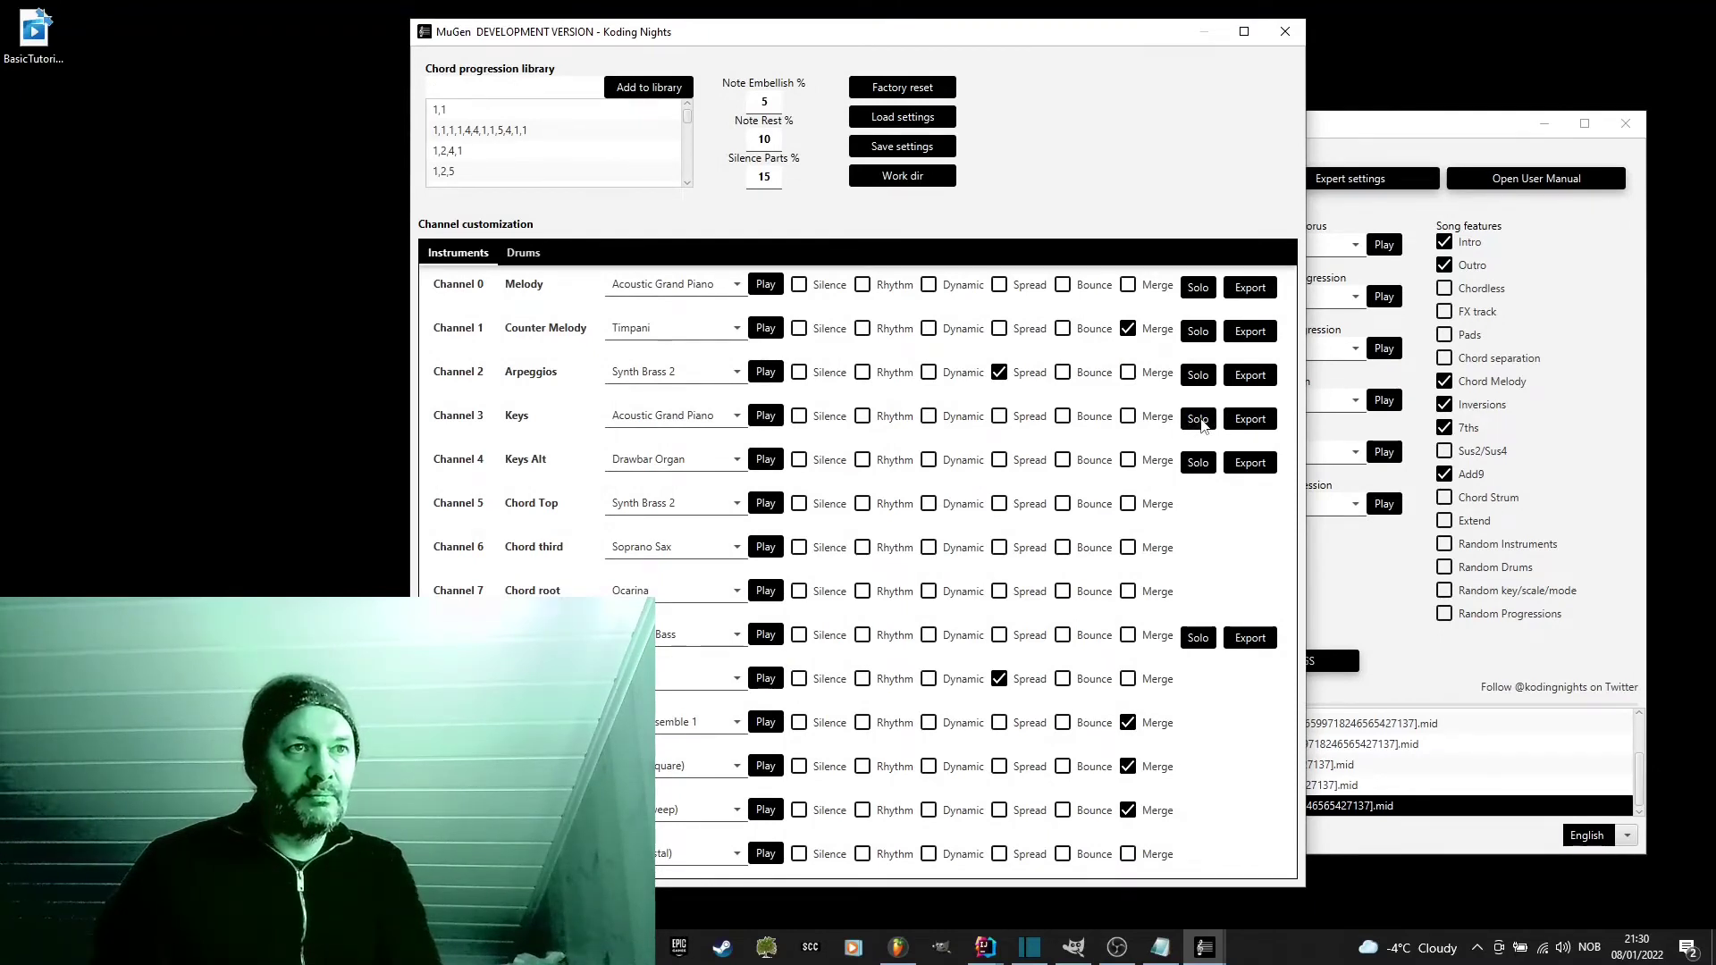
{"action": "left_click", "coordinate": [1285, 32]}
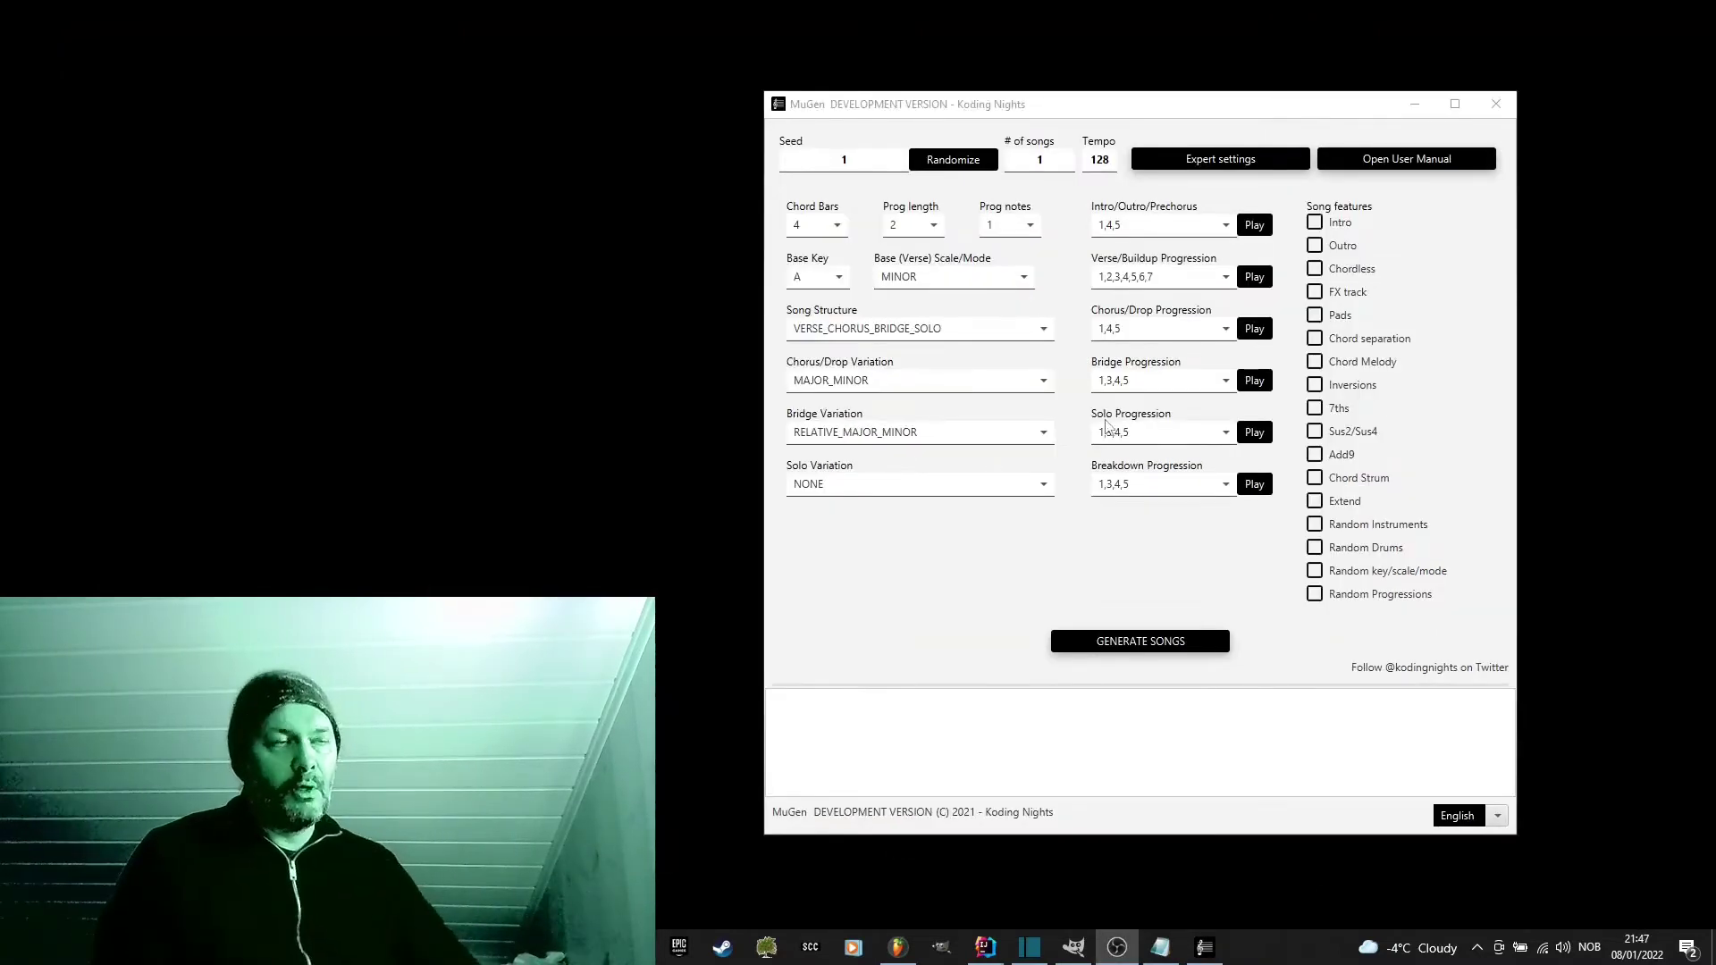
Step: Choose 1,2,3,4,5,6,7 as the Verse/Buildup Progression and play the Keys channel solo from the expert settings
{"action": "left_click", "coordinate": [1147, 279]}
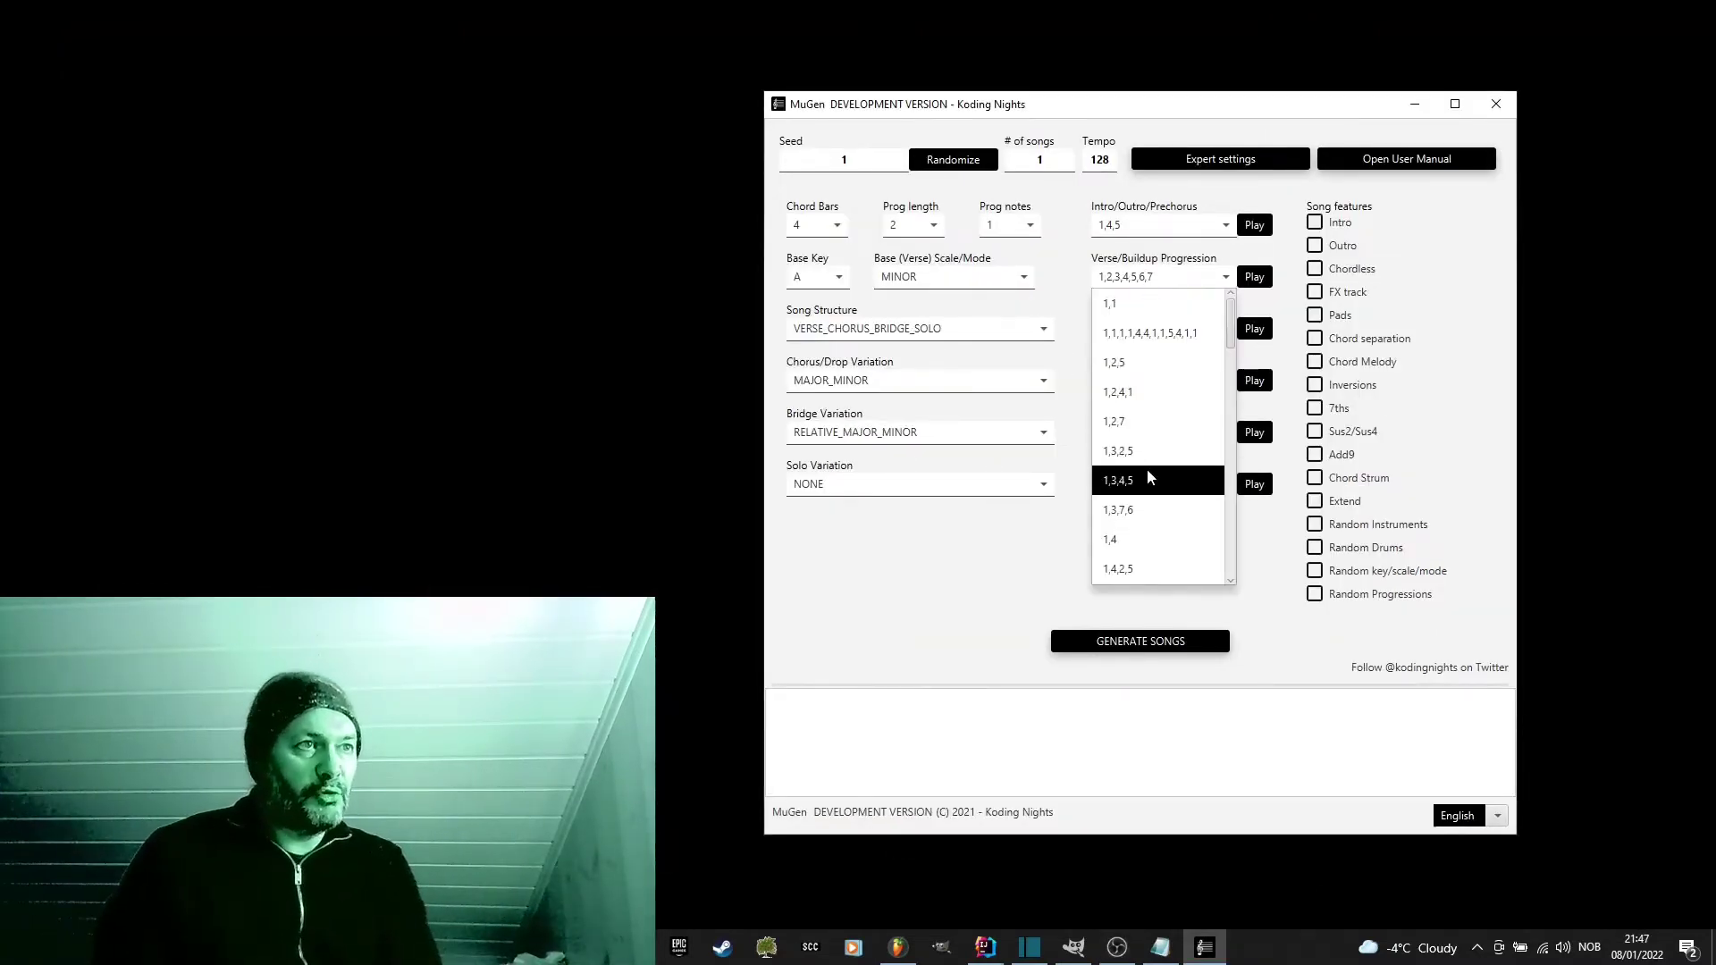
{"action": "scroll", "coordinate": [1149, 478], "scroll_direction": "down", "scroll_amount": 10}
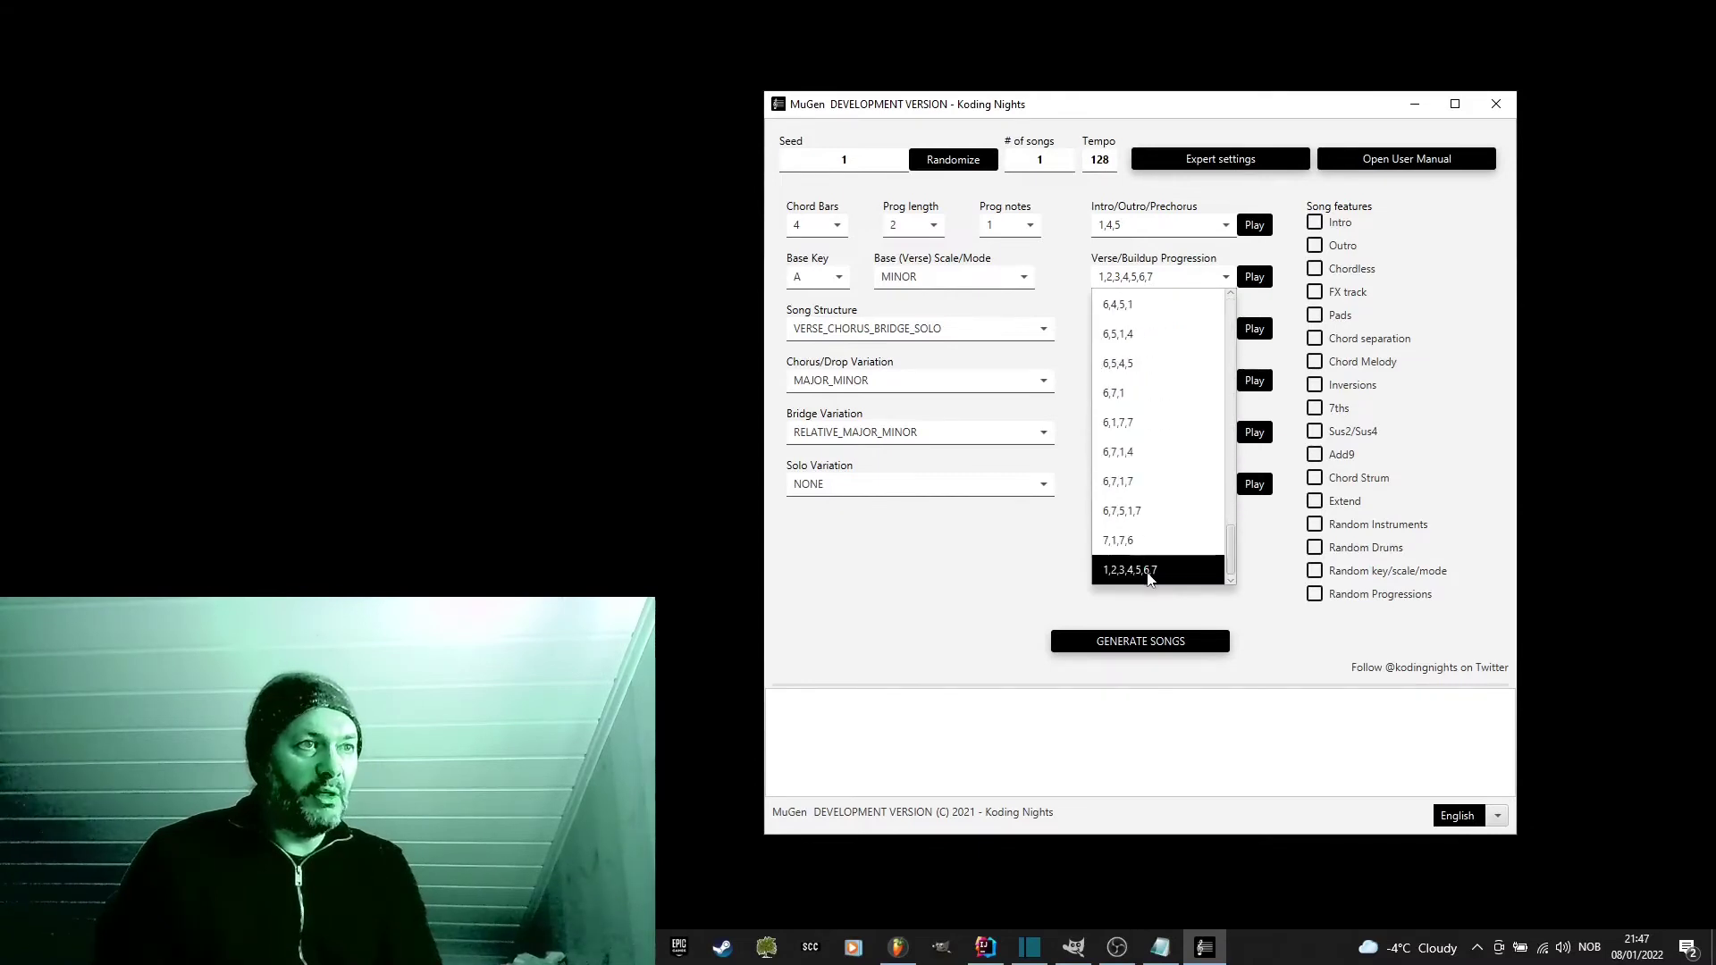
{"action": "left_click", "coordinate": [1148, 572]}
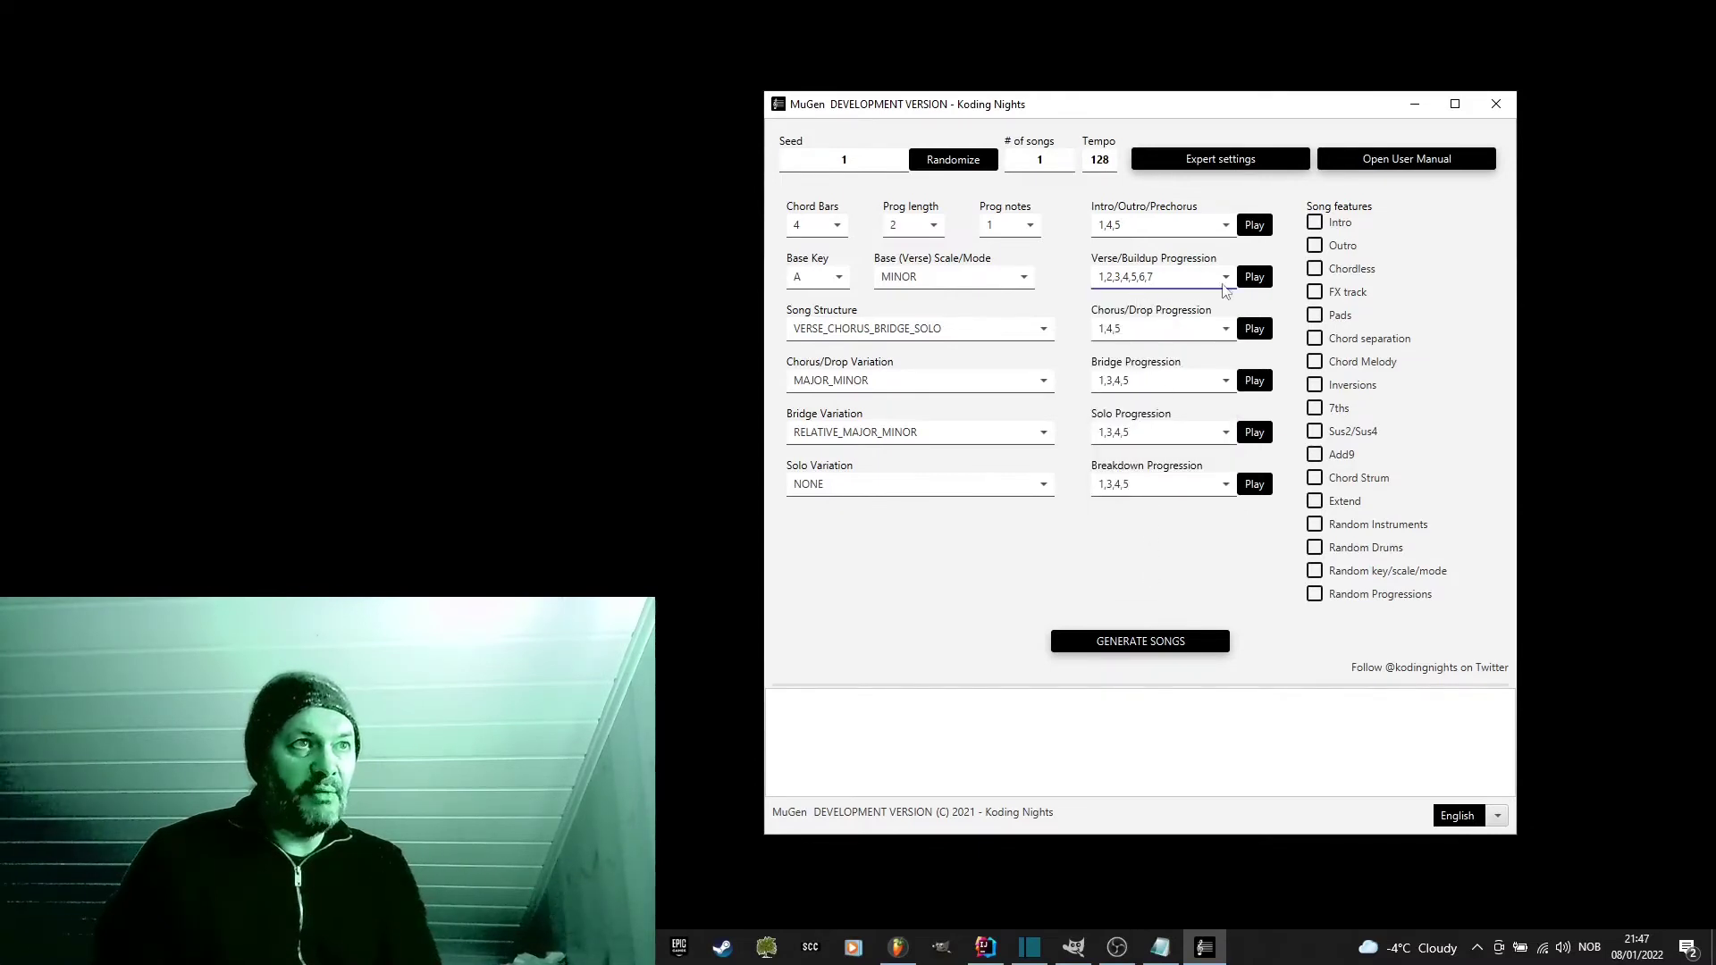
{"action": "left_click", "coordinate": [1216, 161]}
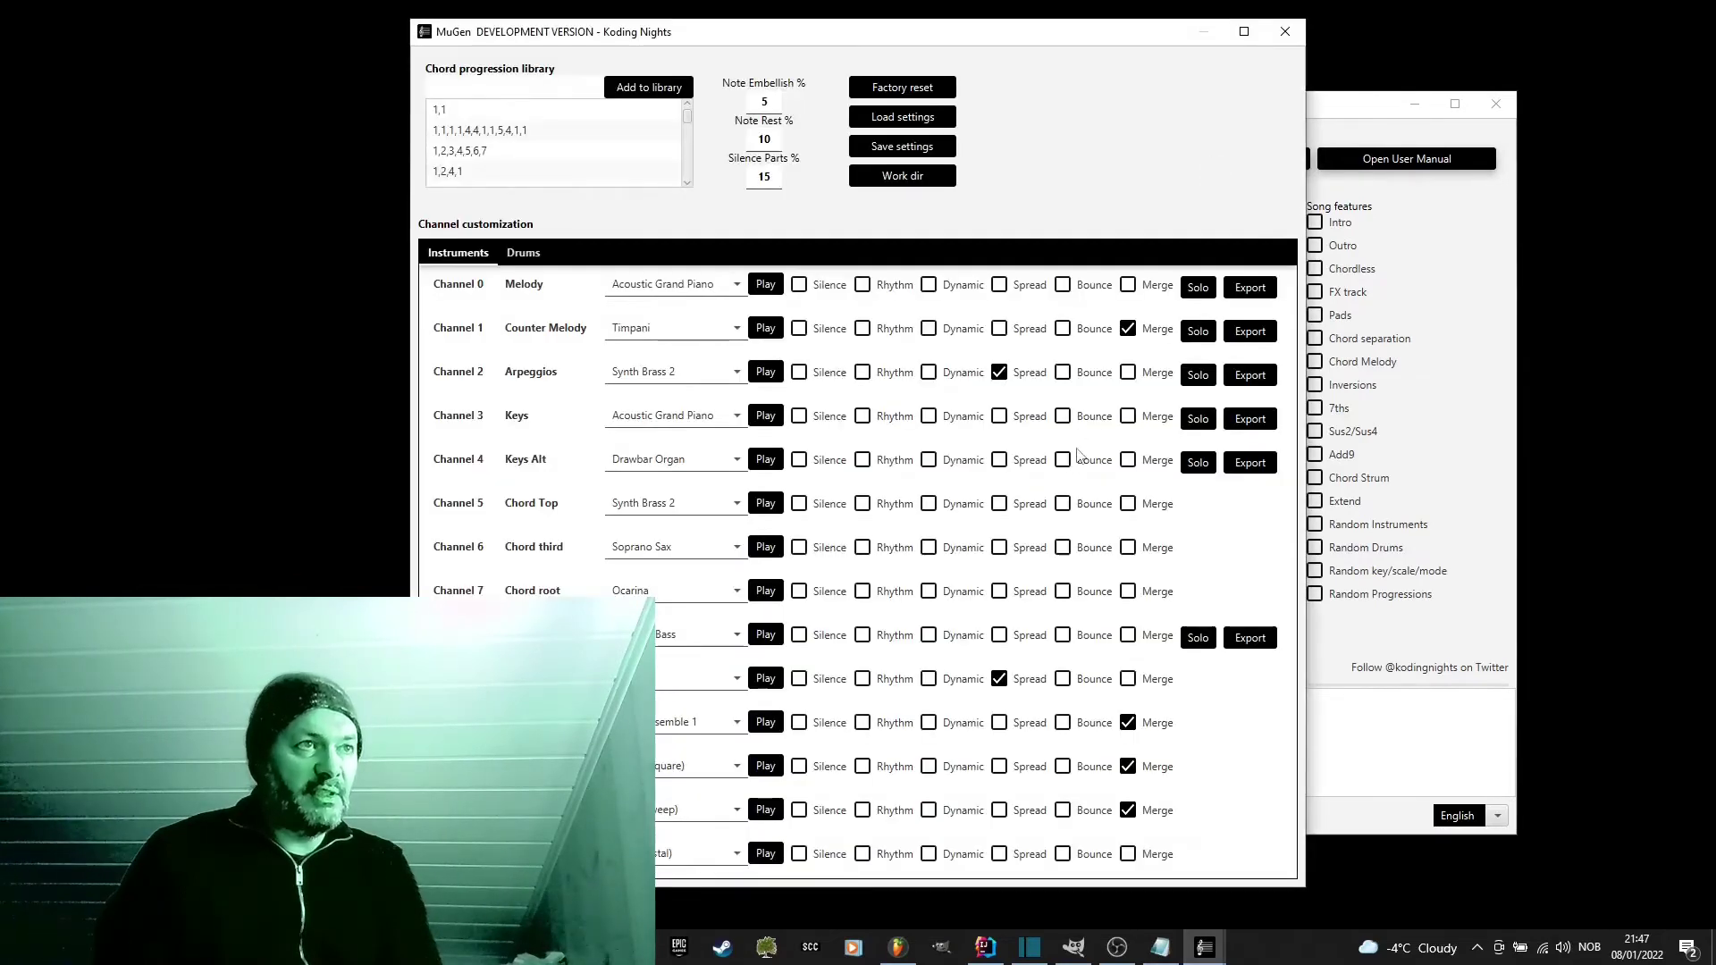
{"action": "left_click", "coordinate": [1196, 420]}
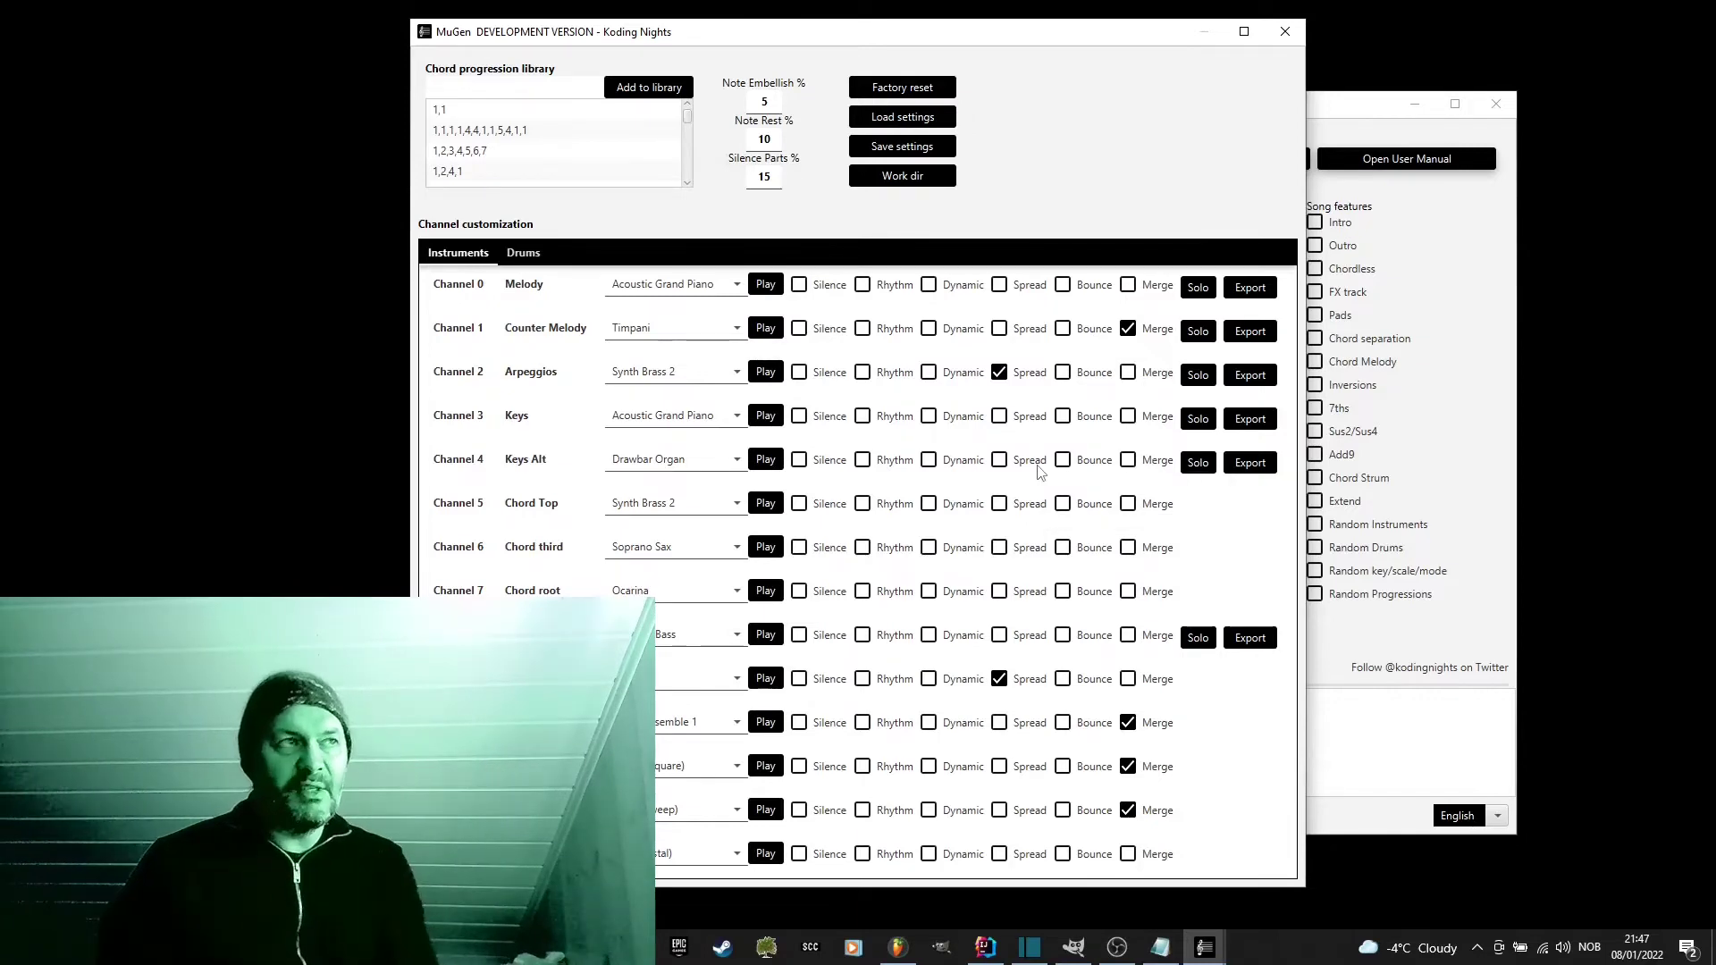
{"action": "left_click", "coordinate": [1284, 35]}
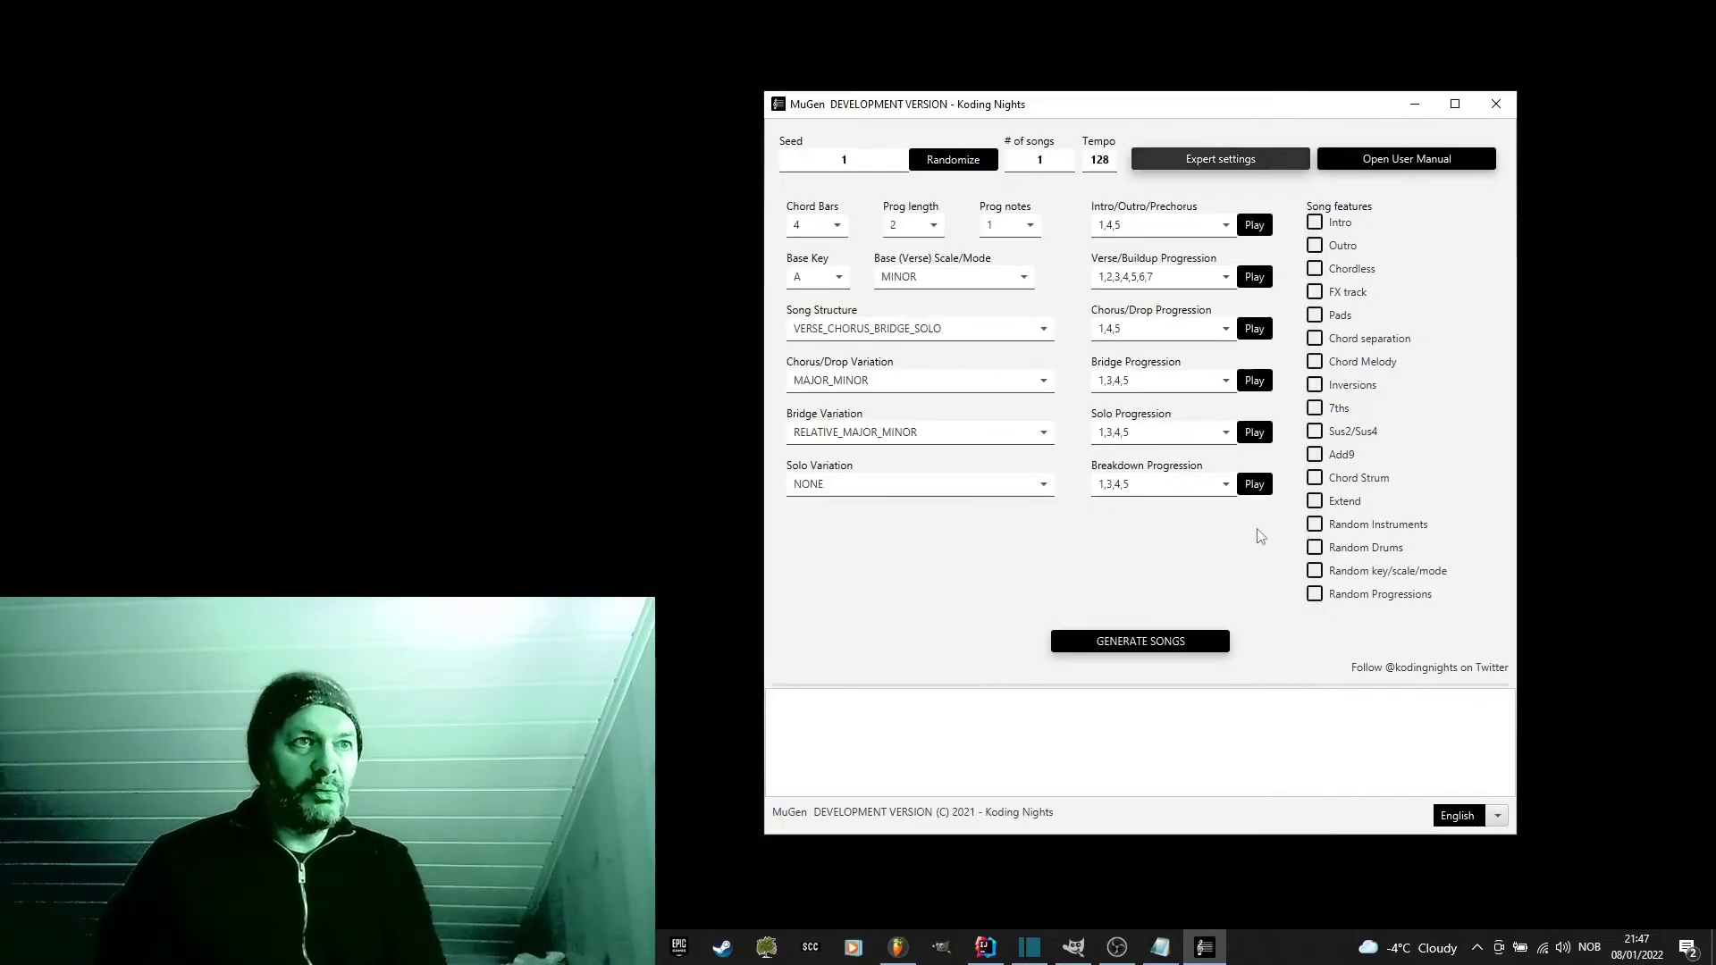
Step: Turn on the Inversions song feature, play the Keys channel solo, and close the expert settings
{"action": "left_click", "coordinate": [1350, 394]}
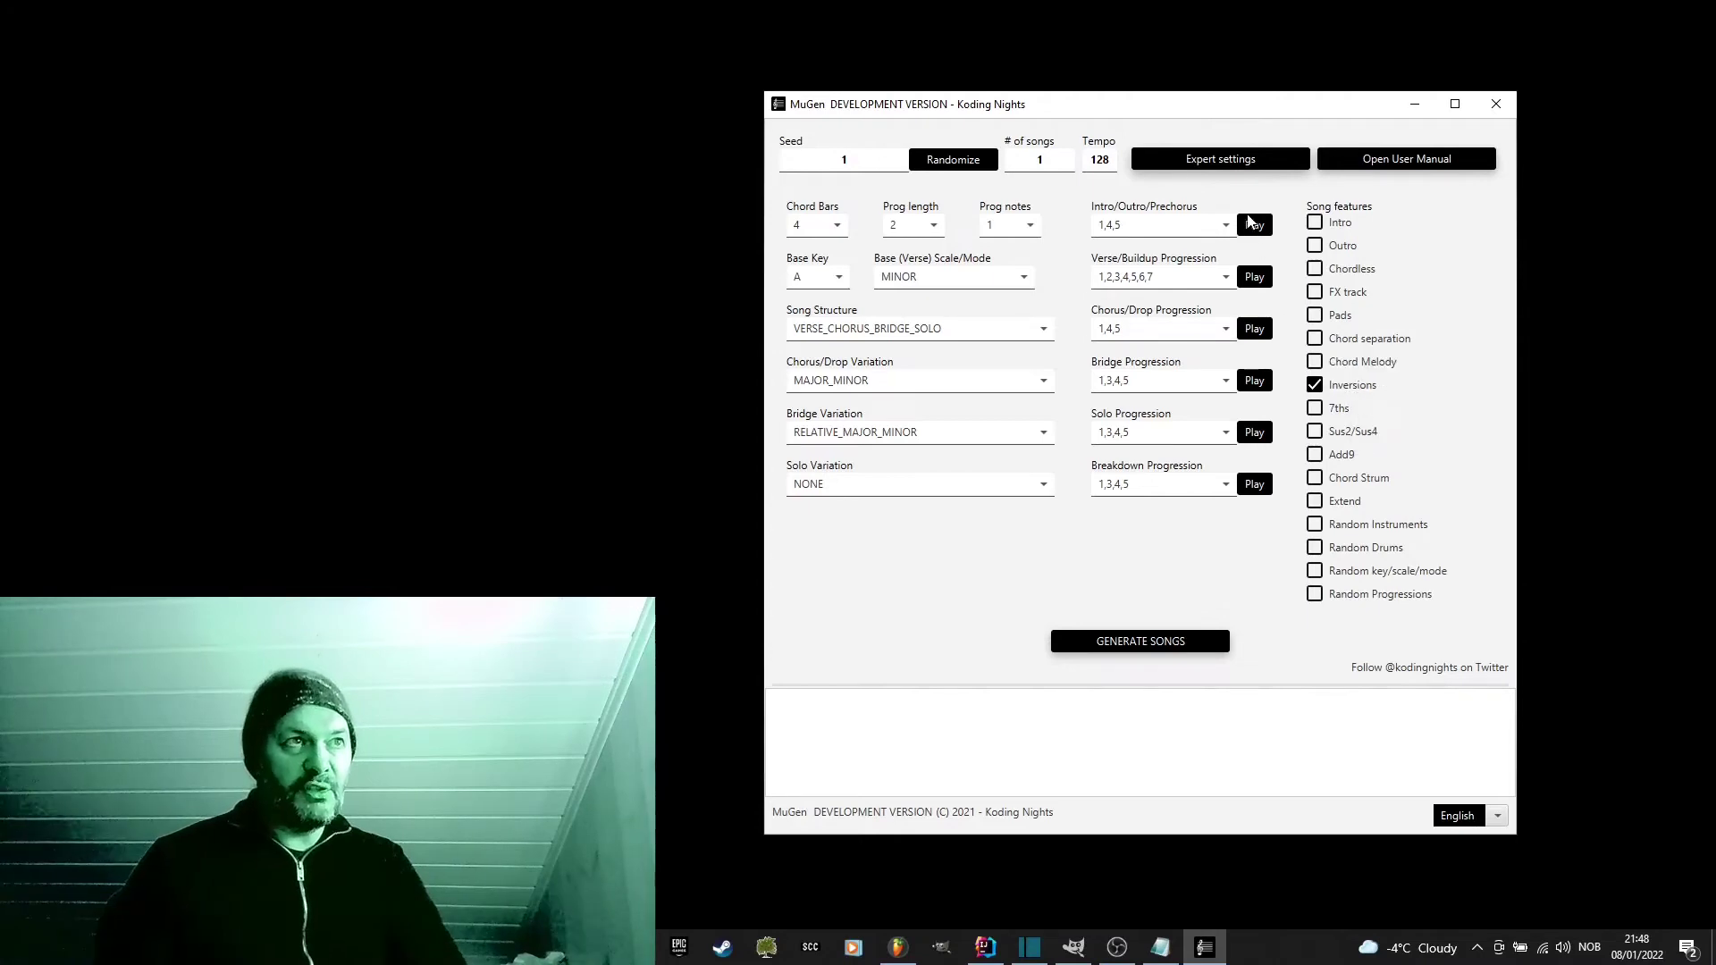
{"action": "left_click", "coordinate": [1232, 168]}
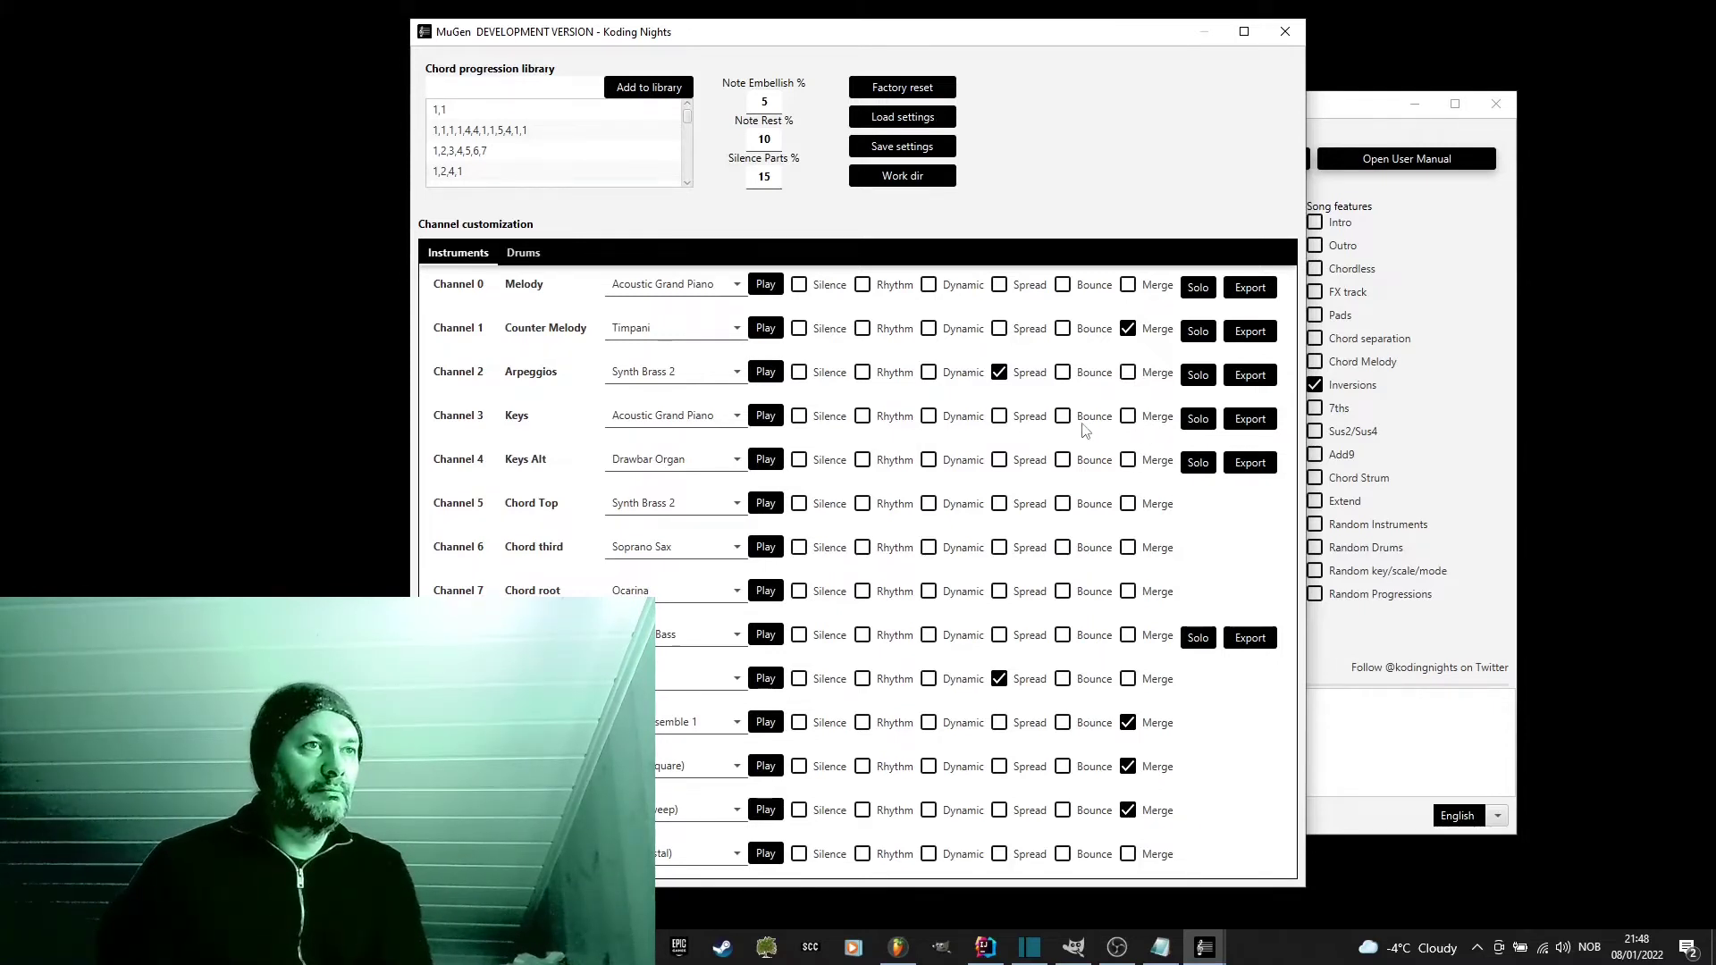
{"action": "mouse_move", "coordinate": [1084, 430]}
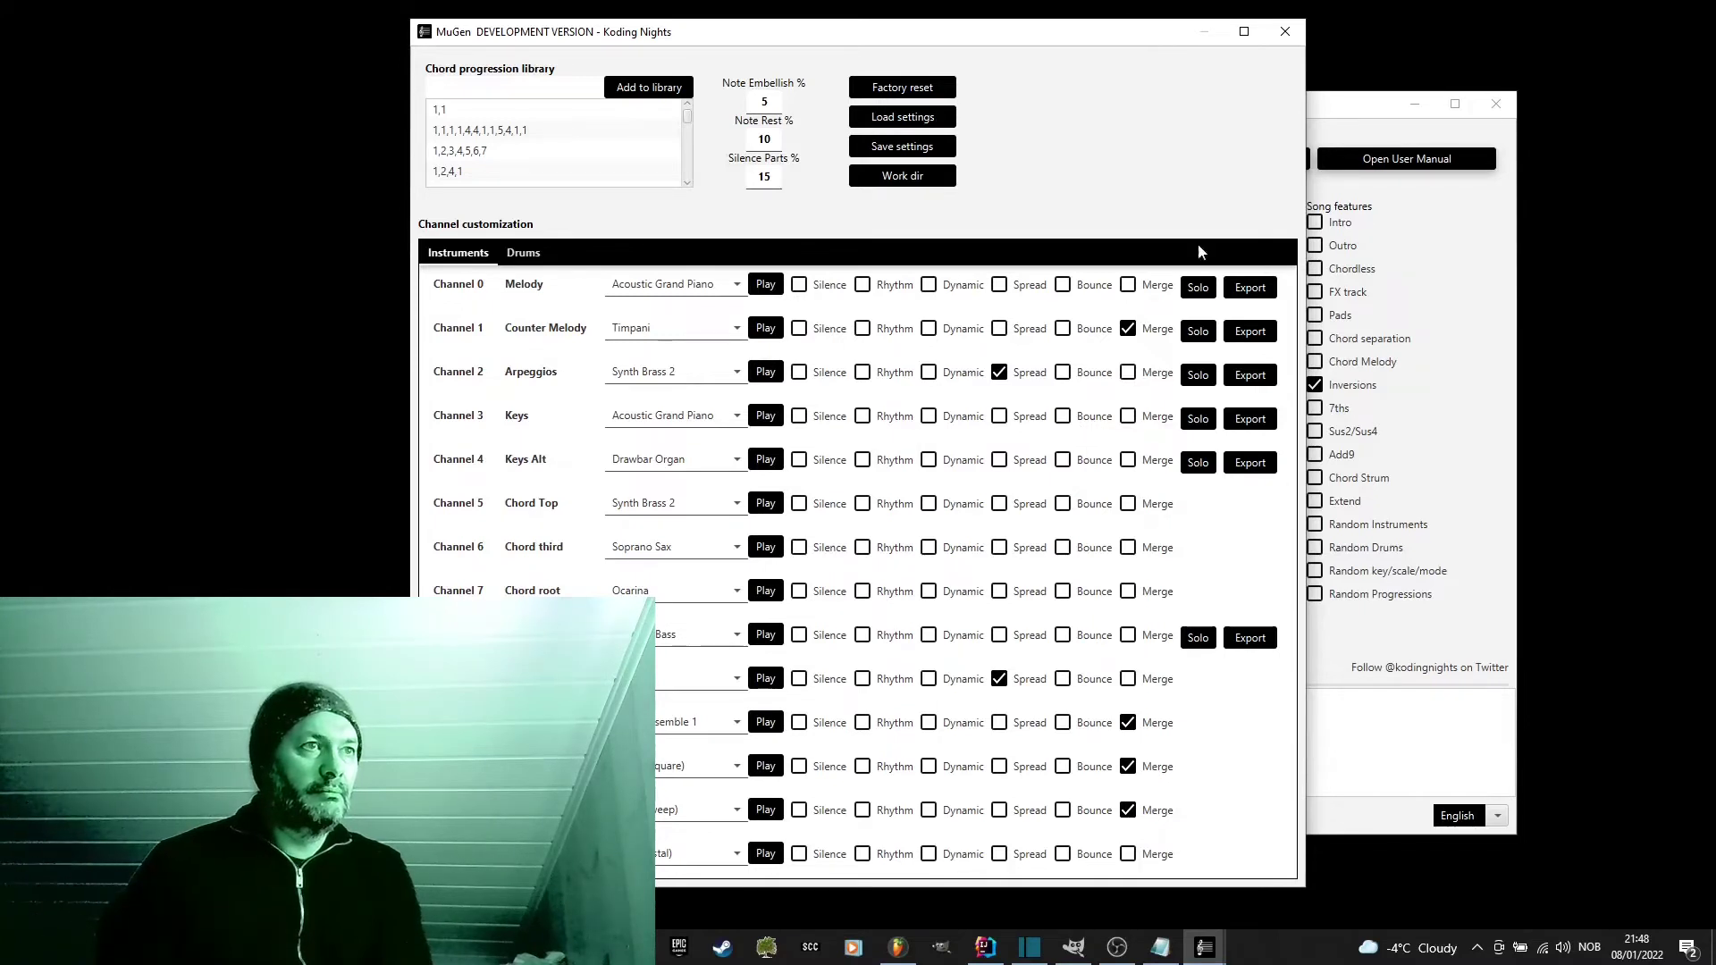
{"action": "key", "text": "Escape"}
Step: Set the Song Structure to VERSE_ONLY and enable the FX track, Pads and Chord separation song features
{"action": "left_click", "coordinate": [907, 329]}
{"action": "left_click", "coordinate": [908, 562]}
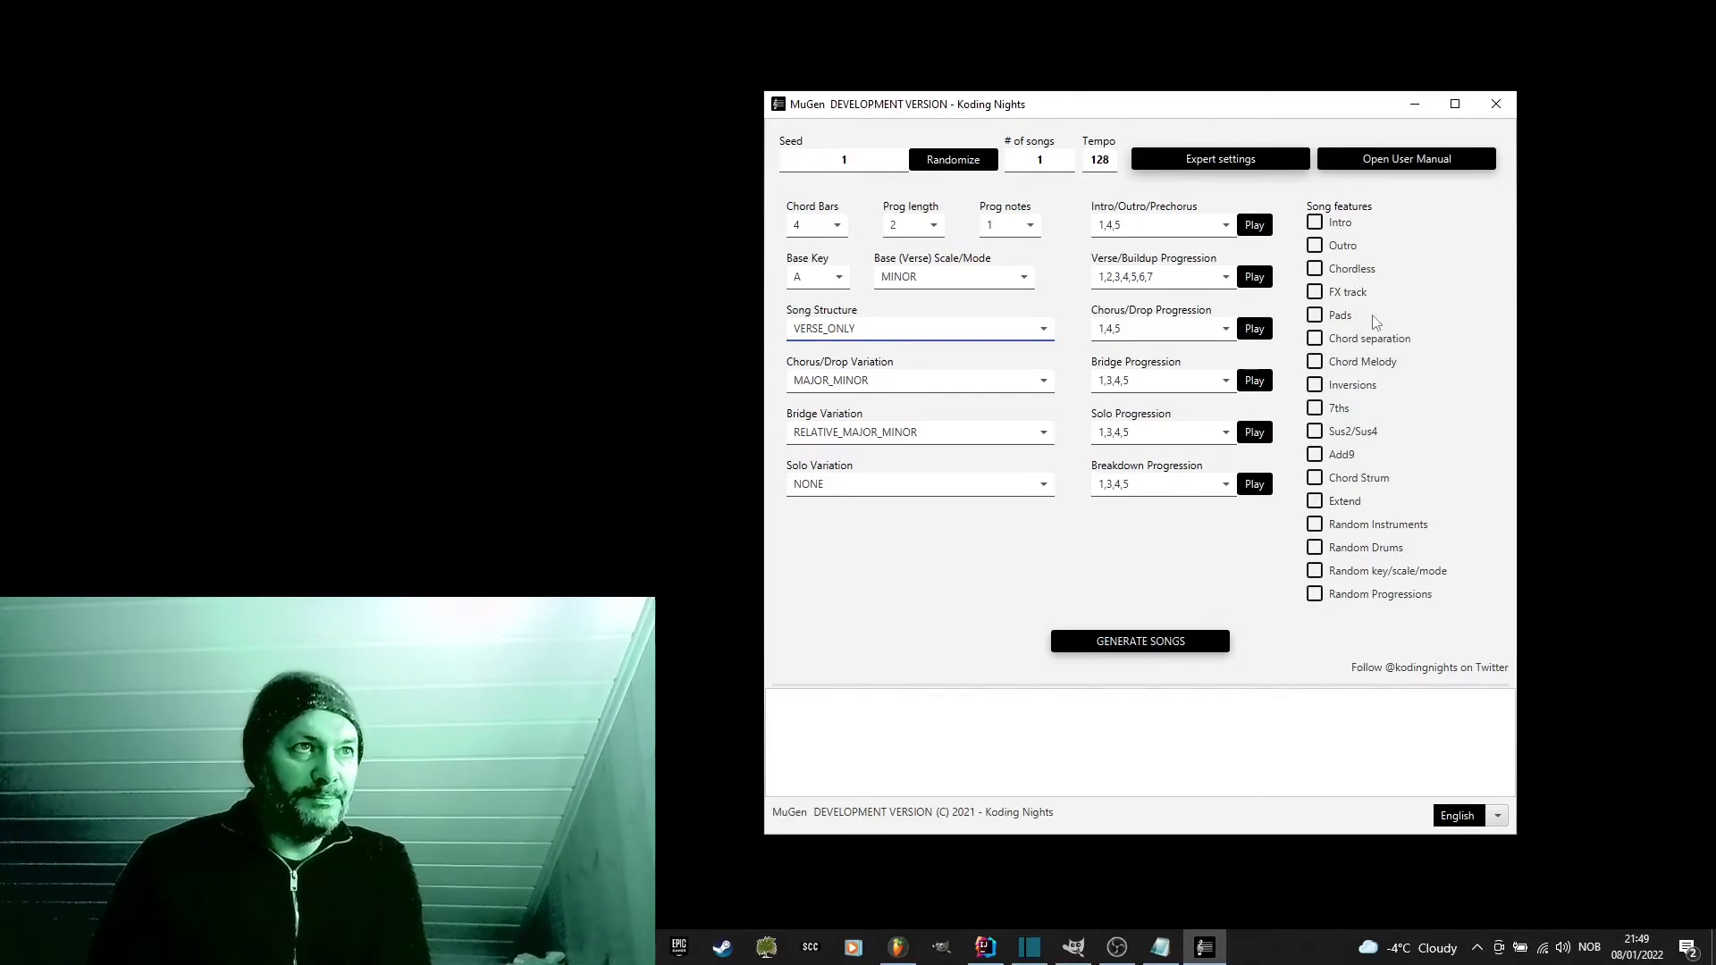
{"action": "left_click", "coordinate": [1353, 298]}
{"action": "left_click", "coordinate": [1346, 324]}
{"action": "left_click", "coordinate": [1378, 343]}
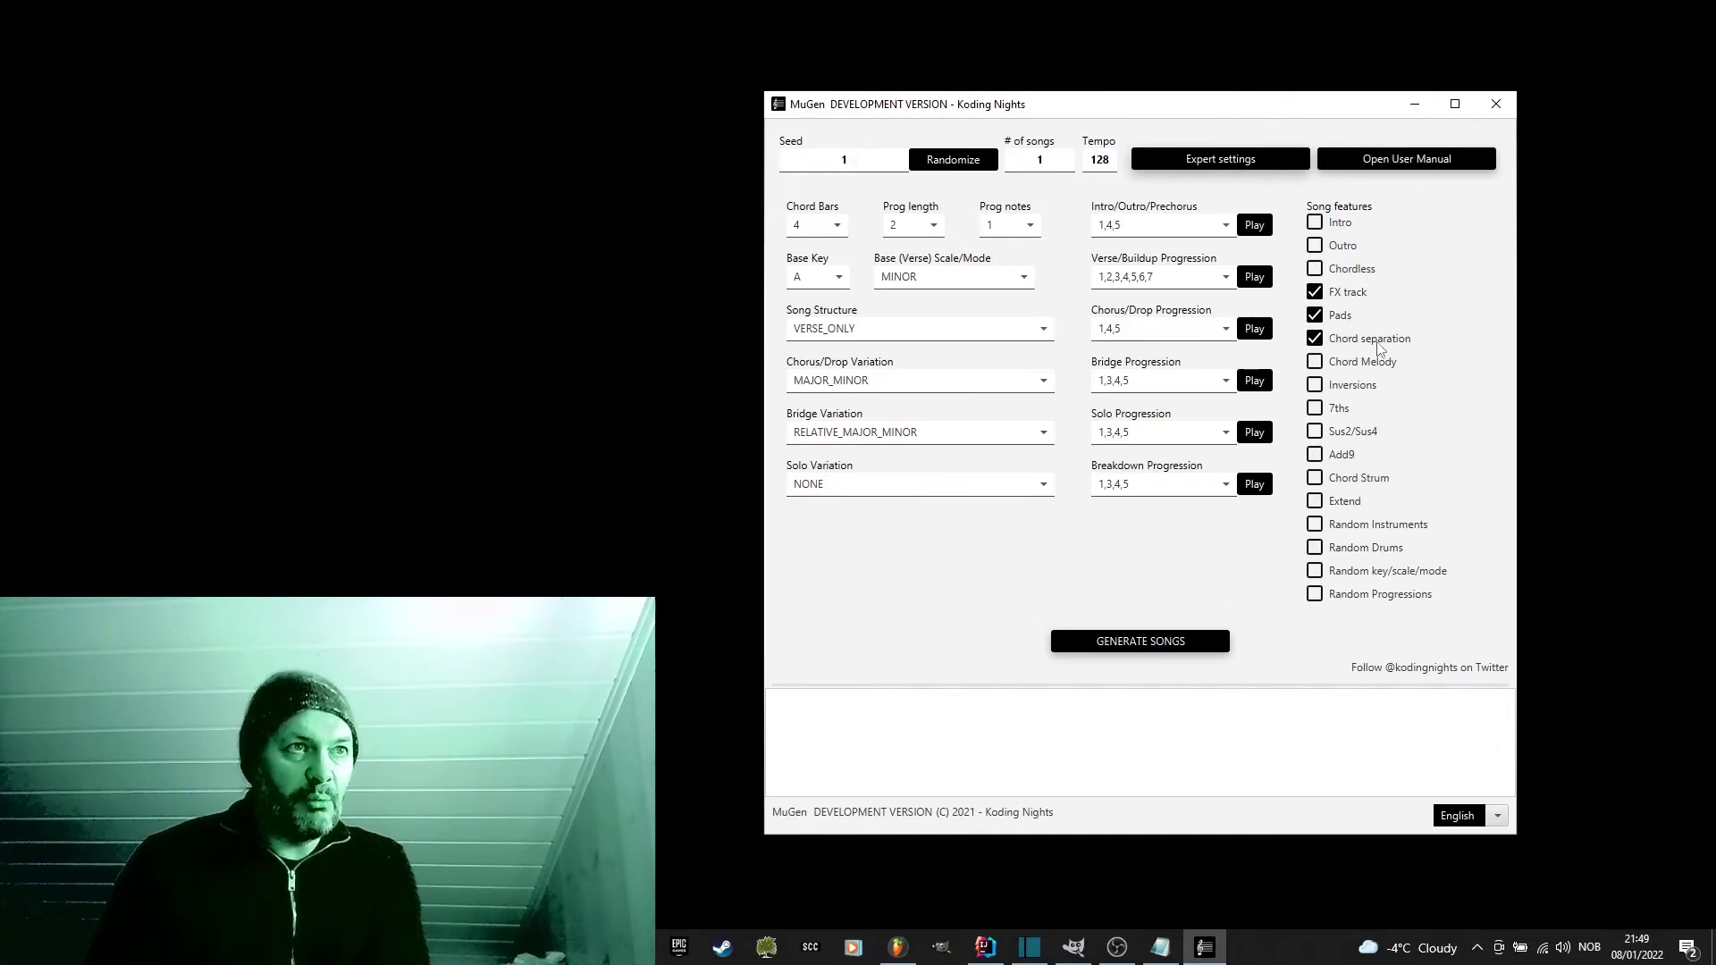
Step: Enable the Inversions, 7ths, Sus2/Sus4 and Add9 song features
{"action": "left_click", "coordinate": [1362, 394]}
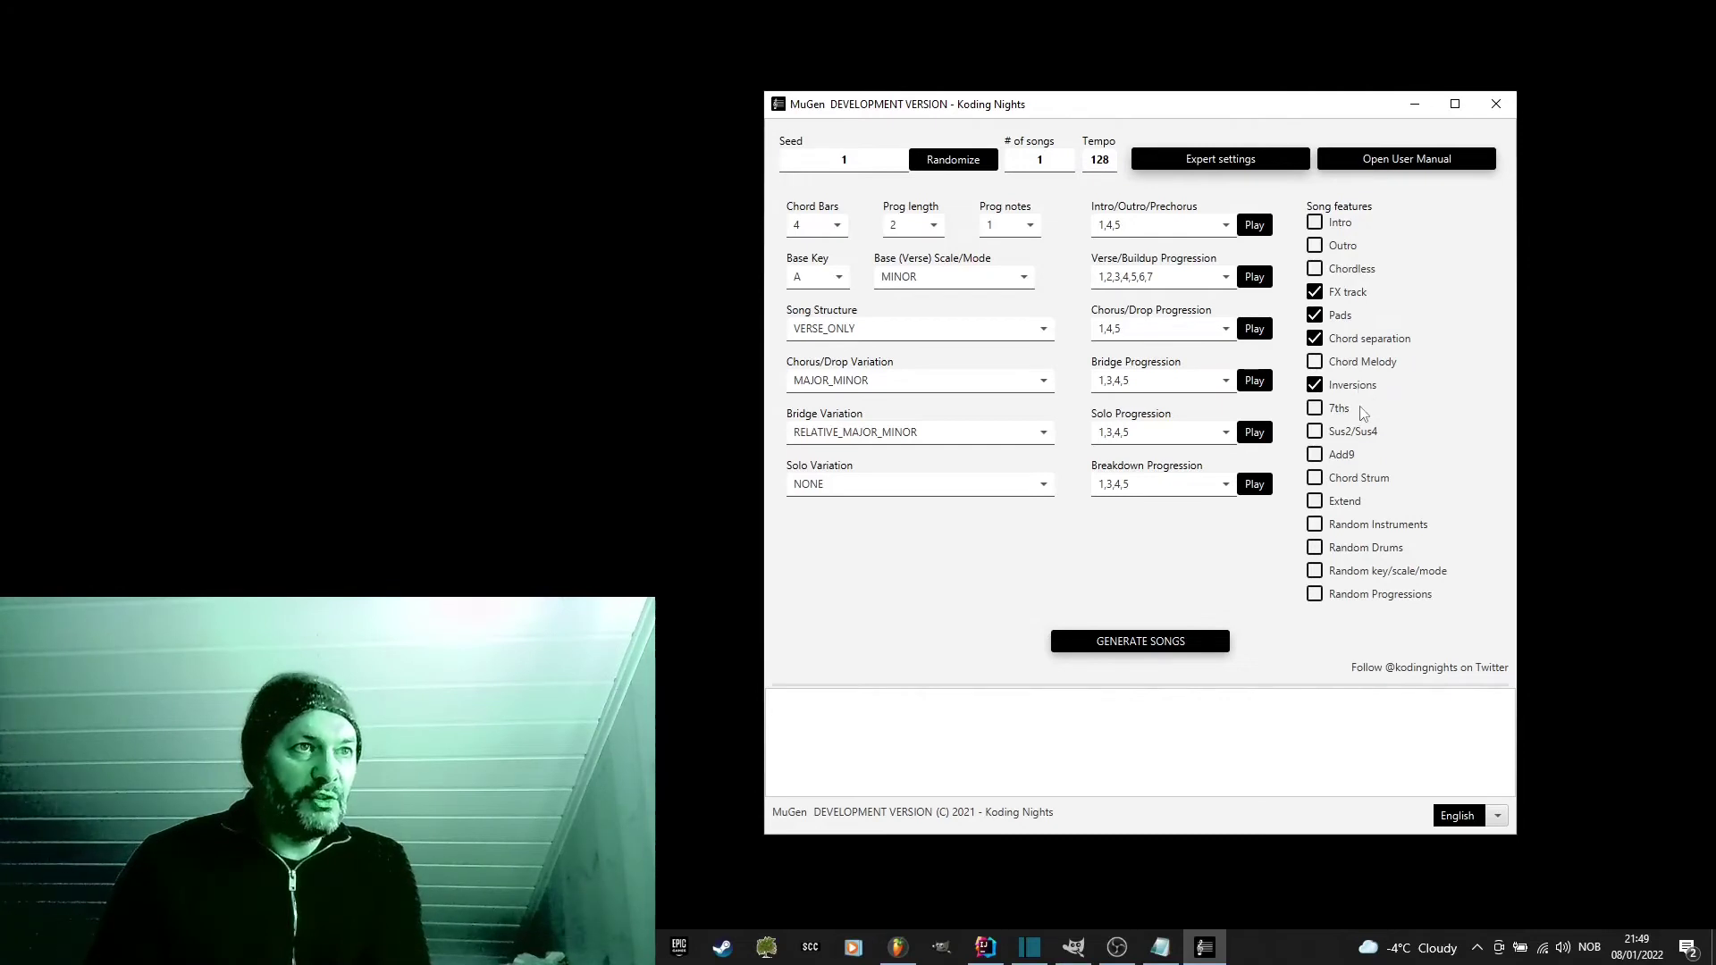
{"action": "left_click", "coordinate": [1339, 411]}
{"action": "left_click", "coordinate": [1345, 435]}
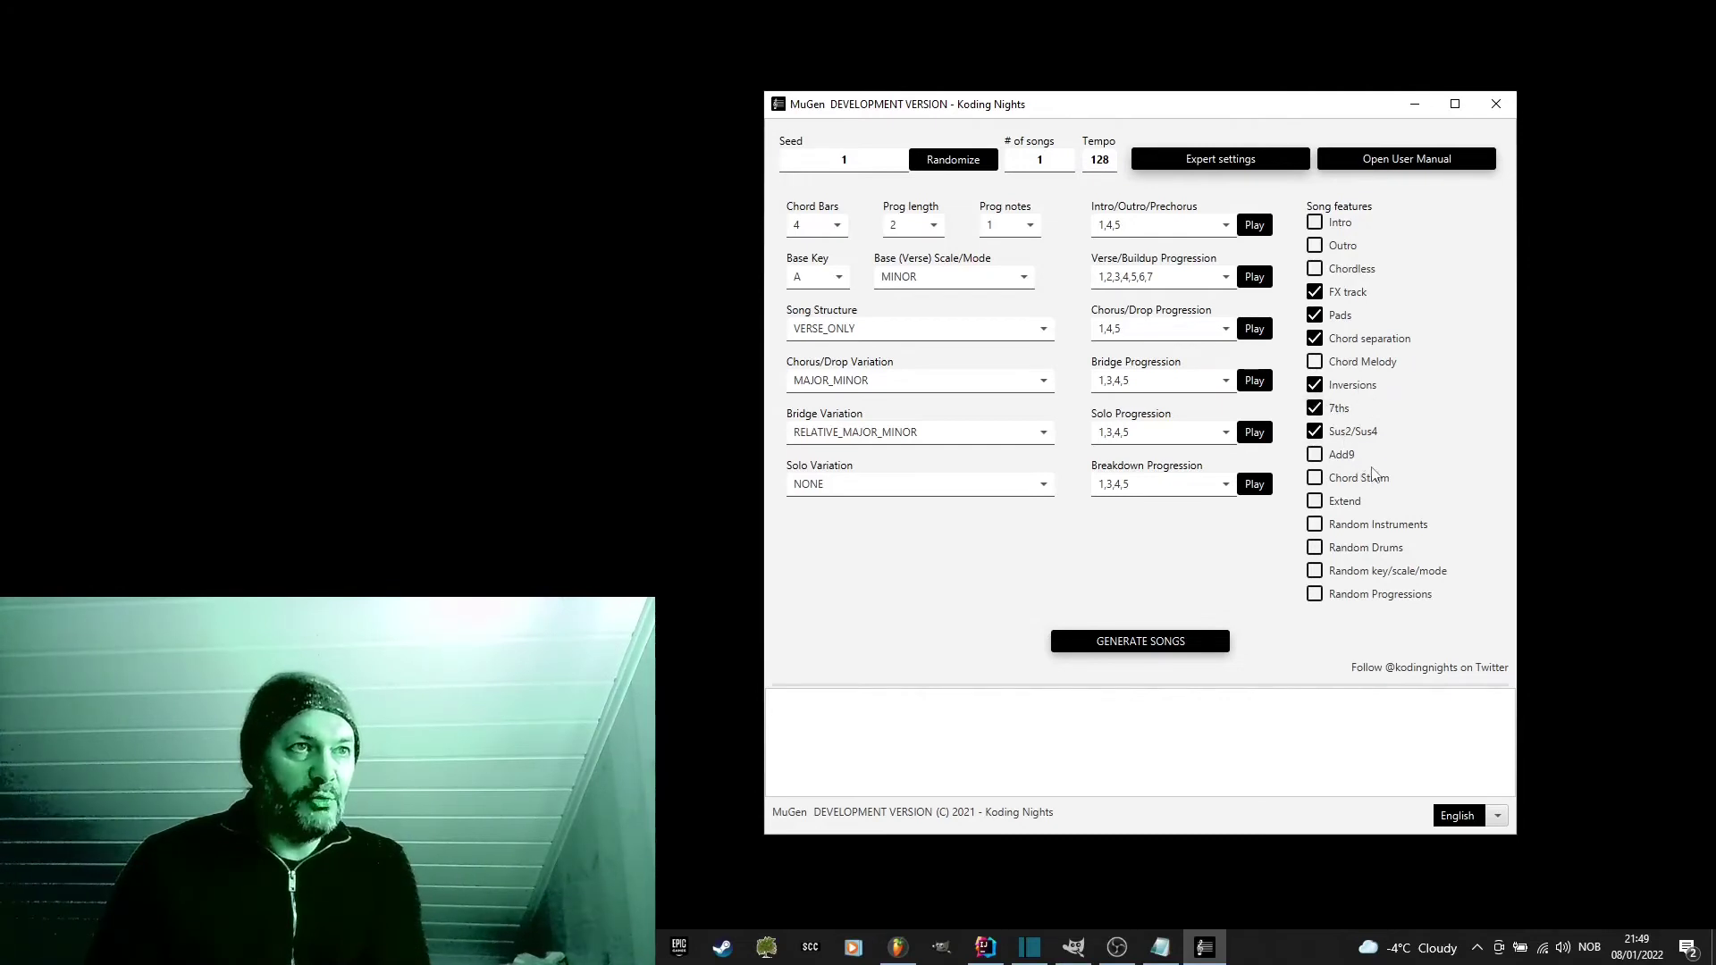
{"action": "left_click", "coordinate": [1332, 458]}
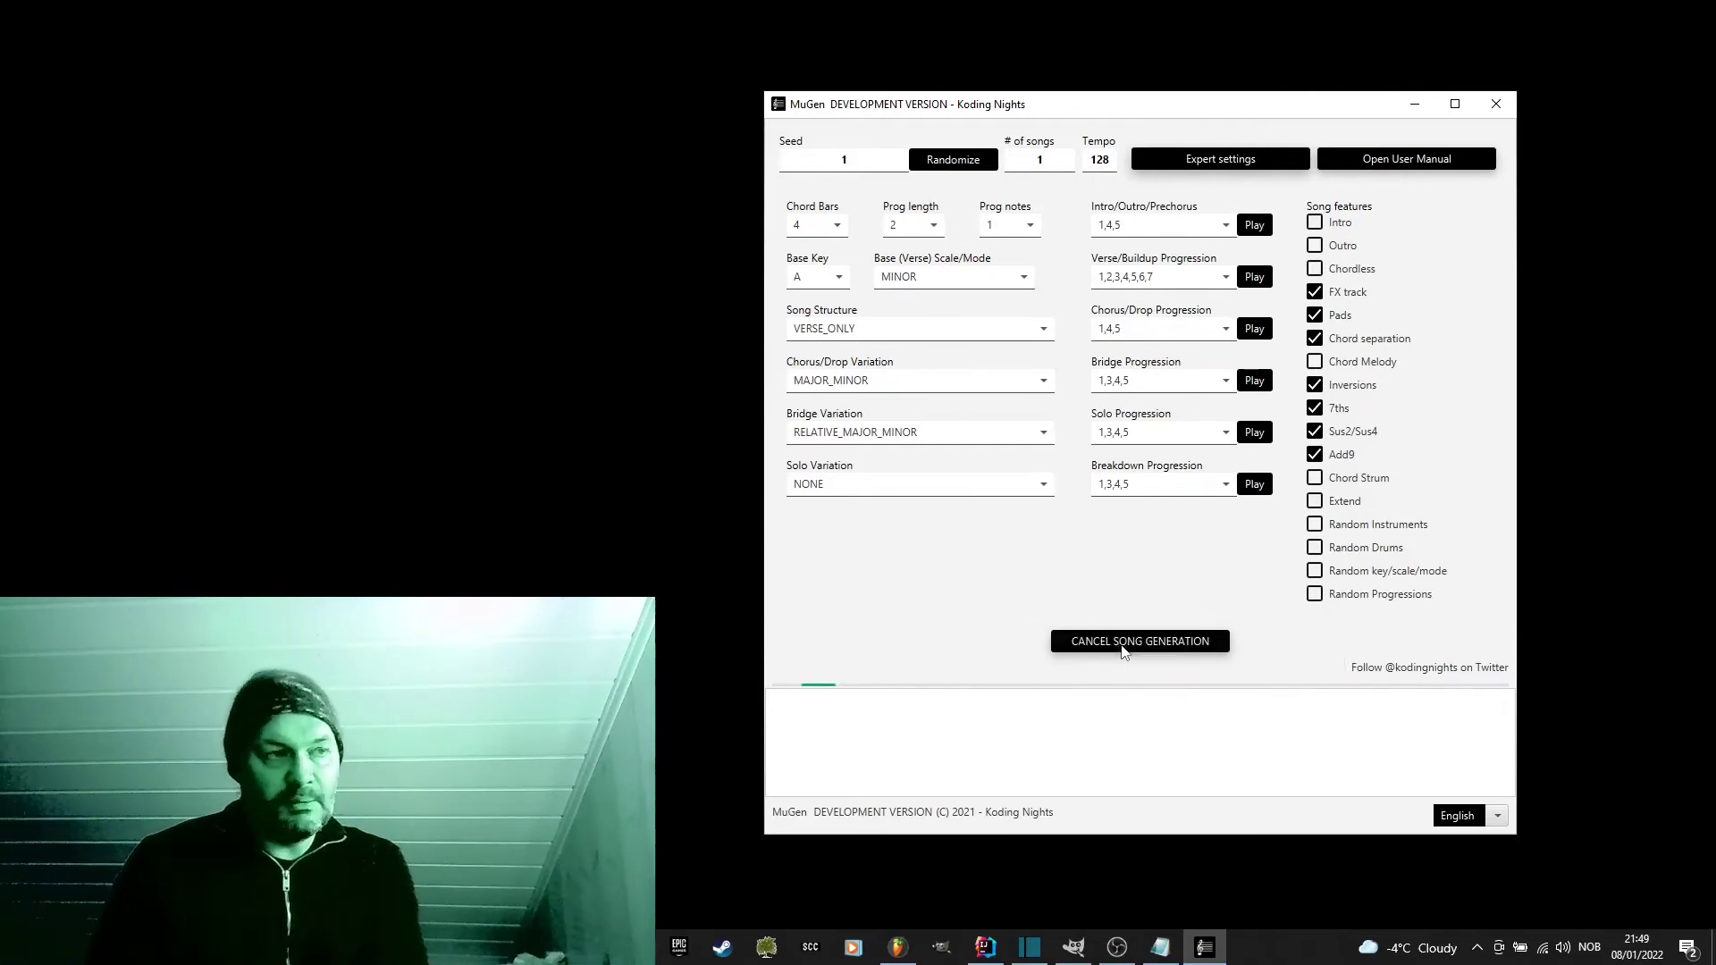
Step: Generate one song with the current settings, play its MIDI file in Windows Media Player, and close the player
{"action": "left_click", "coordinate": [1124, 651]}
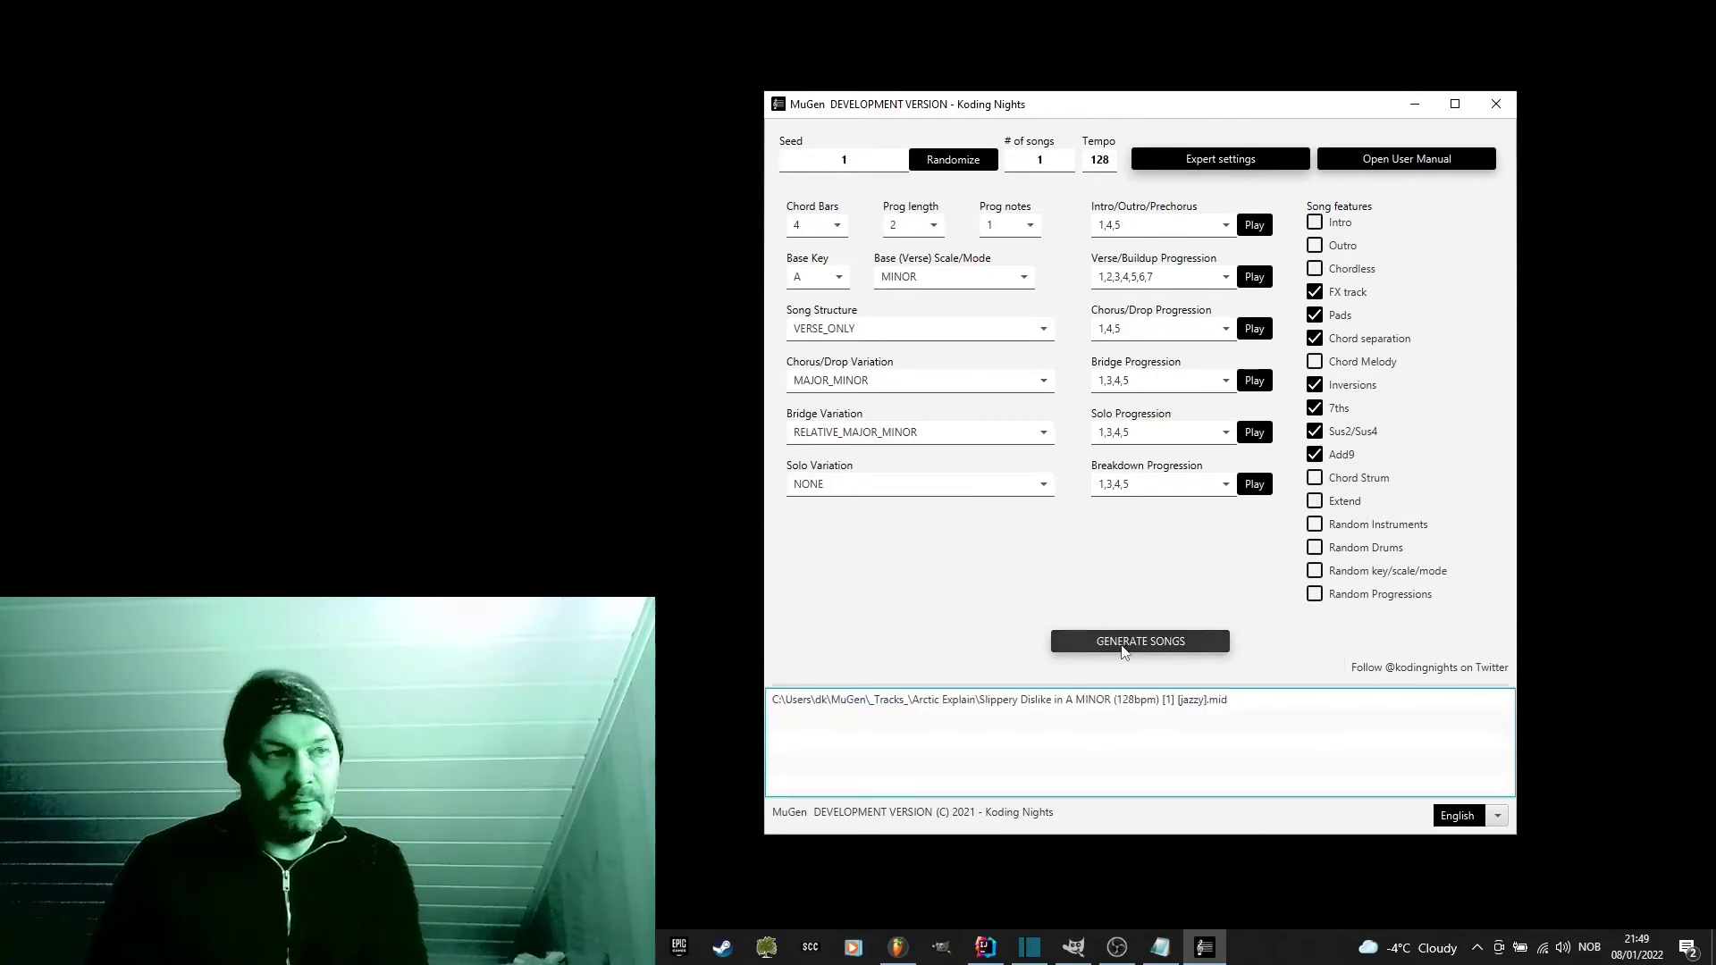
{"action": "double_click", "coordinate": [1120, 700]}
{"action": "left_click_drag", "start_coordinate": [771, 350], "coordinate": [943, 352]}
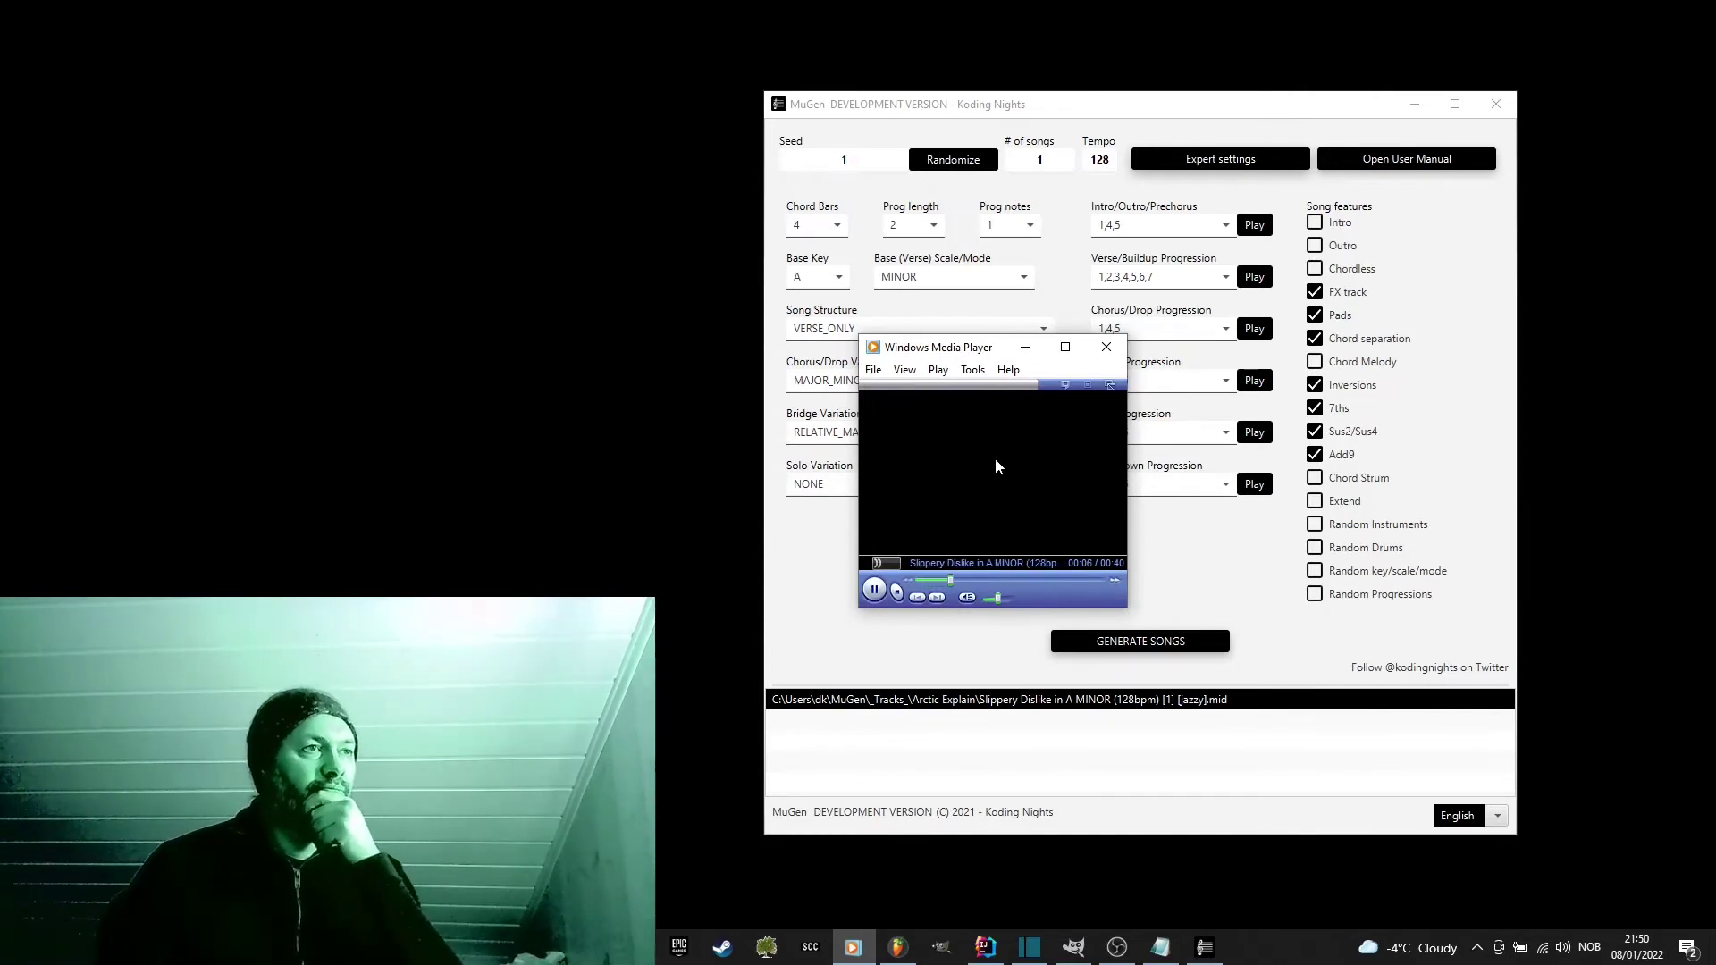
{"action": "left_click_drag", "start_coordinate": [966, 351], "coordinate": [994, 448]}
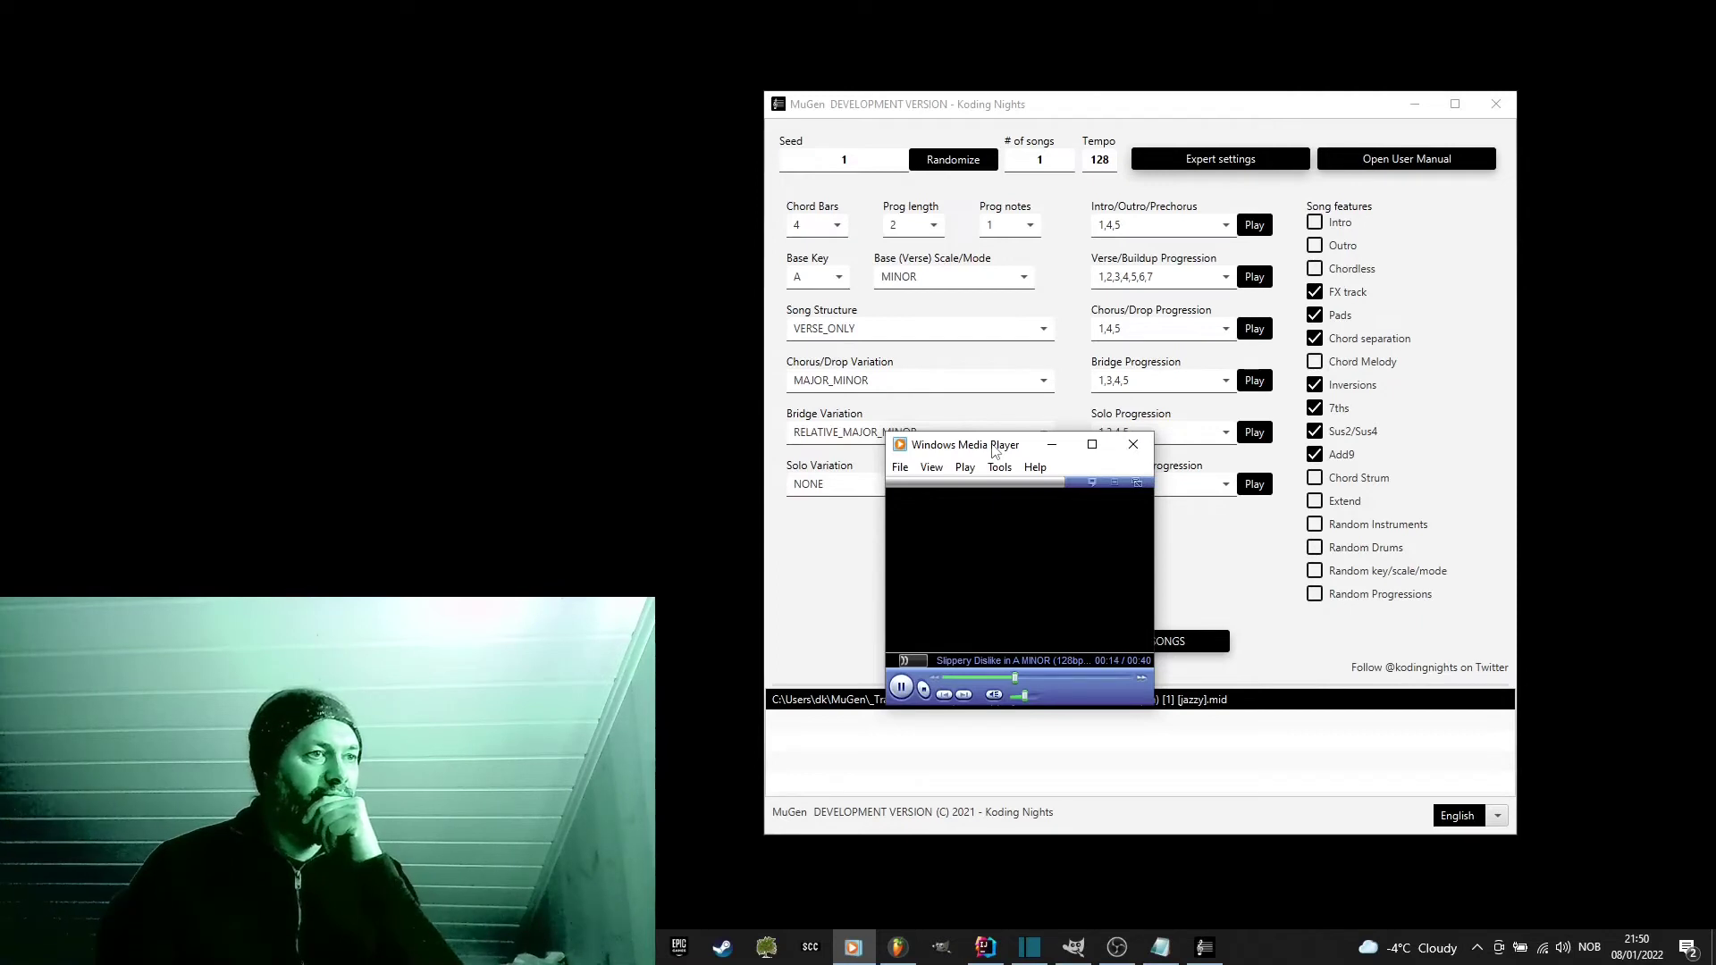
{"action": "left_click", "coordinate": [1133, 445]}
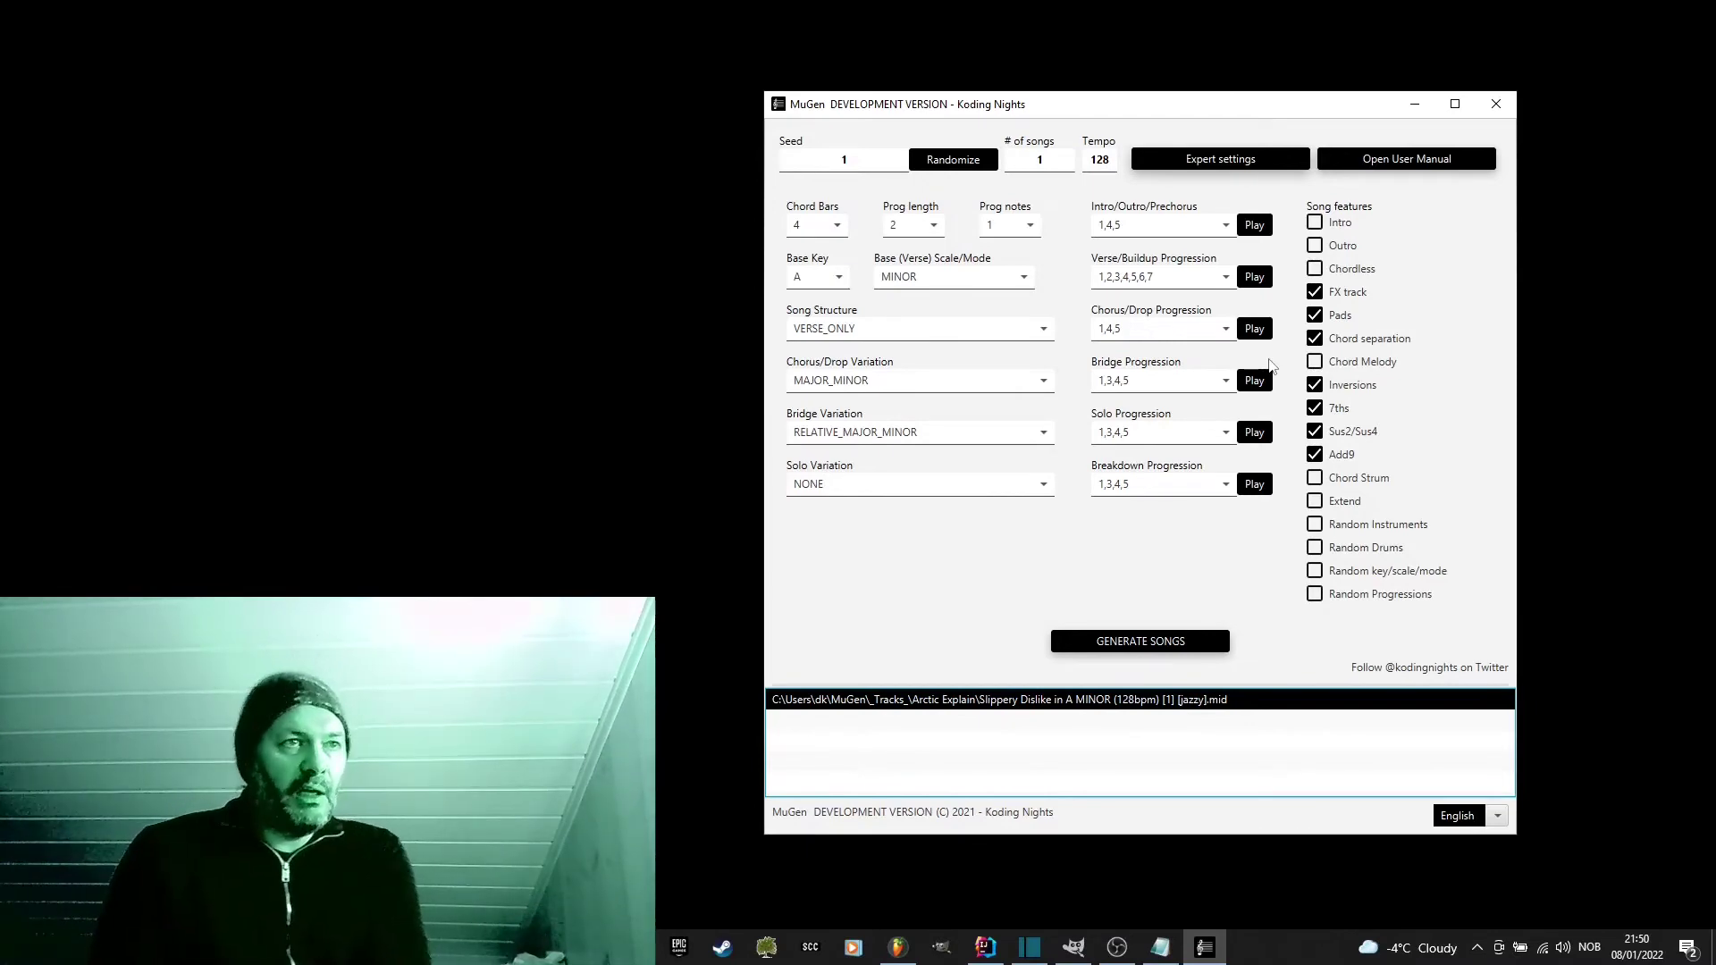
Step: Set Silence Parts % to 50 in the expert settings
{"action": "left_click", "coordinate": [1218, 159]}
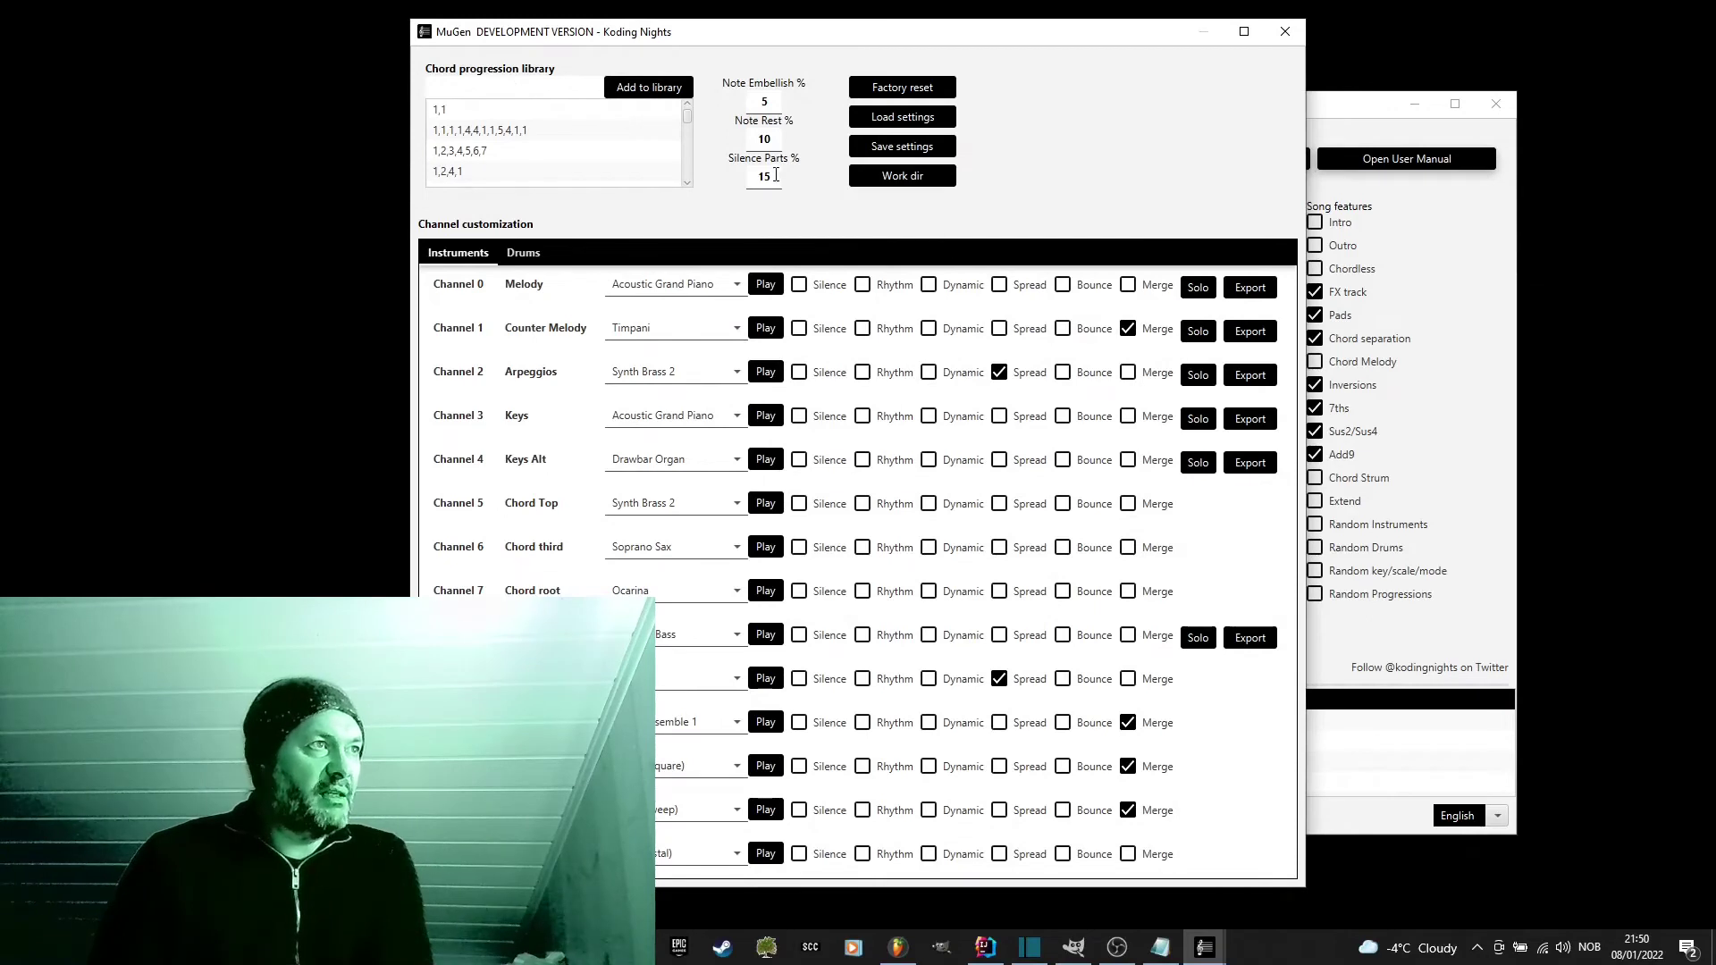
{"action": "double_click", "coordinate": [756, 176]}
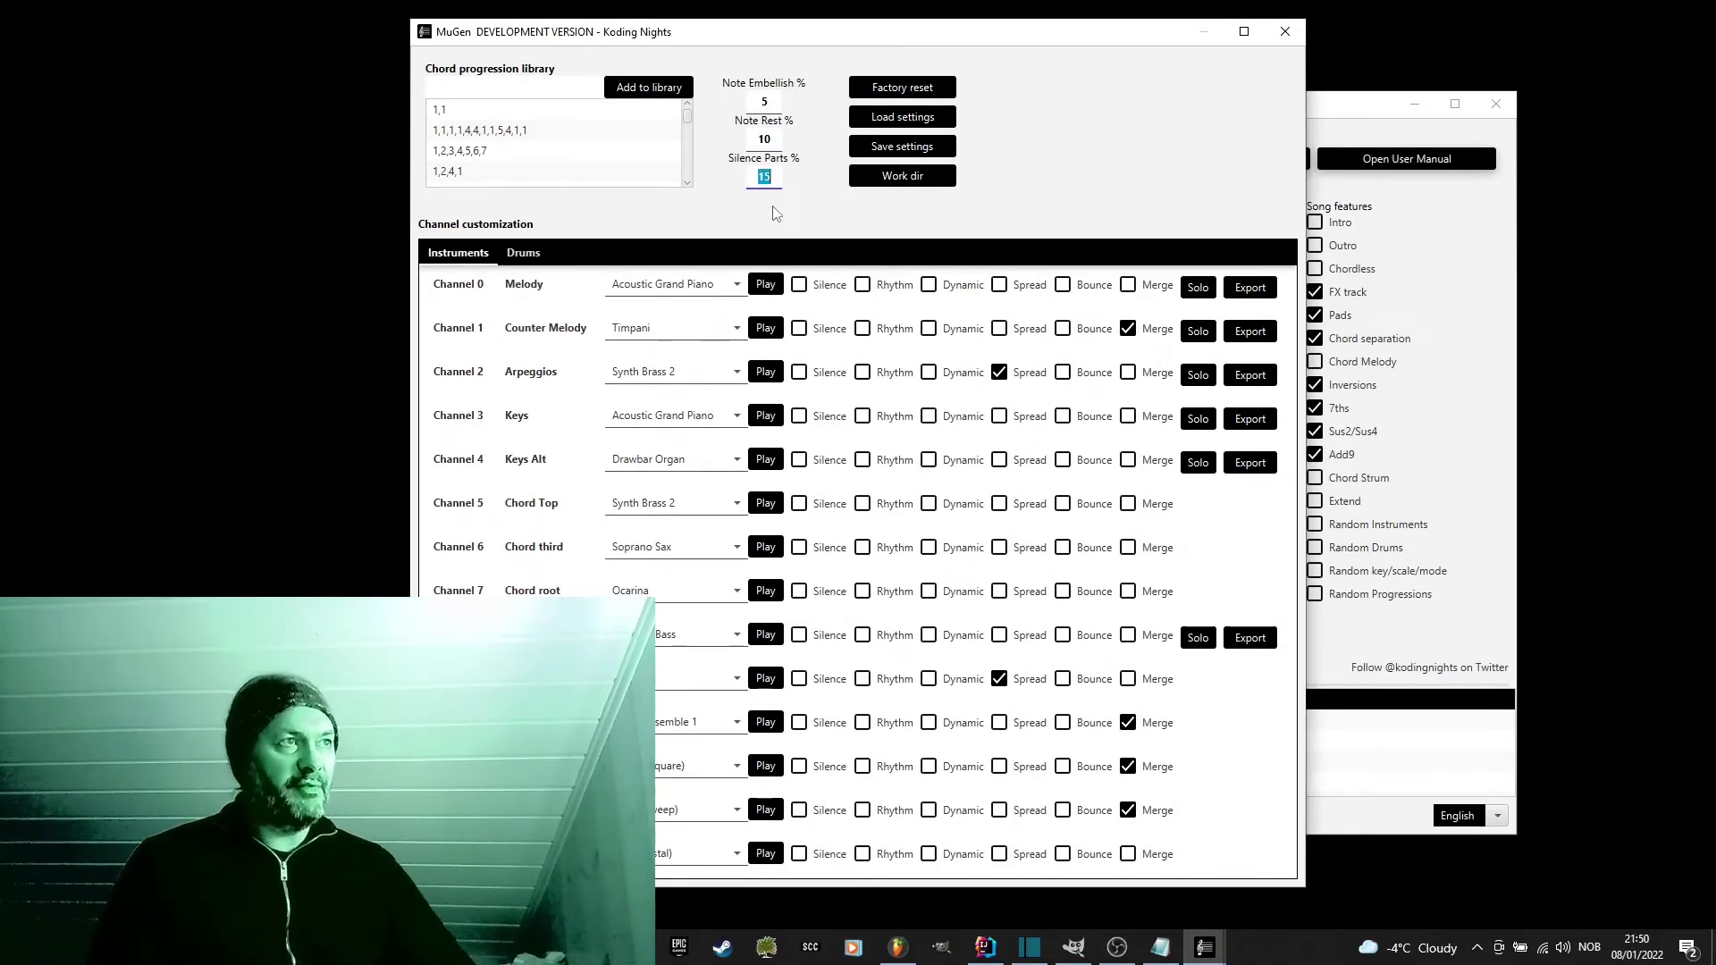
{"action": "type", "text": "50"}
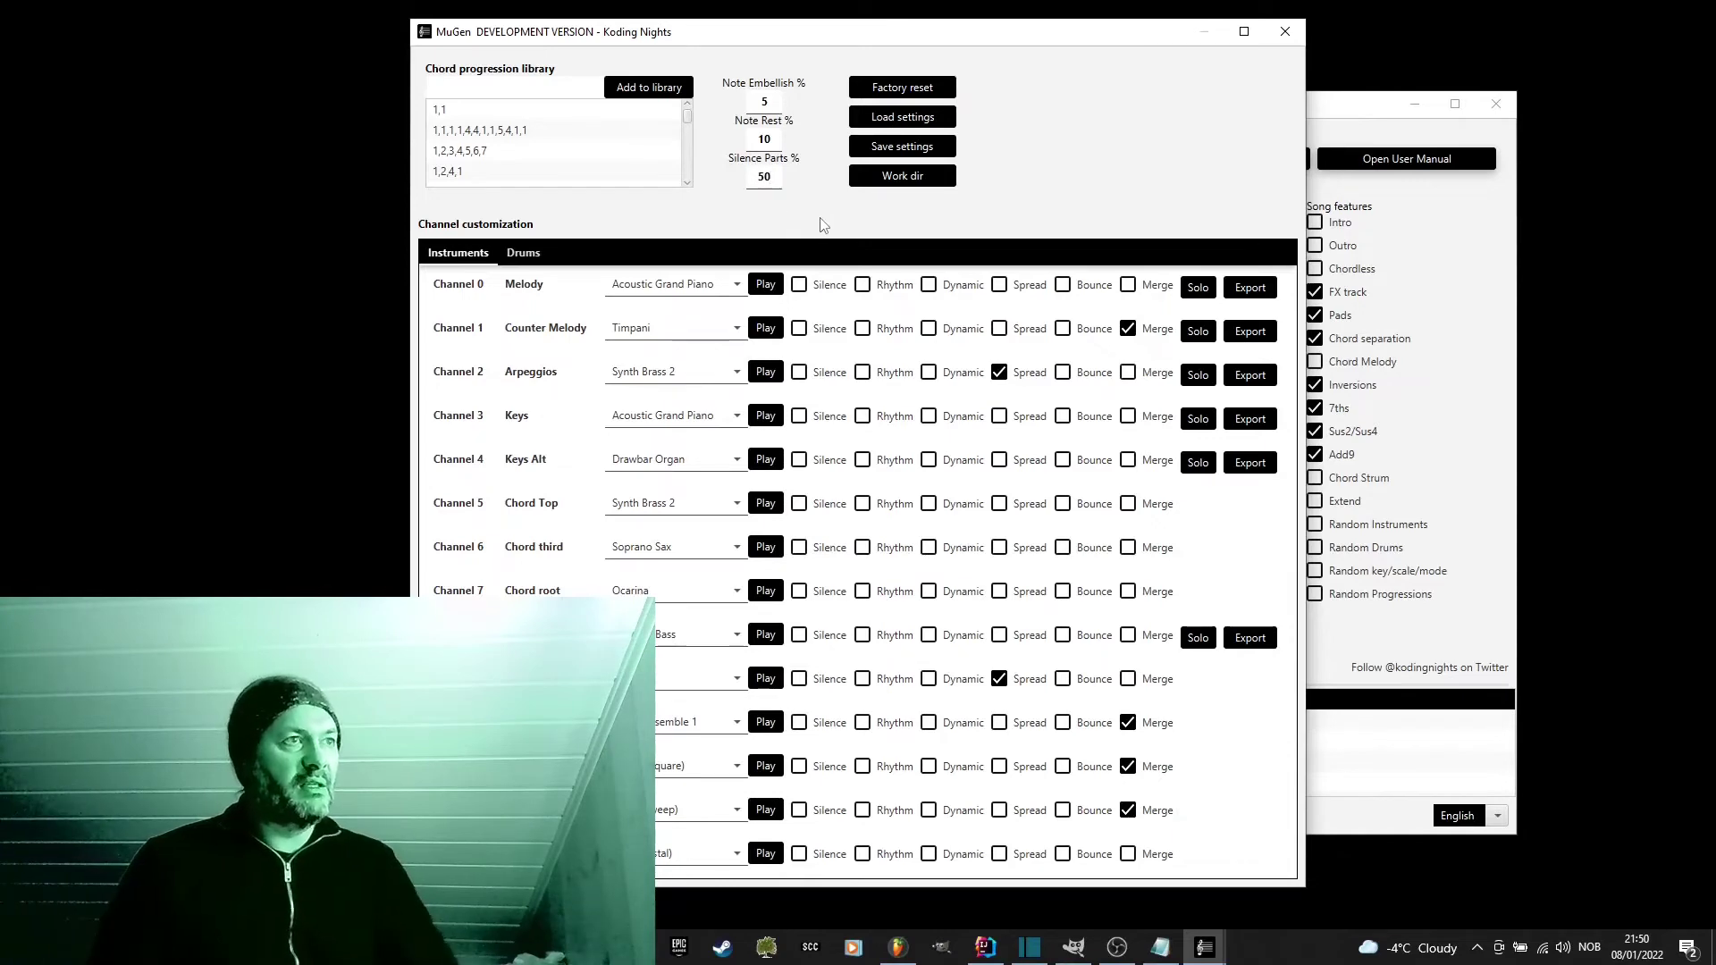
Step: Close the expert settings, generate one song, play its MIDI file in Windows Media Player, and close the player
{"action": "left_click", "coordinate": [1286, 31]}
{"action": "left_click", "coordinate": [1121, 641]}
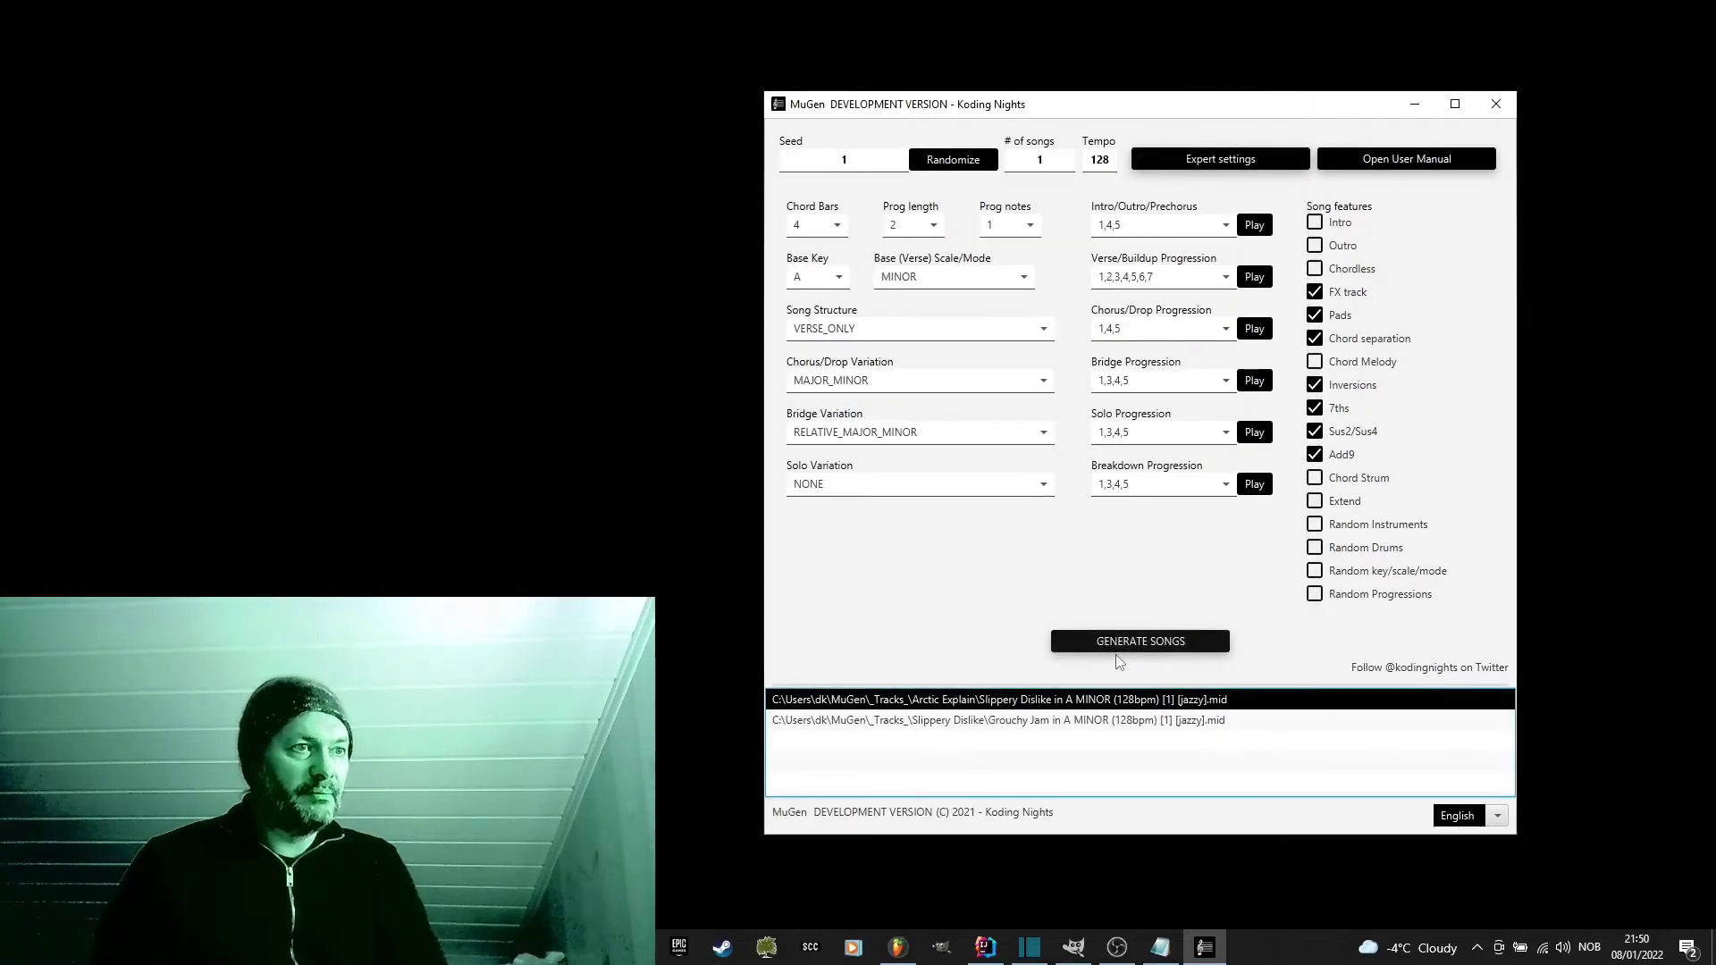
{"action": "double_click", "coordinate": [1109, 721]}
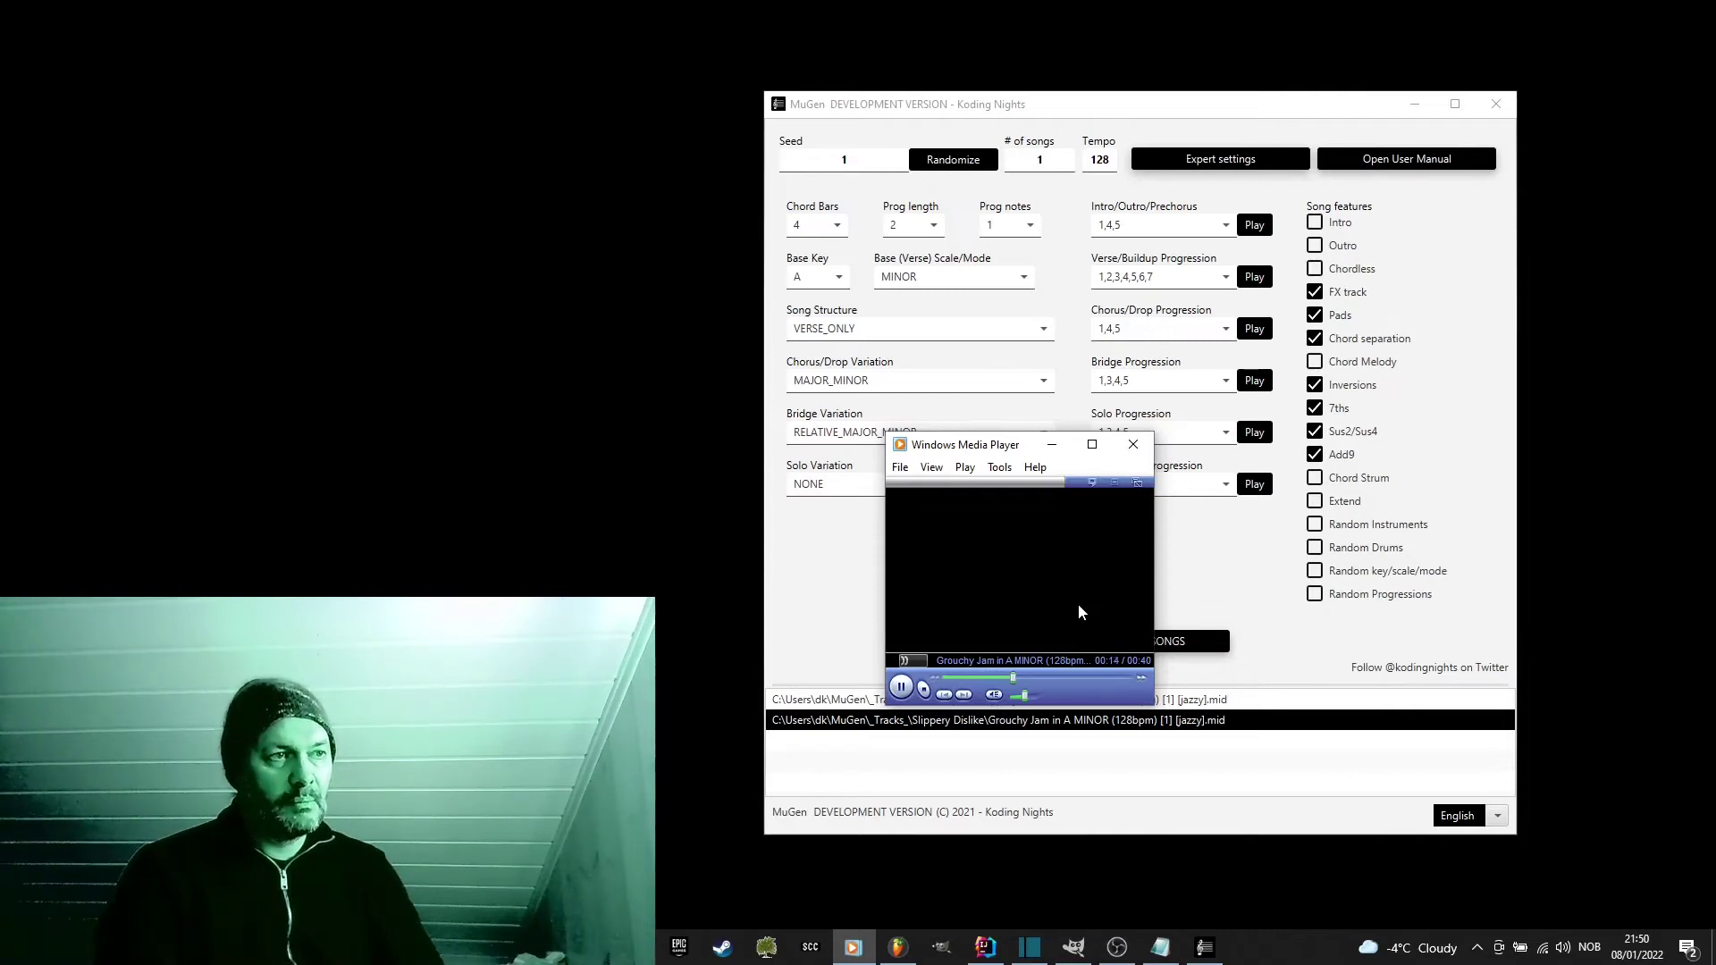
{"action": "left_click", "coordinate": [1134, 445]}
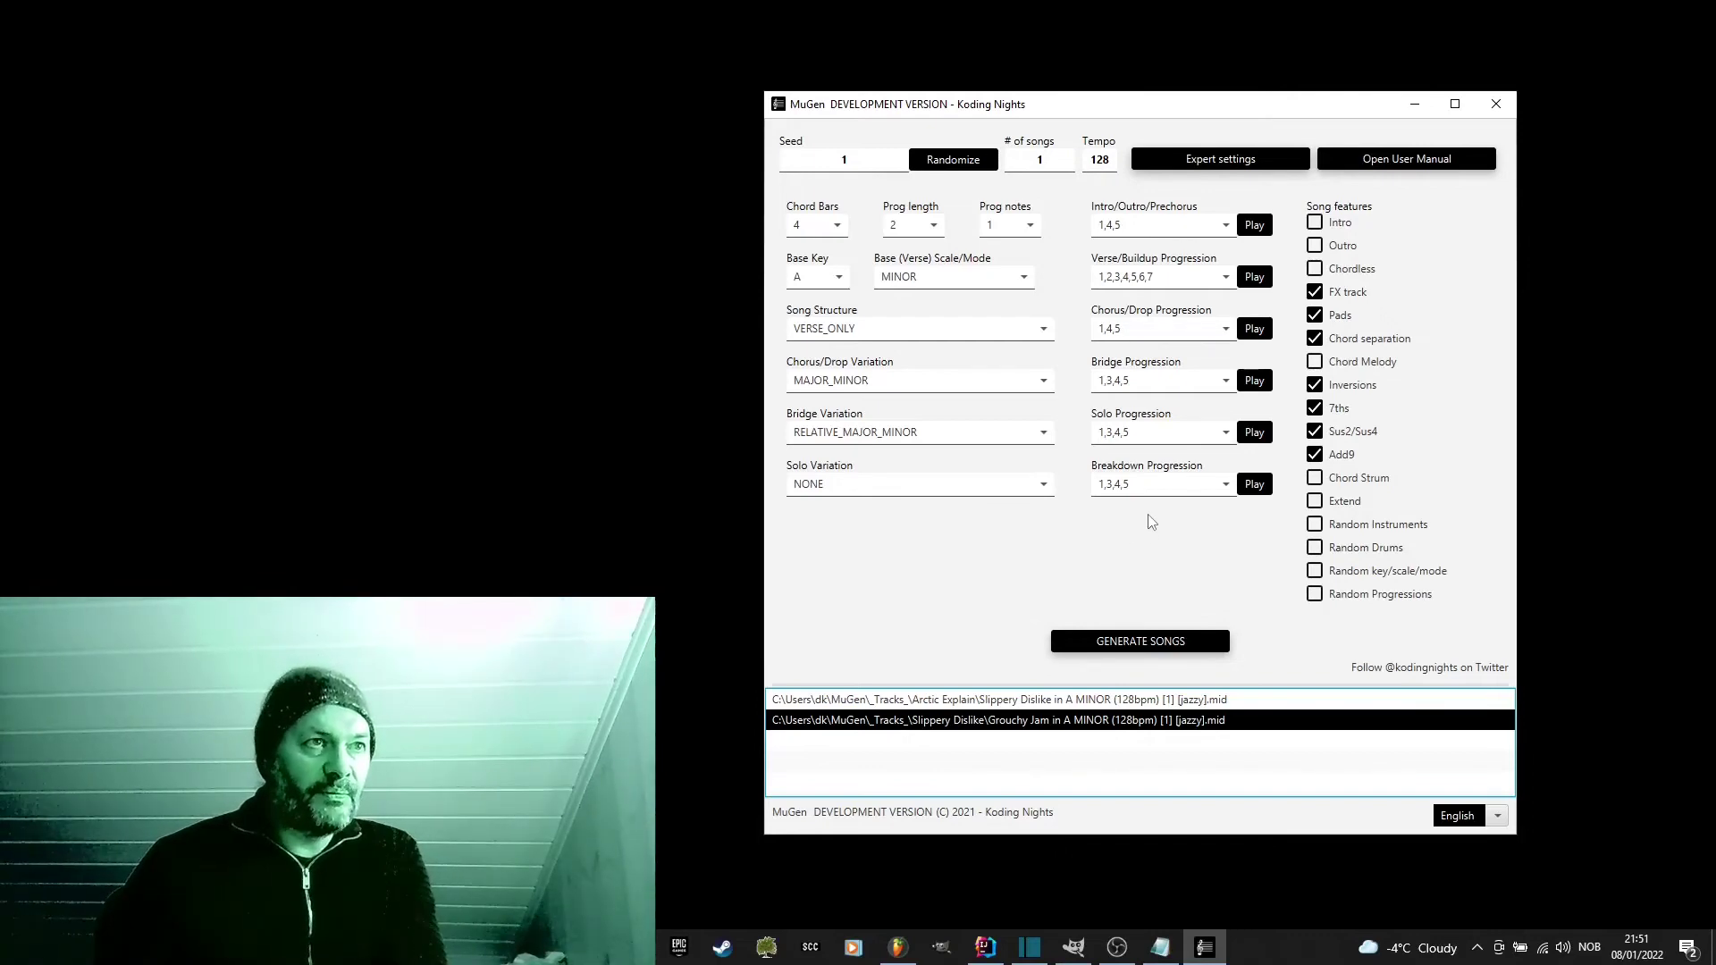
Step: Set Silence Parts % to 0 in the expert settings
{"action": "left_click", "coordinate": [1190, 164]}
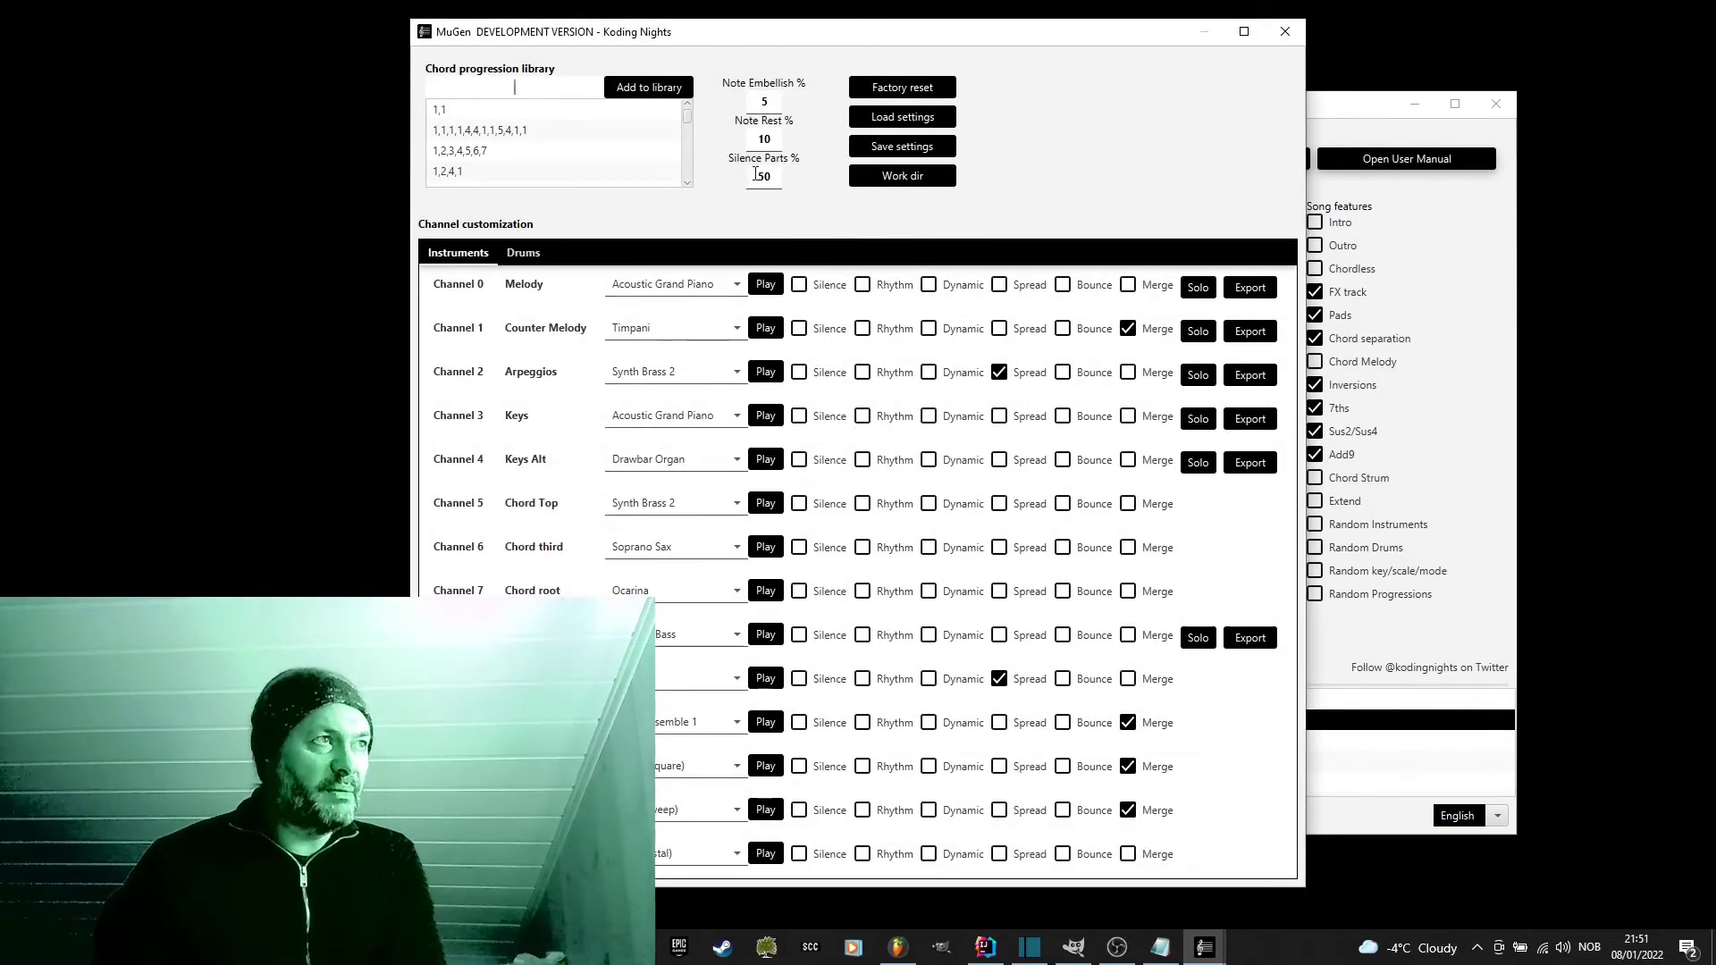
{"action": "double_click", "coordinate": [759, 176]}
{"action": "type", "text": "0"}
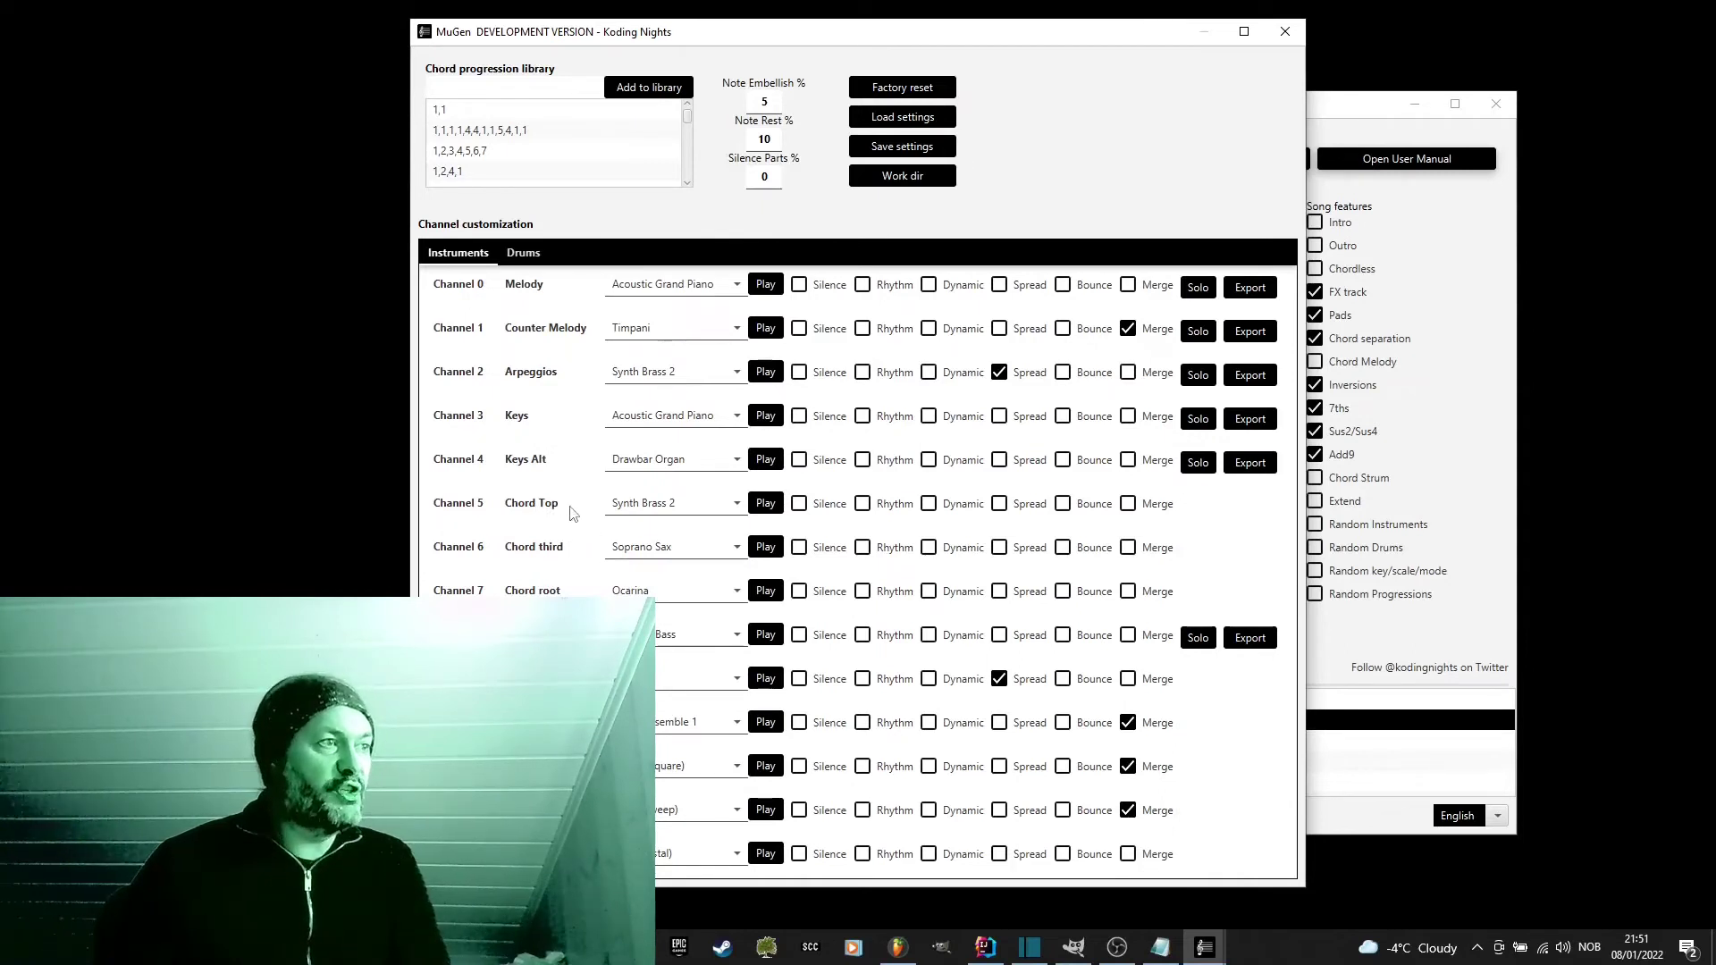
Step: Enable Silence for the Chord third and Chord root channels and for the Ensemble 1 and square instrument channels
{"action": "left_click", "coordinate": [799, 504]}
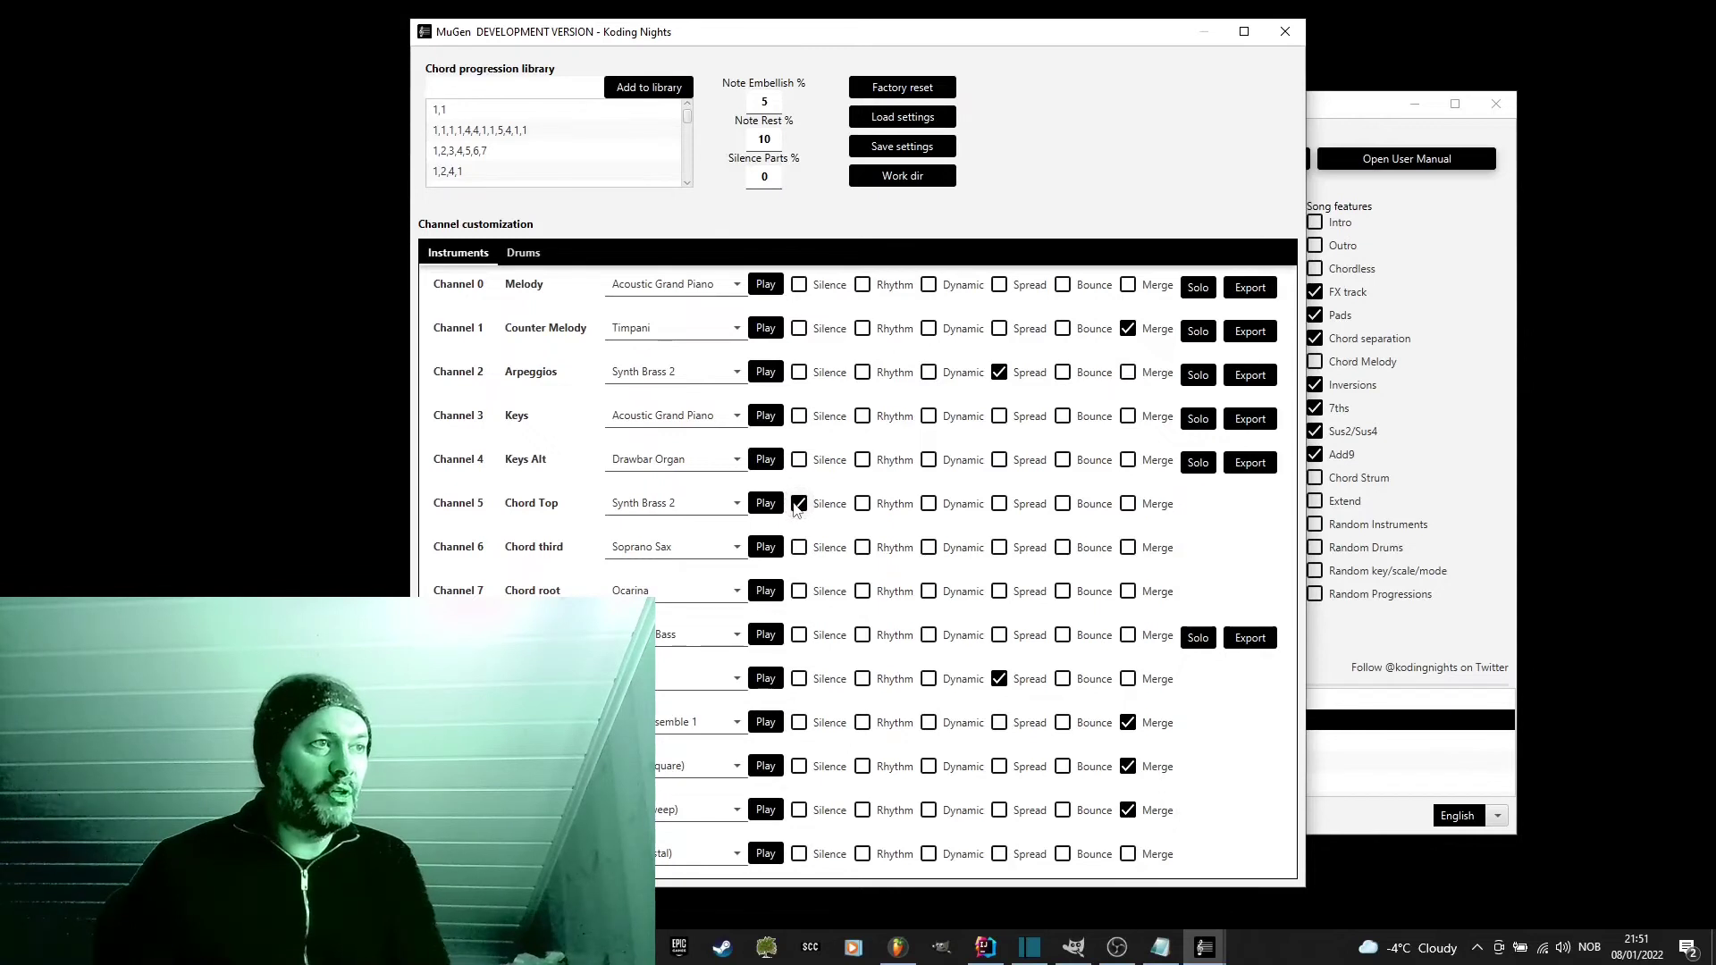
{"action": "left_click", "coordinate": [799, 505]}
{"action": "left_click", "coordinate": [799, 548]}
{"action": "left_click", "coordinate": [799, 591]}
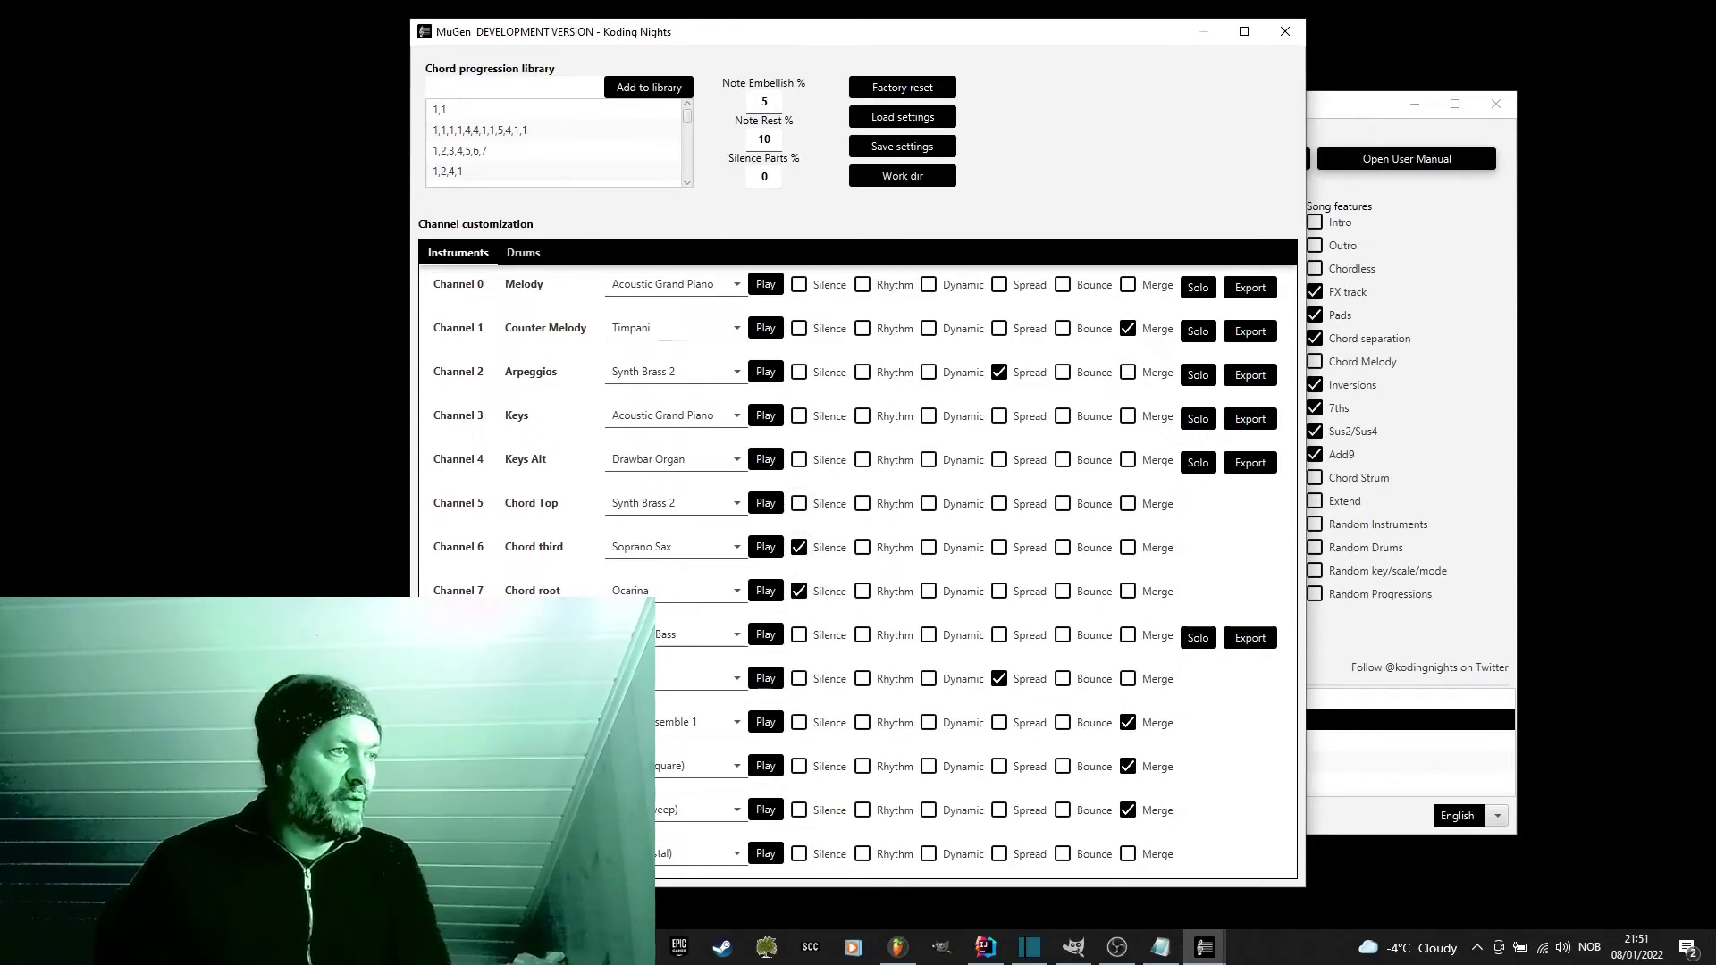
{"action": "left_click", "coordinate": [799, 723]}
{"action": "left_click", "coordinate": [799, 767]}
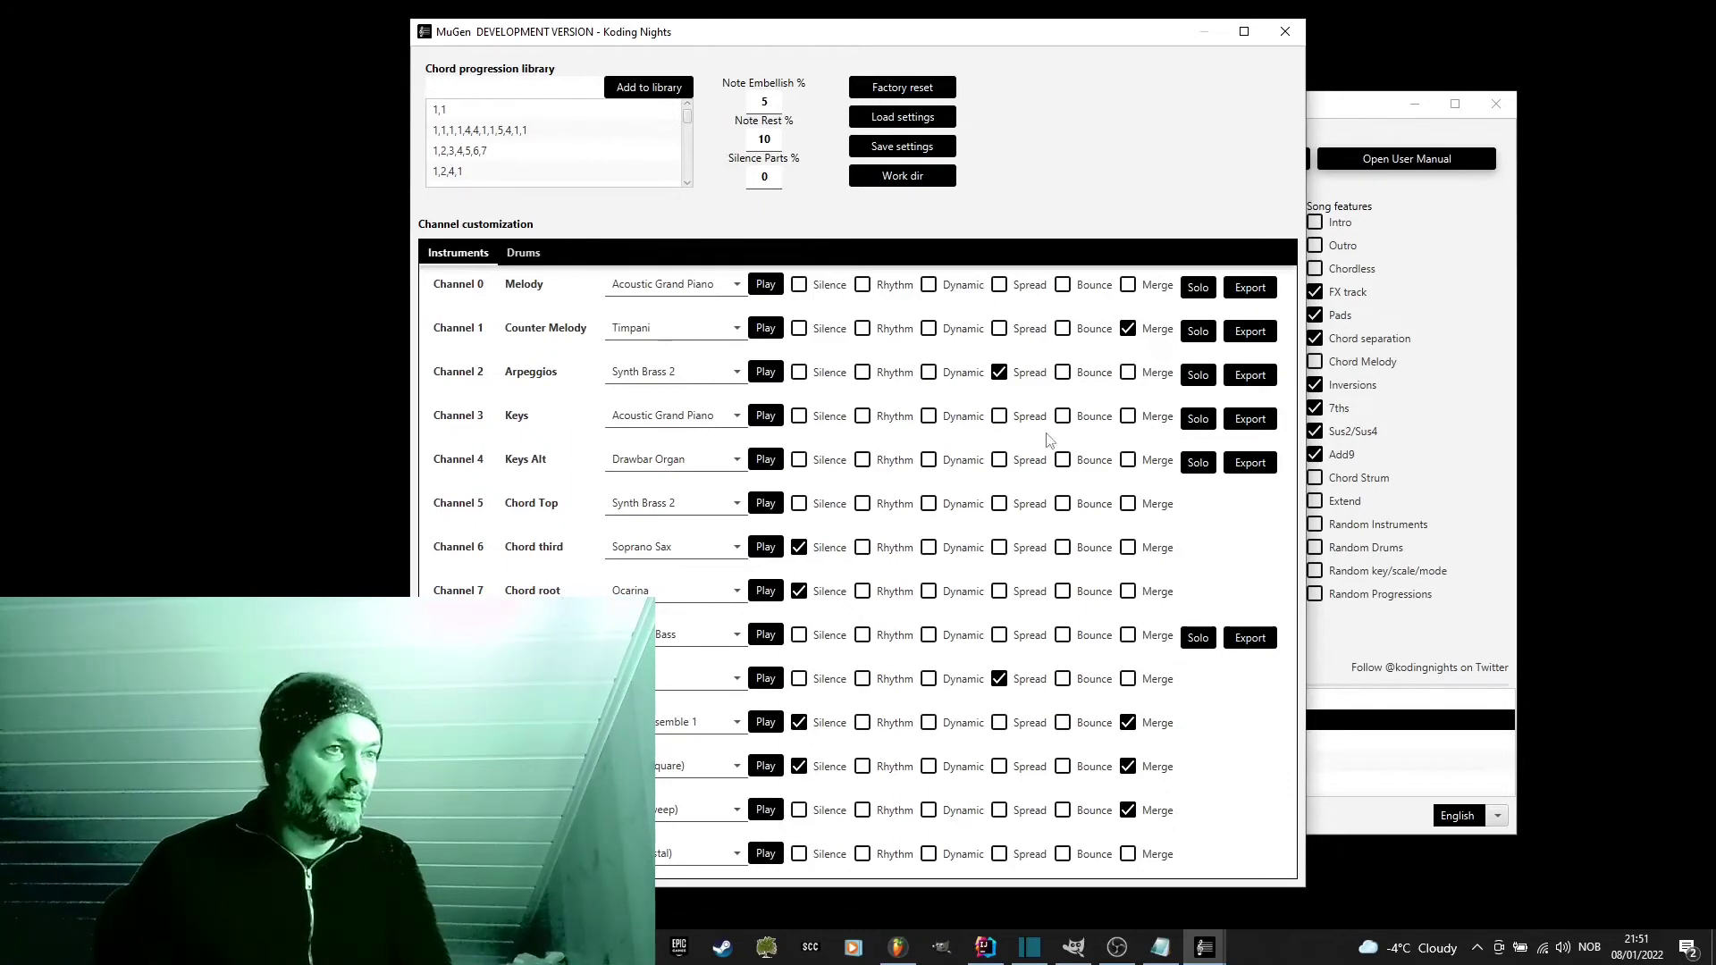
Step: Generate a song with the silenced channels, play the new MIDI file in Windows Media Player, and close the player
{"action": "left_click", "coordinate": [1286, 31]}
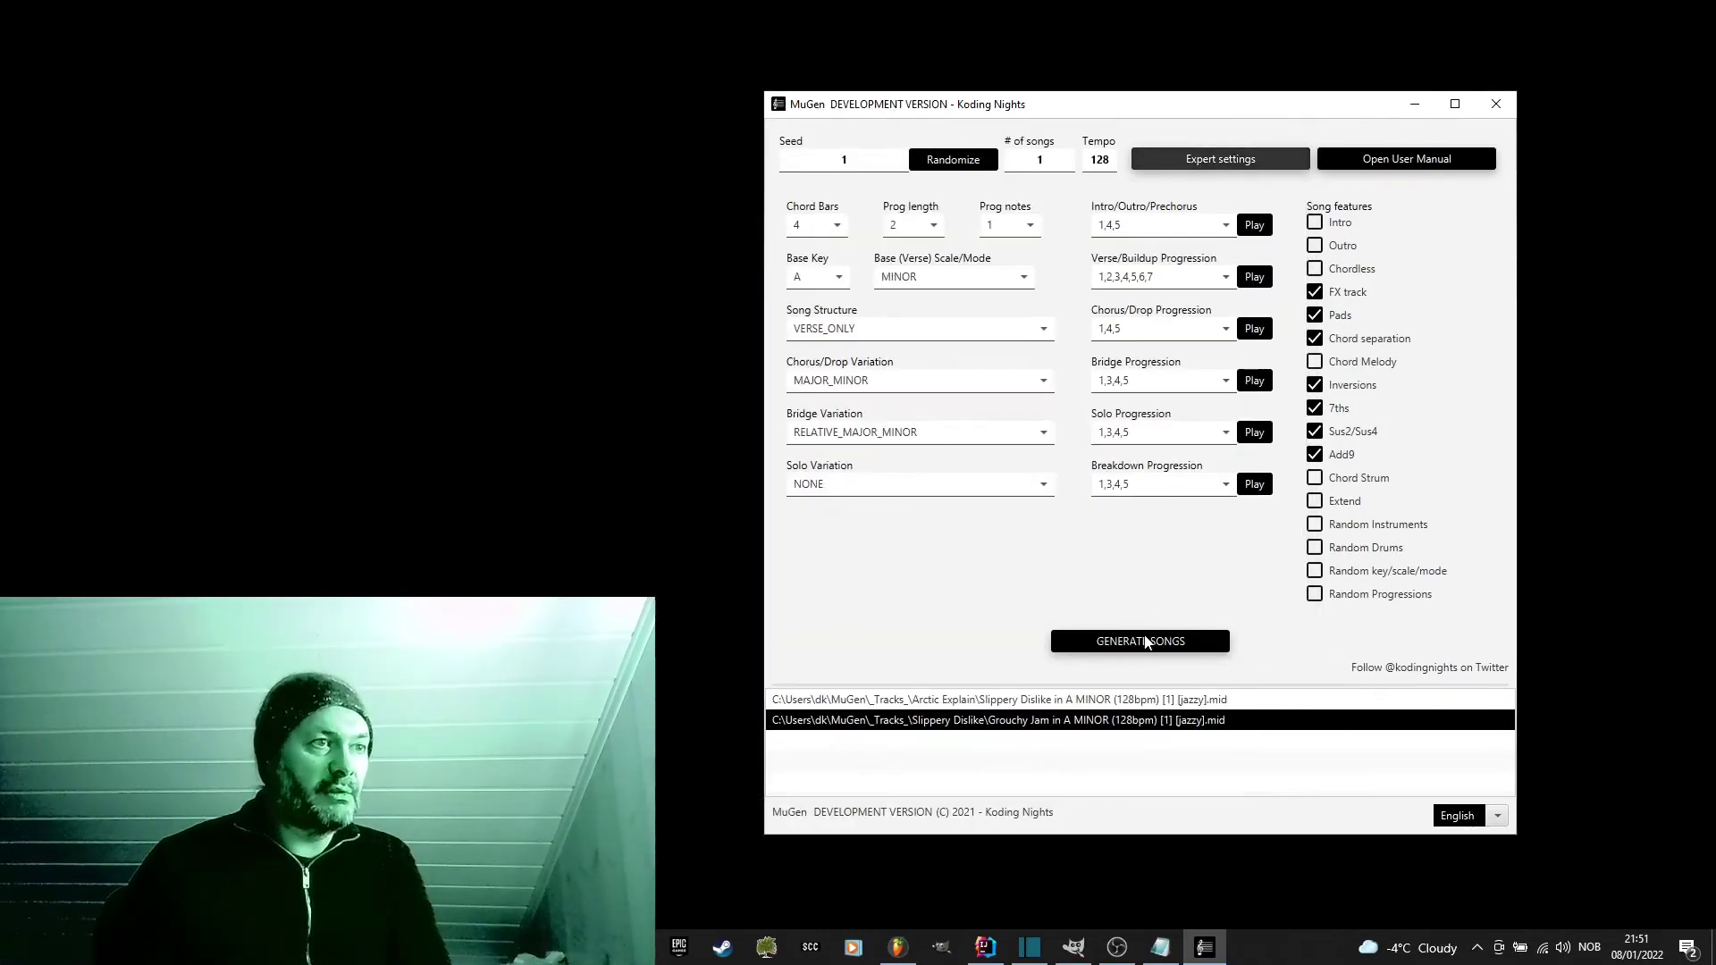
{"action": "double_click", "coordinate": [1110, 742]}
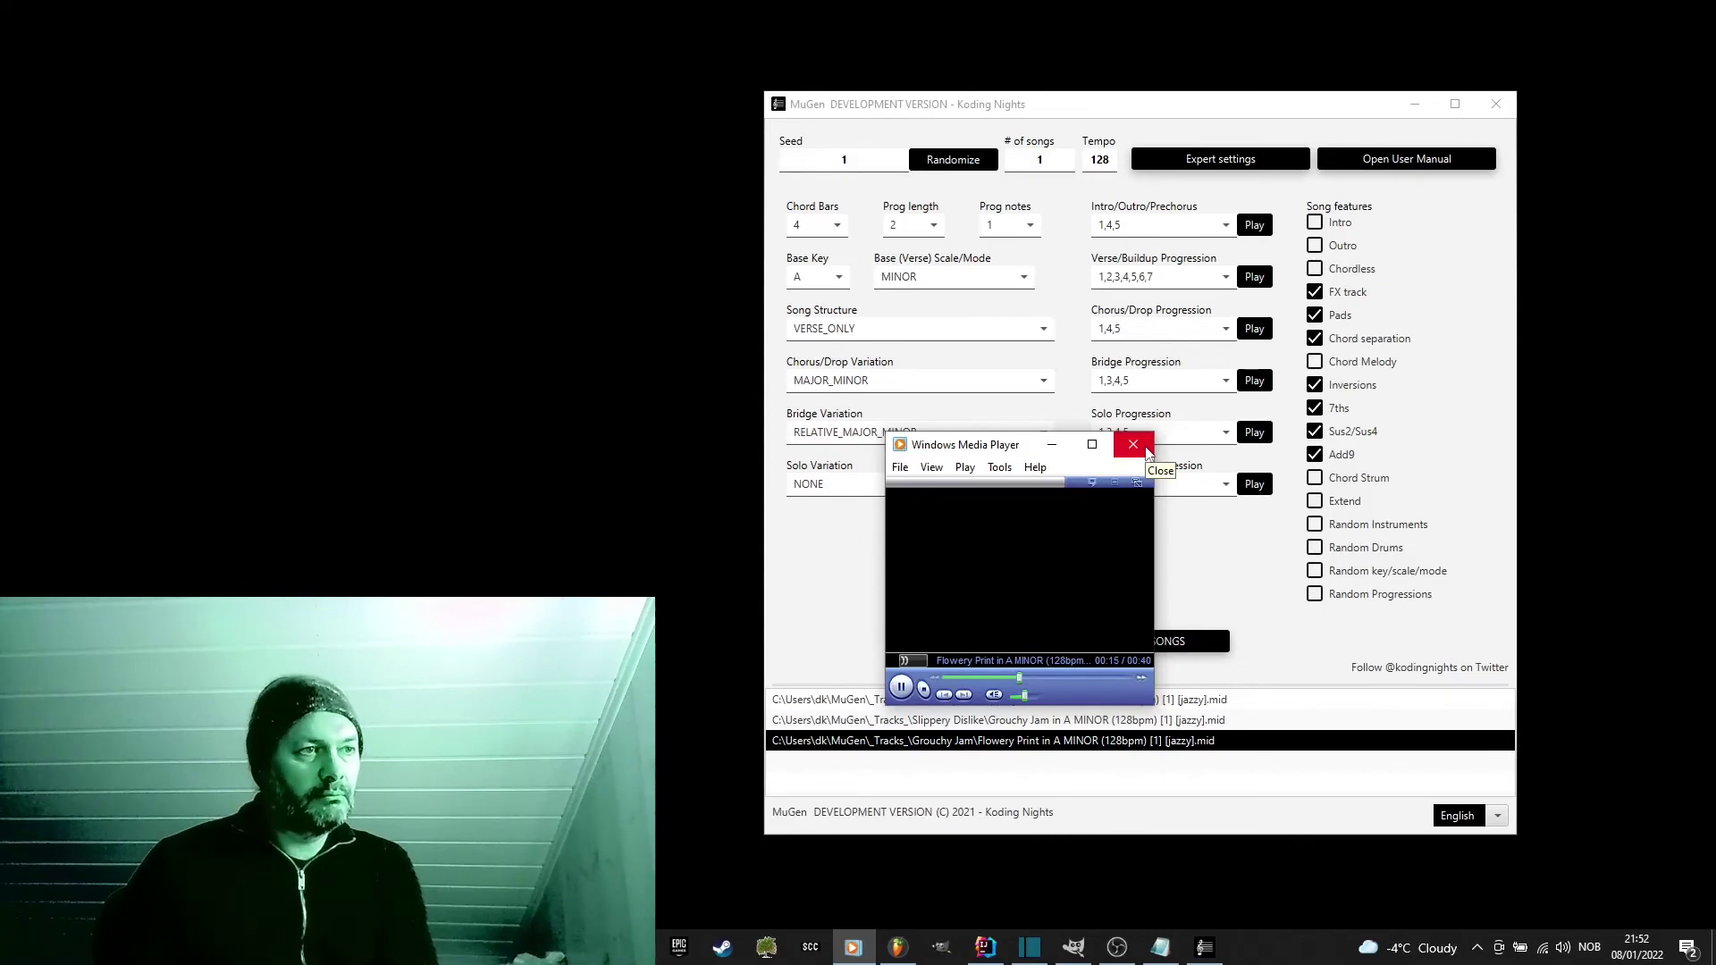
{"action": "left_click", "coordinate": [1148, 452]}
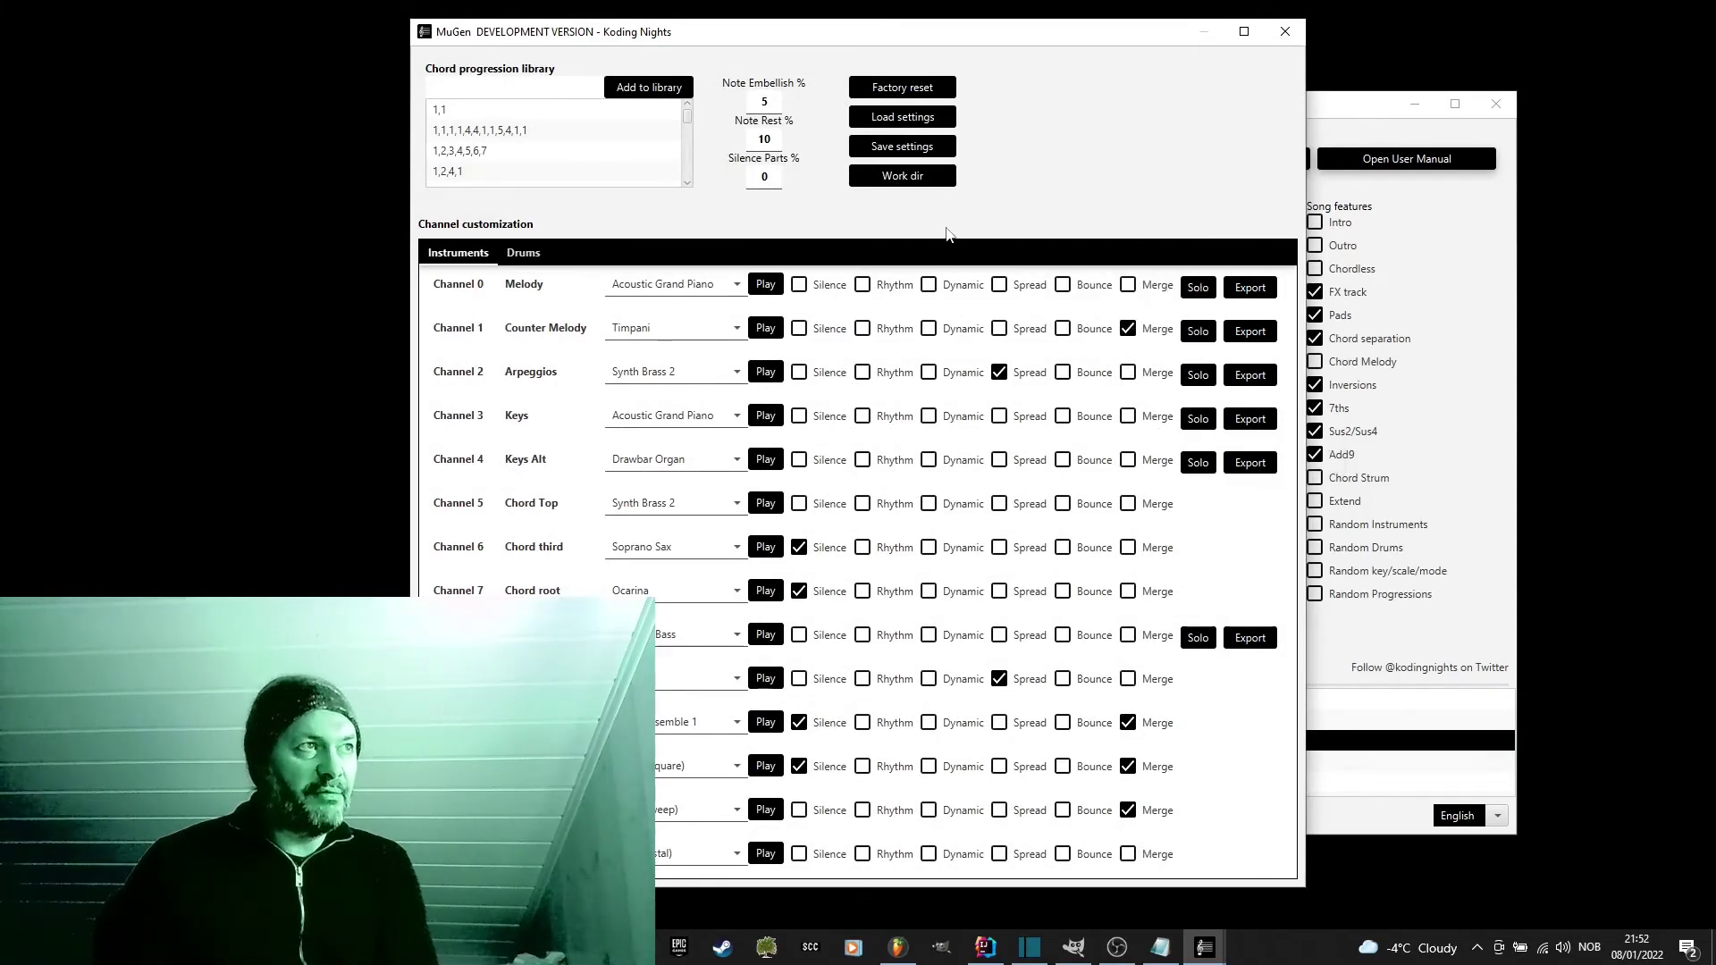
Step: Set Silence Parts % back to 50 in the expert settings and close them
{"action": "double_click", "coordinate": [762, 176]}
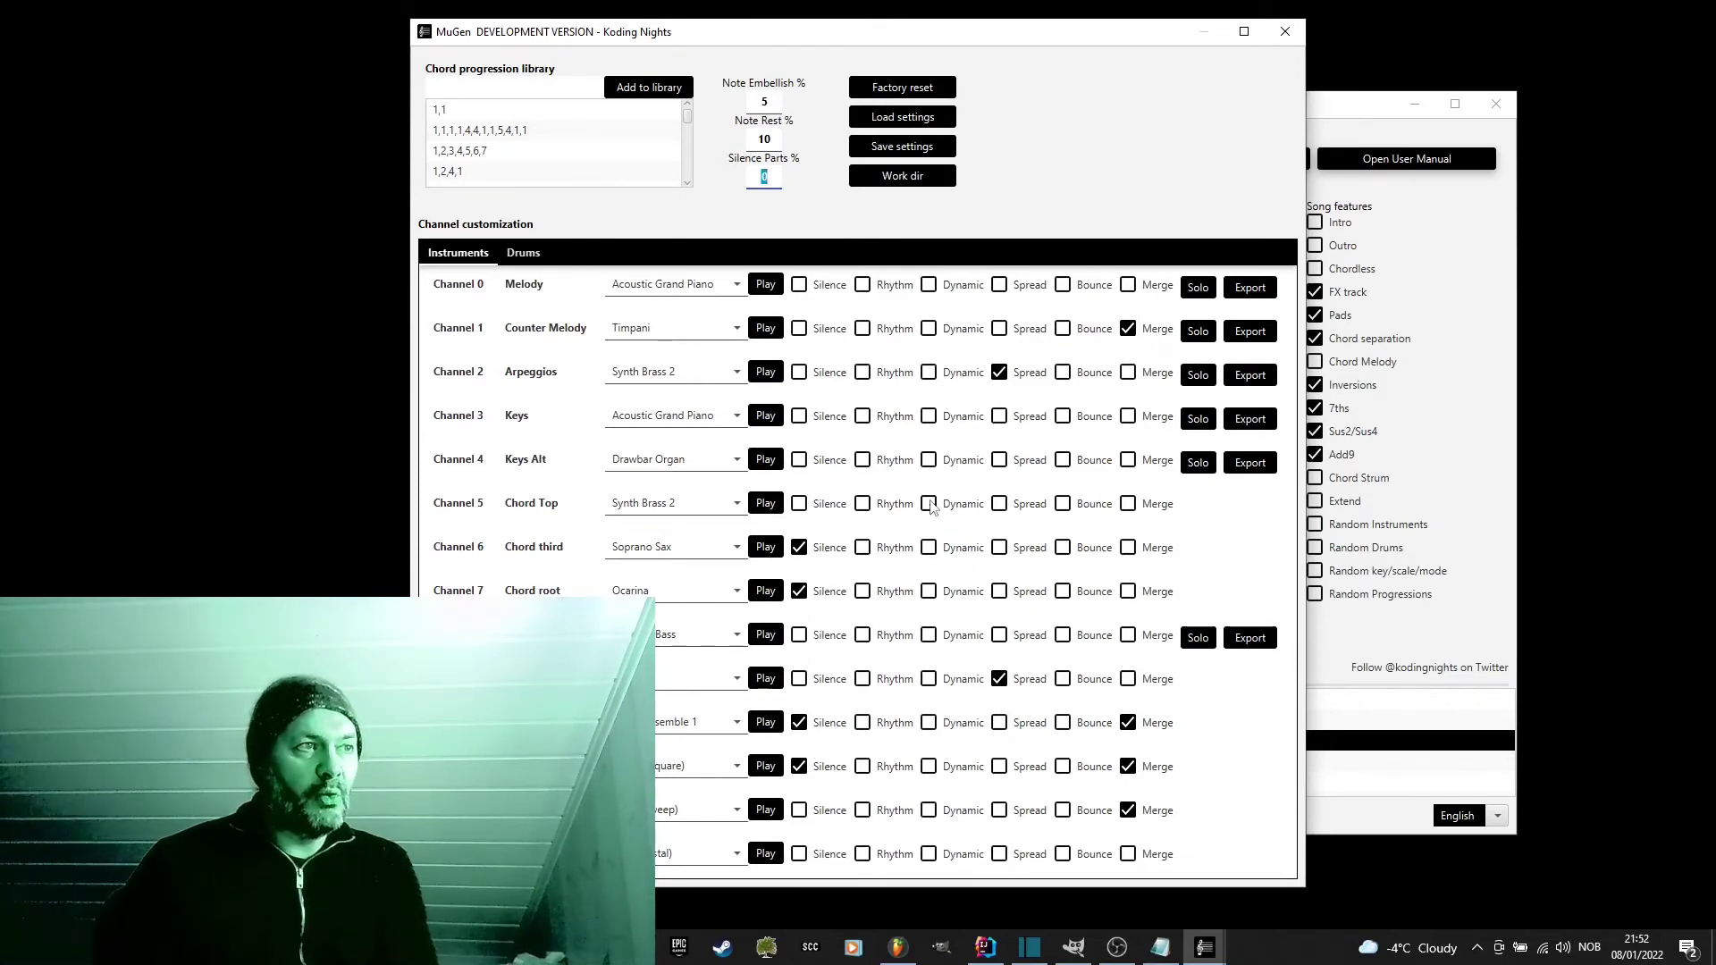
{"action": "left_click", "coordinate": [764, 176]}
{"action": "type", "text": "5"}
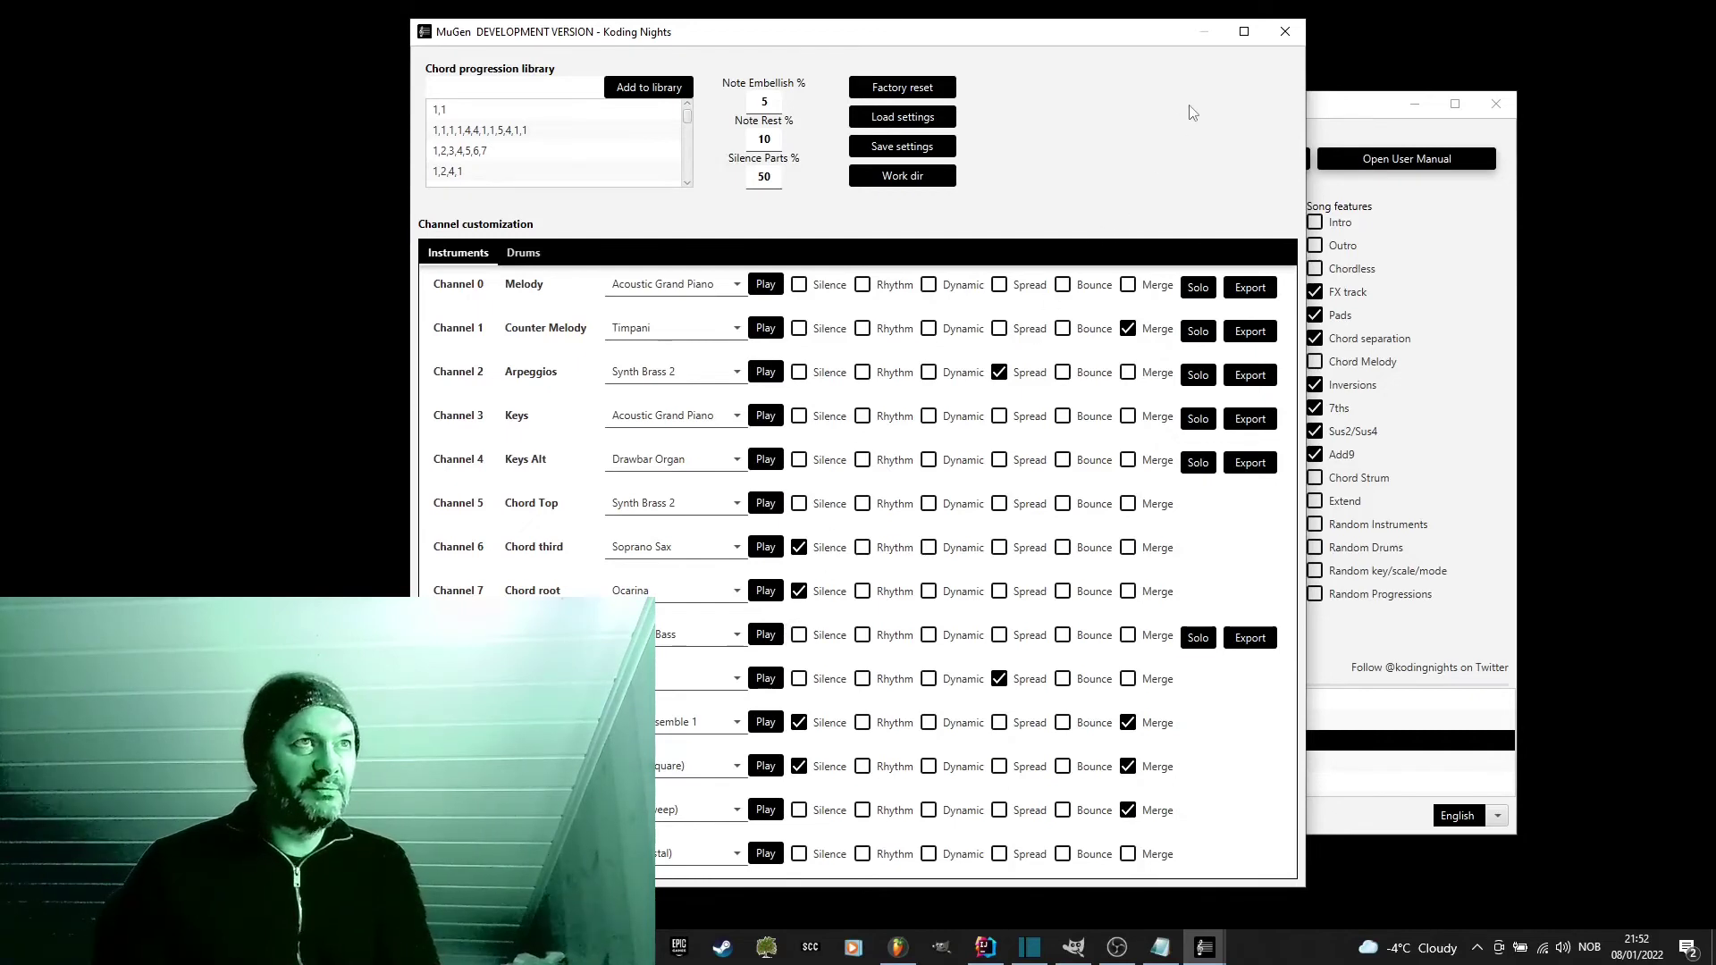
{"action": "key", "text": "alt+F4"}
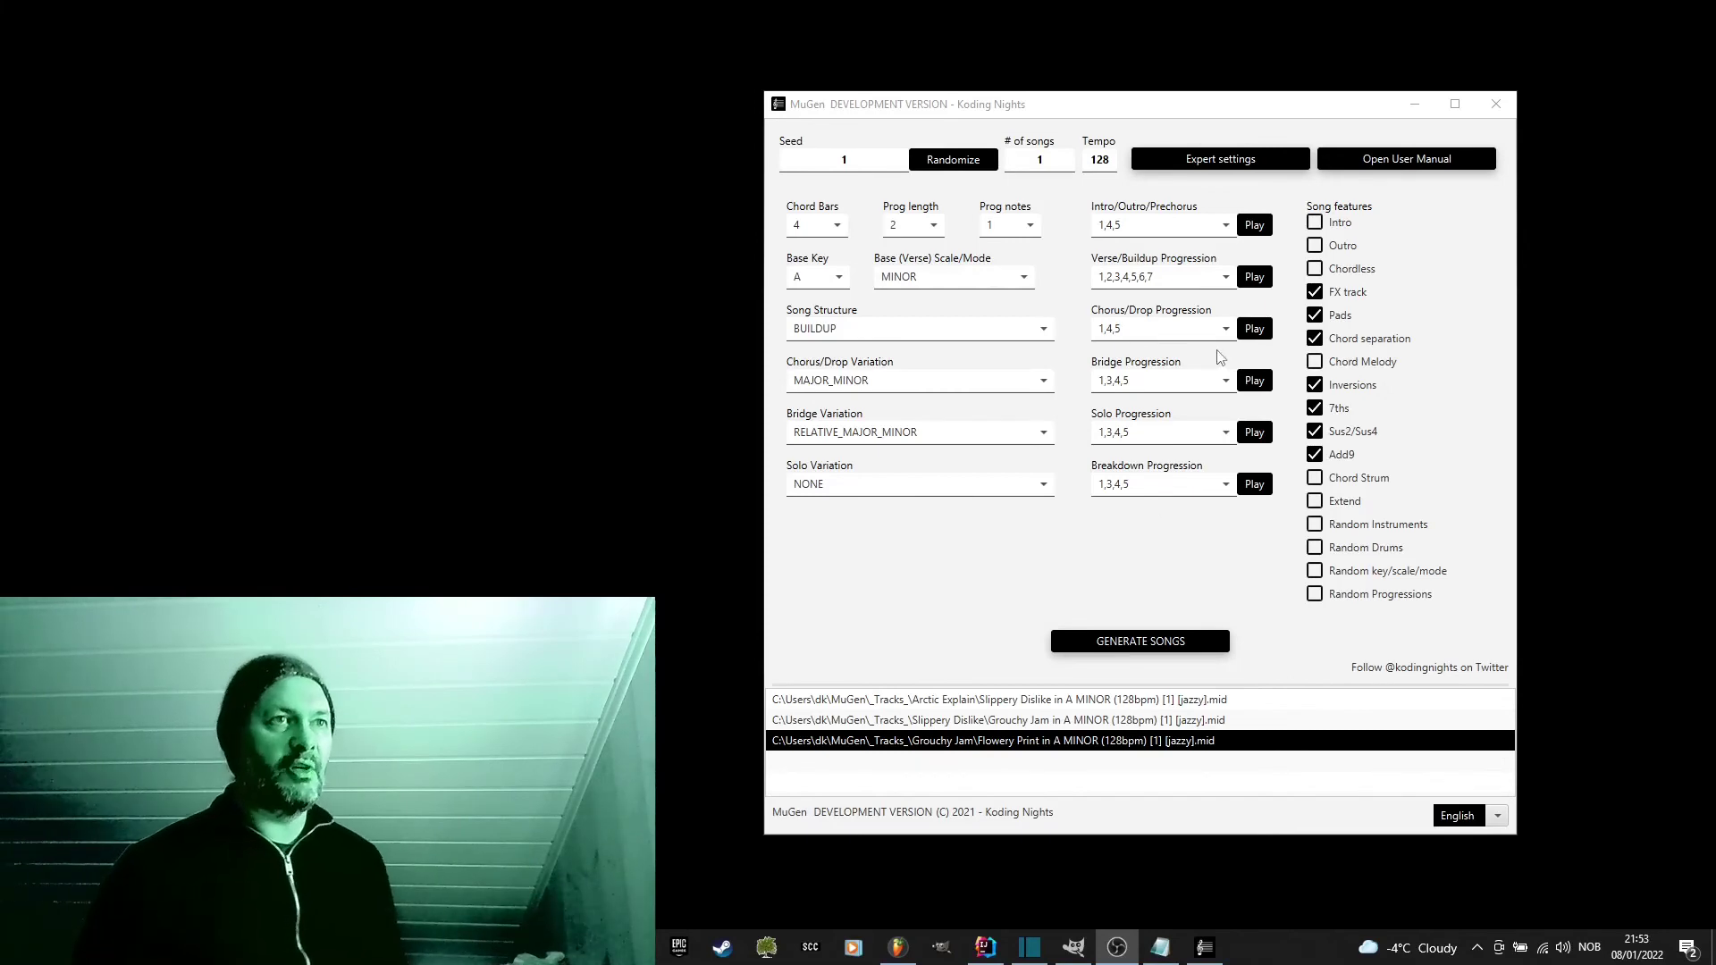
Step: Set the Song Structure to BUILDUP and check the channel settings in the expert settings
{"action": "left_click", "coordinate": [838, 331]}
{"action": "left_click", "coordinate": [854, 359]}
{"action": "left_click", "coordinate": [1192, 162]}
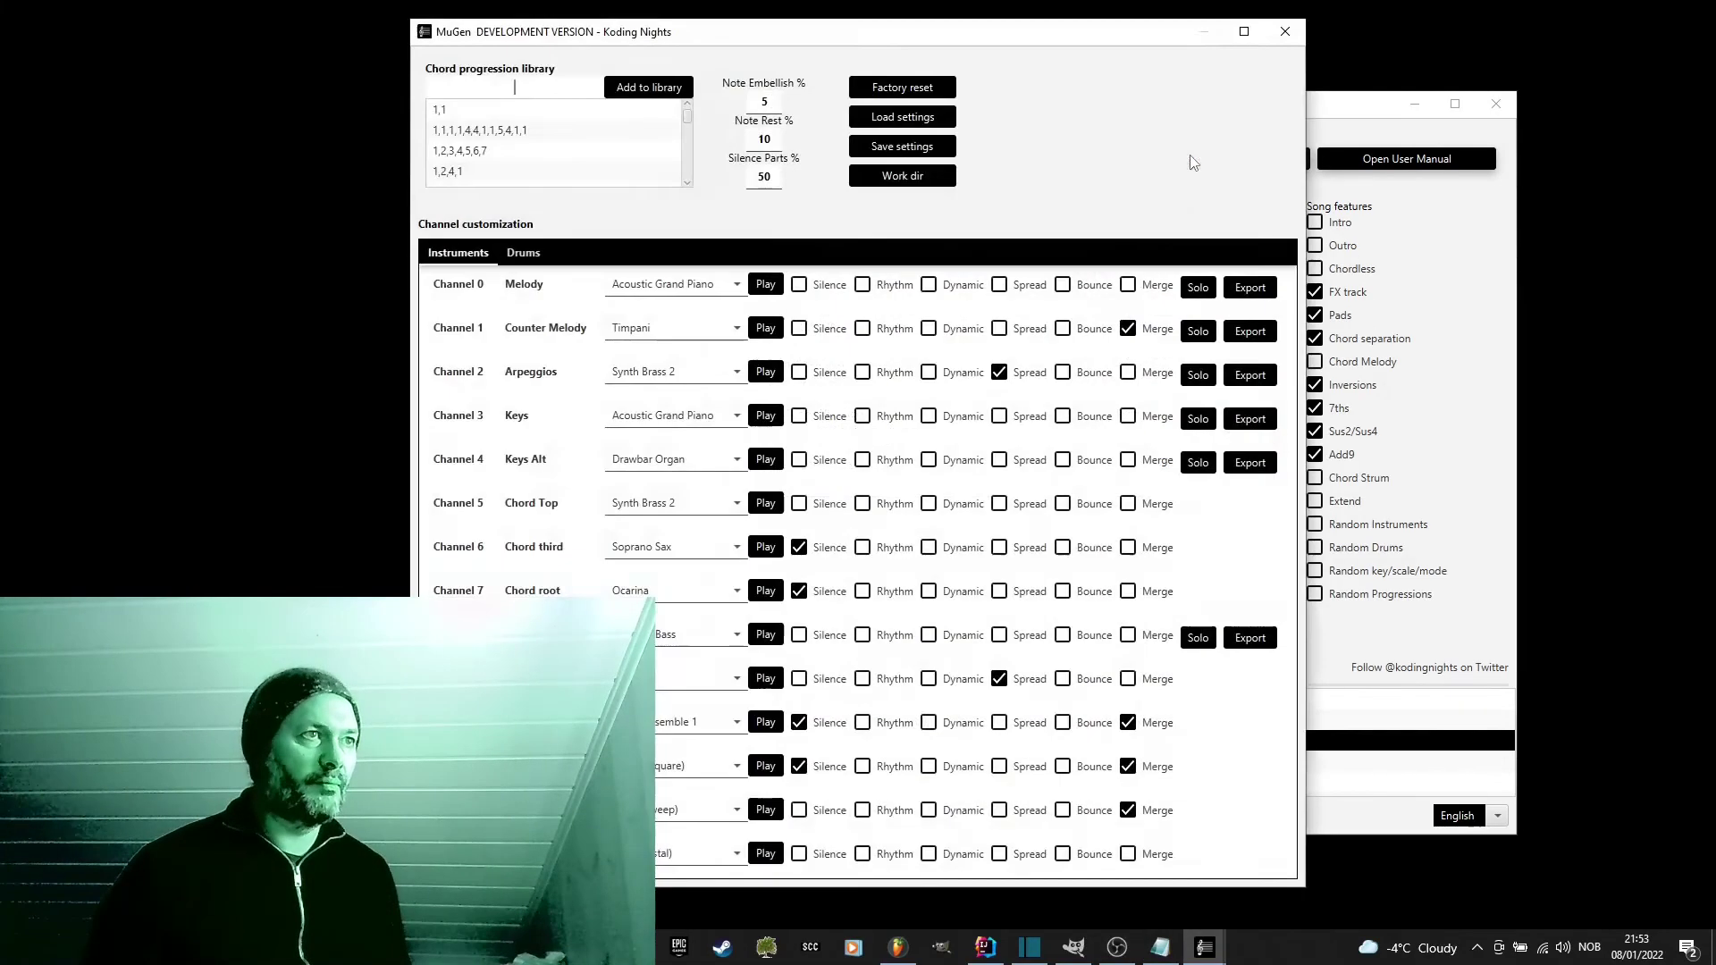
{"action": "left_click", "coordinate": [1307, 33]}
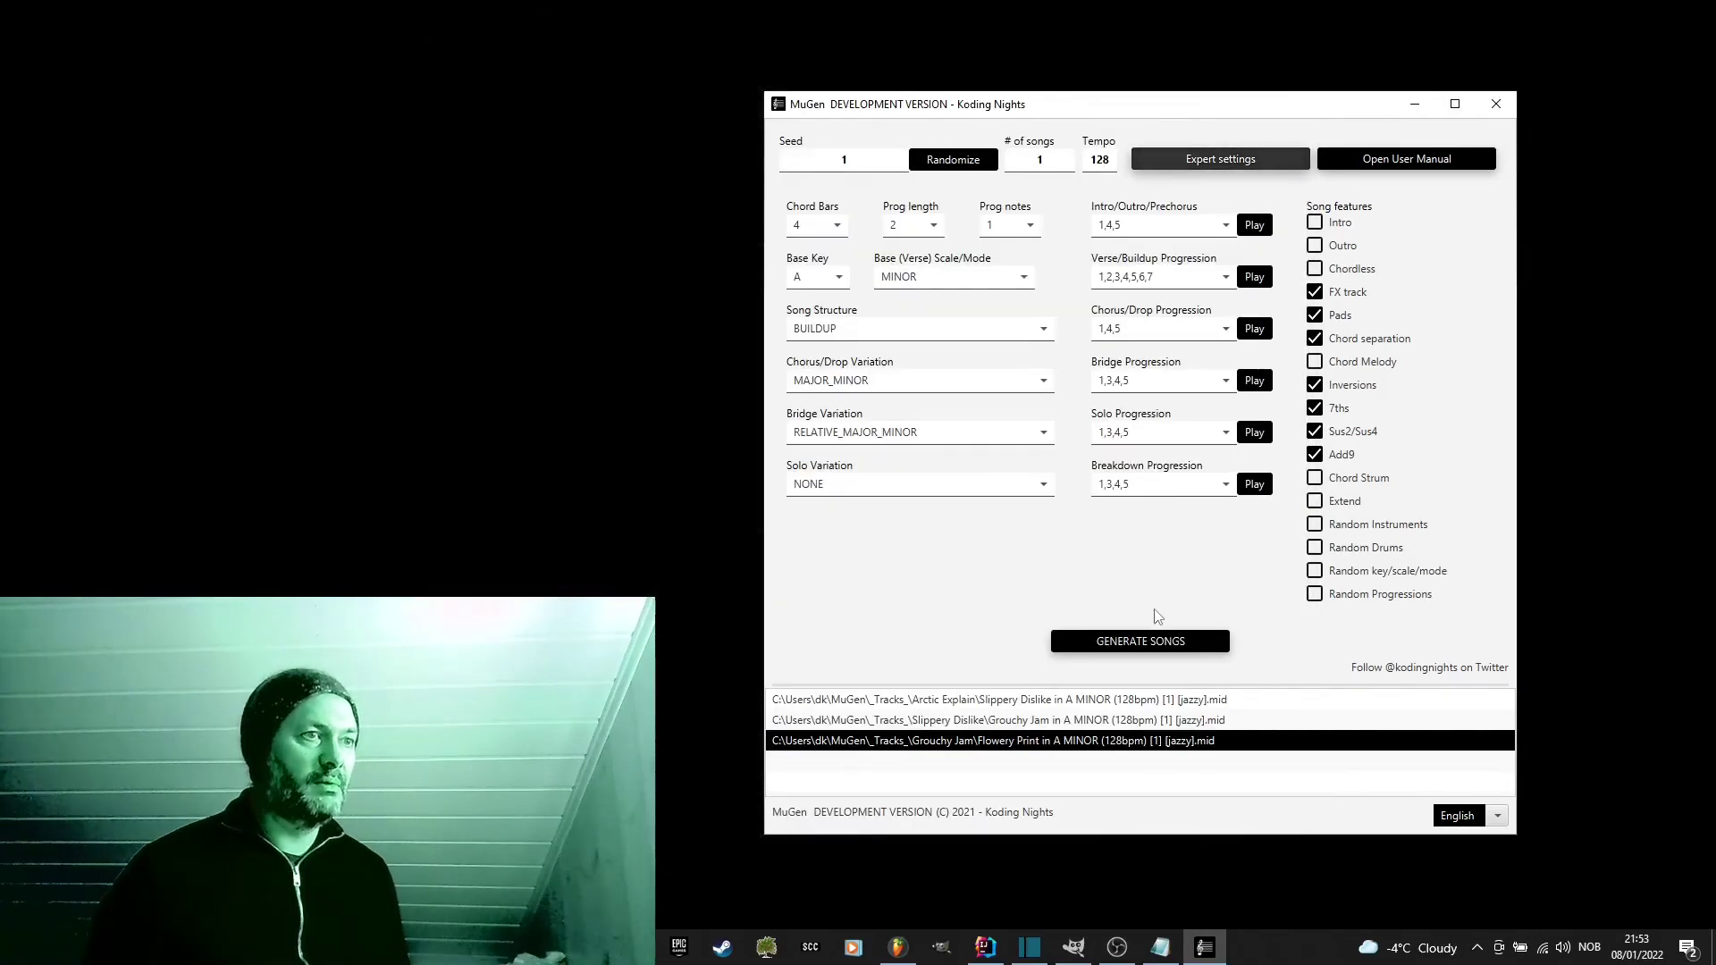
Step: Generate a song with the BUILDUP structure, play its MIDI file in Windows Media Player, and close the player
{"action": "left_click", "coordinate": [1153, 644]}
{"action": "left_click", "coordinate": [1122, 765]}
{"action": "double_click", "coordinate": [1122, 764]}
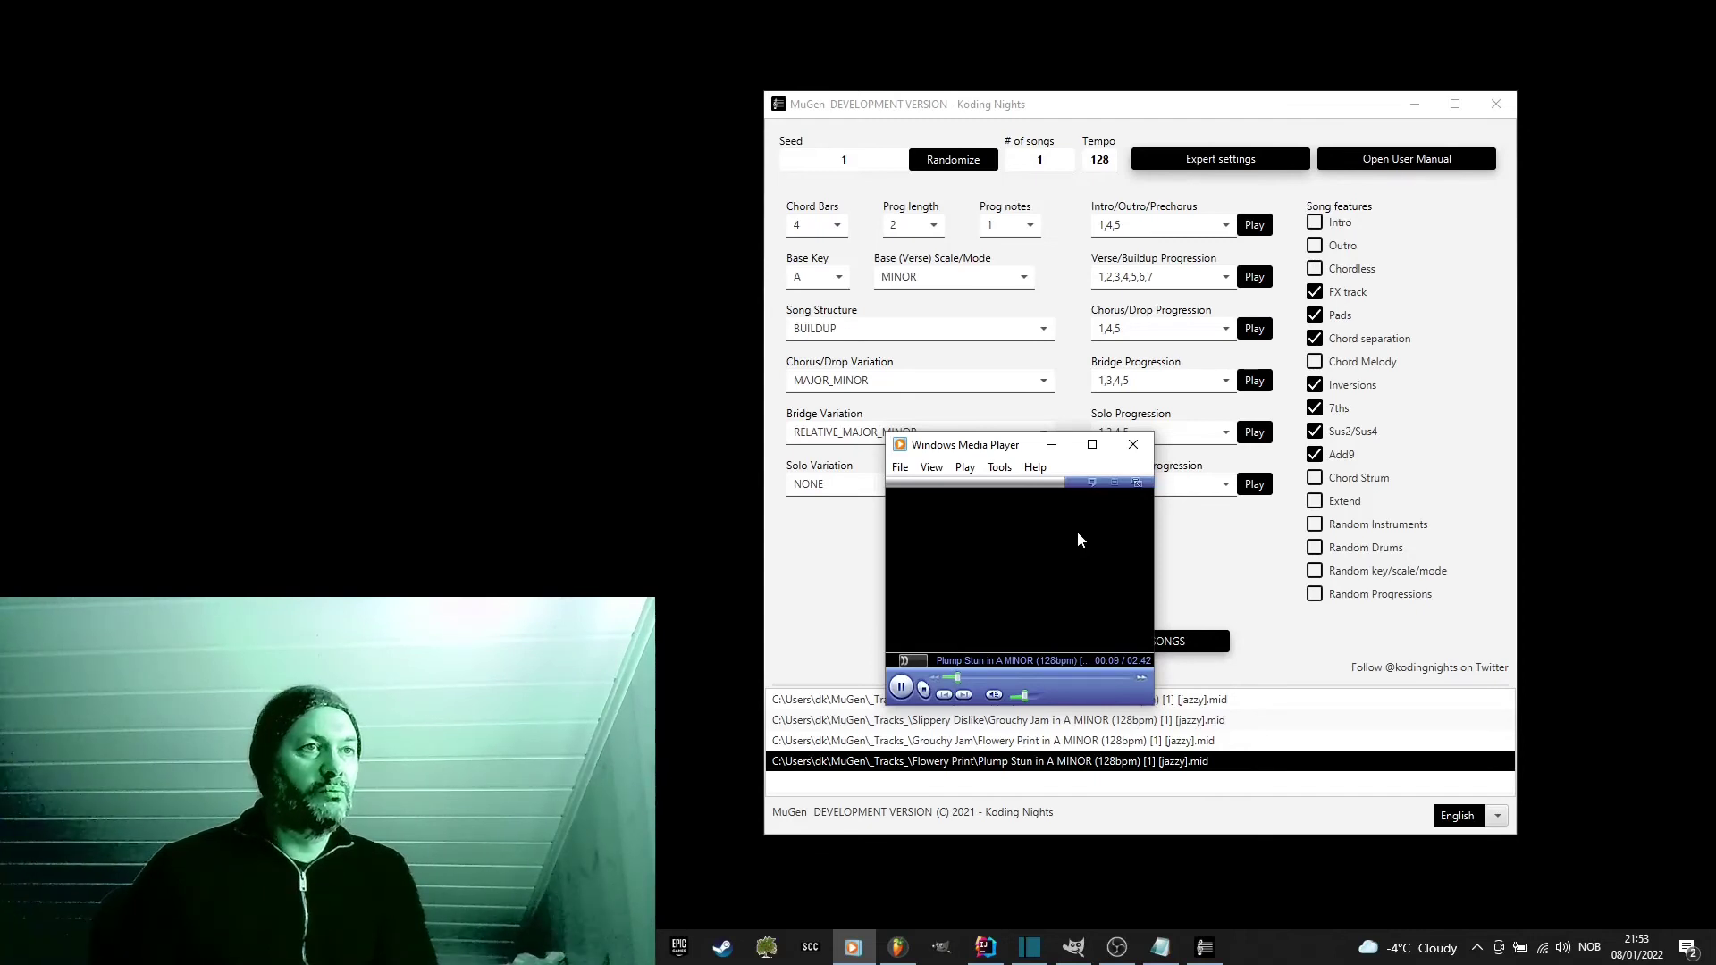
{"action": "left_click", "coordinate": [1133, 445]}
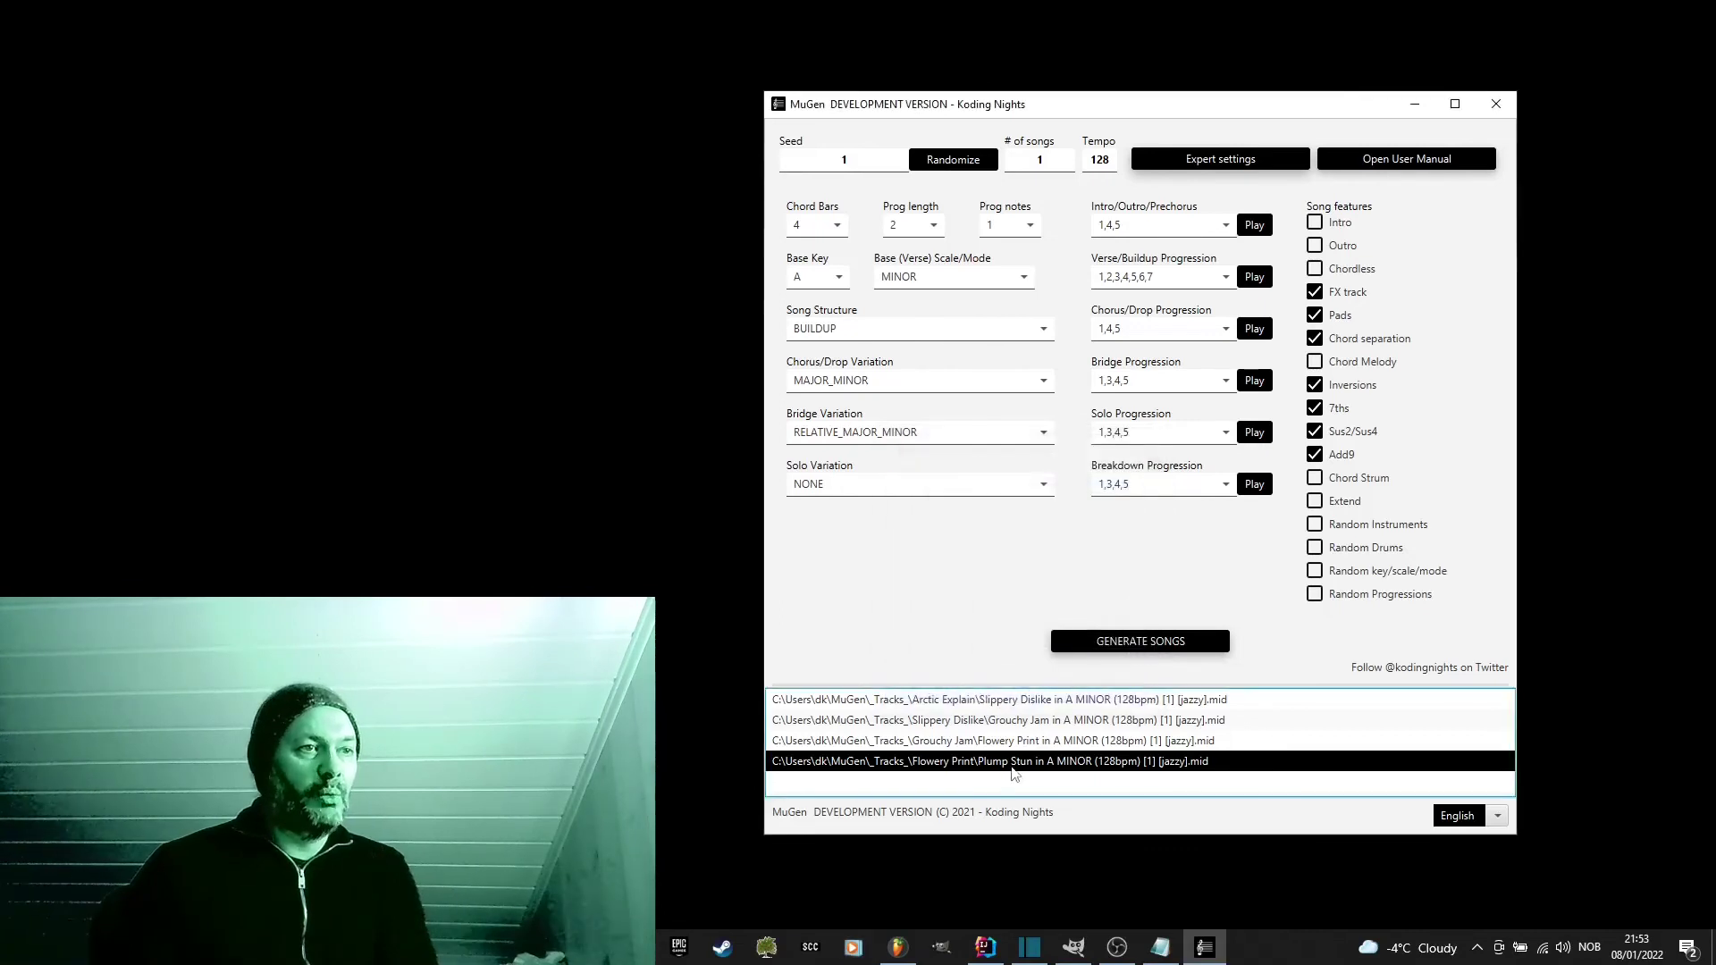
{"action": "left_click", "coordinate": [1081, 720], "text": "ctrl"}
{"action": "left_click", "coordinate": [1082, 721], "text": "ctrl"}
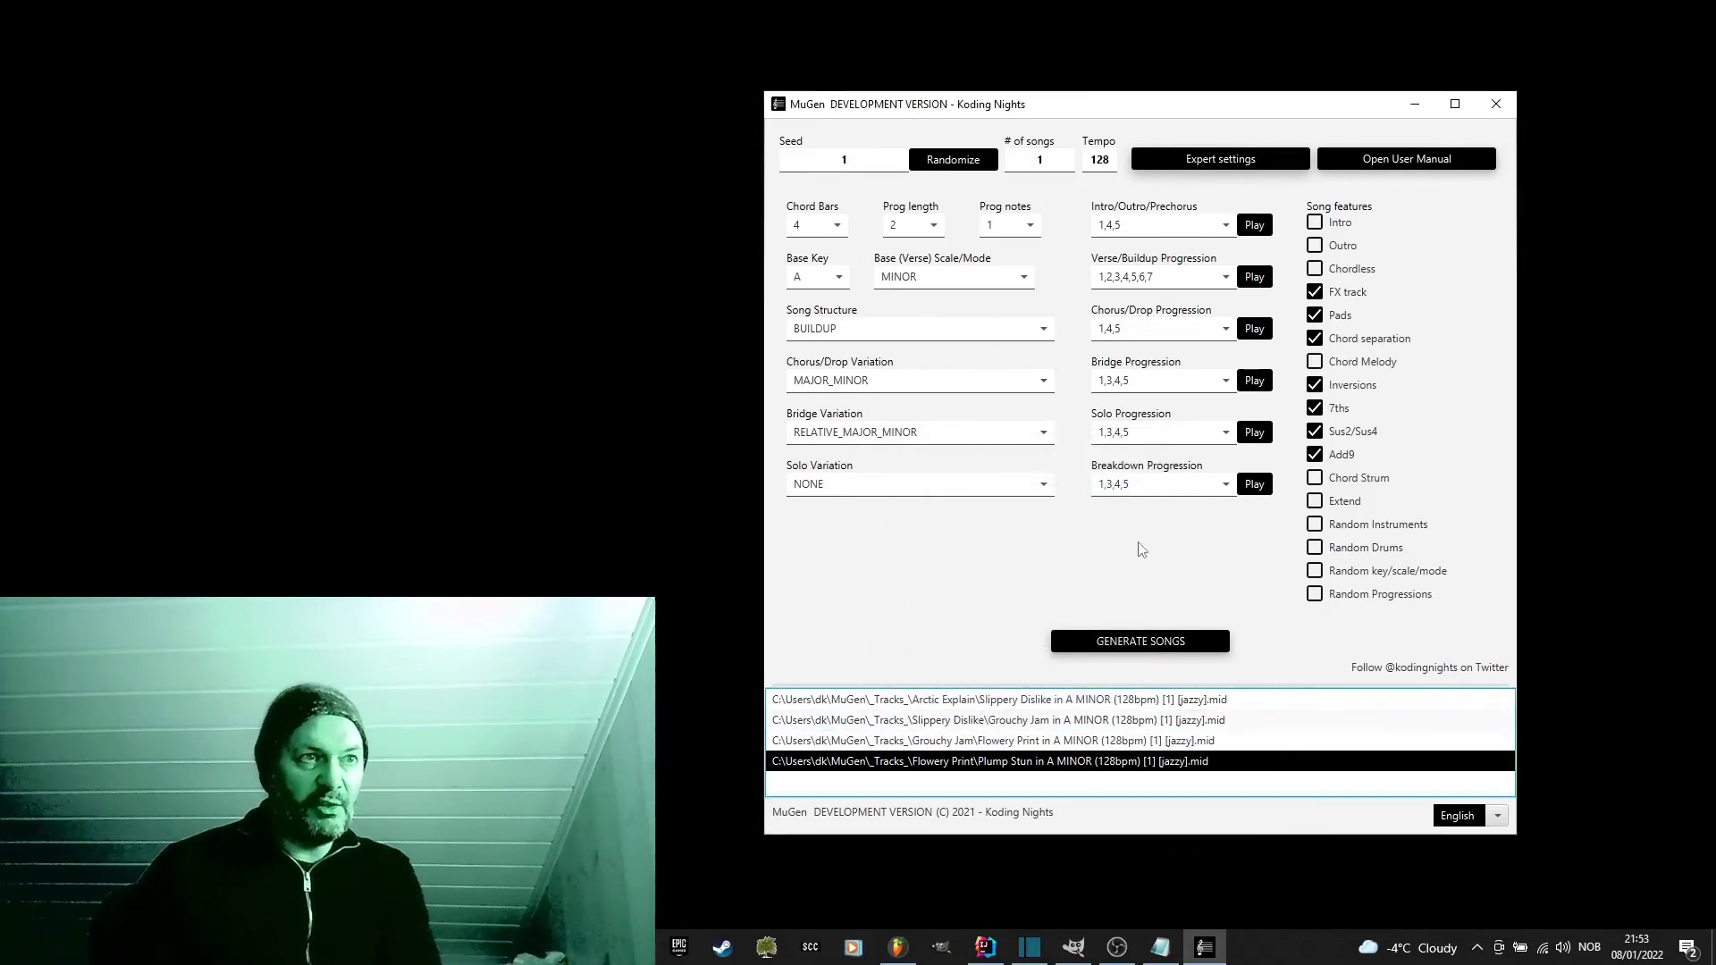
Step: Disable Silence on the four silenced channels and set Silence Parts % to 15 in the expert settings
{"action": "left_click", "coordinate": [1205, 159]}
{"action": "left_click", "coordinate": [828, 549]}
{"action": "left_click", "coordinate": [821, 590]}
{"action": "left_click", "coordinate": [825, 723]}
{"action": "left_click", "coordinate": [828, 774]}
{"action": "double_click", "coordinate": [753, 176]}
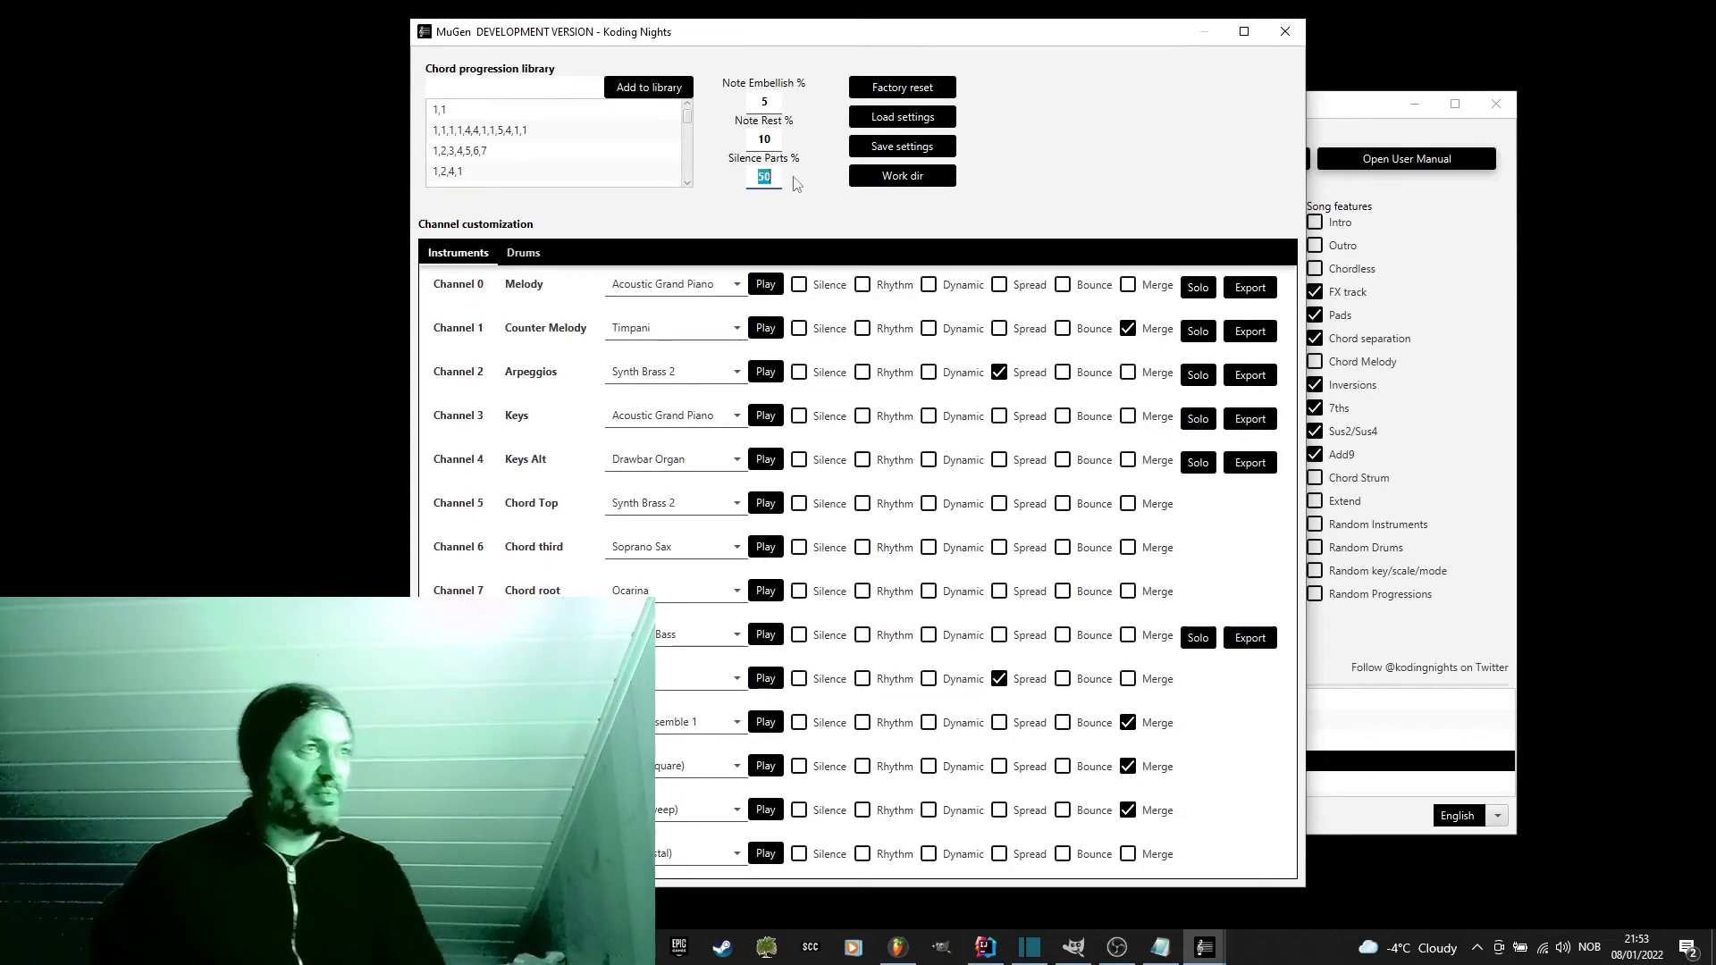
{"action": "type", "text": "15"}
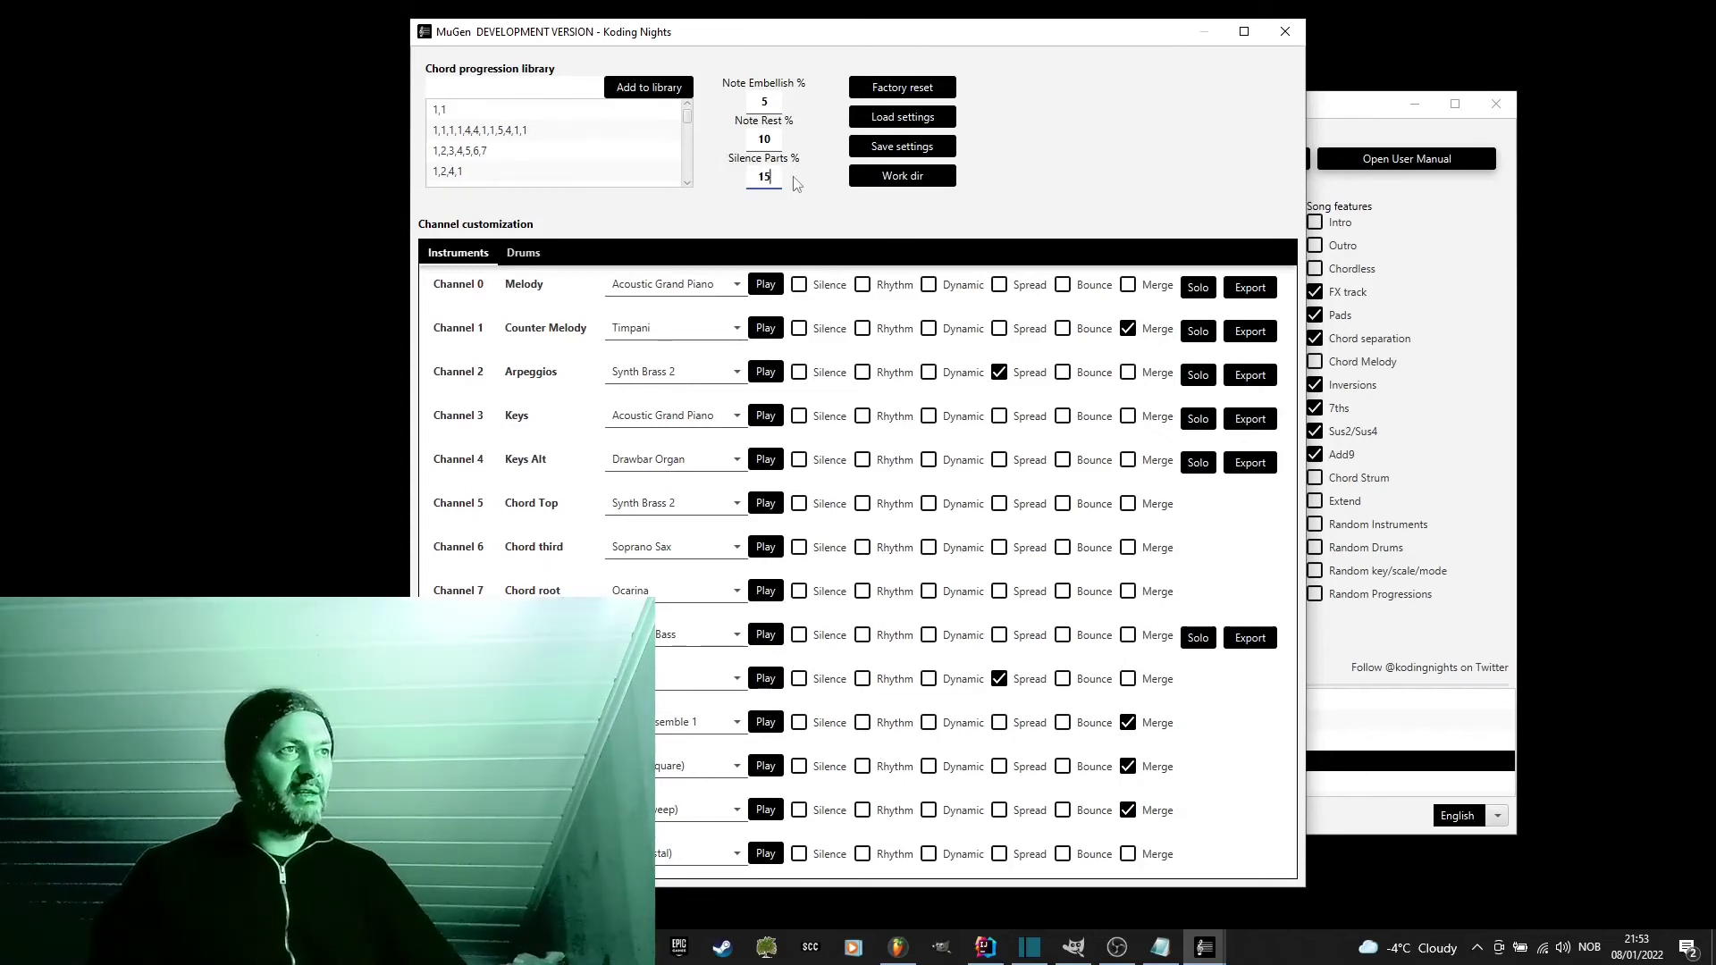
Step: Generate a song with 15 % silence parts and play its MIDI file in Windows Media Player
{"action": "left_click", "coordinate": [1287, 31]}
{"action": "left_click", "coordinate": [1108, 642]}
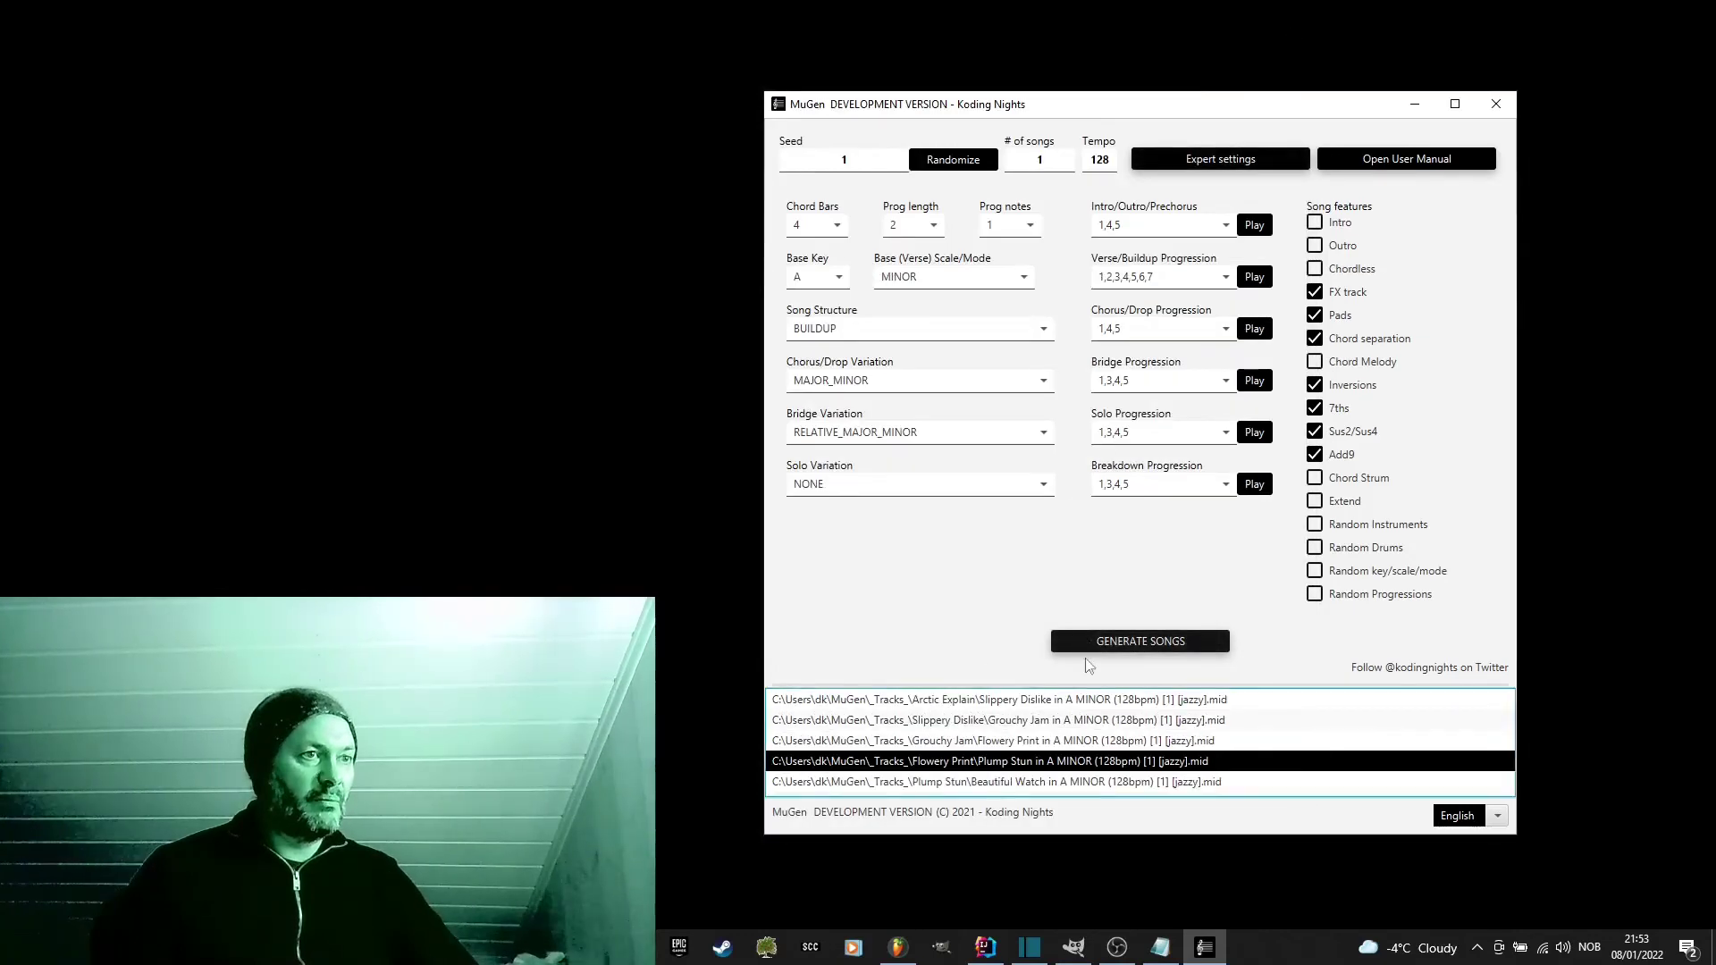
{"action": "double_click", "coordinate": [1093, 787]}
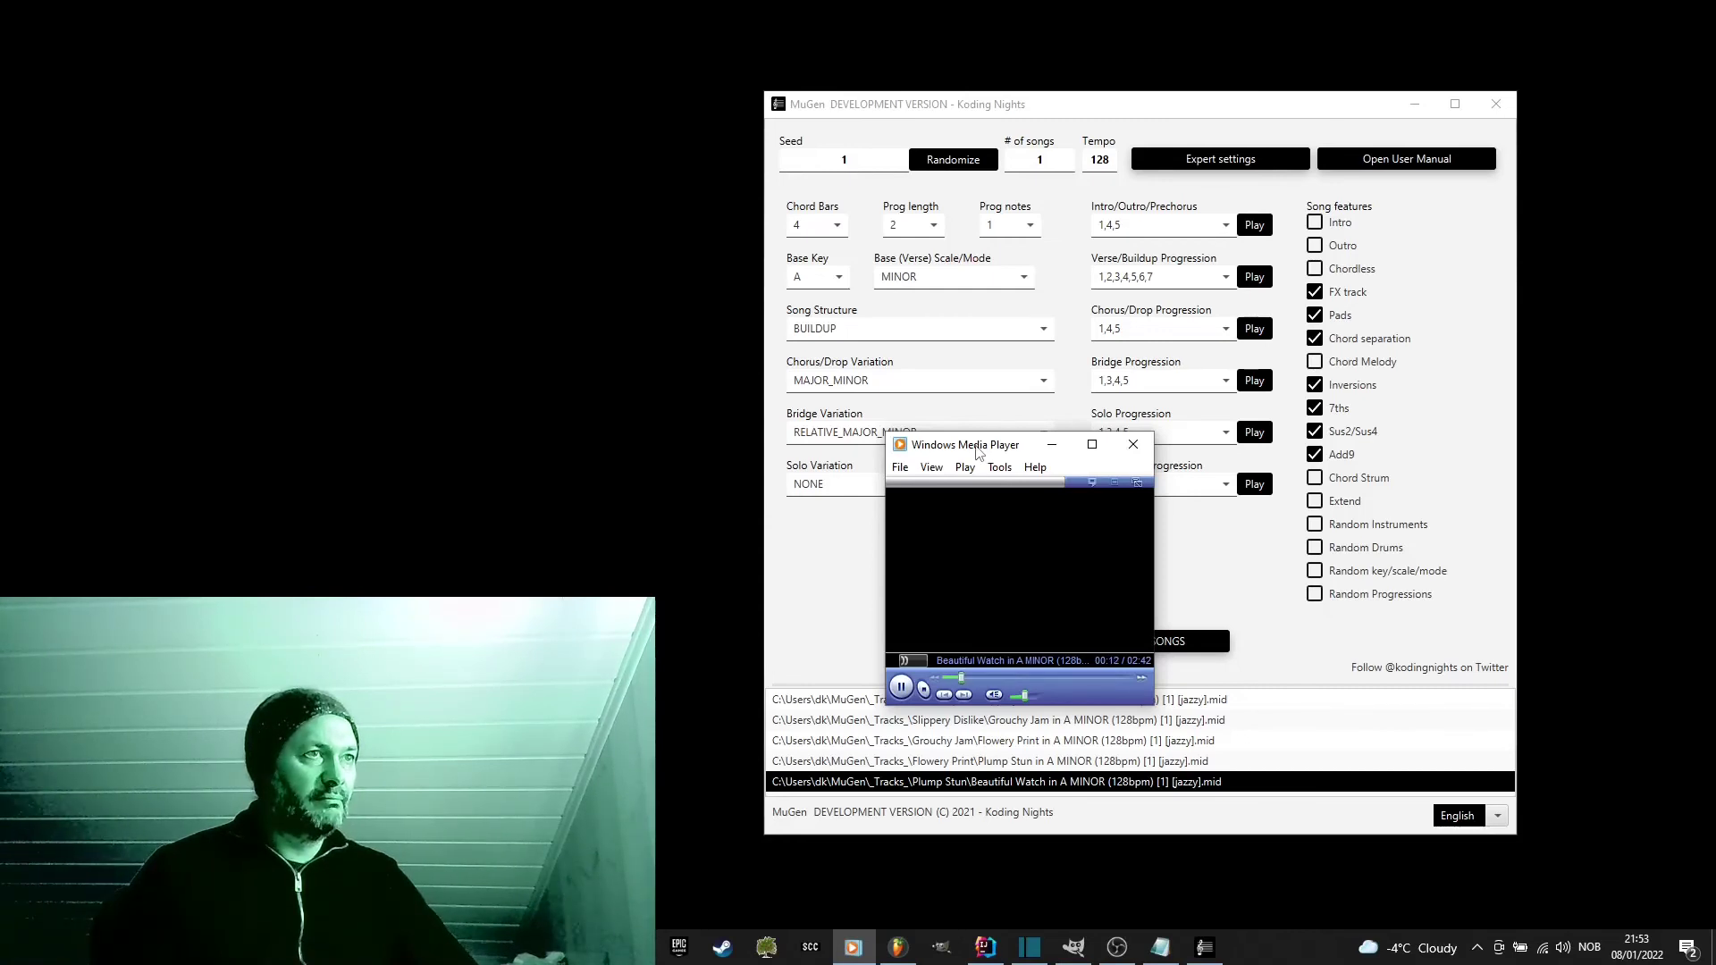
{"action": "left_click", "coordinate": [1052, 444]}
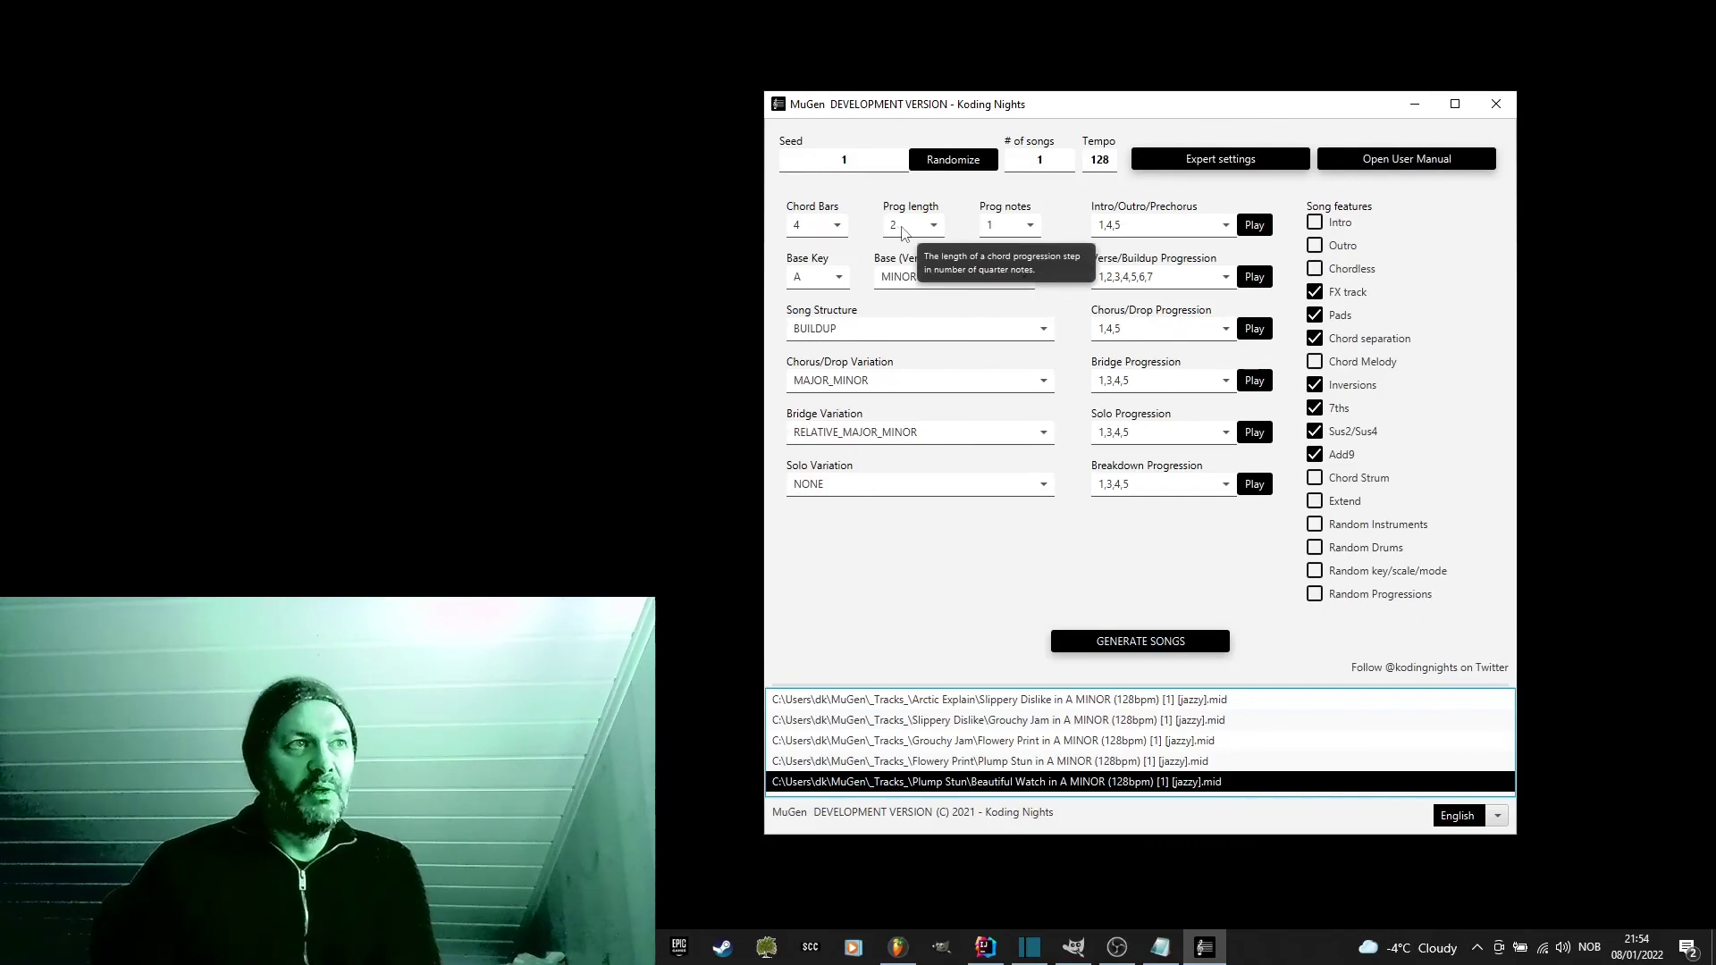
{"action": "left_click", "coordinate": [1140, 281]}
{"action": "left_click", "coordinate": [1140, 281]}
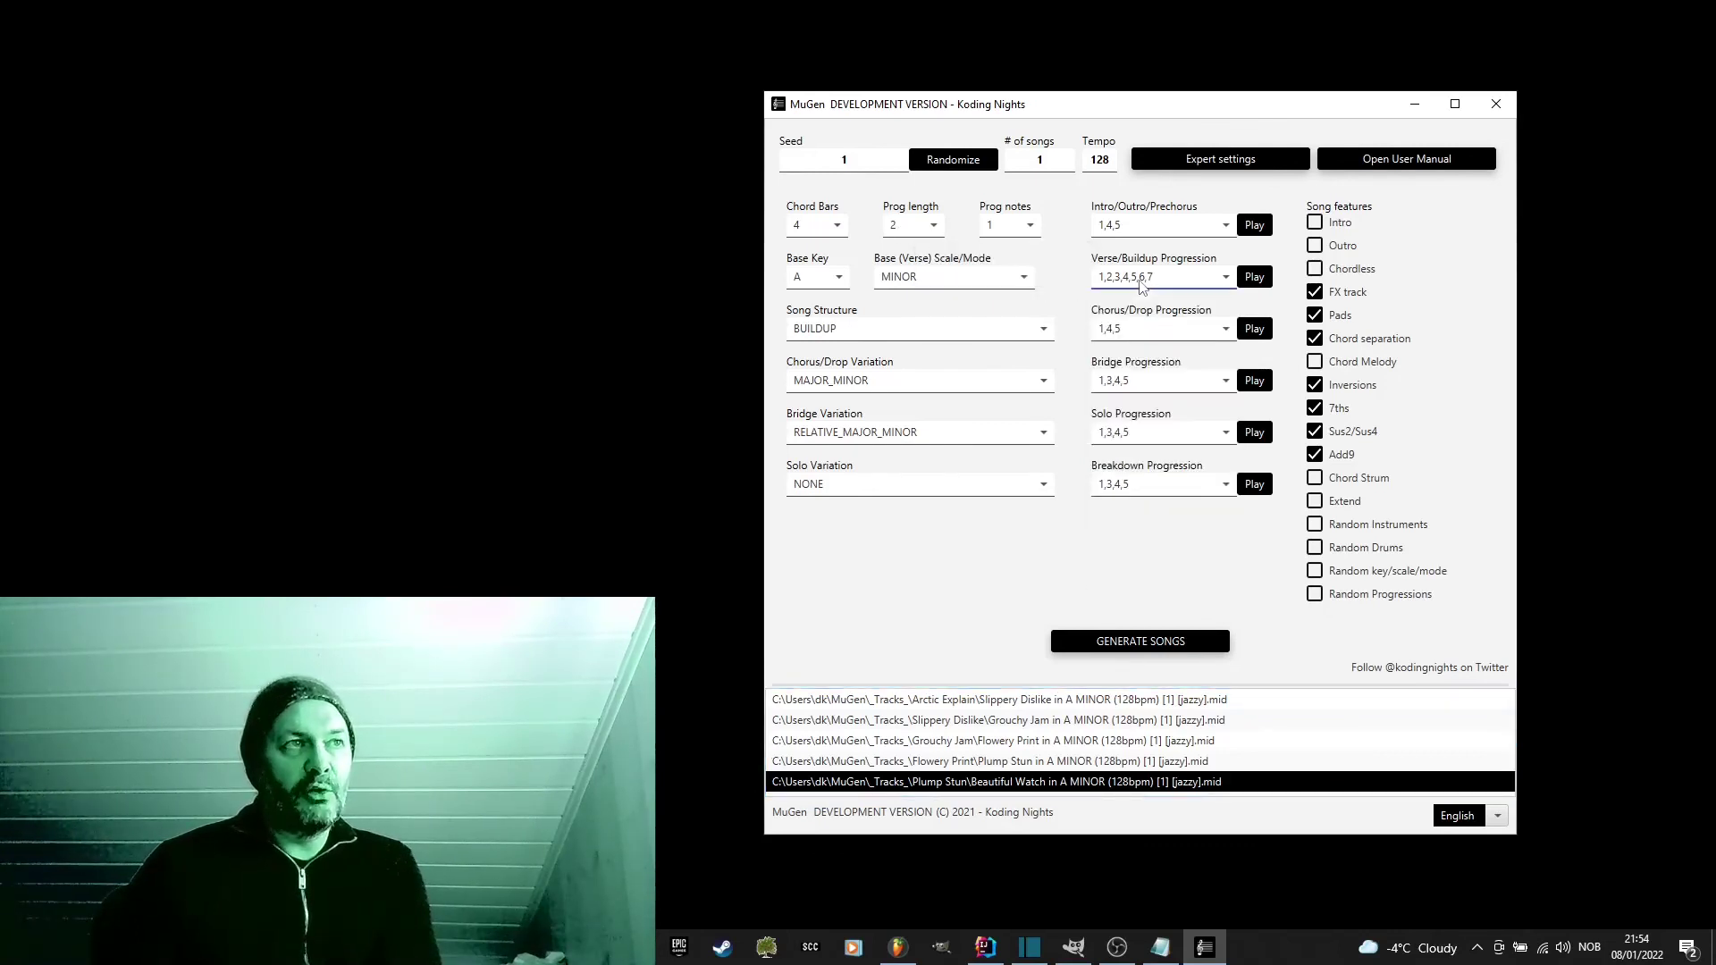
{"action": "left_click", "coordinate": [910, 226]}
{"action": "left_click", "coordinate": [910, 228]}
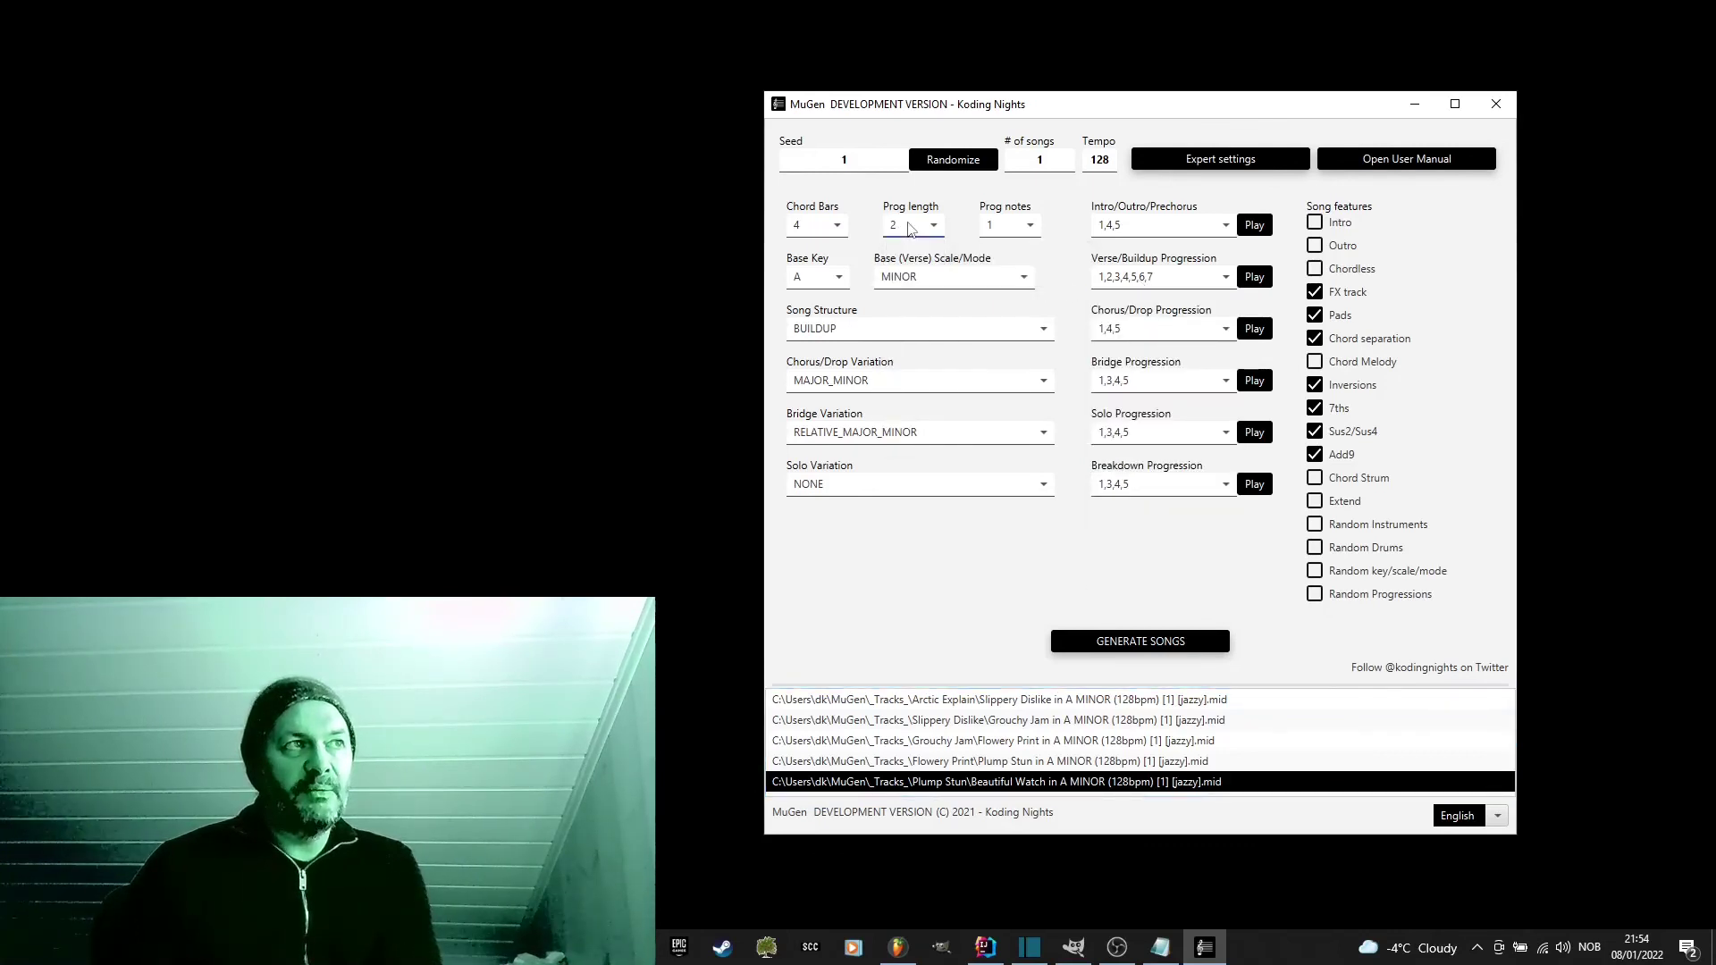
{"action": "left_click", "coordinate": [1131, 280]}
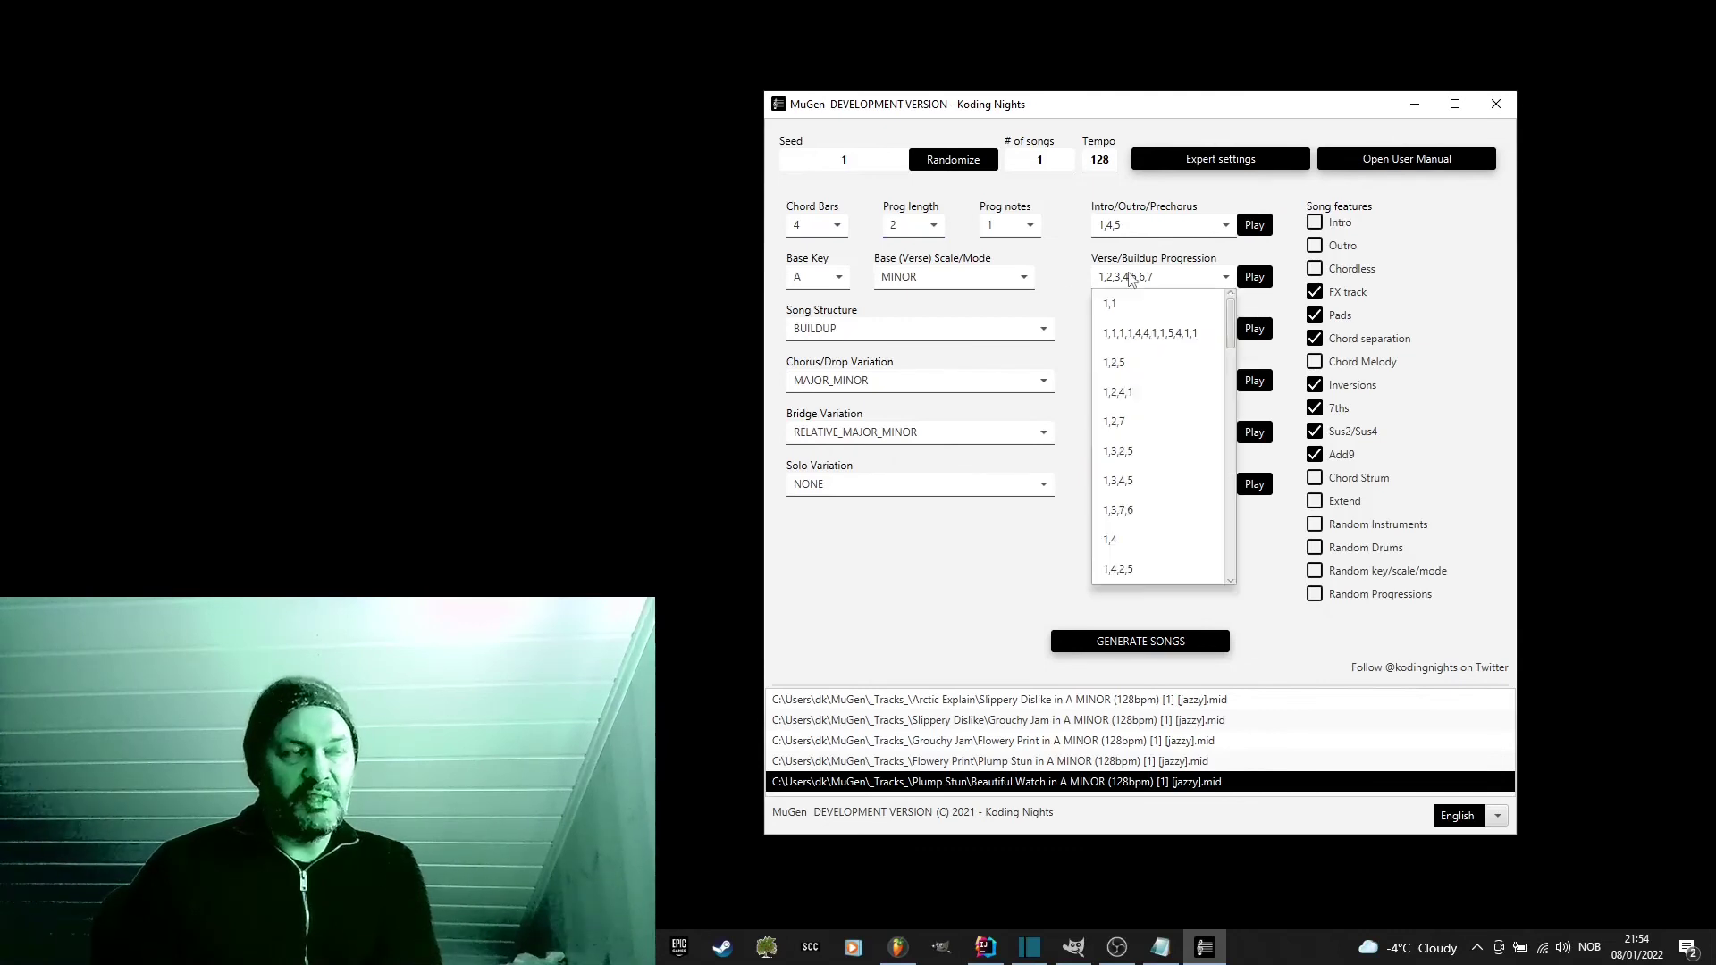
{"action": "left_click", "coordinate": [1131, 280]}
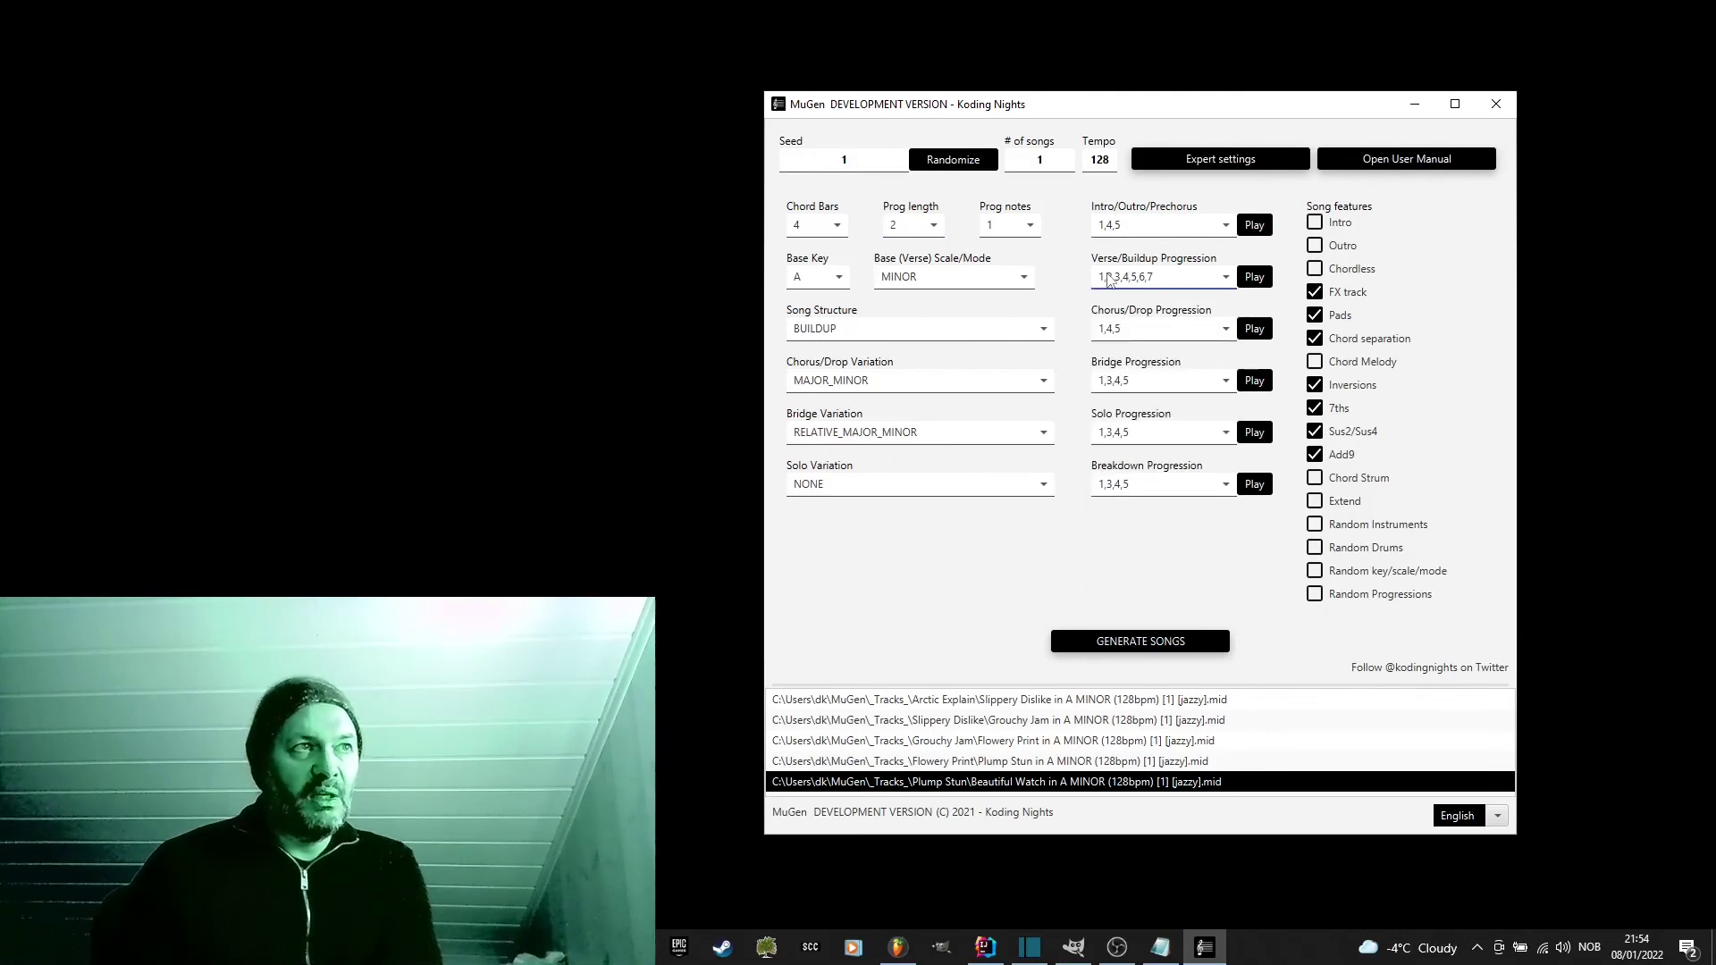
Step: Set the Verse/Buildup Progression to 1,1 and the Prog length to 4
{"action": "left_click", "coordinate": [1112, 283]}
{"action": "left_click", "coordinate": [1124, 298]}
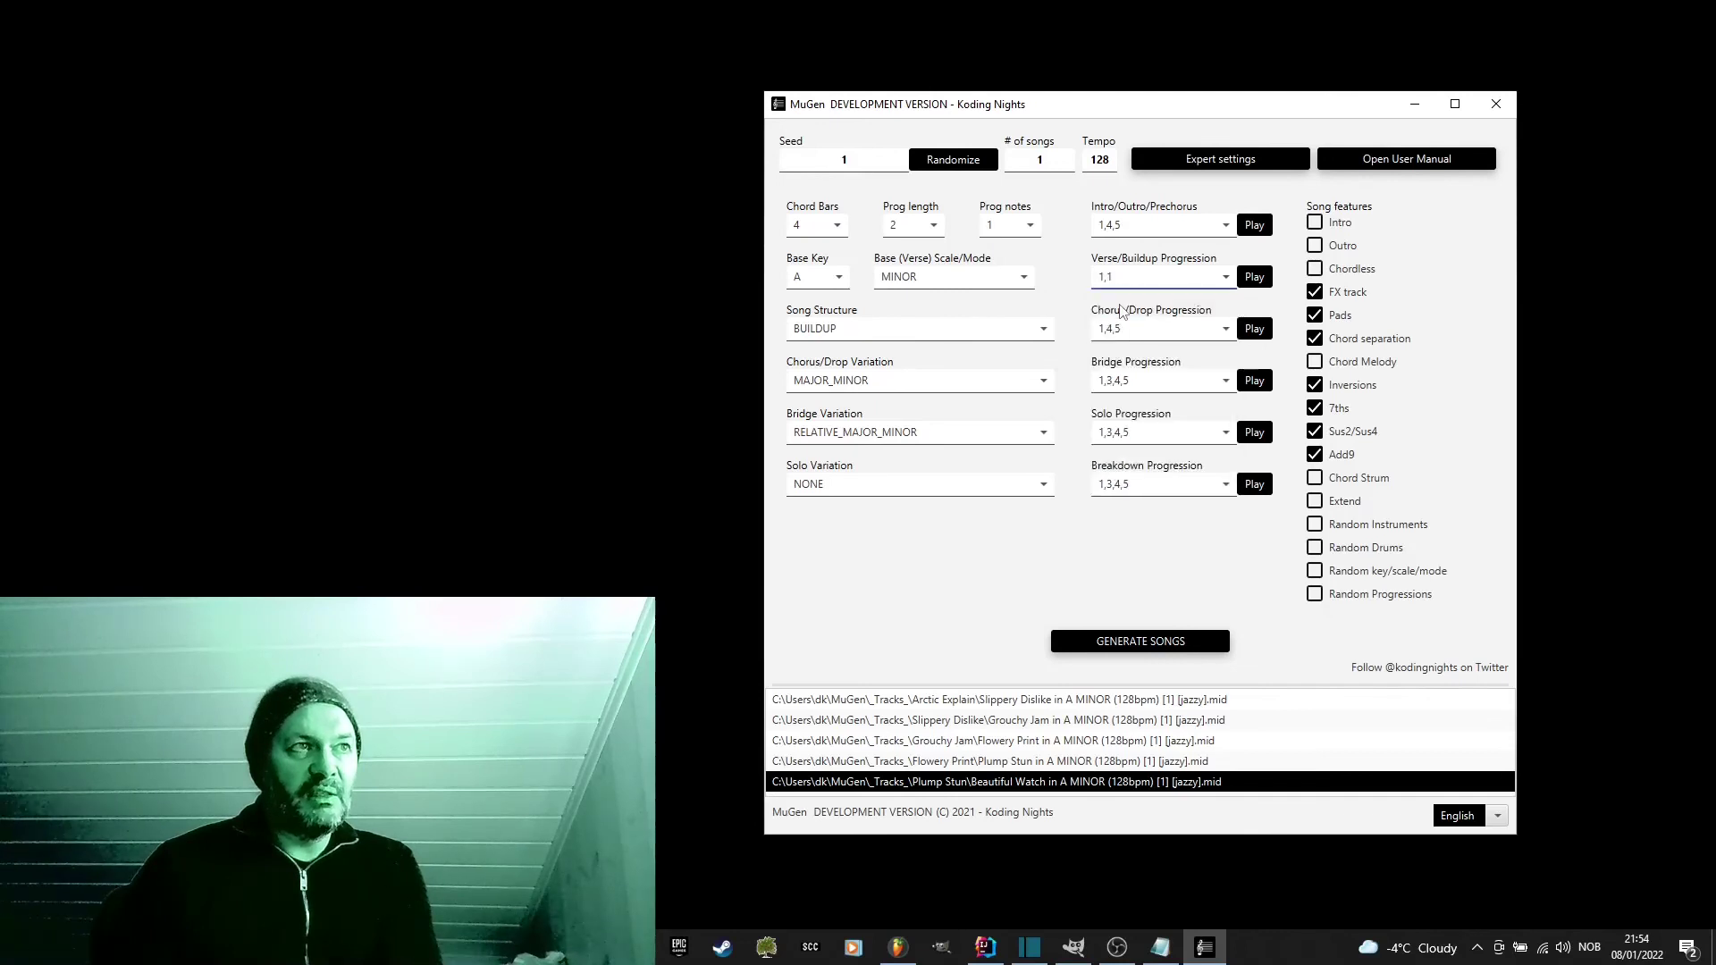
{"action": "left_click", "coordinate": [928, 229]}
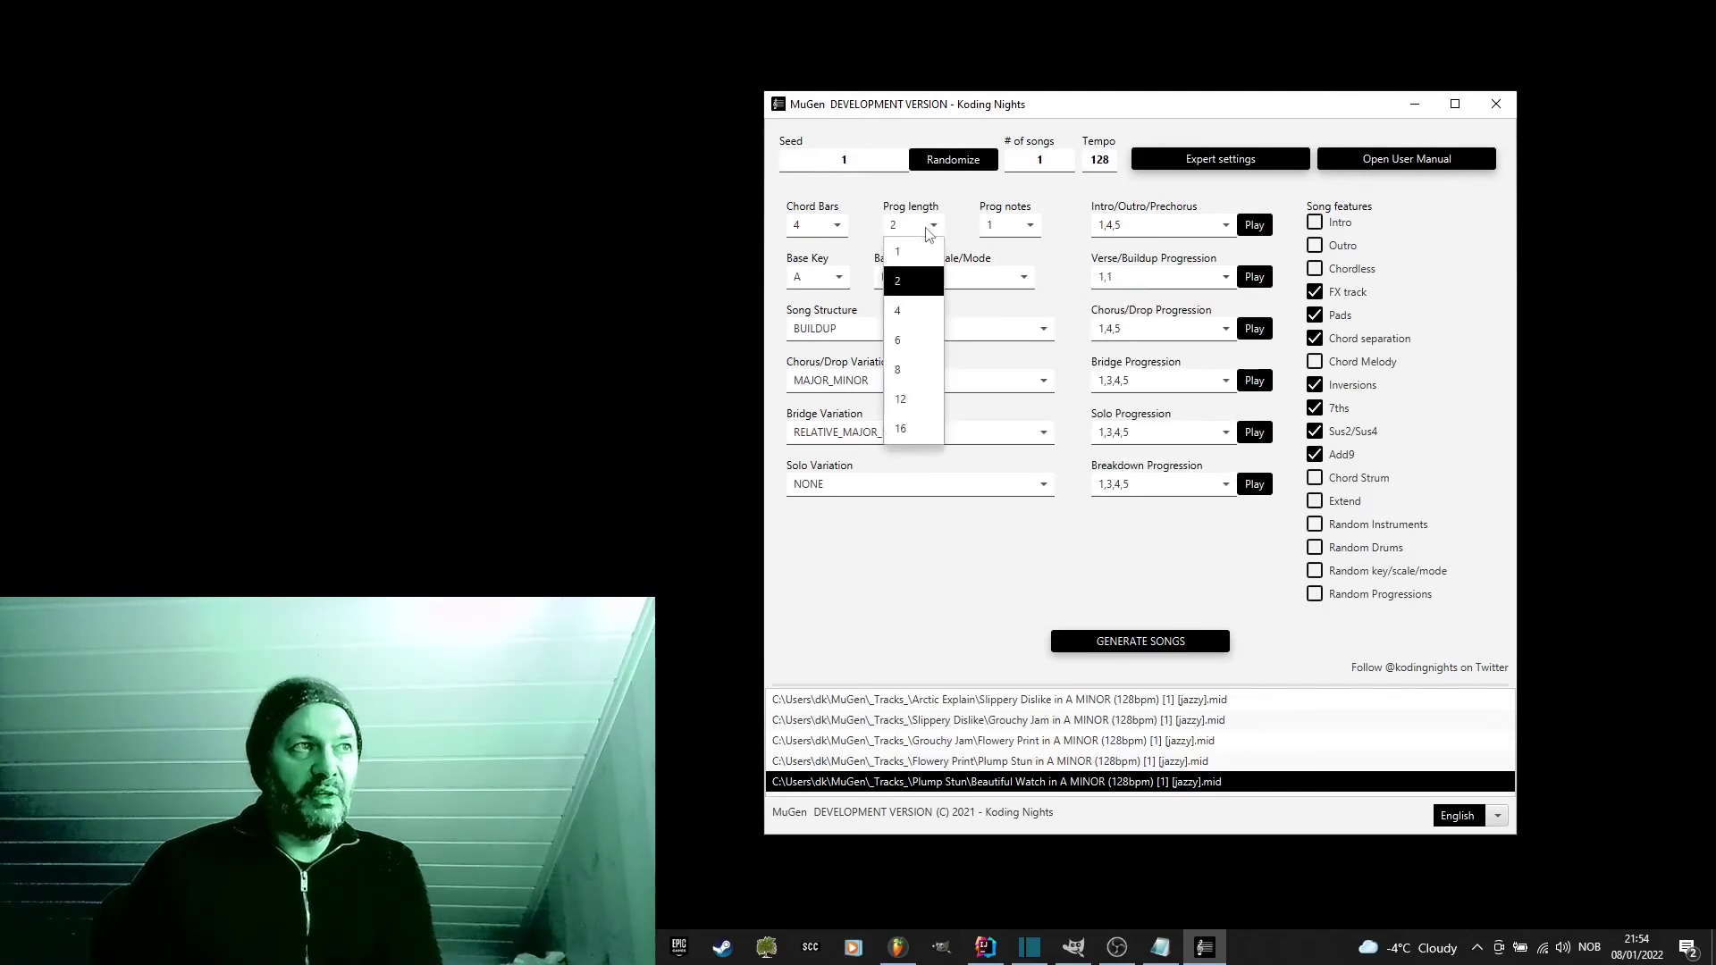
{"action": "left_click", "coordinate": [921, 311]}
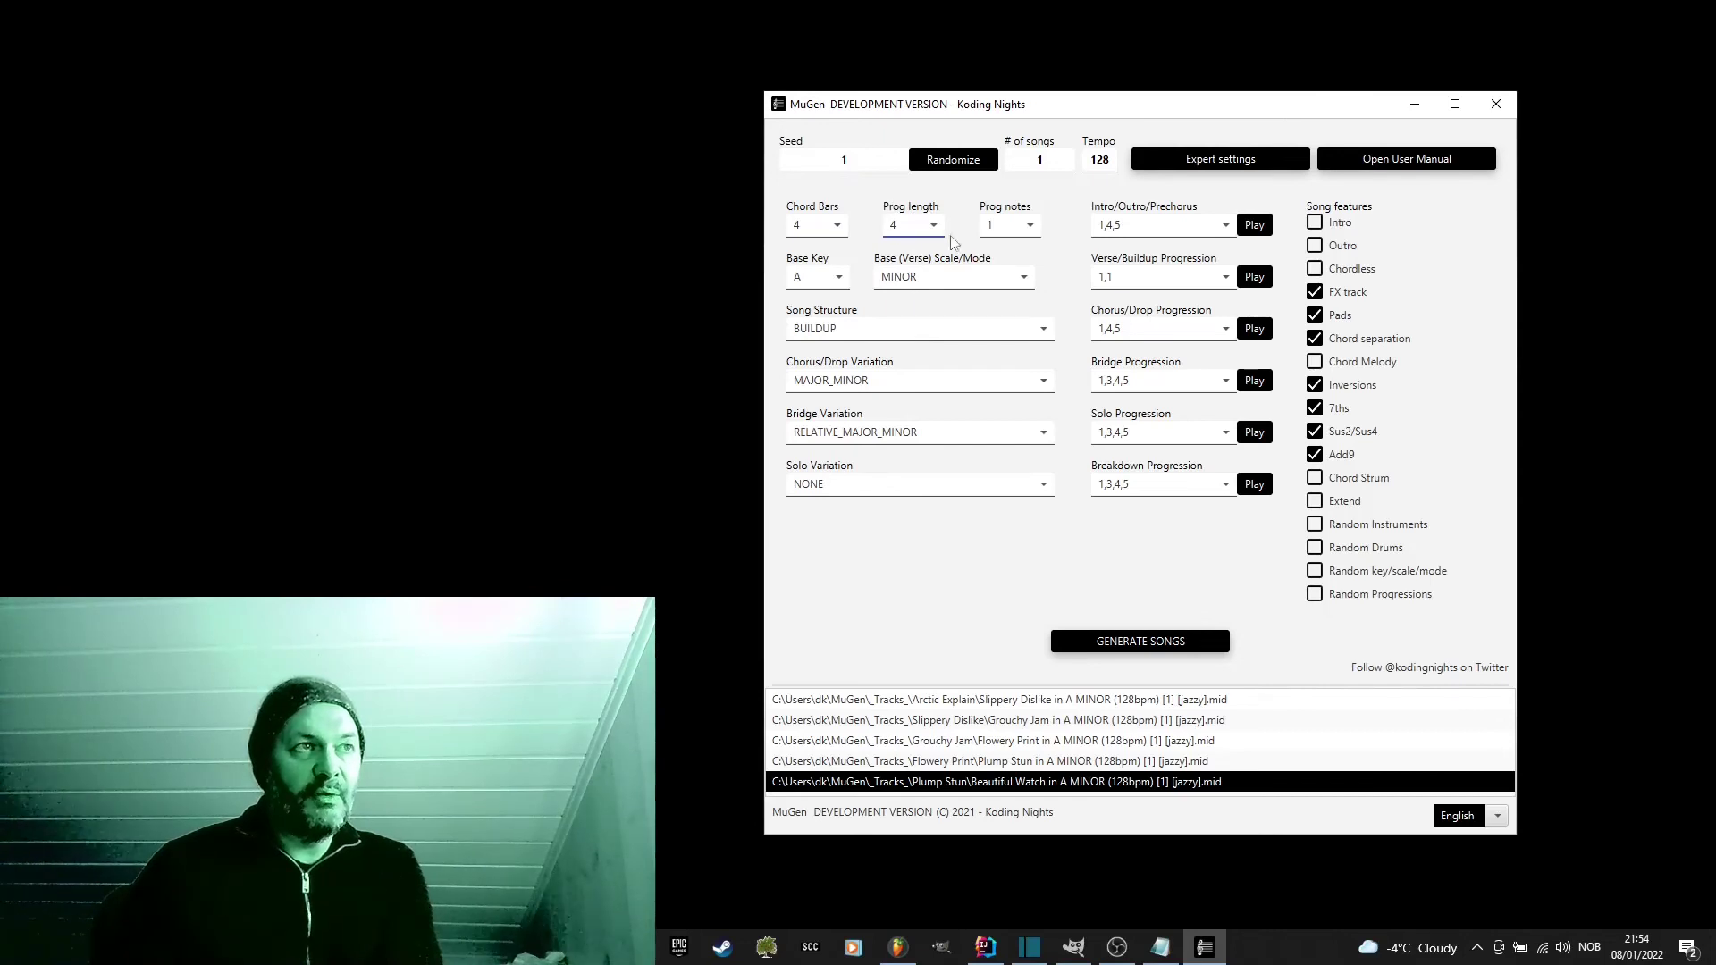
Step: Set the Verse/Buildup Progression to 1,4 and enable the Extend song feature
{"action": "left_click", "coordinate": [1128, 282]}
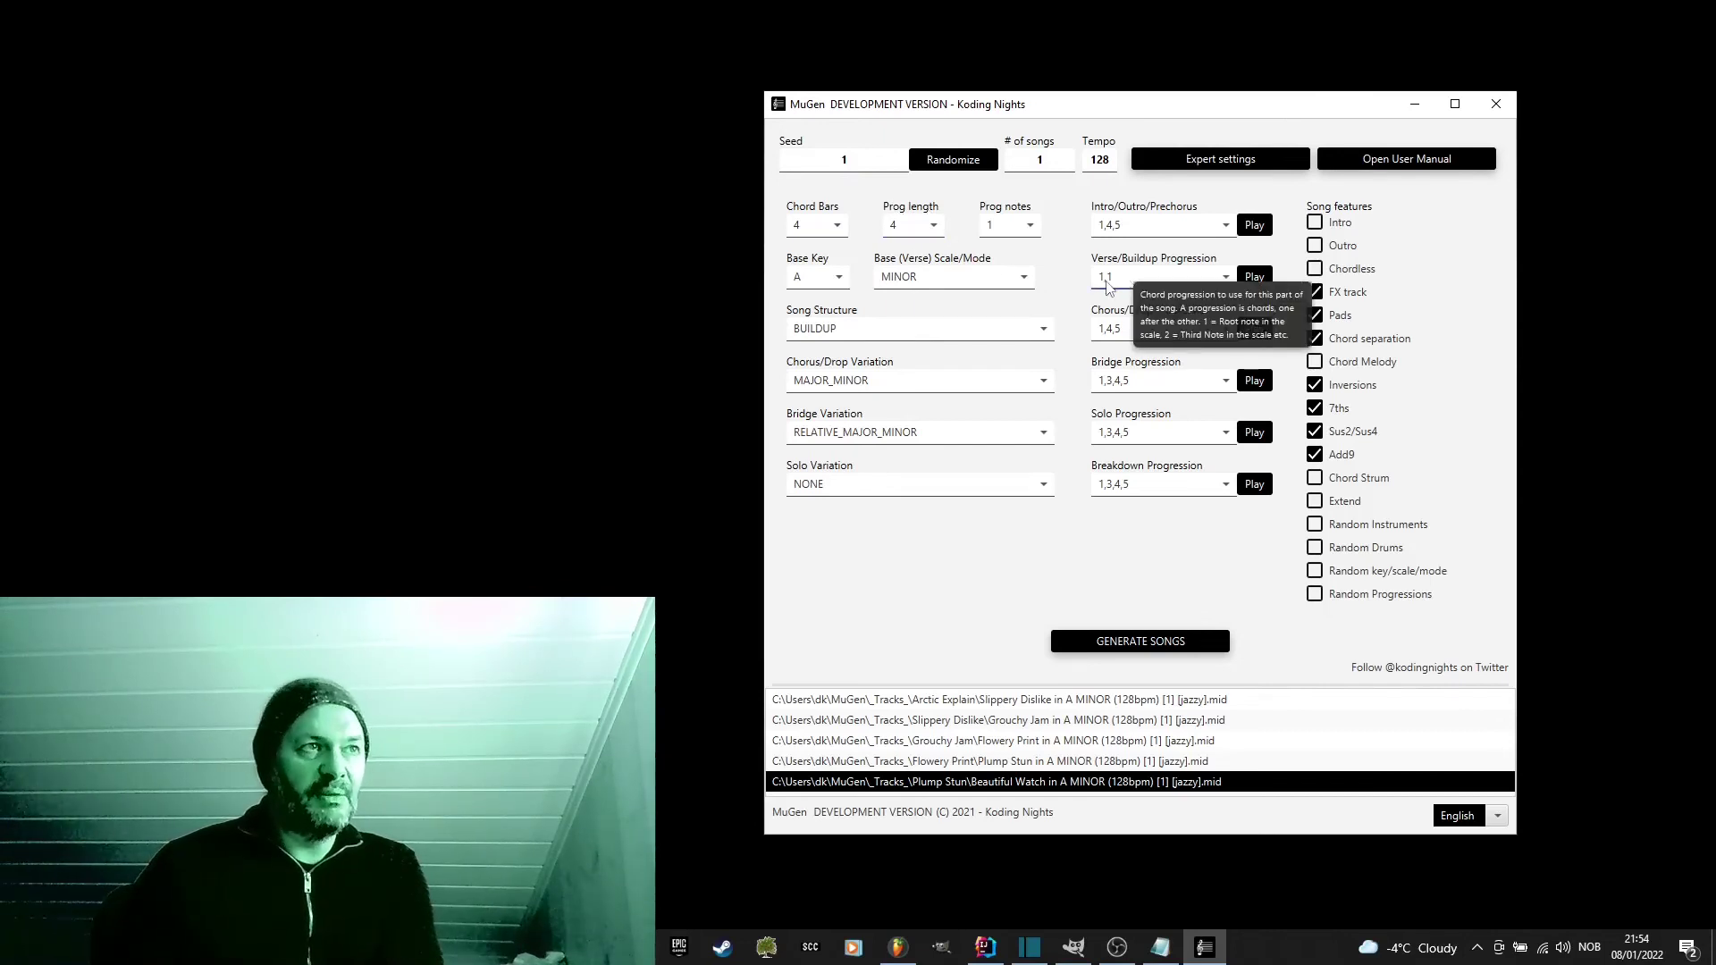
{"action": "left_click", "coordinate": [1118, 284]}
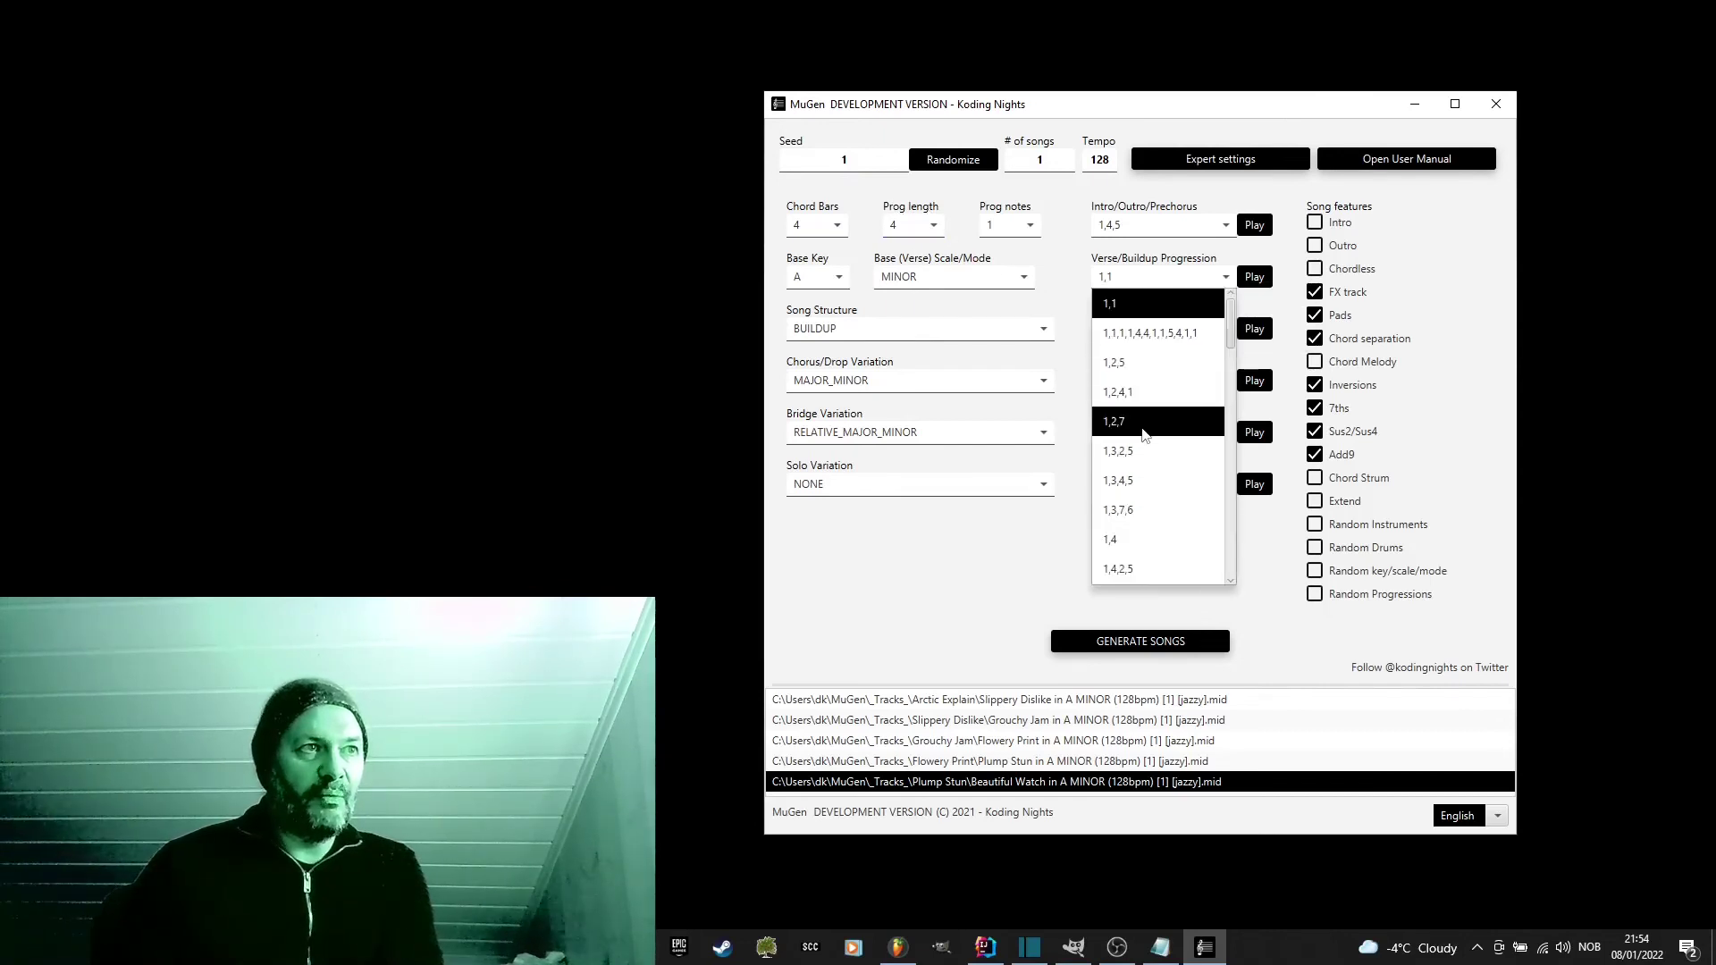
{"action": "left_click", "coordinate": [1141, 538]}
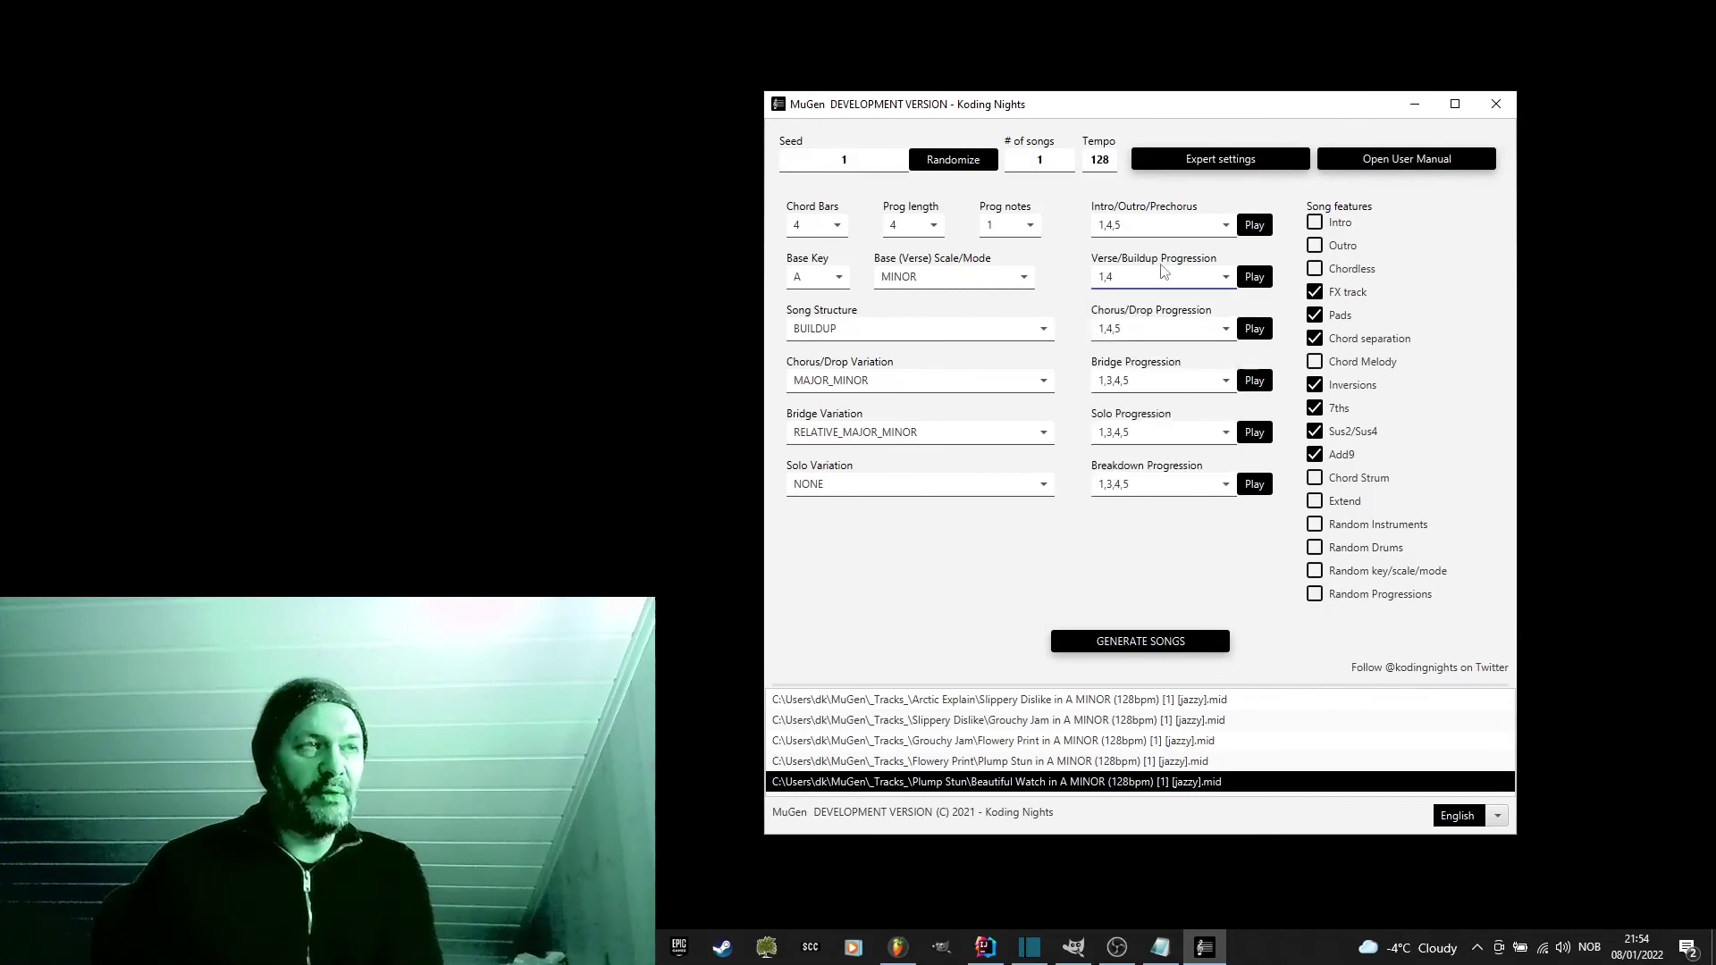
{"action": "left_click", "coordinate": [925, 228]}
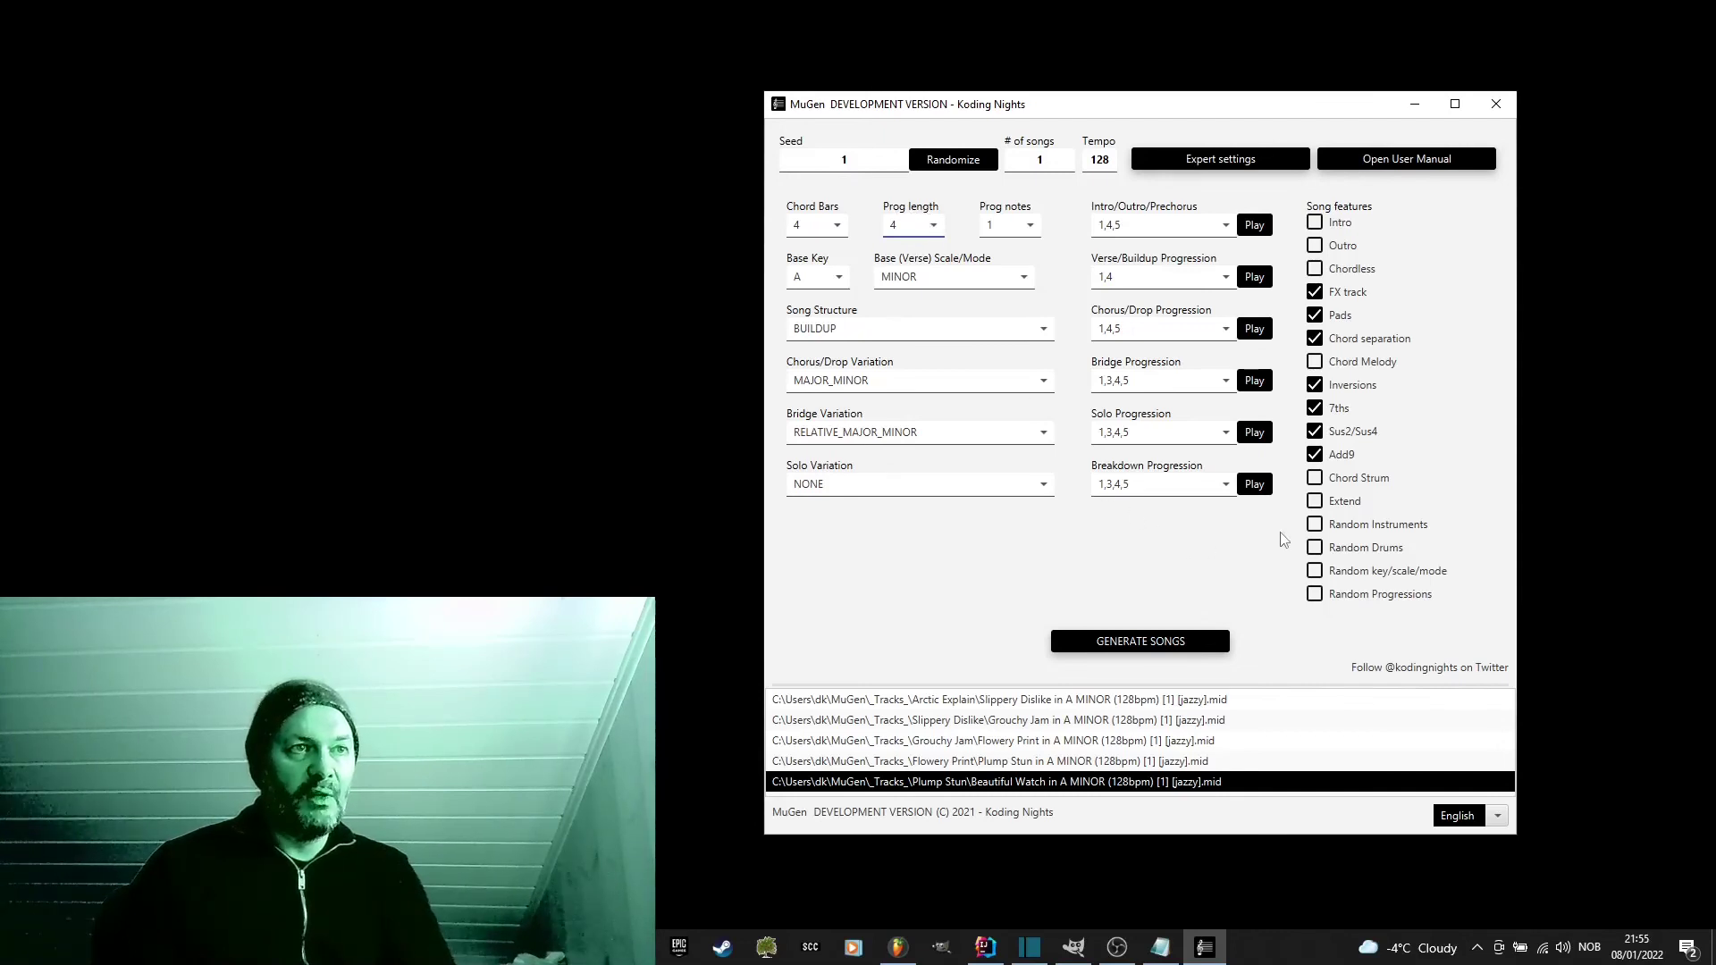
{"action": "left_click", "coordinate": [1328, 505]}
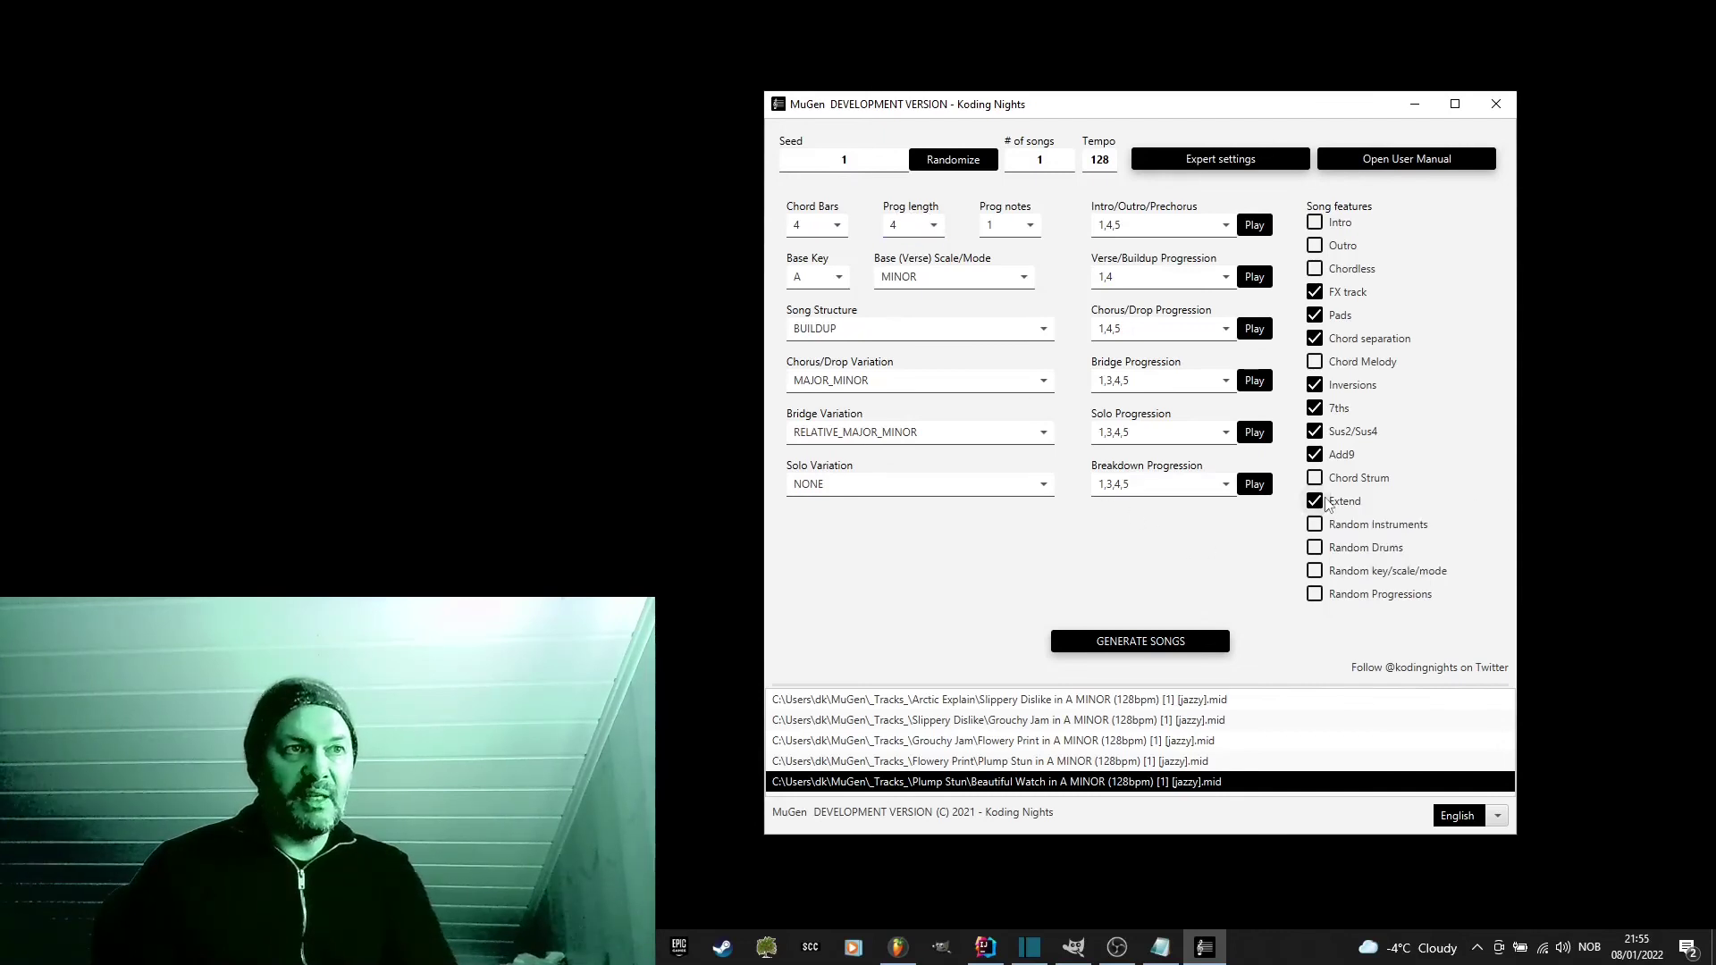
{"action": "left_click", "coordinate": [1119, 286]}
{"action": "left_click", "coordinate": [1120, 287]}
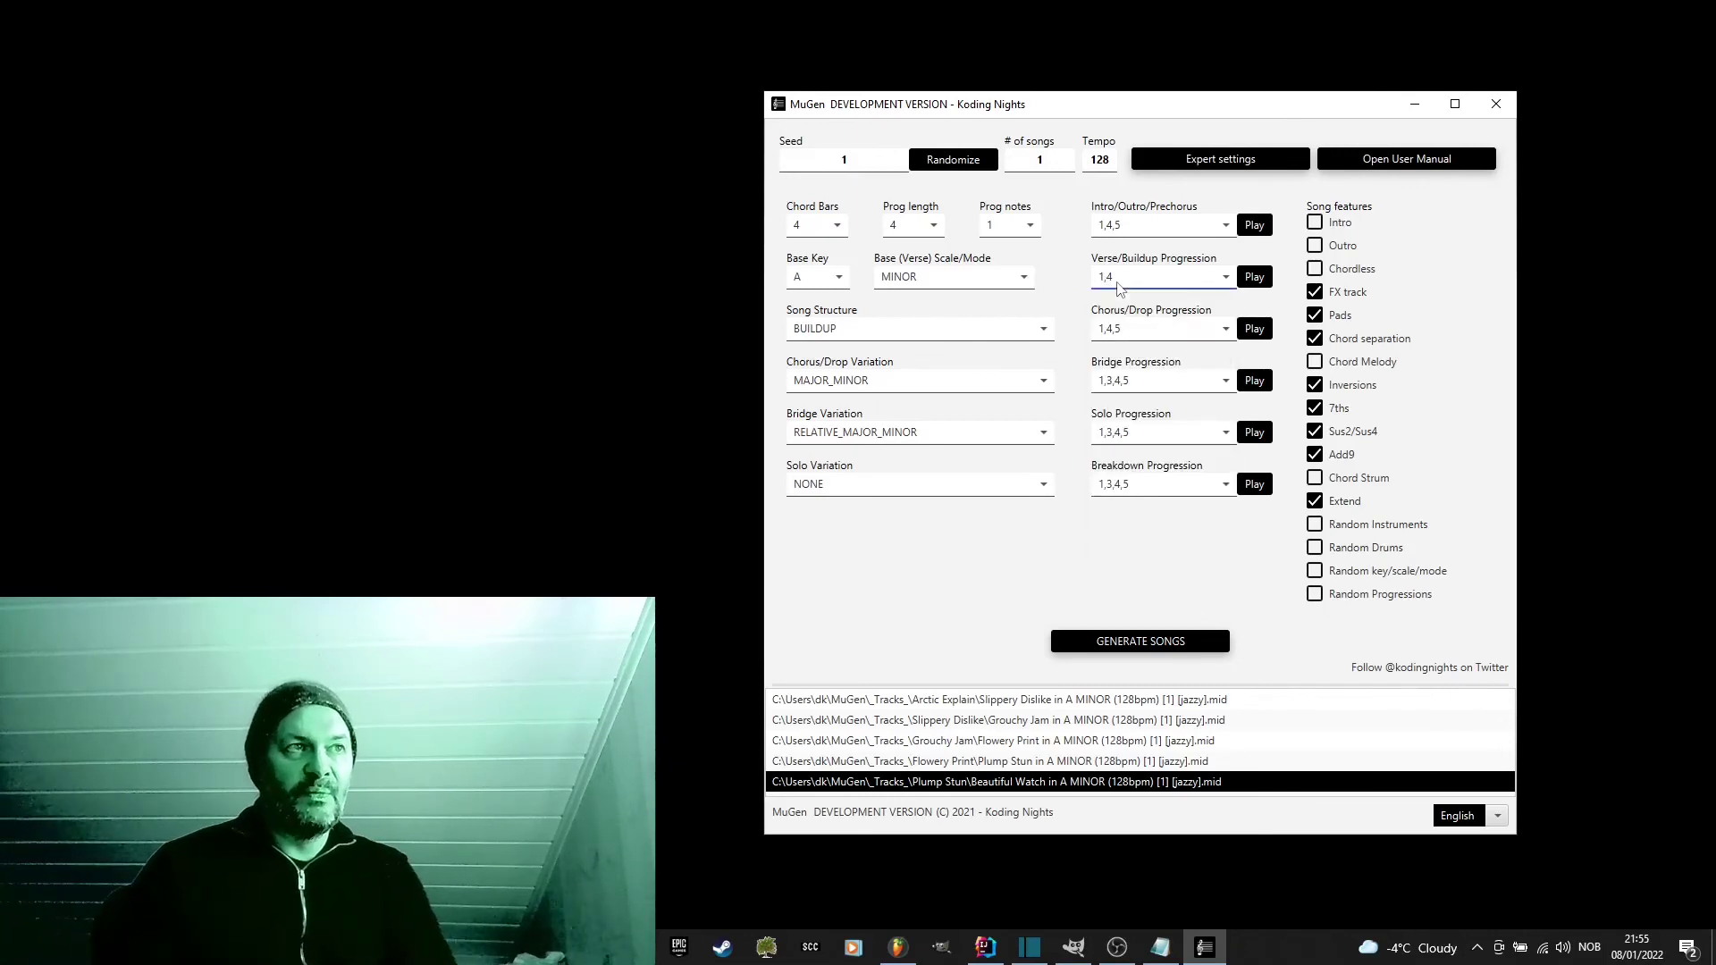
{"action": "left_click", "coordinate": [934, 226]}
{"action": "left_click", "coordinate": [934, 227]}
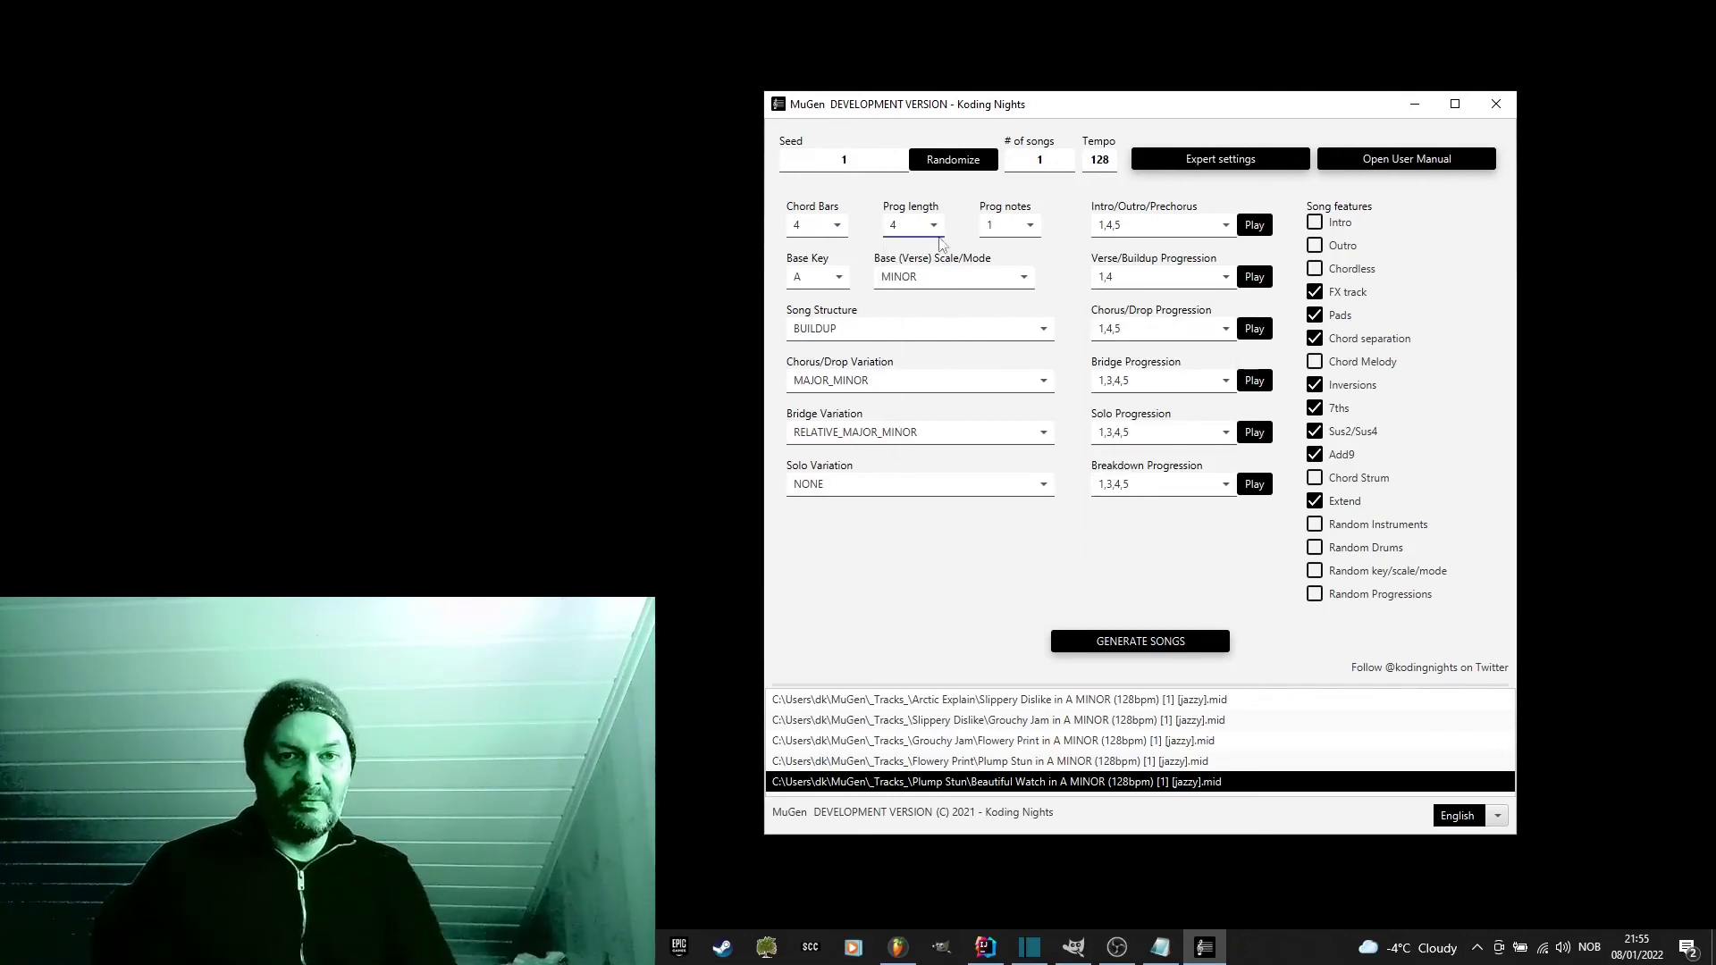